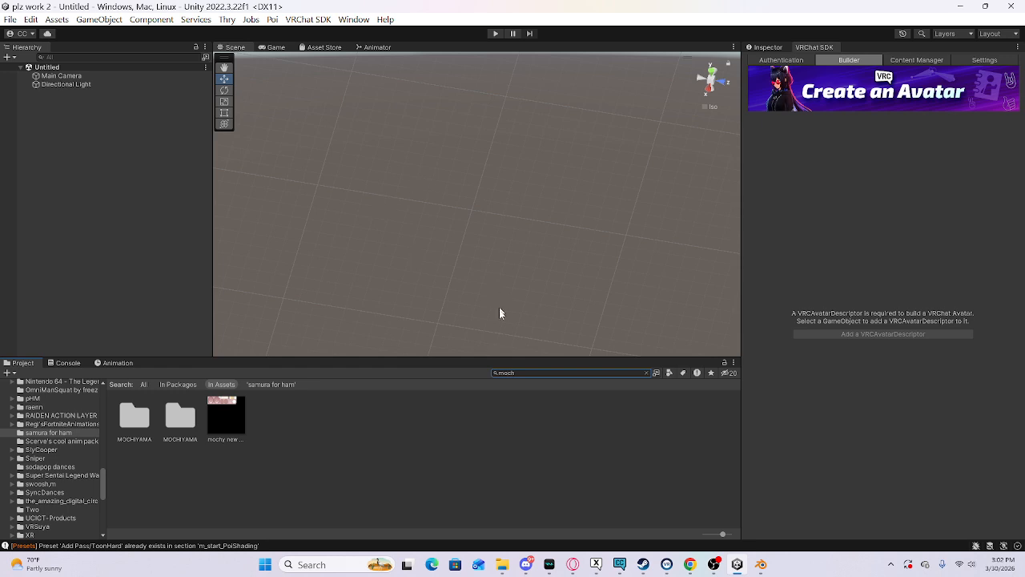
pyautogui.click(596, 375)
pyautogui.click(690, 565)
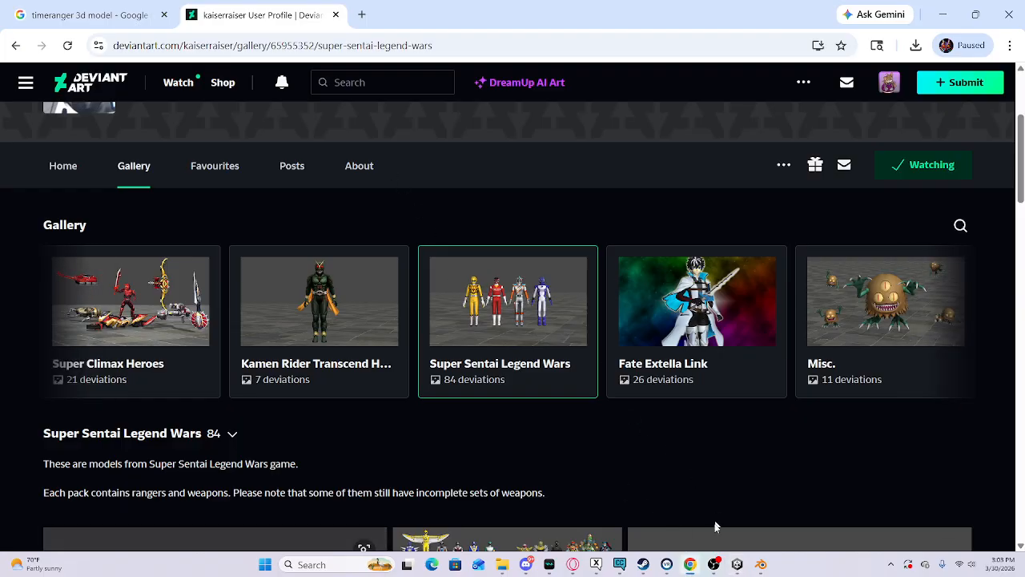
pyautogui.click(736, 565)
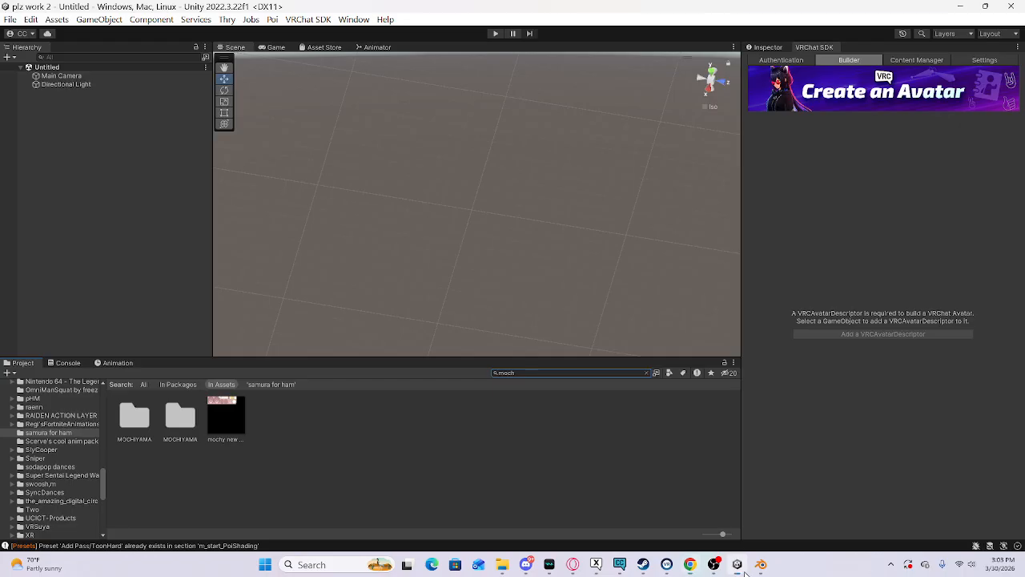
# Step: Search the project for "moc" with the scope widened to all assets and packages
pyautogui.click(547, 372)
pyautogui.write('moch')
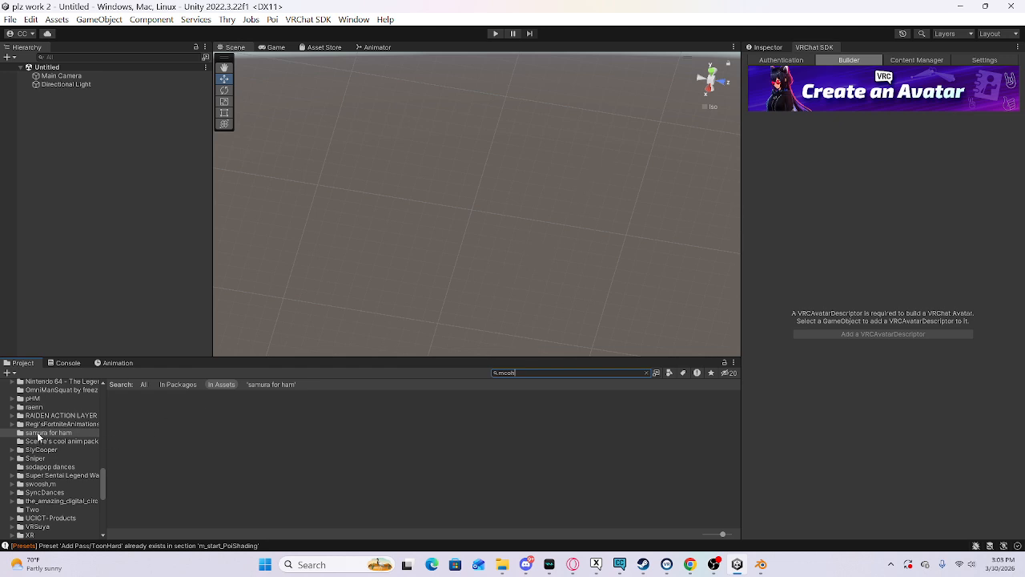
pyautogui.click(144, 385)
pyautogui.press('BackSpace')
pyautogui.press('BackSpace')
pyautogui.press('BackSpace')
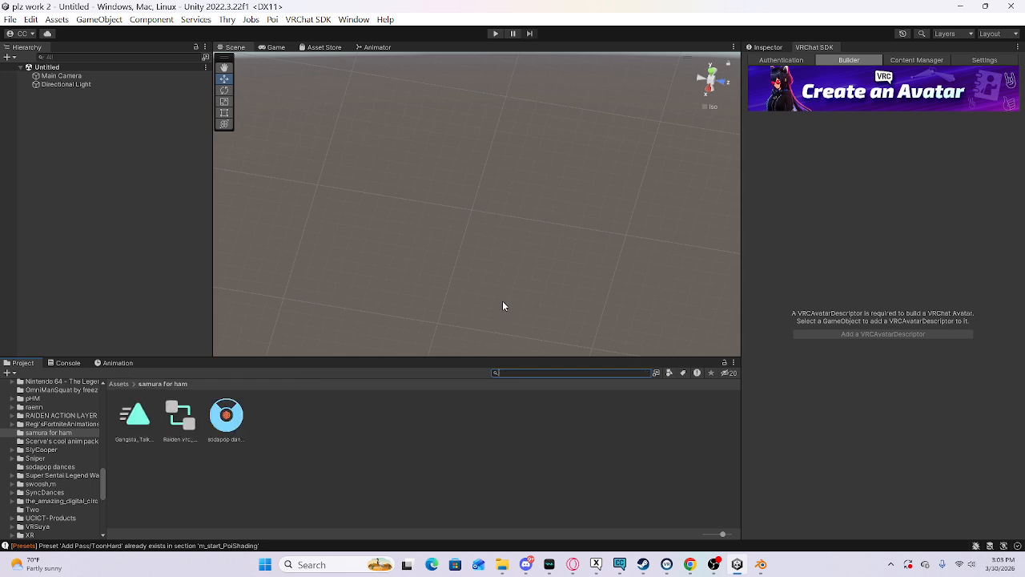
pyautogui.write('oc')
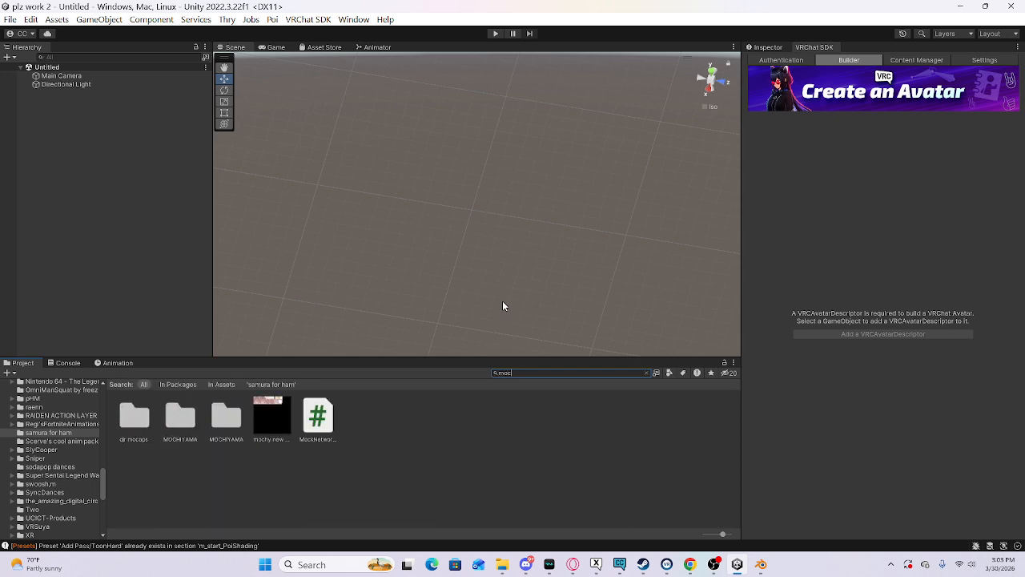
# Step: Add the Mamehinata_PC_kisekae prefab from Assets/MOCHIYAMA/Mamehinata to the scene and frame it from the front in the Scene view
pyautogui.doubleClick(165, 418)
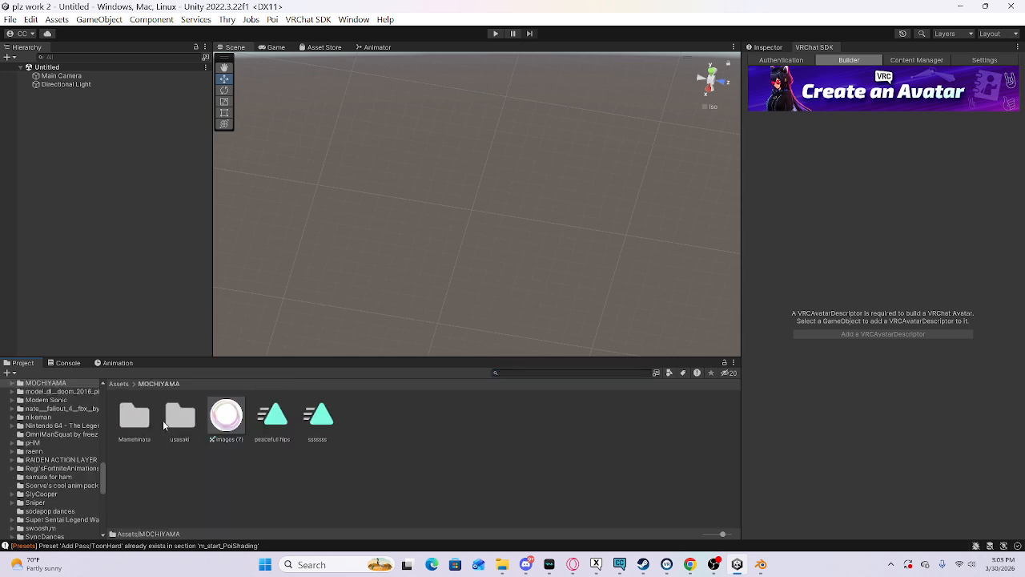
pyautogui.doubleClick(135, 420)
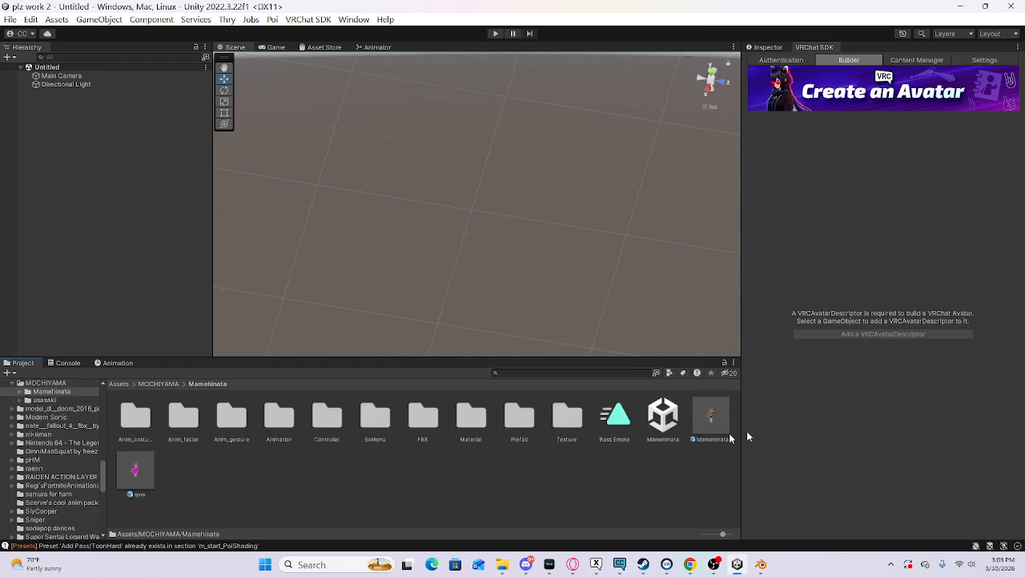
pyautogui.moveTo(710, 418); pyautogui.dragTo(42, 279)
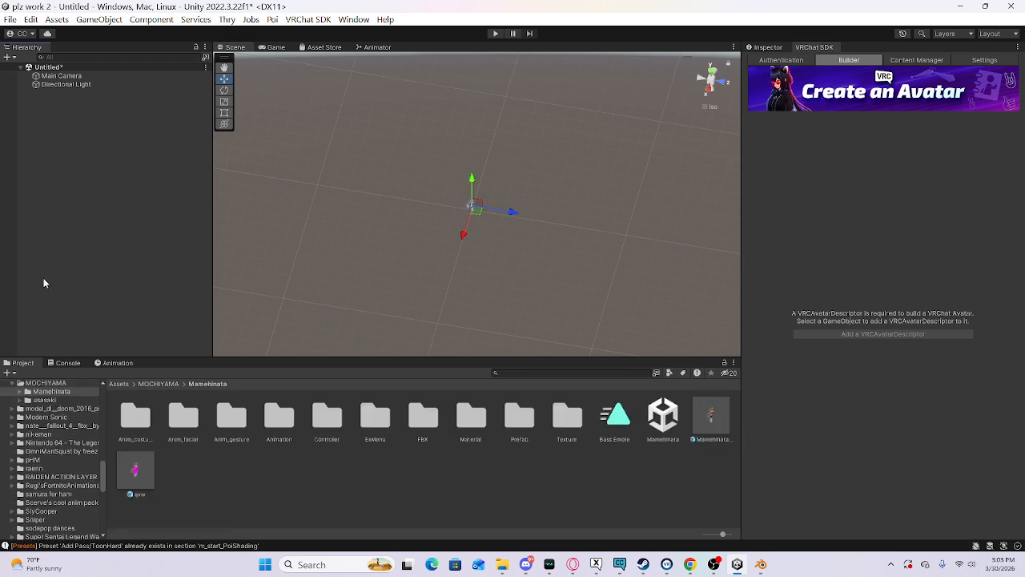
pyautogui.click(50, 101)
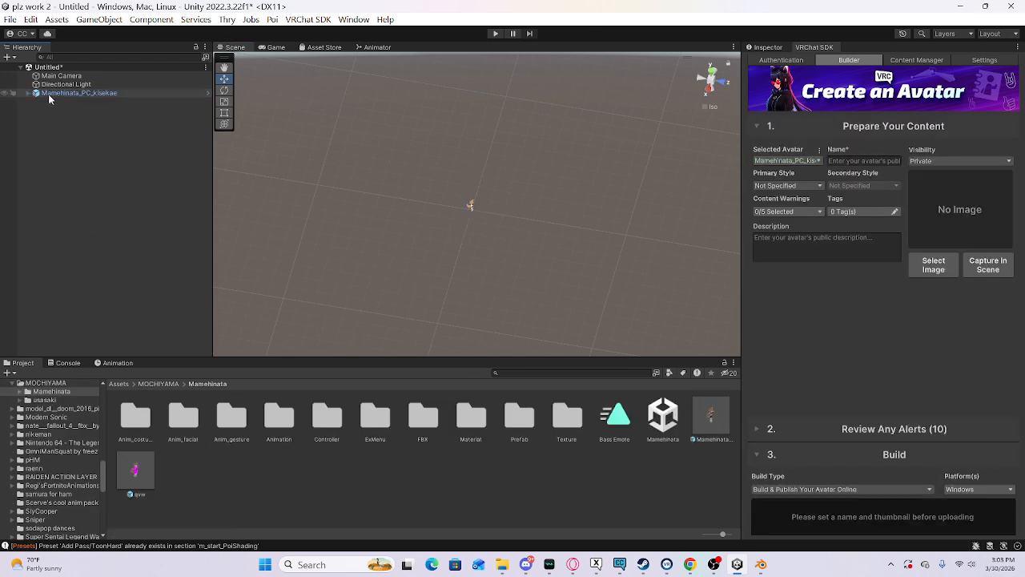
pyautogui.click(50, 94)
pyautogui.doubleClick(51, 96)
pyautogui.moveTo(546, 238); pyautogui.dragTo(340, 129, button='right')
pyautogui.click(378, 133)
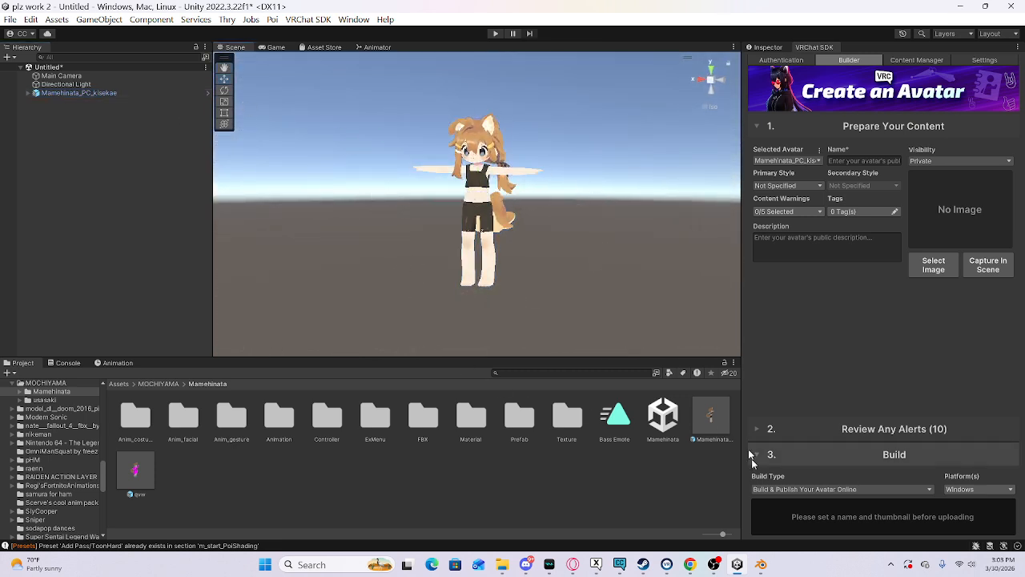
# Step: Switch to Chrome and open the Ryusoulger model page from the Super Sentai Legend Wars gallery on DeviantArt
pyautogui.click(688, 565)
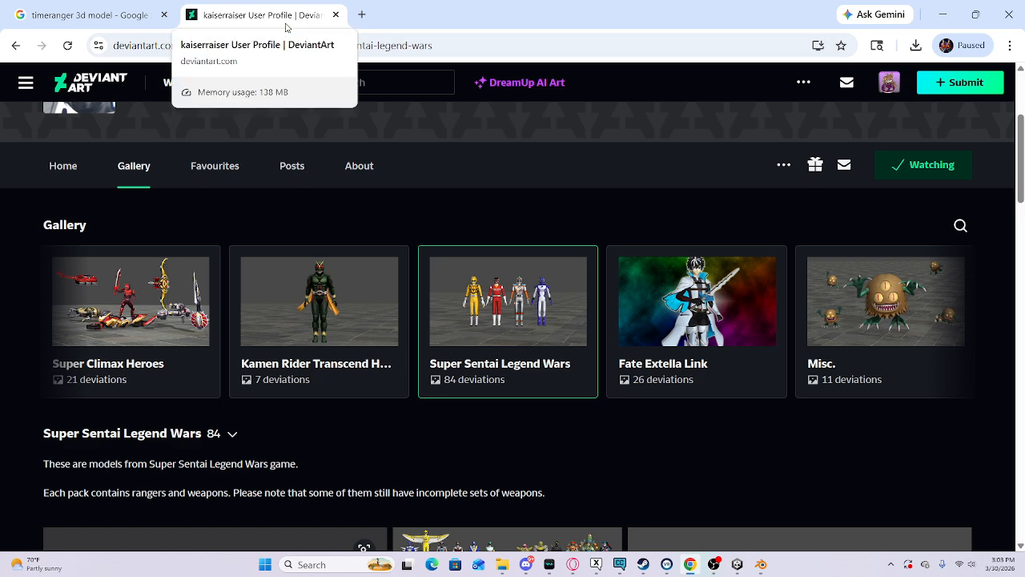
pyautogui.scroll(2, 4, 225)
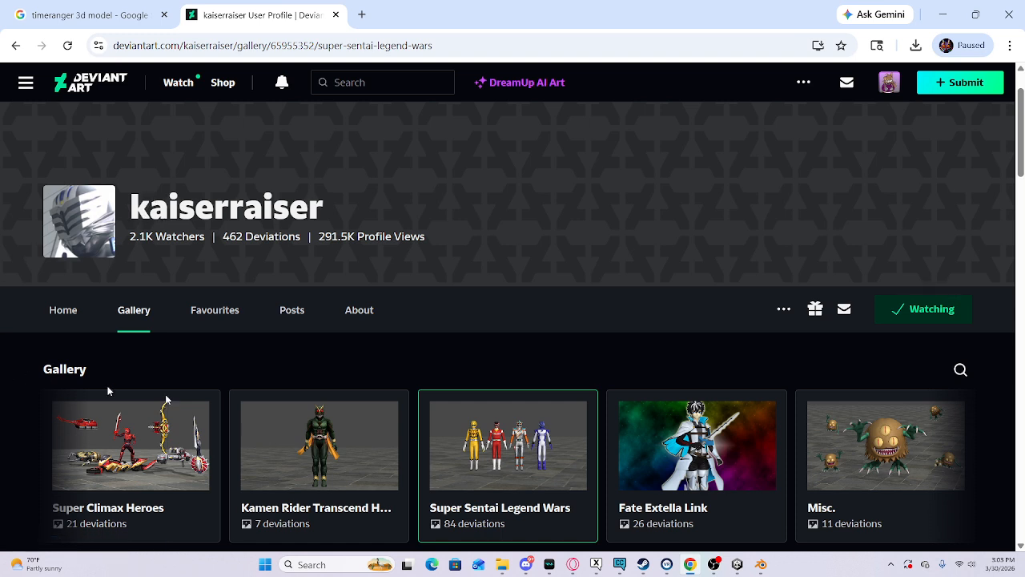
pyautogui.scroll(-2, 2, 545)
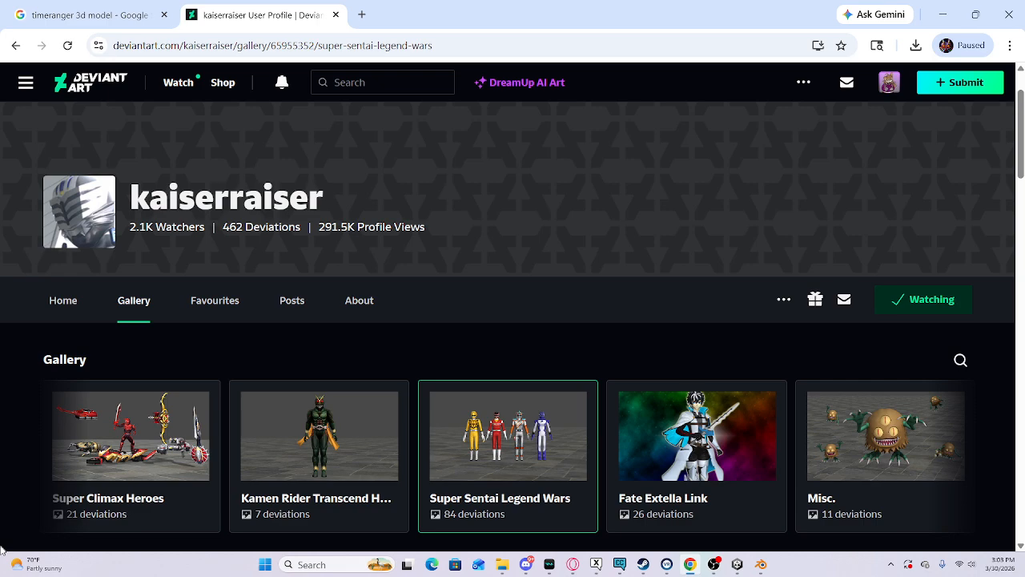
pyautogui.scroll(-7, 2, 544)
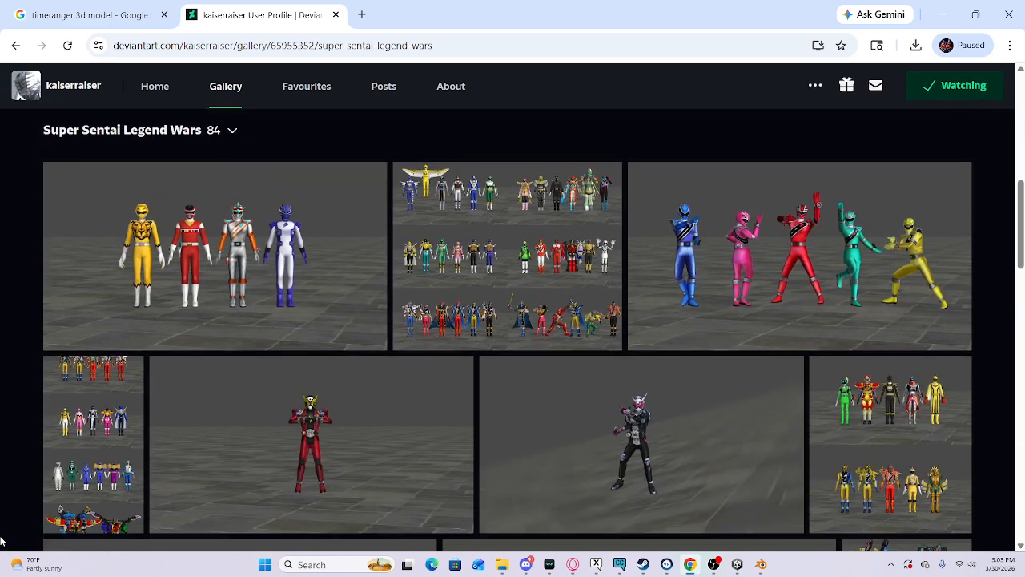
pyautogui.scroll(-10, 1, 545)
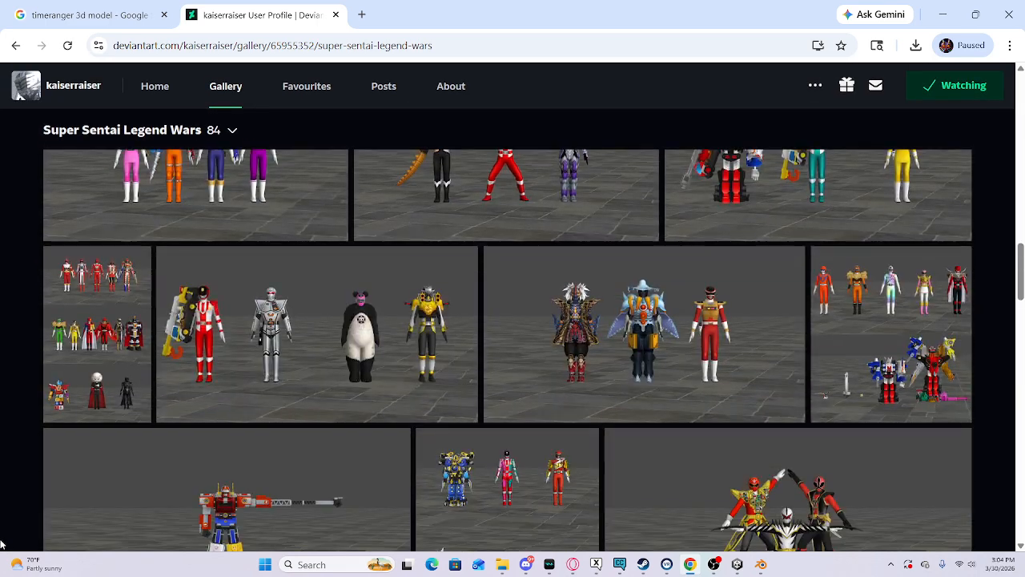
pyautogui.scroll(3, 1, 402)
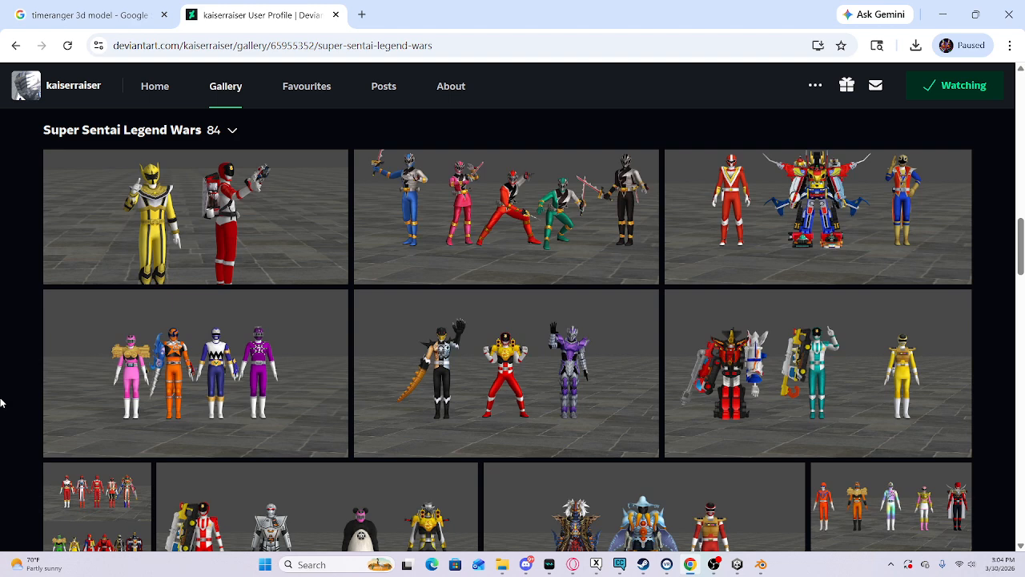
pyautogui.click(478, 223)
# Step: Examine the Ryusoulger preview image enlarged and zoomed in, and return to the model page
pyautogui.click(242, 308)
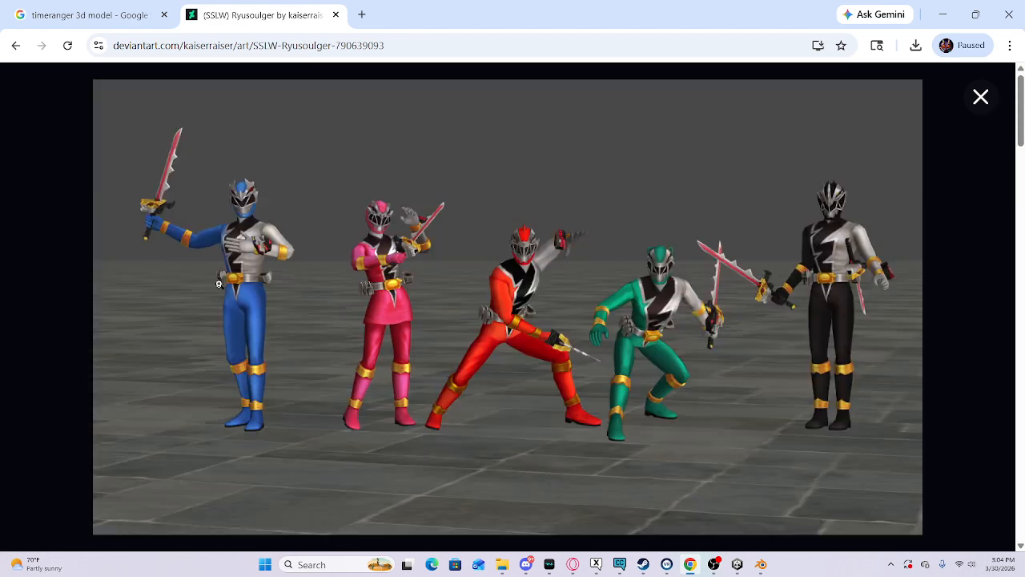
pyautogui.click(219, 284)
pyautogui.scroll(-1, 219, 285)
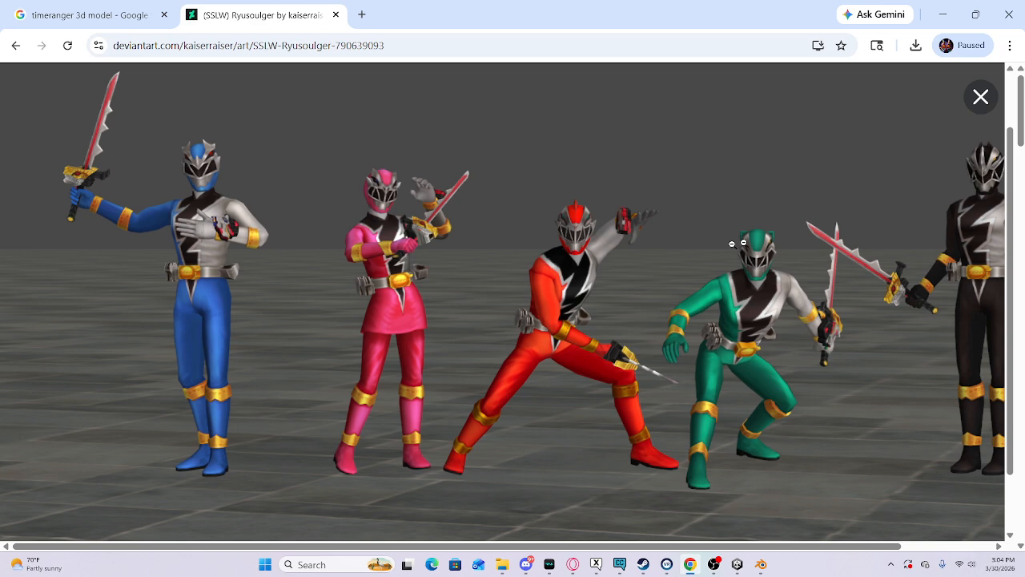
pyautogui.click(982, 94)
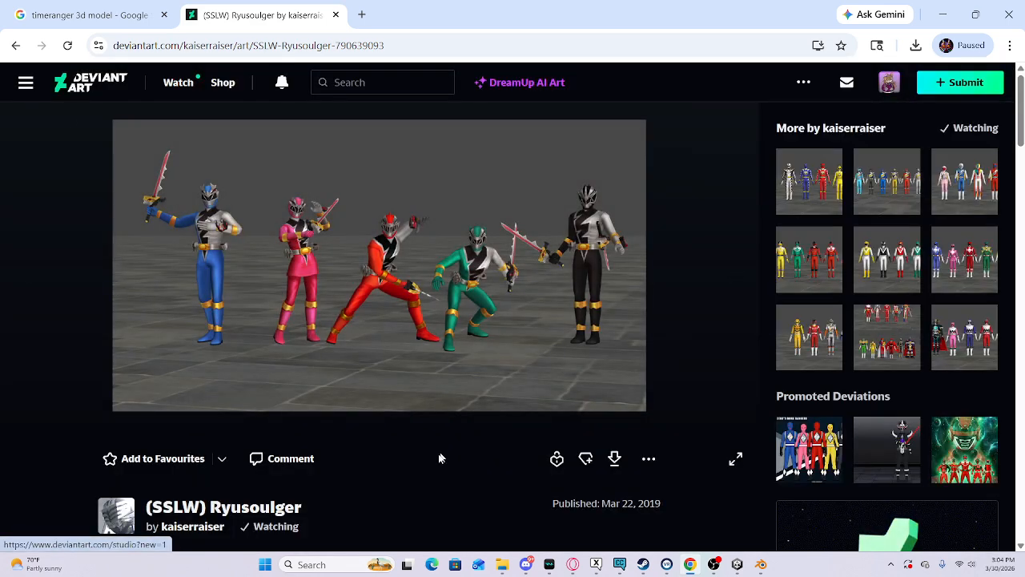
pyautogui.click(613, 459)
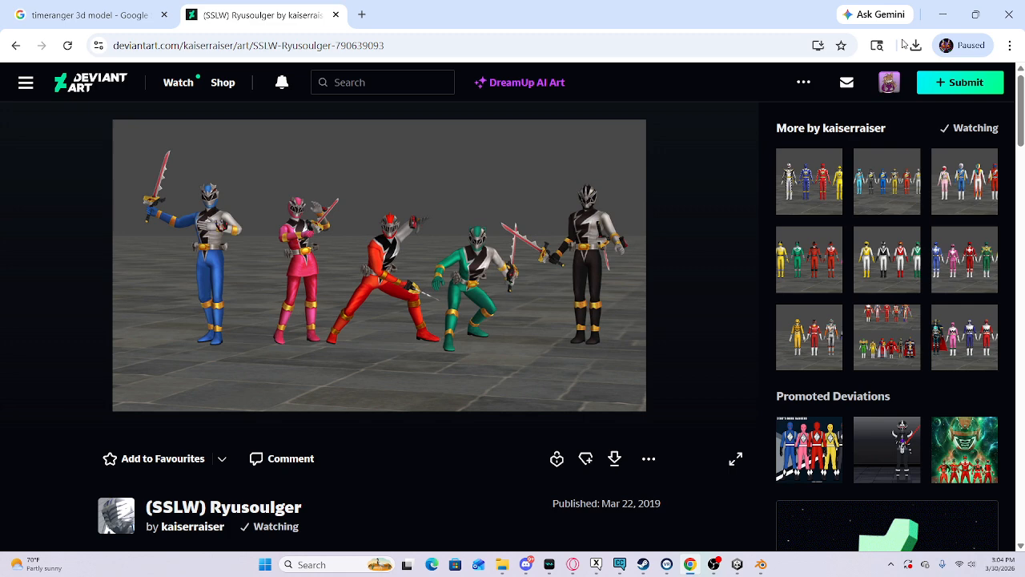
# Step: Locate the Ryusoulger archive and its extracted folder among the downloaded files in File Explorer
pyautogui.click(499, 564)
pyautogui.scroll(3, 579, 235)
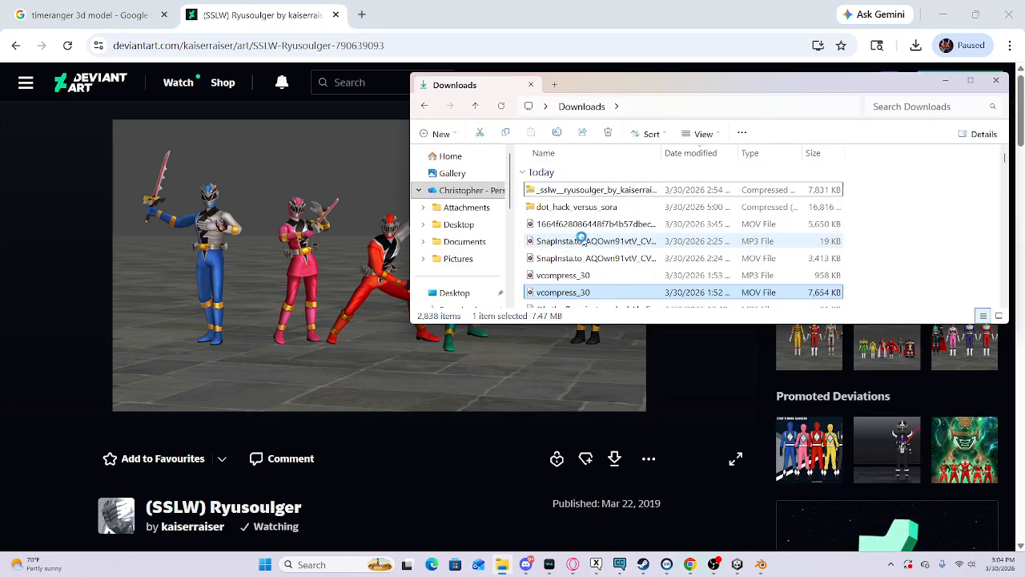
pyautogui.click(585, 192)
pyautogui.rightClick(584, 192)
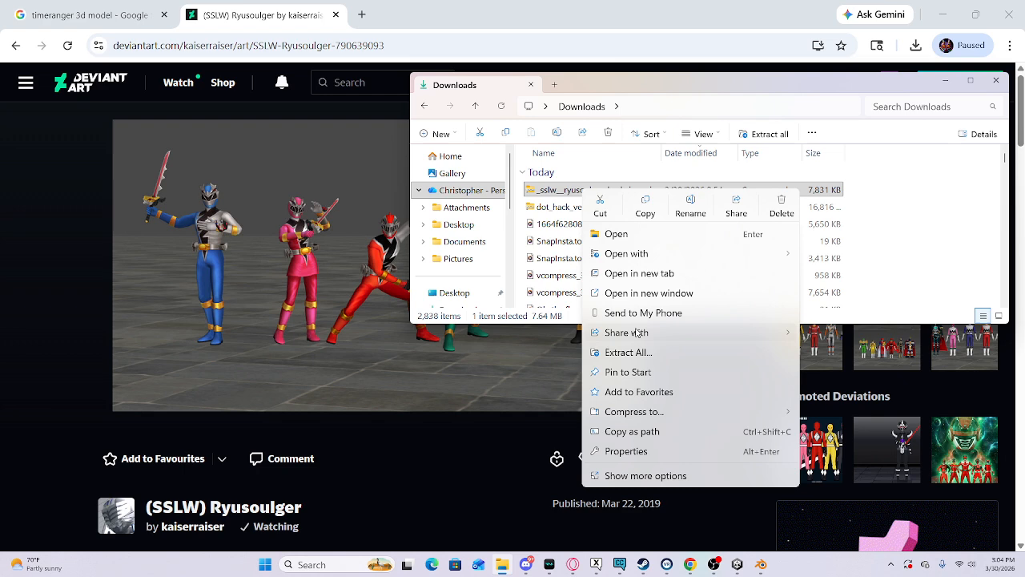
pyautogui.click(915, 256)
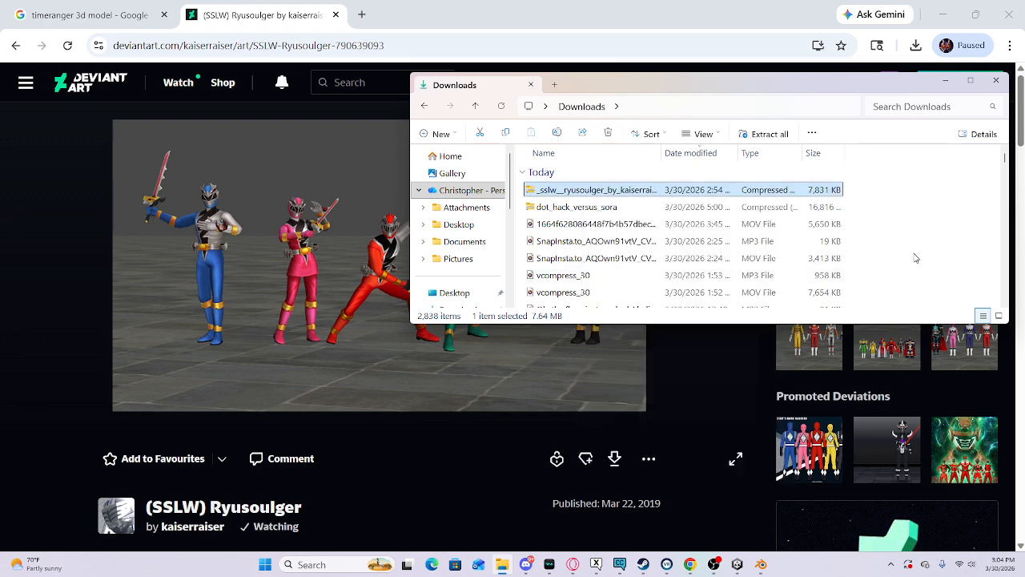
pyautogui.scroll(-5, 631, 225)
pyautogui.click(591, 197)
pyautogui.scroll(1, 593, 201)
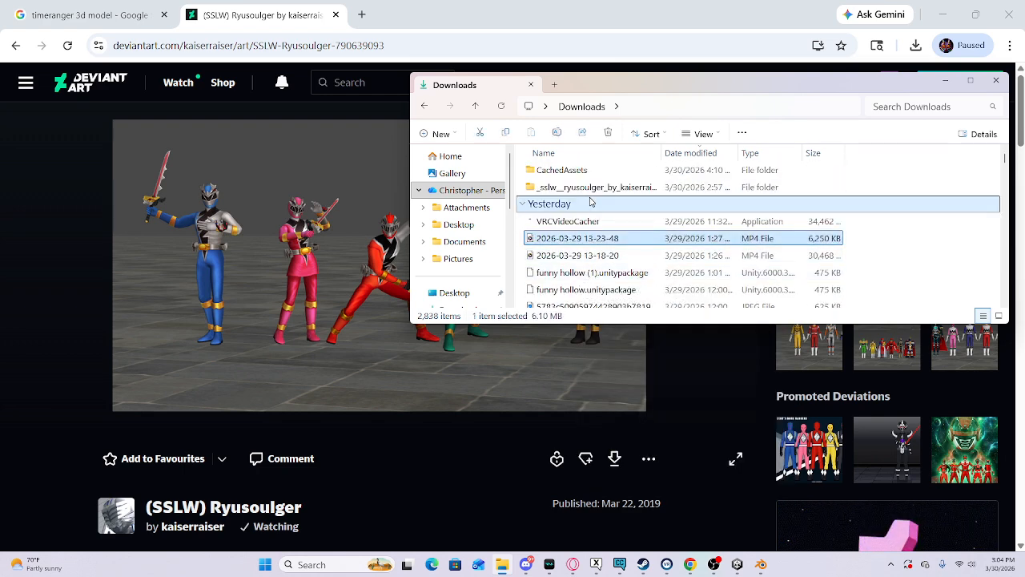
pyautogui.click(595, 188)
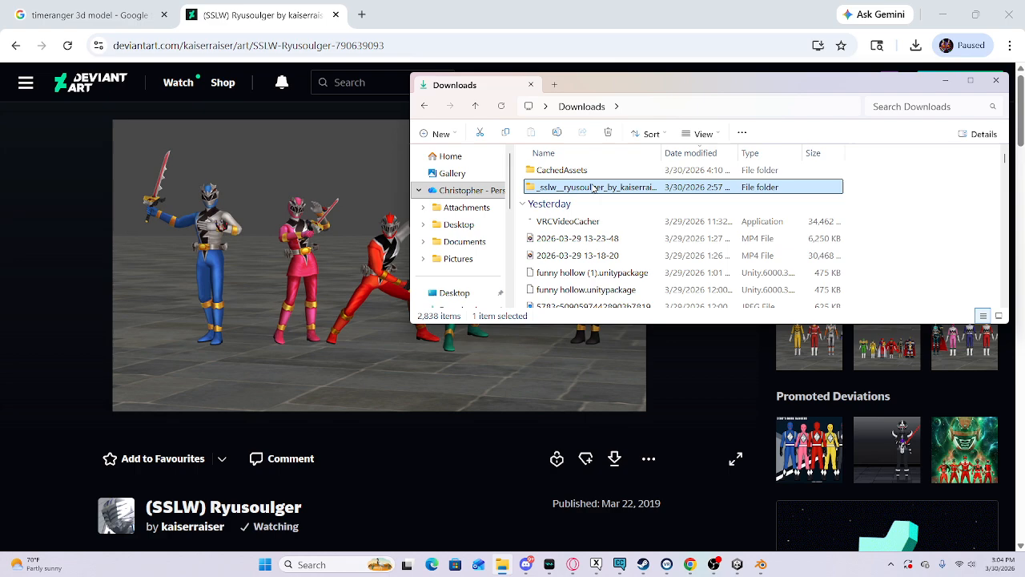
# Step: Switch to Blender and delete the default camera, cube and light from the scene
pyautogui.click(762, 566)
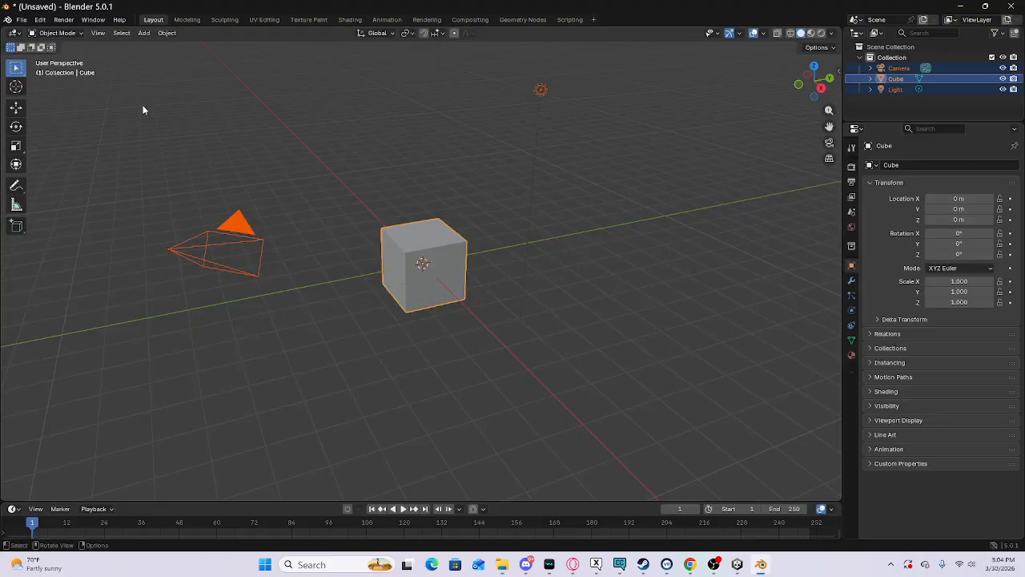
pyautogui.press('x')
pyautogui.click(184, 240)
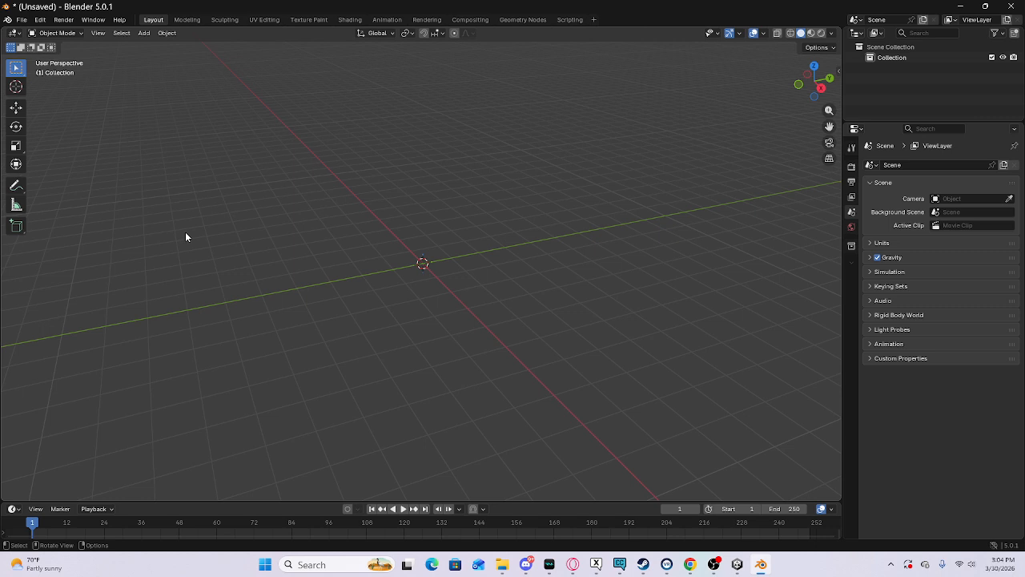
# Step: Bring up the list of file formats available for import, including XNALara / XPS
pyautogui.click(11, 17)
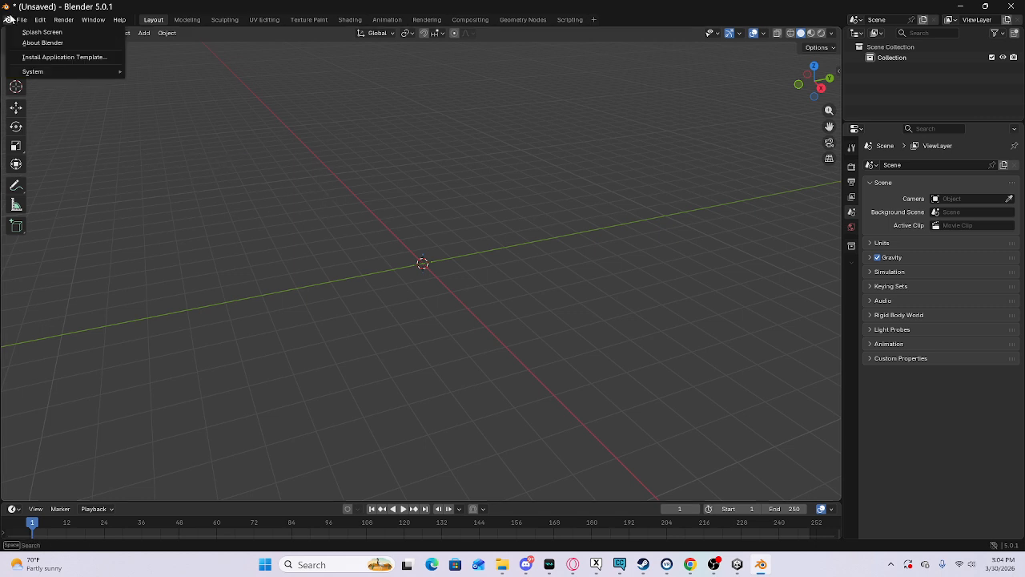
pyautogui.click(19, 21)
pyautogui.click(20, 20)
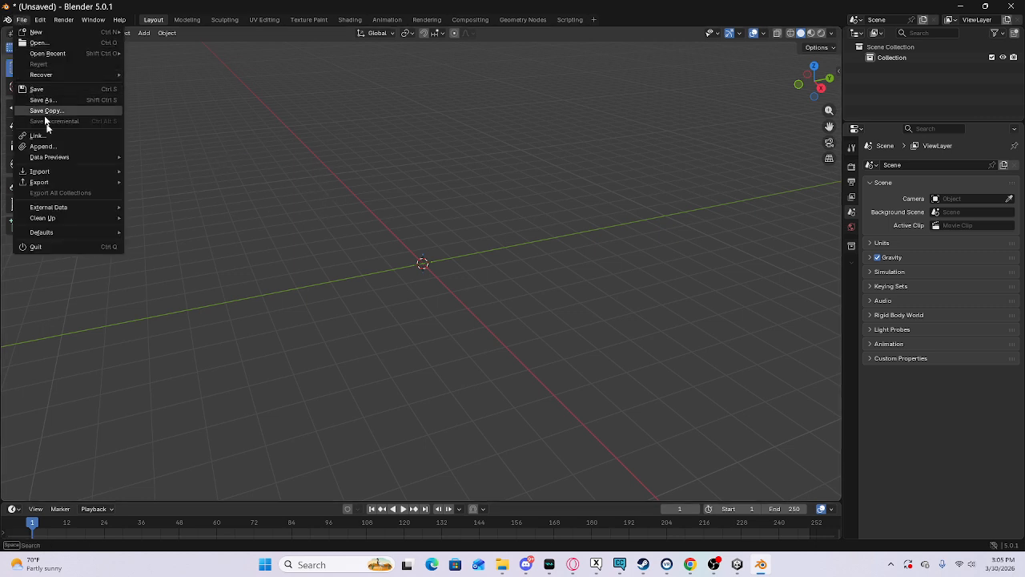
pyautogui.moveTo(58, 172)
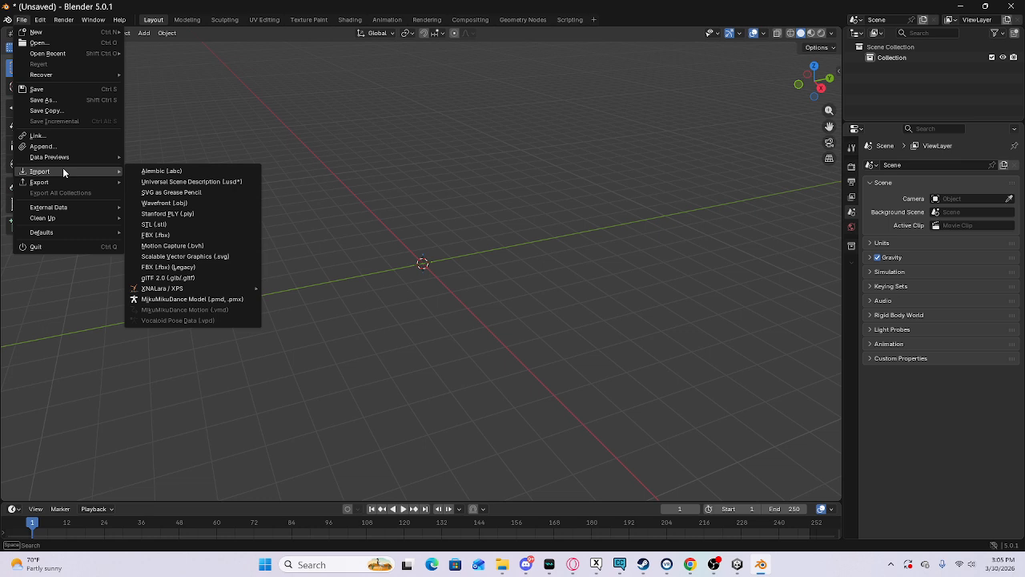
# Step: Open the add-on preferences and browse the Downloads folder for an add-on to install from disk
pyautogui.click(38, 20)
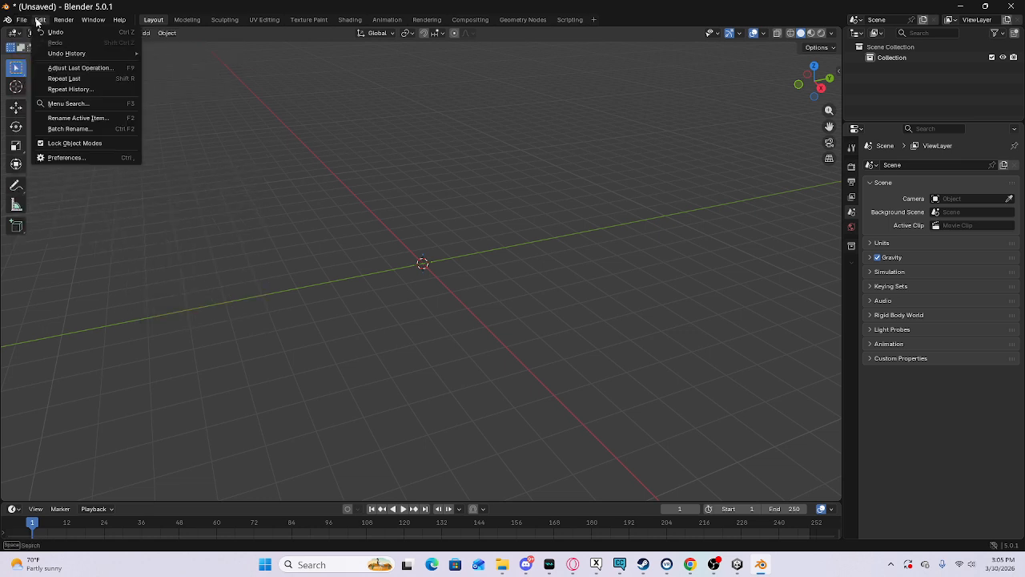
pyautogui.click(63, 158)
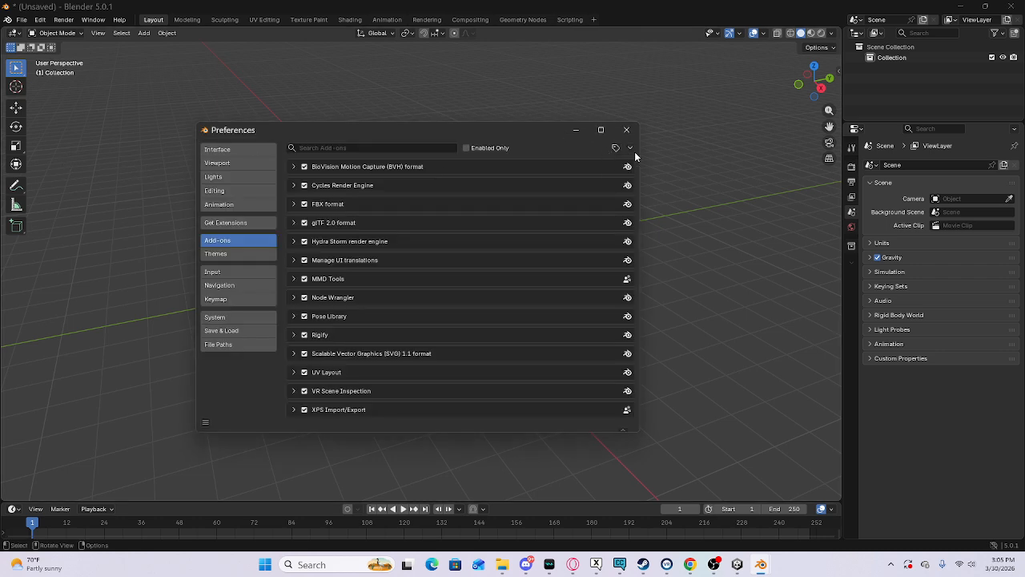
pyautogui.click(630, 148)
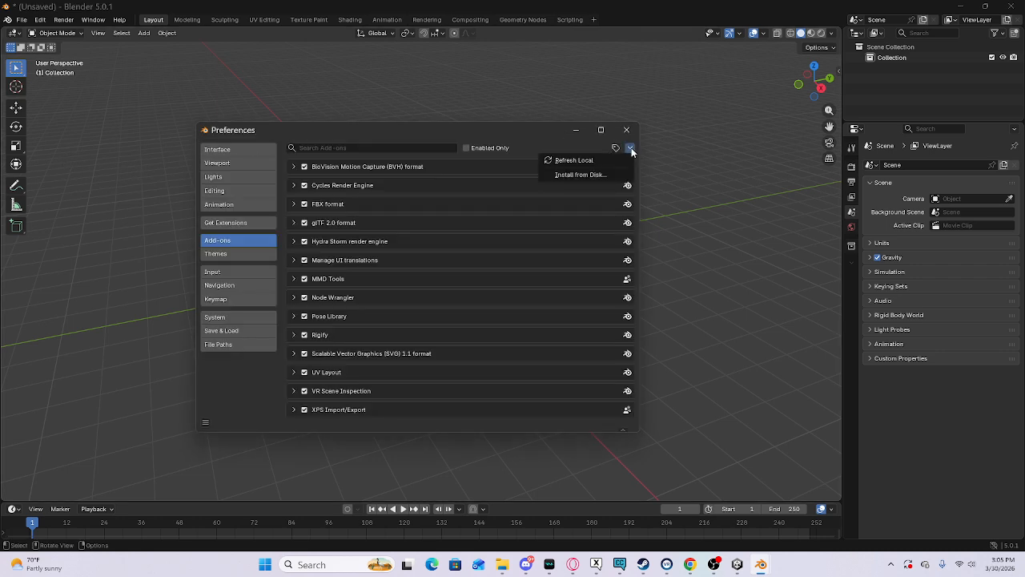
pyautogui.click(590, 175)
pyautogui.click(121, 162)
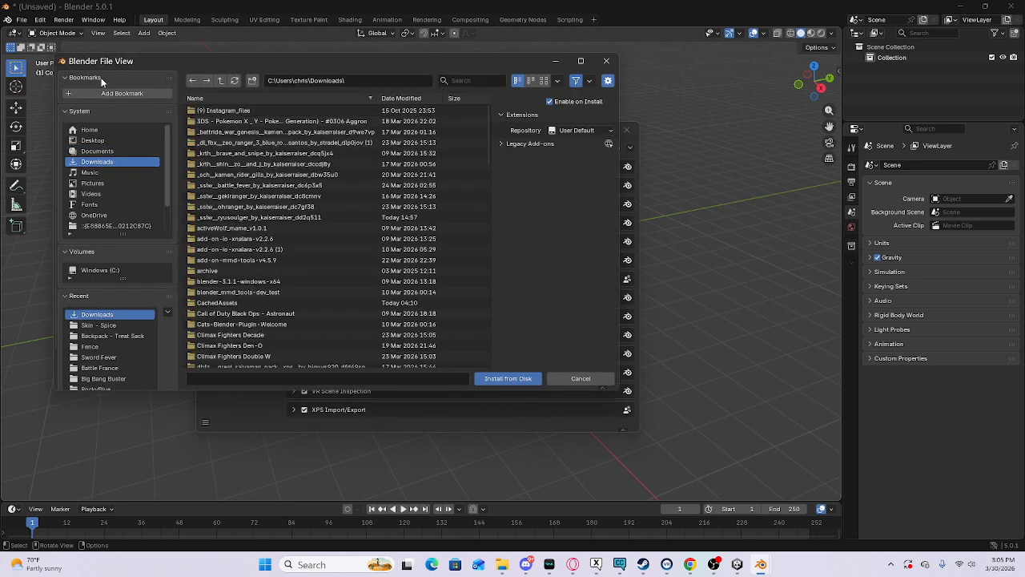
# Step: Search the Downloads folder for "mmd" to locate add-on-mmd-tools-v4.5.9.zip, and close the file browser and preferences without installing
pyautogui.press('BackSpace')
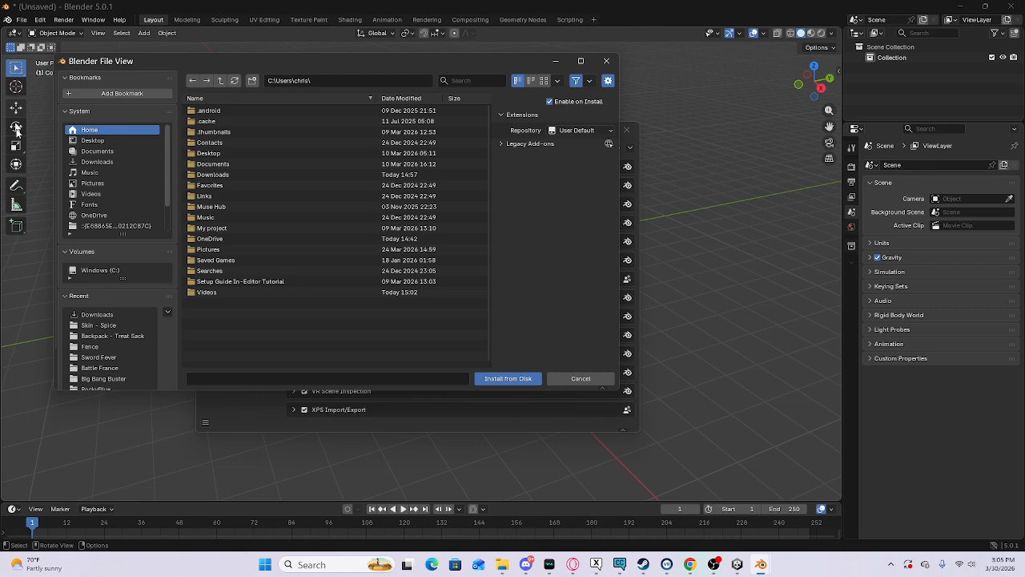
pyautogui.click(132, 164)
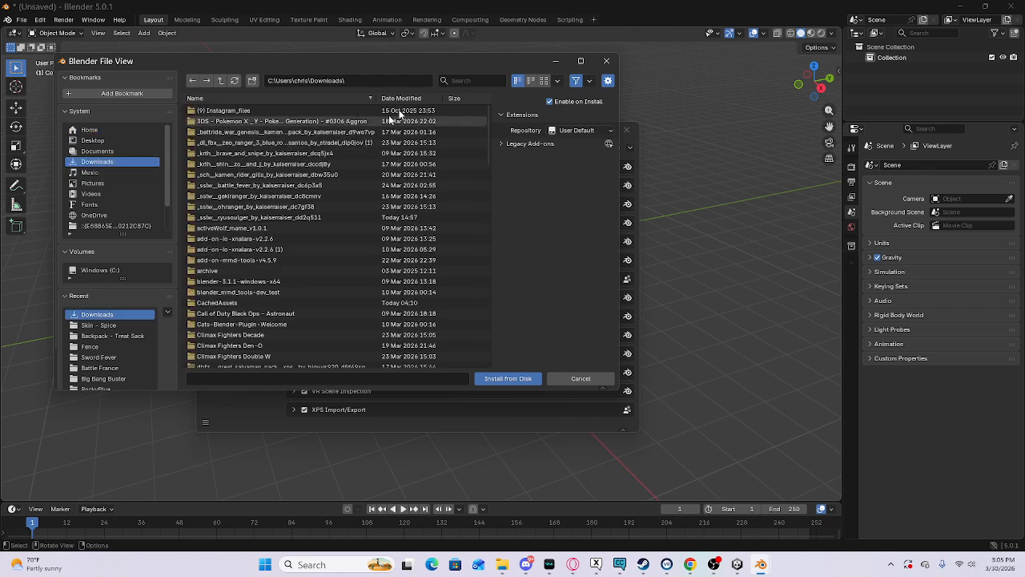
pyautogui.write('m')
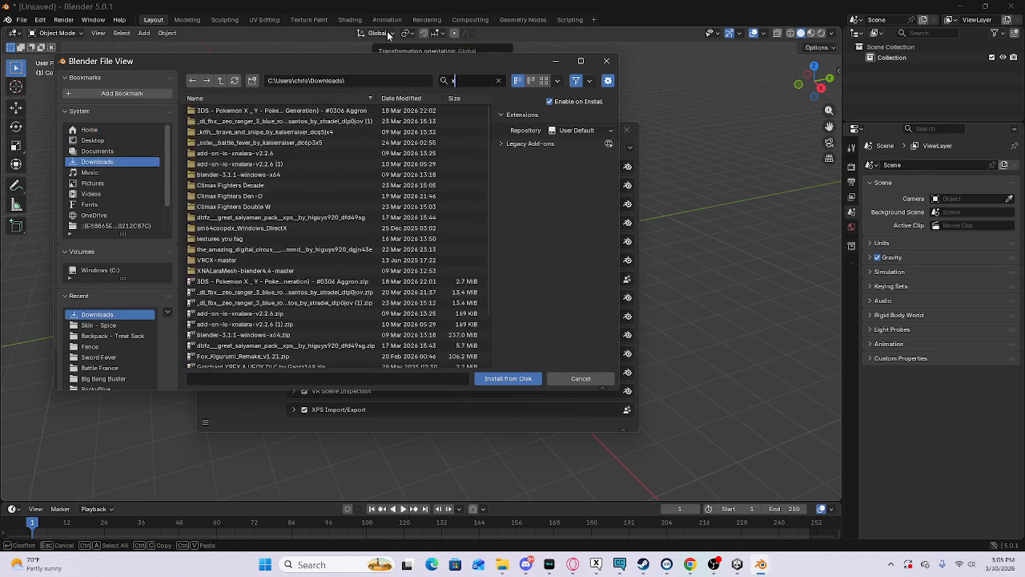
pyautogui.write('md')
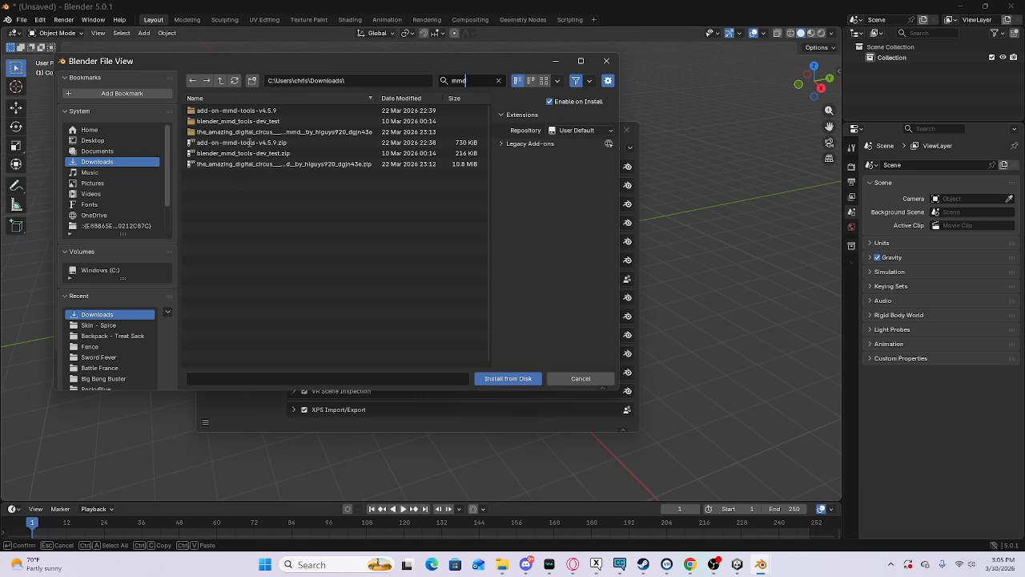
pyautogui.click(251, 143)
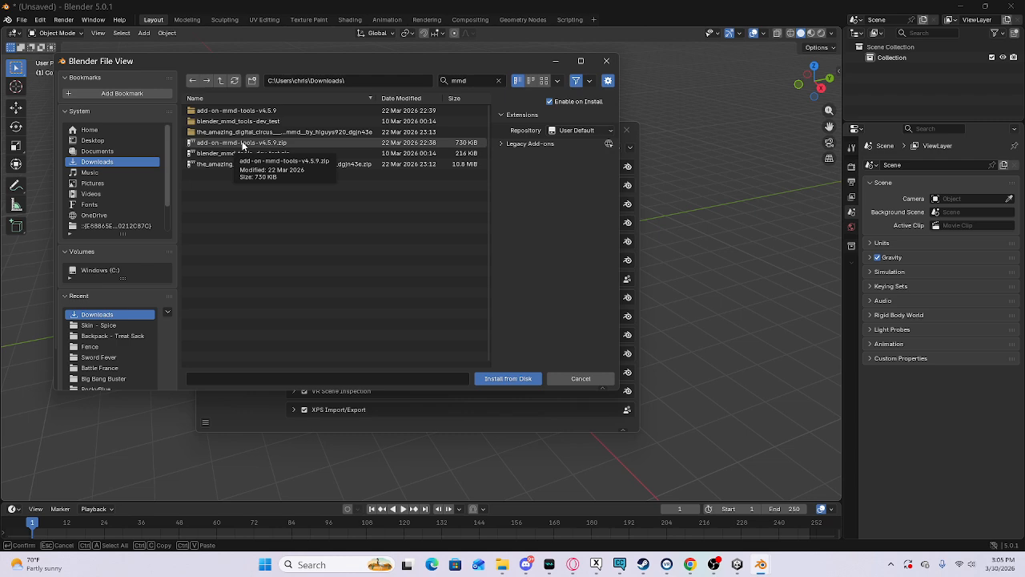
pyautogui.click(575, 382)
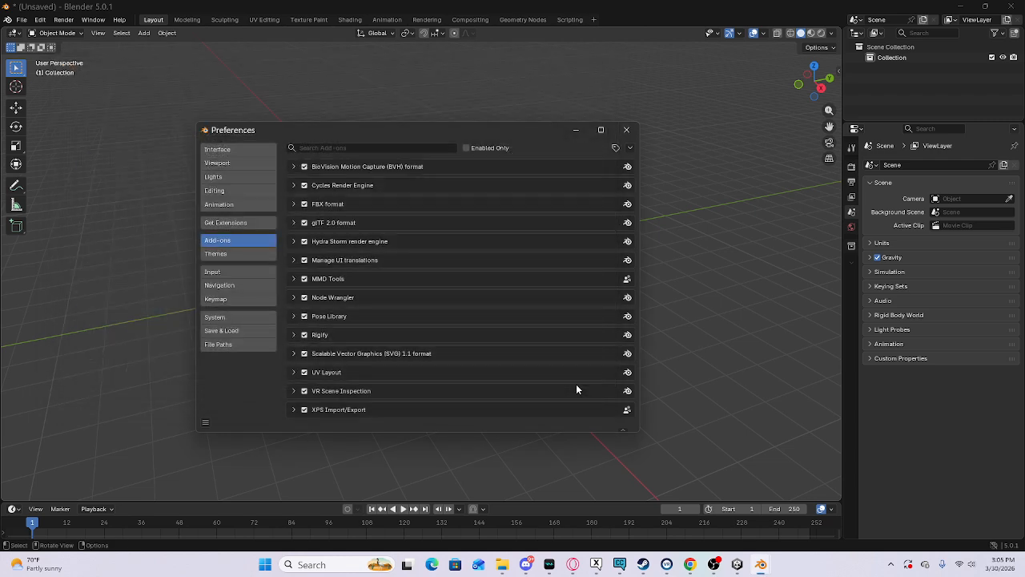
pyautogui.click(626, 130)
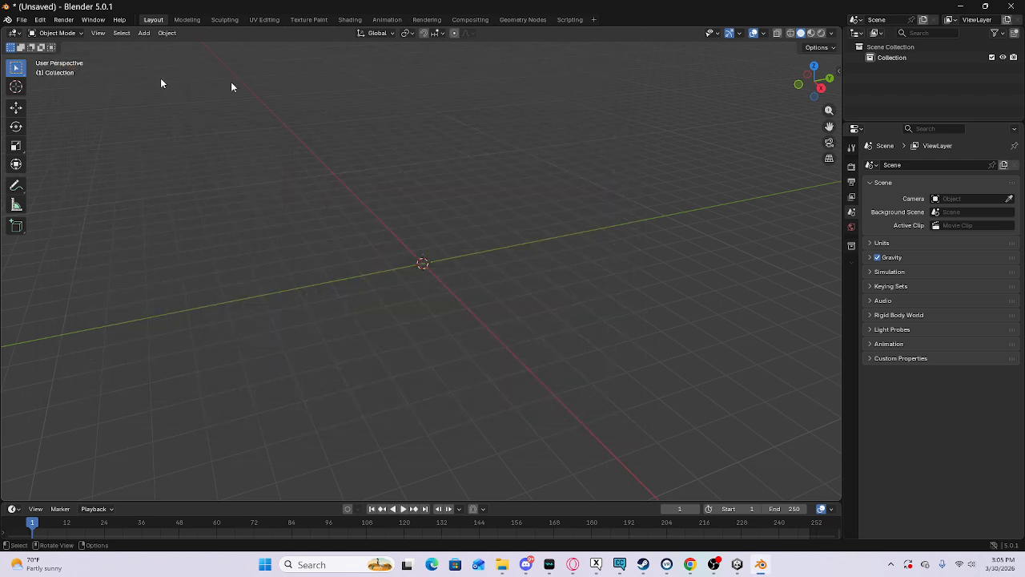
# Step: Start an XNALara/XPS model import and search the Downloads folder for "ryu"
pyautogui.click(22, 20)
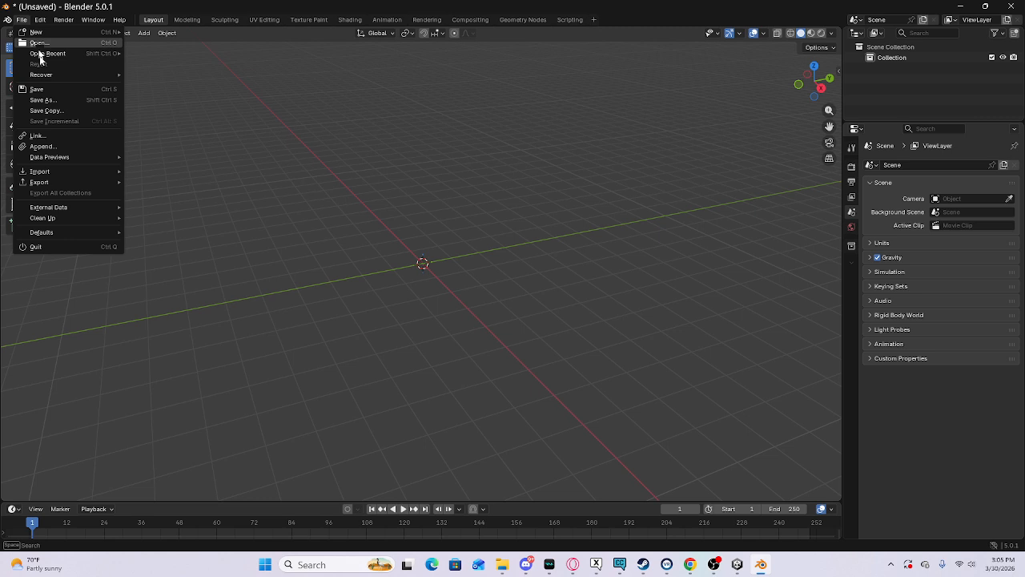
pyautogui.moveTo(62, 173)
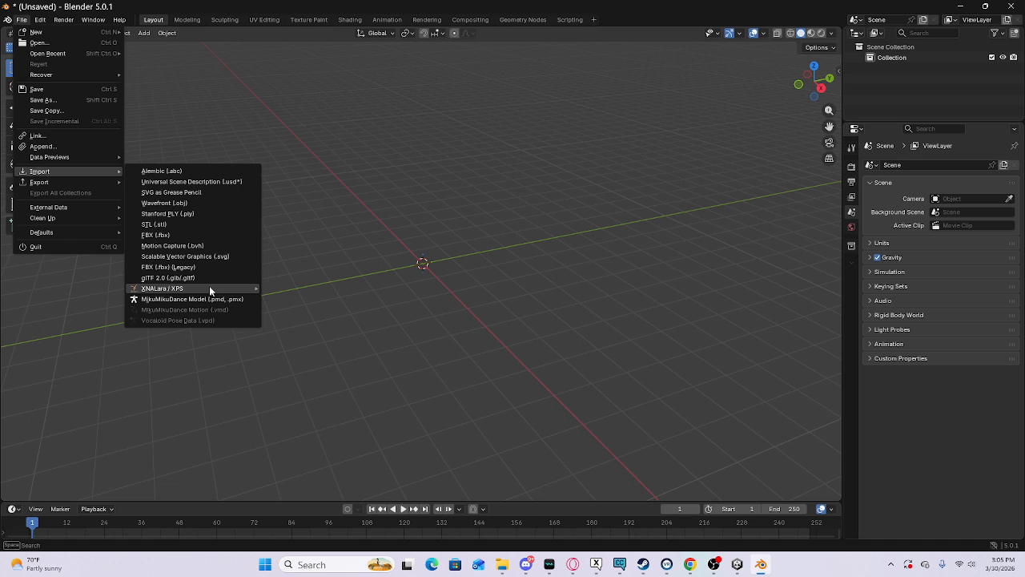
pyautogui.moveTo(209, 286)
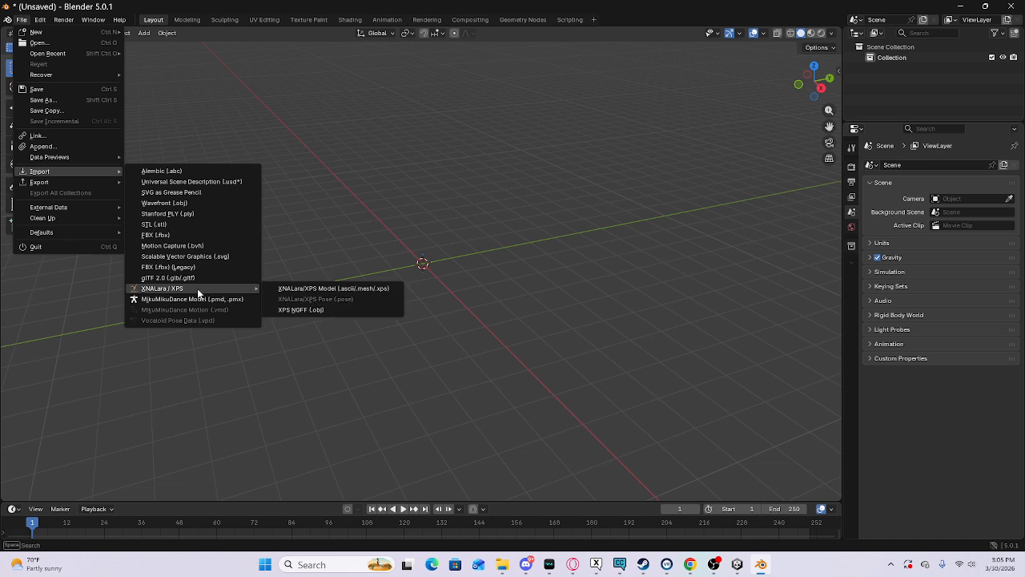
pyautogui.click(305, 290)
pyautogui.click(115, 163)
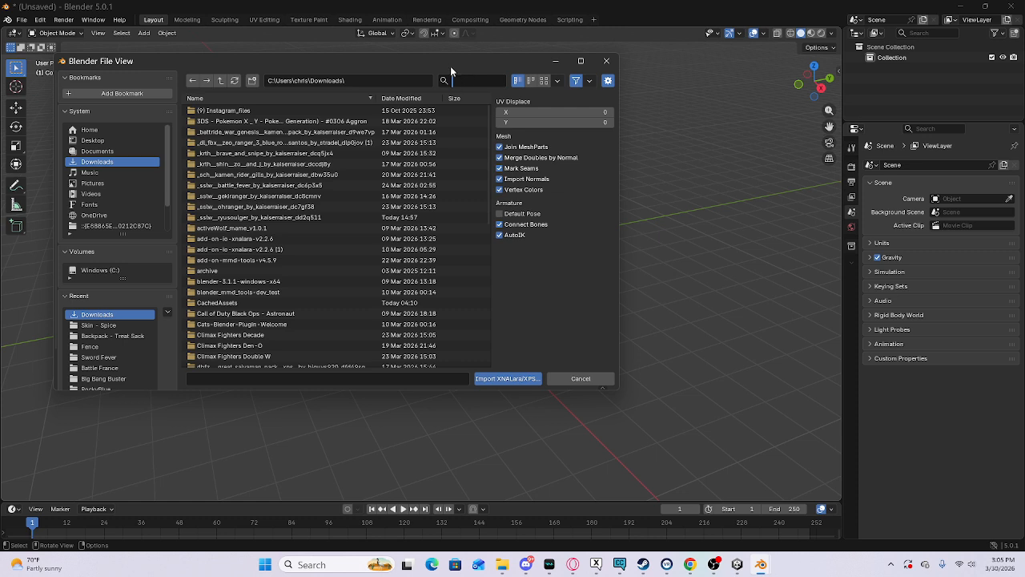
pyautogui.write('ryu')
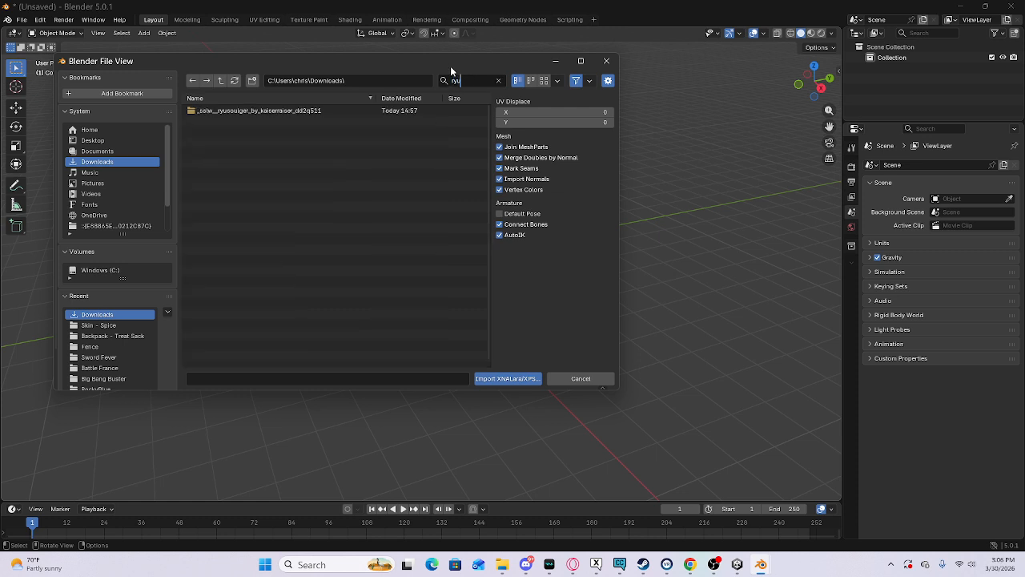
# Step: Import xps.xps from the RyusoulBlue folder inside the downloaded (SSLW) Ryusoulger folder
pyautogui.doubleClick(276, 112)
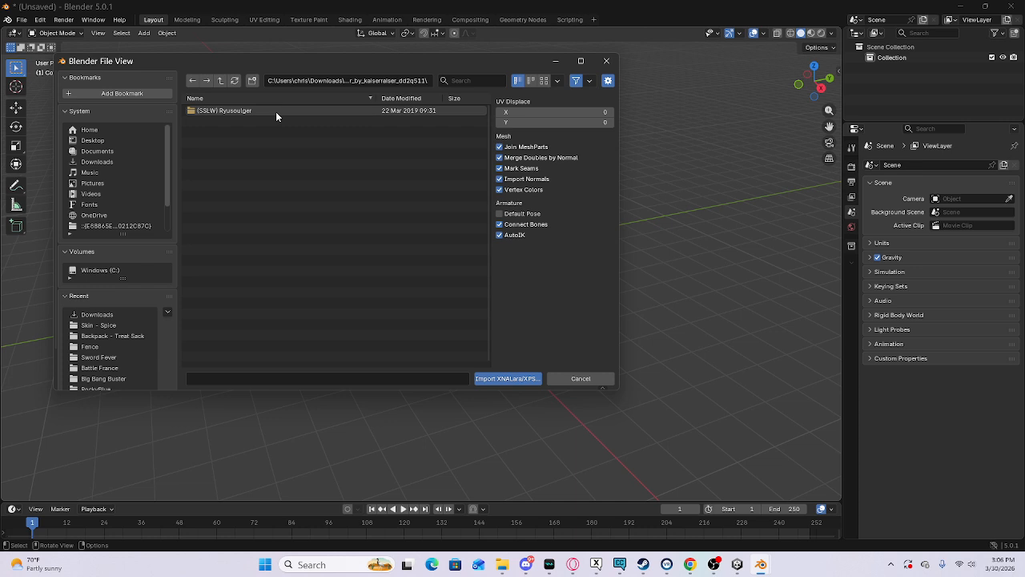
pyautogui.doubleClick(268, 109)
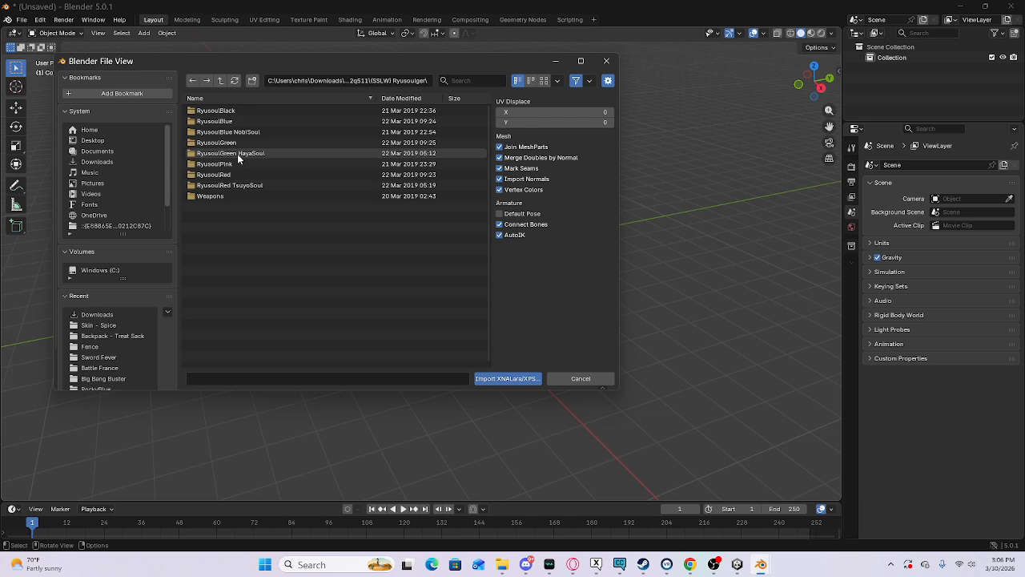
pyautogui.click(228, 123)
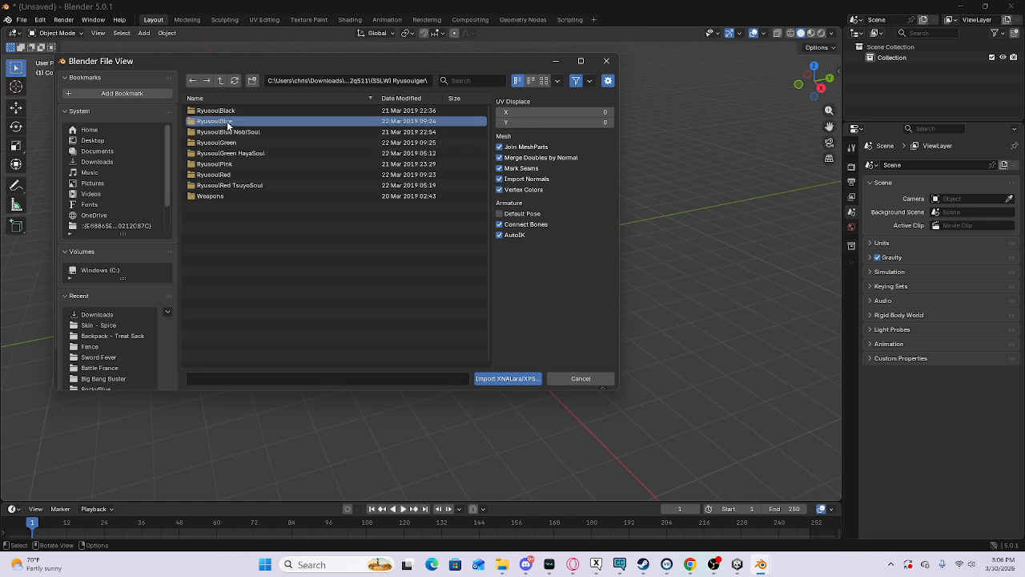
pyautogui.doubleClick(228, 123)
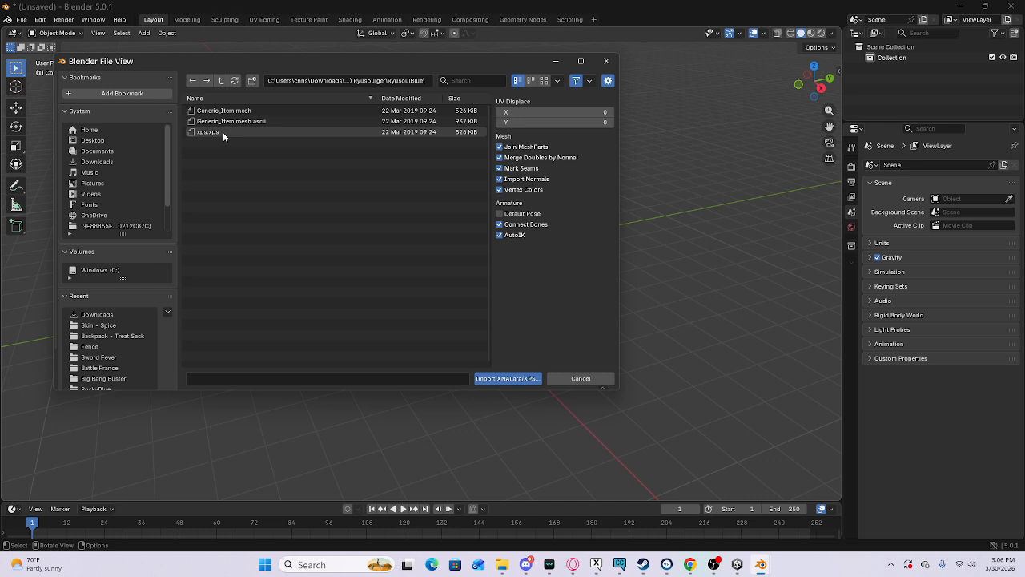
pyautogui.doubleClick(223, 132)
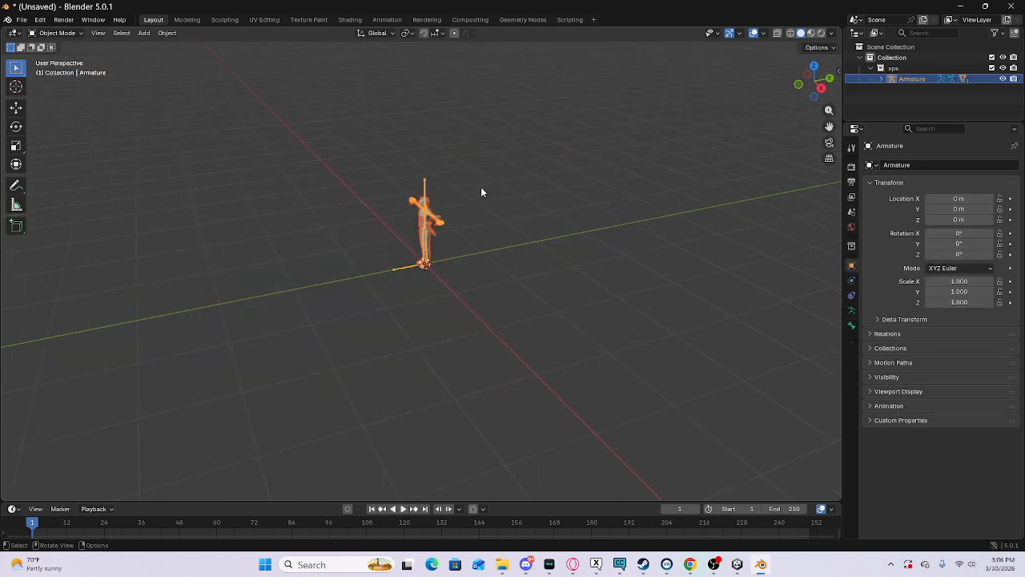
# Step: Show the imported model's upper body from the front in Material Preview shading
pyautogui.click(798, 85)
pyautogui.scroll(5, 739, 116)
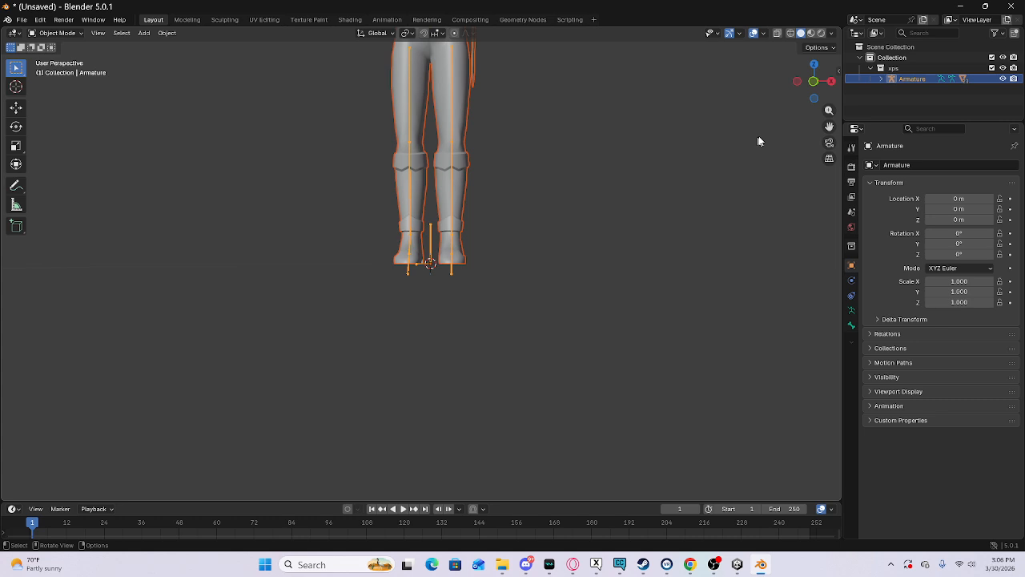
pyautogui.click(810, 32)
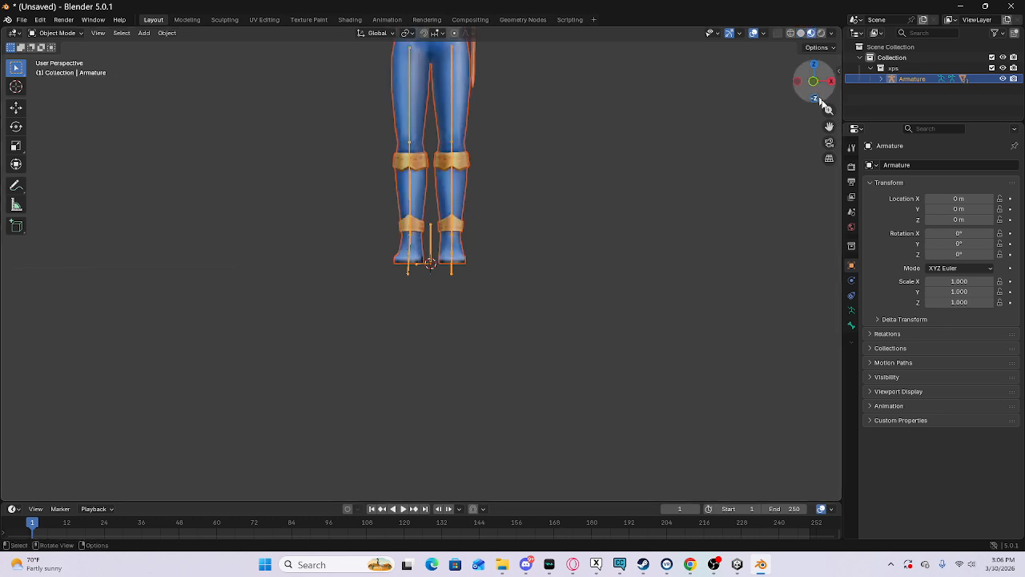
pyautogui.moveTo(829, 127); pyautogui.dragTo(829, 421)
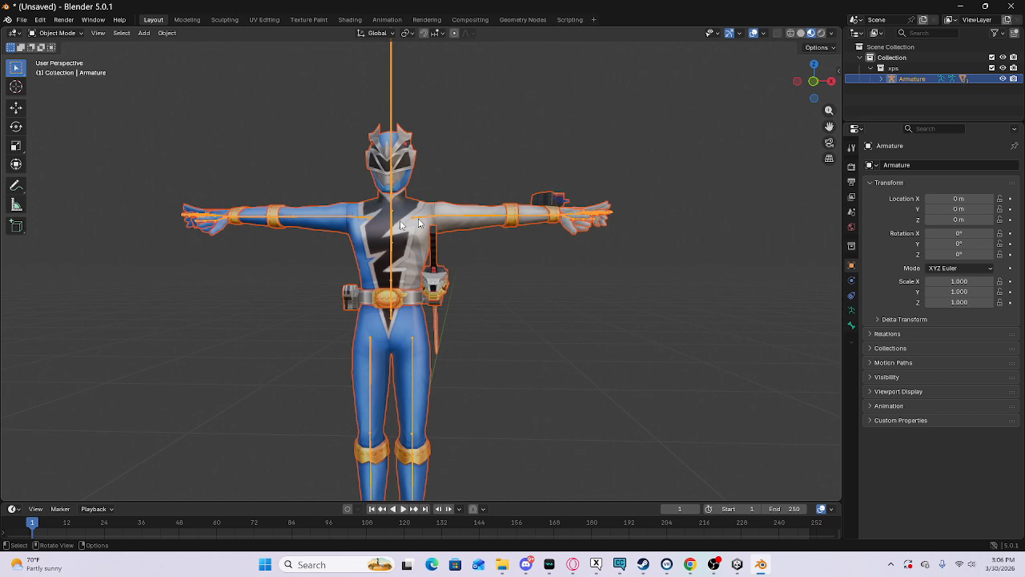
# Step: Hide the model's armature so only the meshes are displayed
pyautogui.rightClick(249, 223)
pyautogui.click(330, 216)
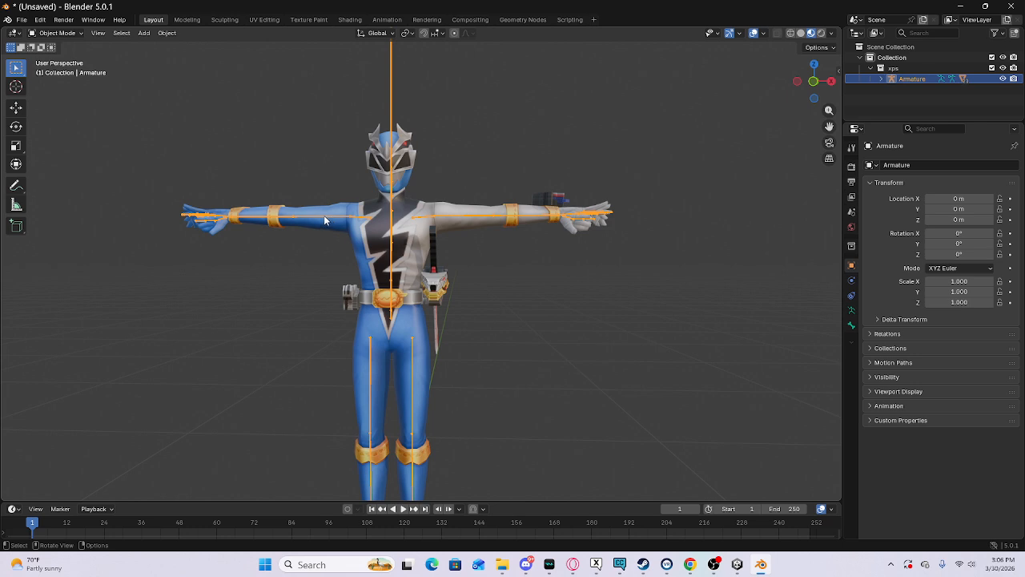
pyautogui.press('h')
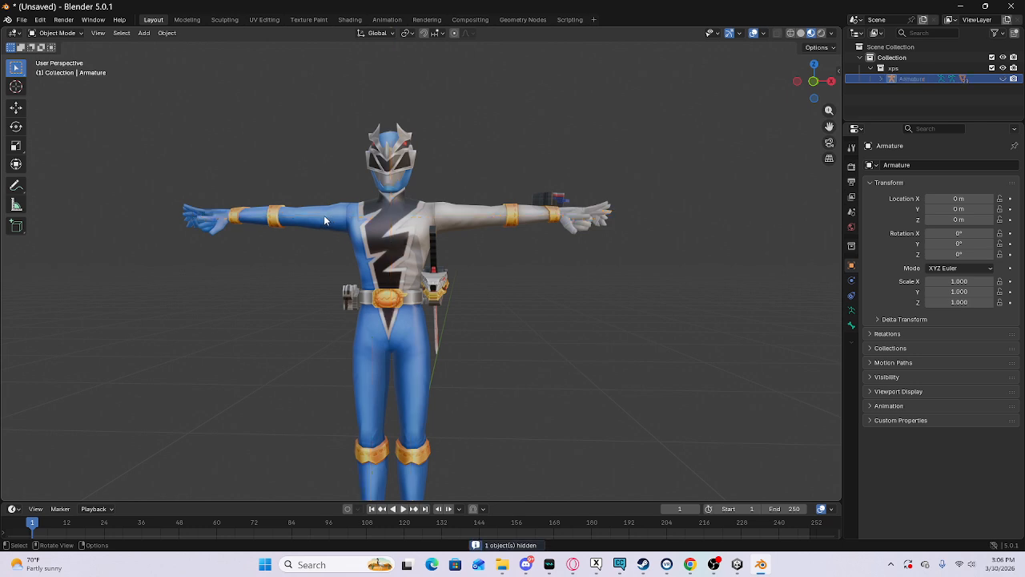
# Step: Delete the separate hand meshes at the ends of both arms
pyautogui.moveTo(171, 191); pyautogui.dragTo(210, 312)
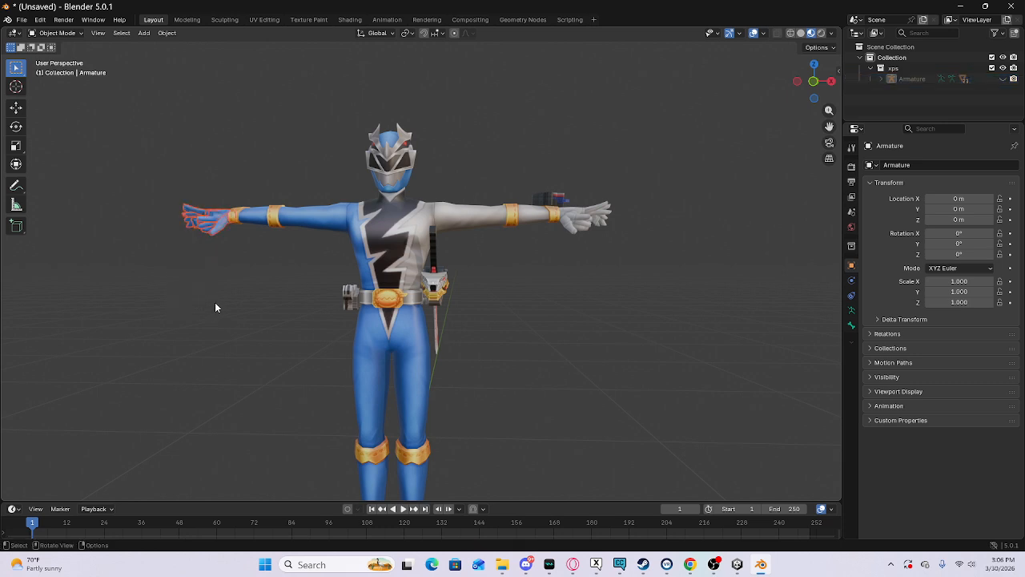
pyautogui.press('x')
pyautogui.click(215, 300)
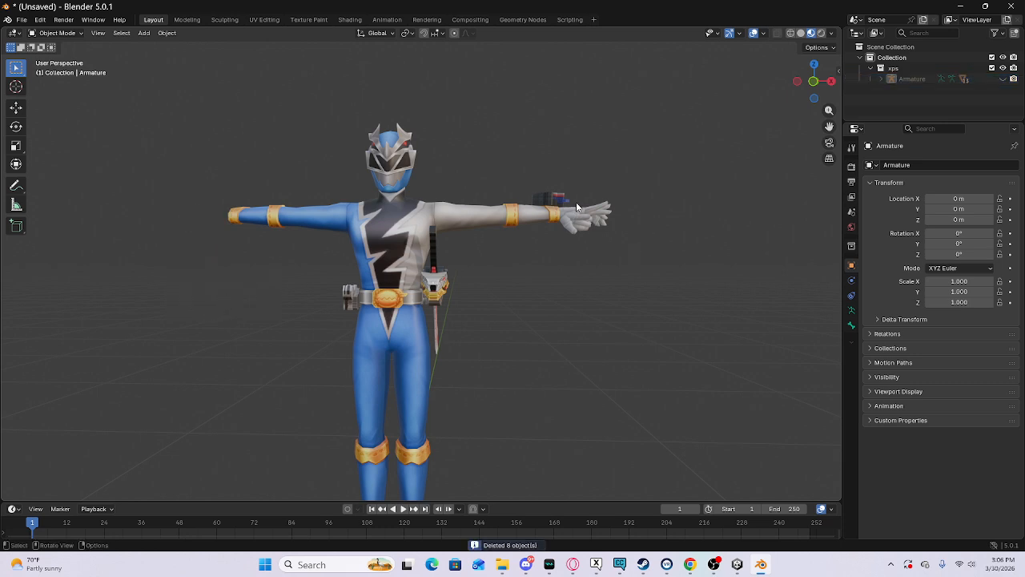
pyautogui.moveTo(550, 194); pyautogui.dragTo(565, 276)
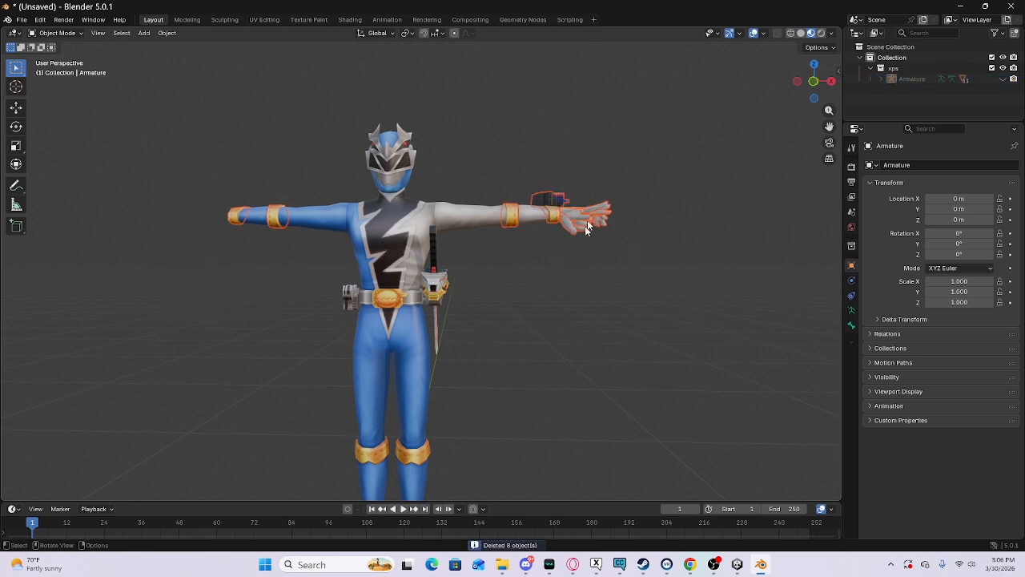
pyautogui.press('x')
pyautogui.click(580, 278)
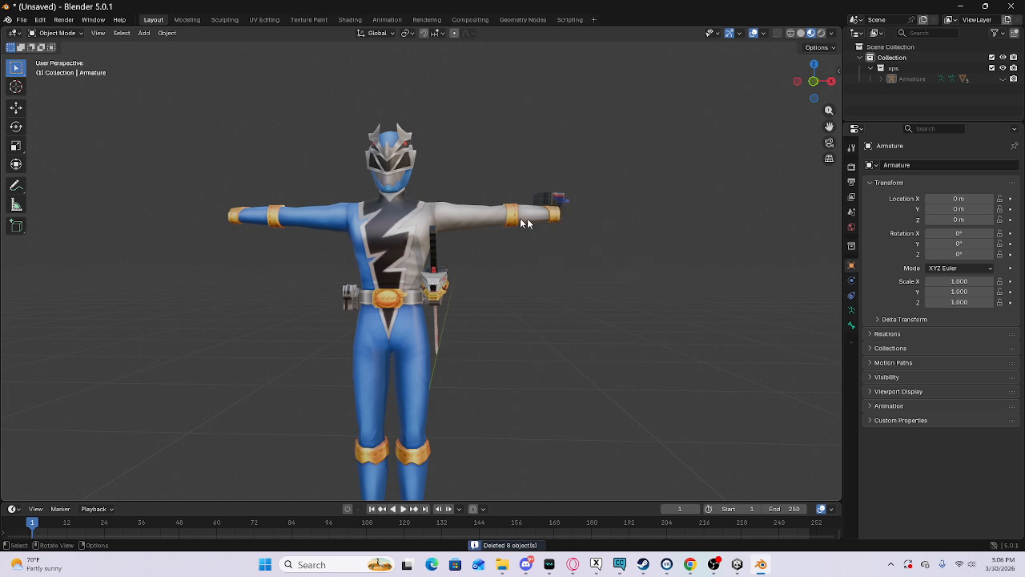
# Step: Hide the body mesh, inspect the wrist, belt and sword parts up close, and undo the wrist selection
pyautogui.click(367, 222)
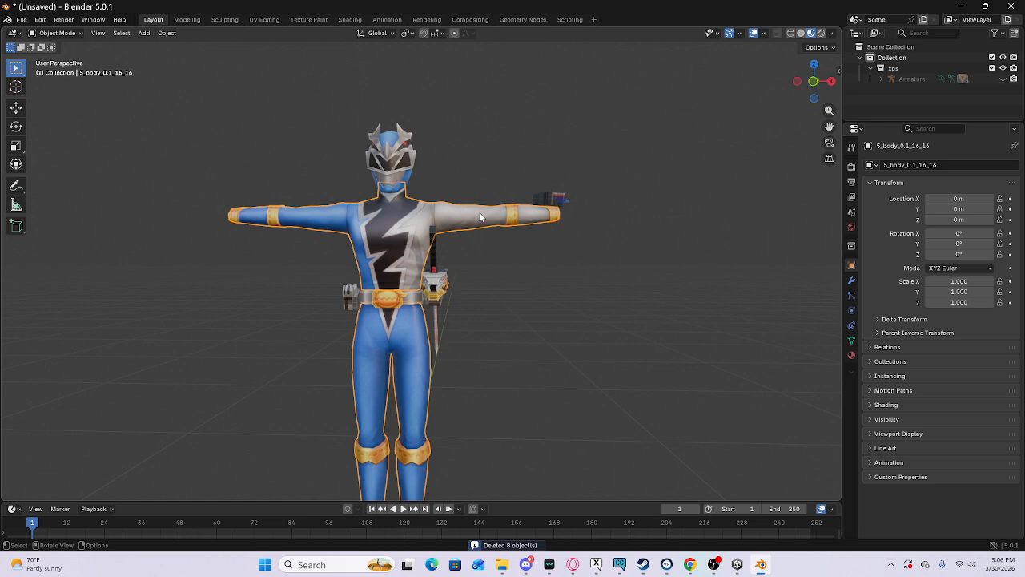
pyautogui.press('h')
pyautogui.press('ctrl')
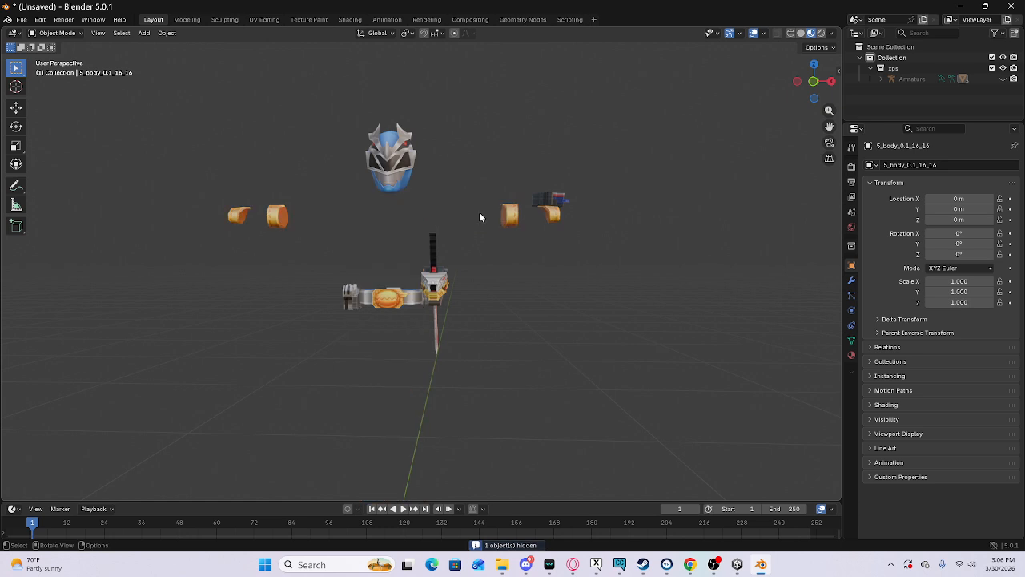
pyautogui.click(519, 223)
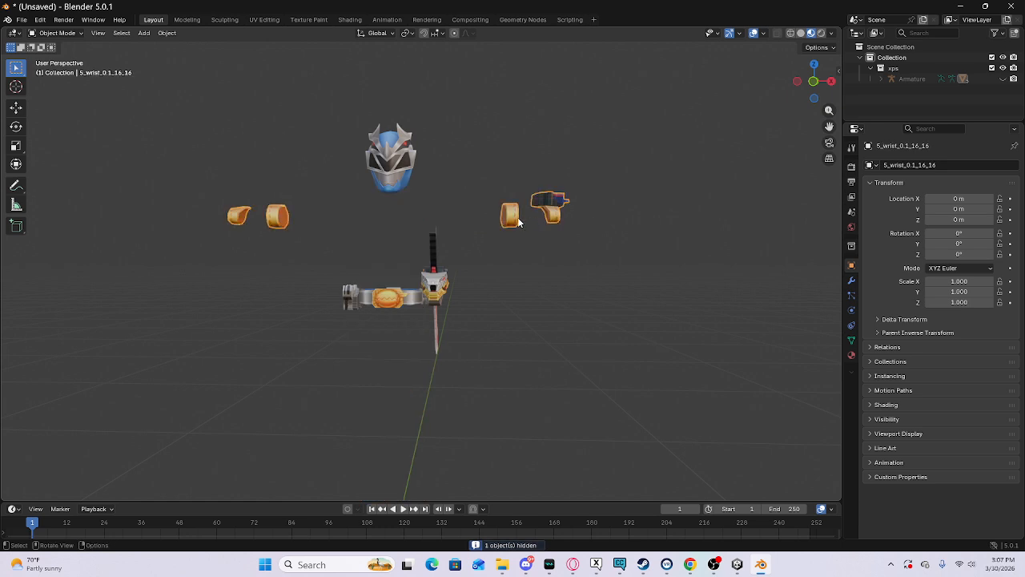
pyautogui.scroll(7, 554, 219)
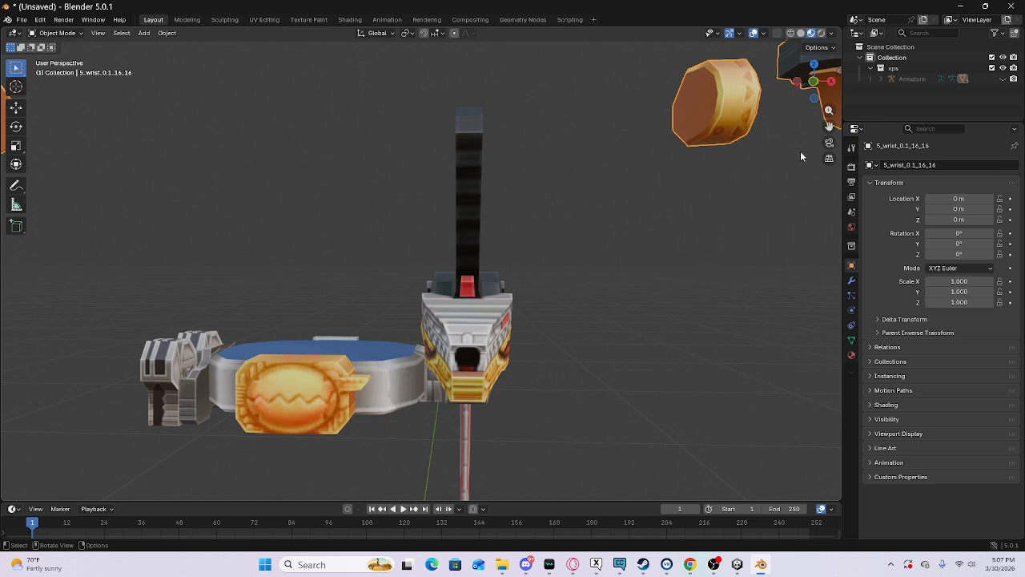
pyautogui.hotkey('ctrl', 'z')
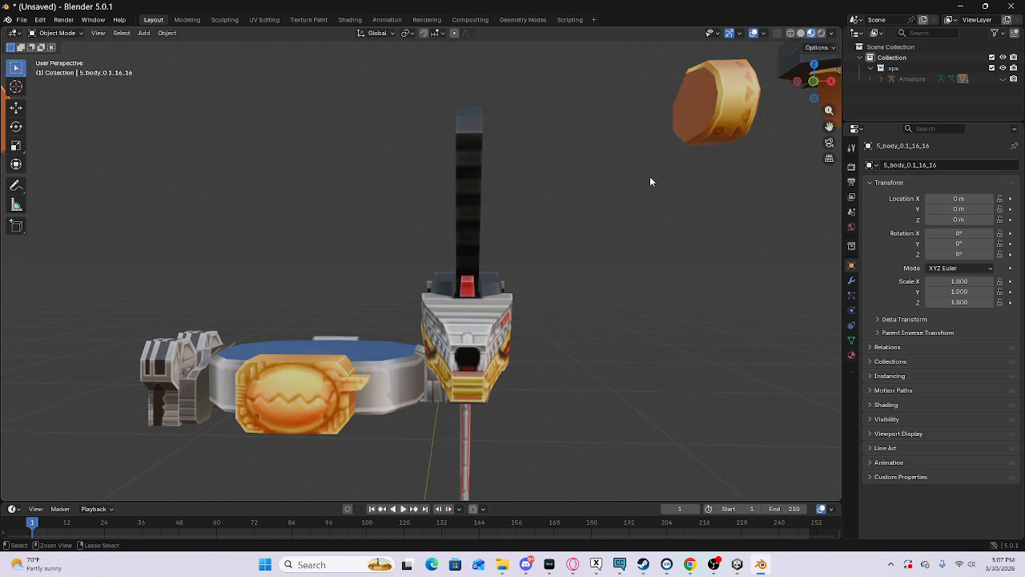
# Step: Undo hiding the body mesh, check the whole model with its parts selected, and clear the selection
pyautogui.hotkey('ctrl', 'z')
pyautogui.scroll(-5, 561, 192)
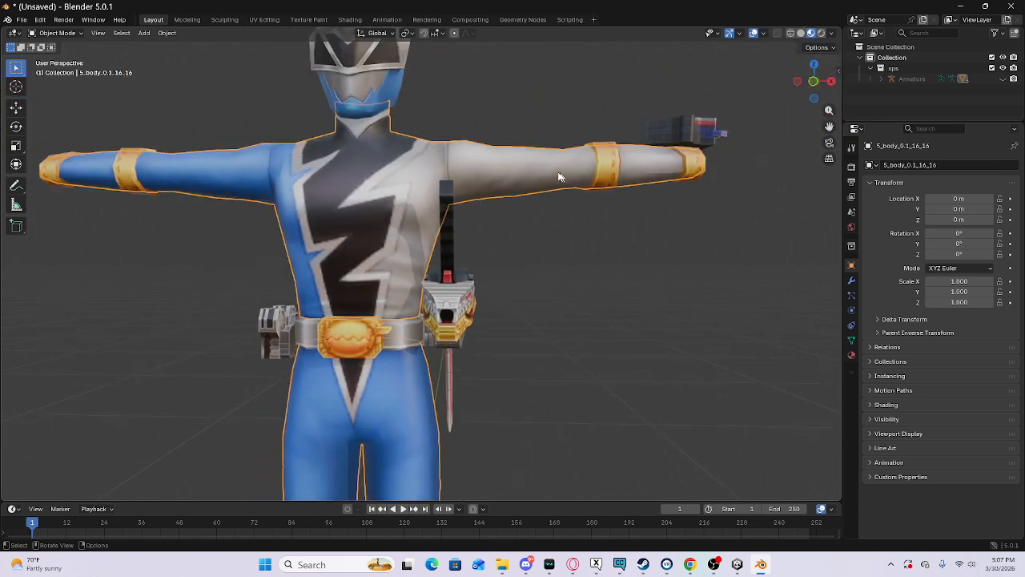
pyautogui.scroll(-3, 521, 187)
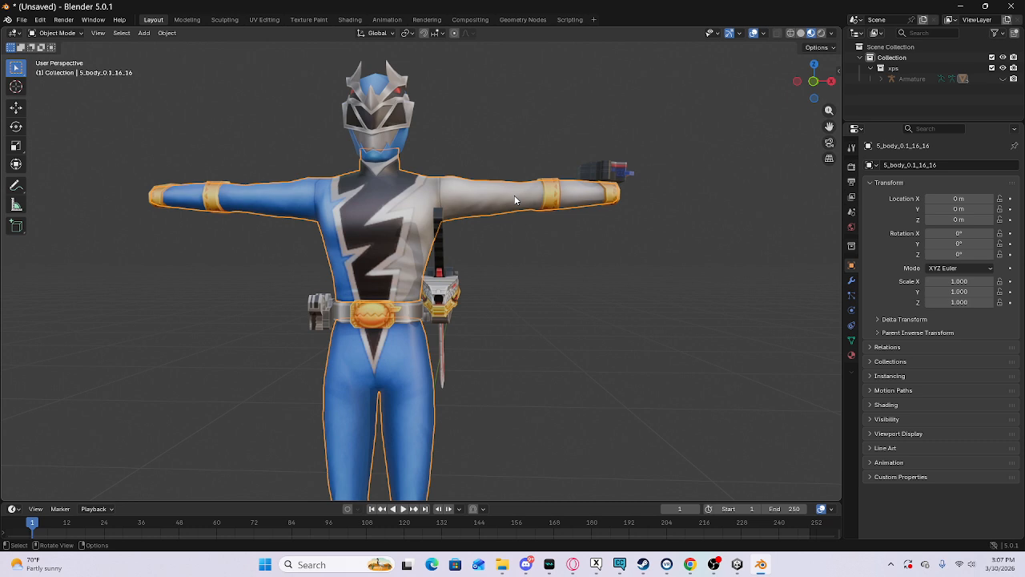
pyautogui.rightClick(423, 273)
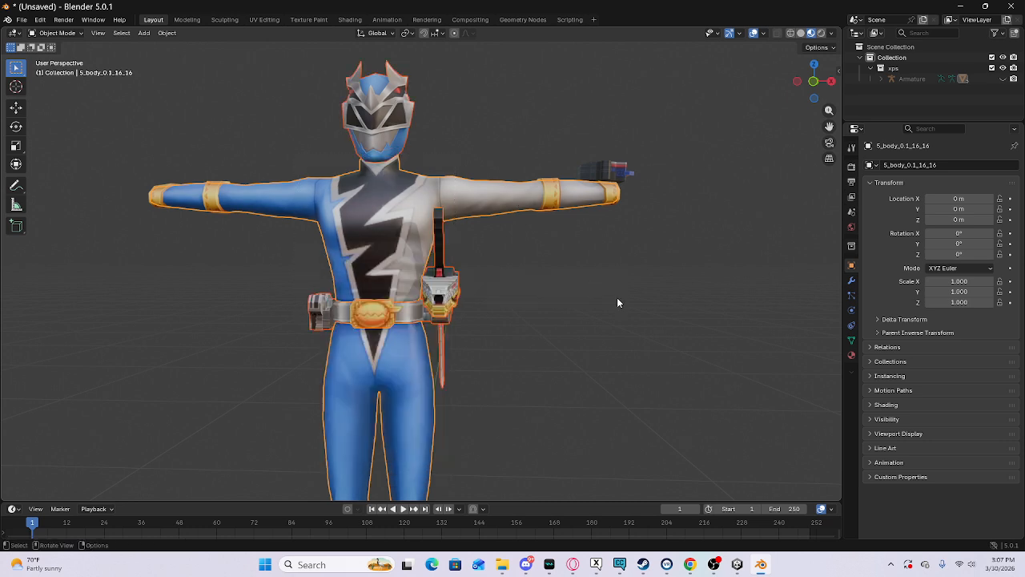
pyautogui.press('x')
pyautogui.click(225, 250)
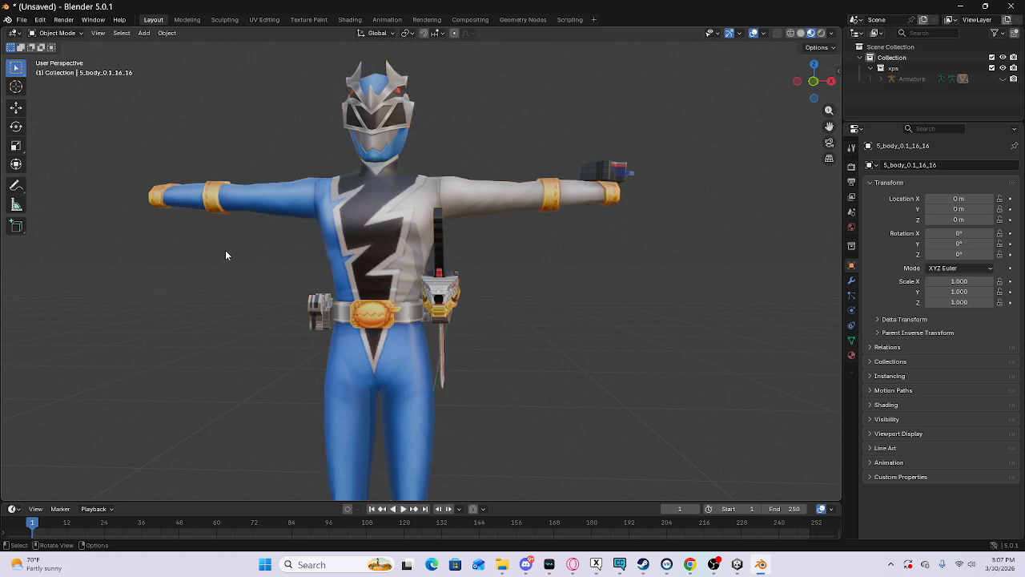
# Step: Hide the body mesh and select the wrist mesh that includes the arm bands and the mounted device
pyautogui.click(390, 210)
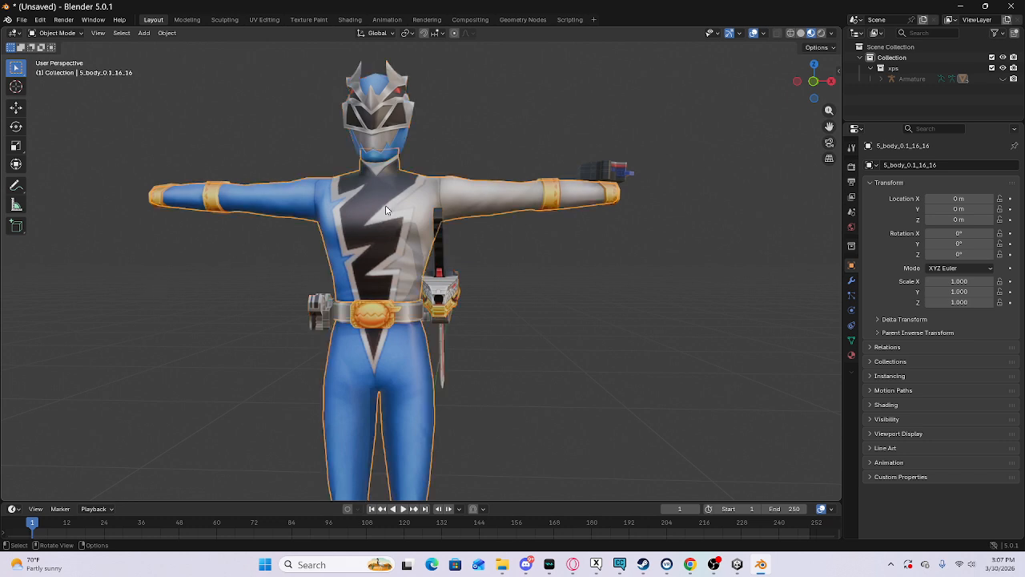
pyautogui.press('h')
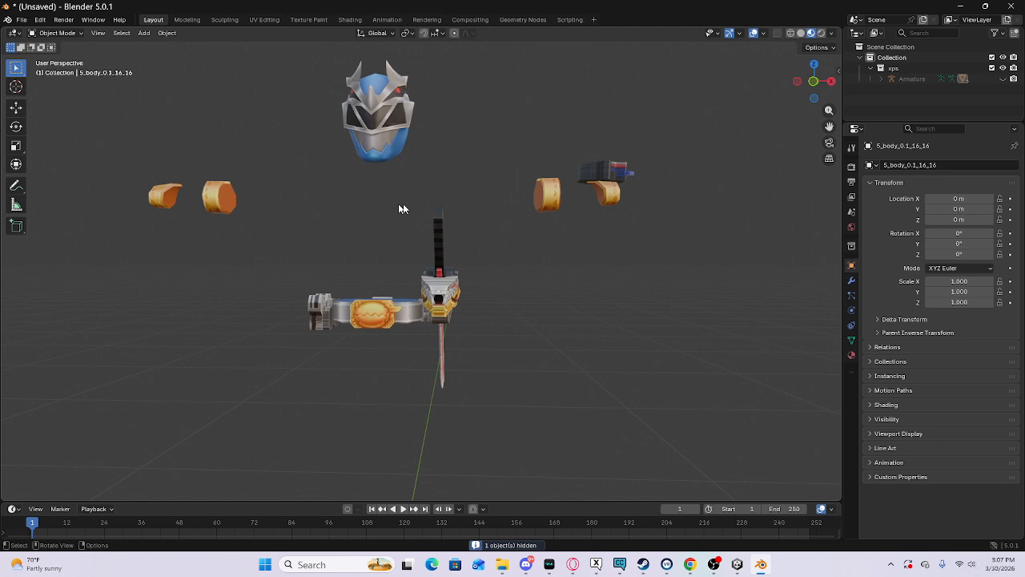
pyautogui.click(556, 201)
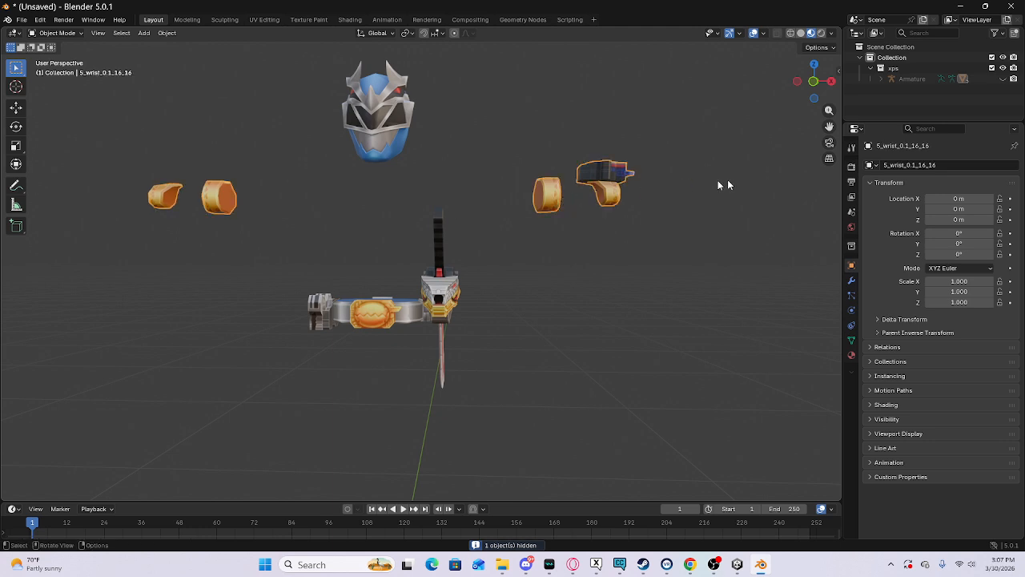
pyautogui.moveTo(829, 127); pyautogui.dragTo(730, 136)
pyautogui.scroll(3, 399, 151)
pyautogui.scroll(3, 399, 146)
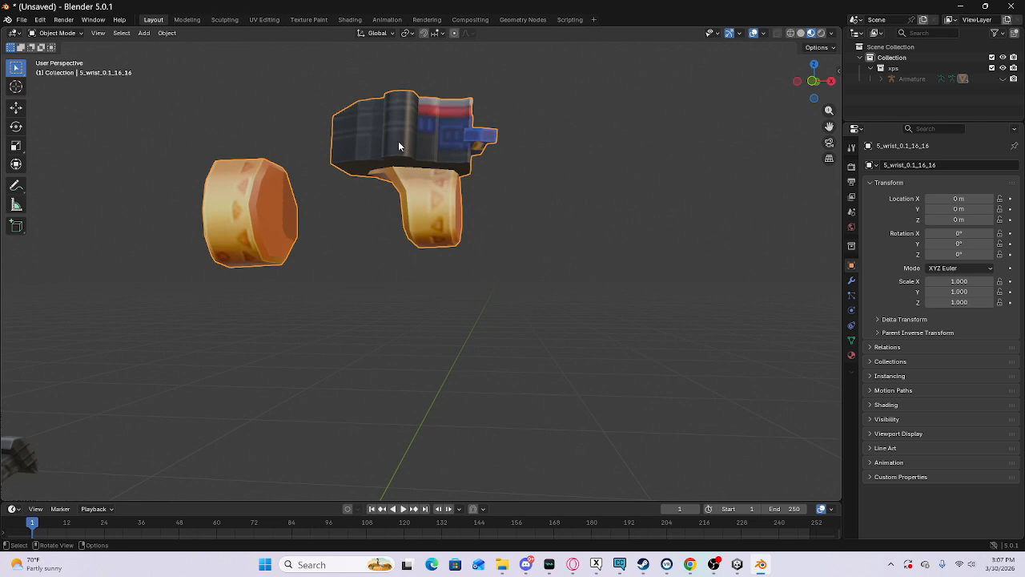
pyautogui.scroll(-1, 398, 141)
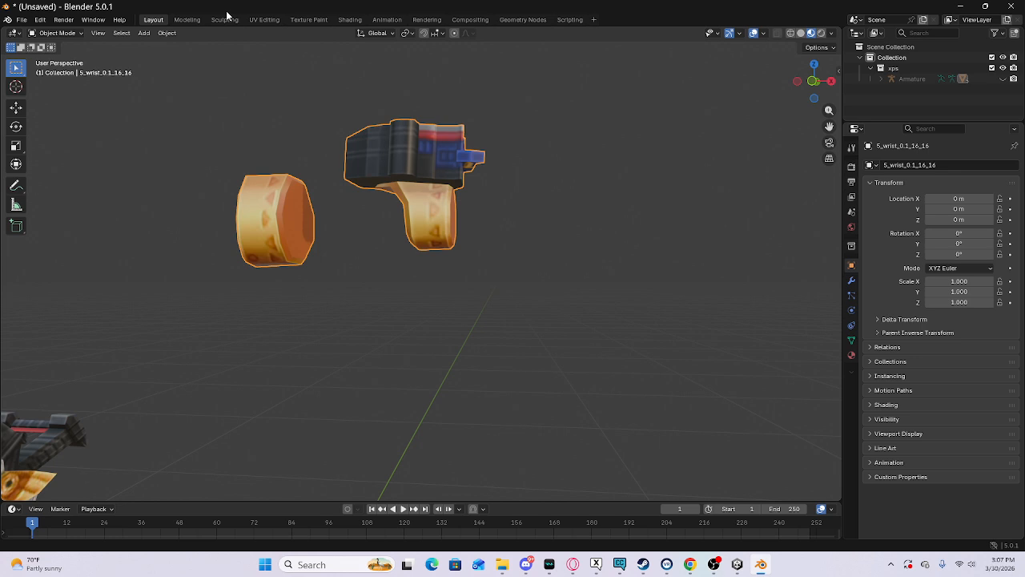
# Step: Open the wrist mesh for editing in the Modeling workspace, with the device and its neighbouring arm band framed from the front
pyautogui.click(184, 19)
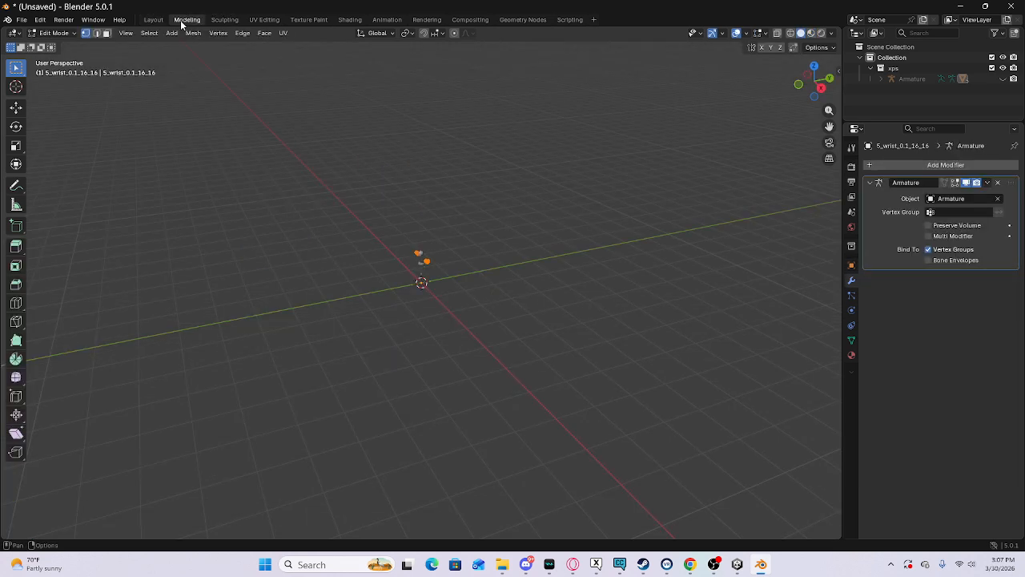
pyautogui.click(800, 85)
pyautogui.scroll(3, 802, 125)
pyautogui.moveTo(803, 125); pyautogui.dragTo(803, 126, button='middle')
pyautogui.scroll(4, 802, 125)
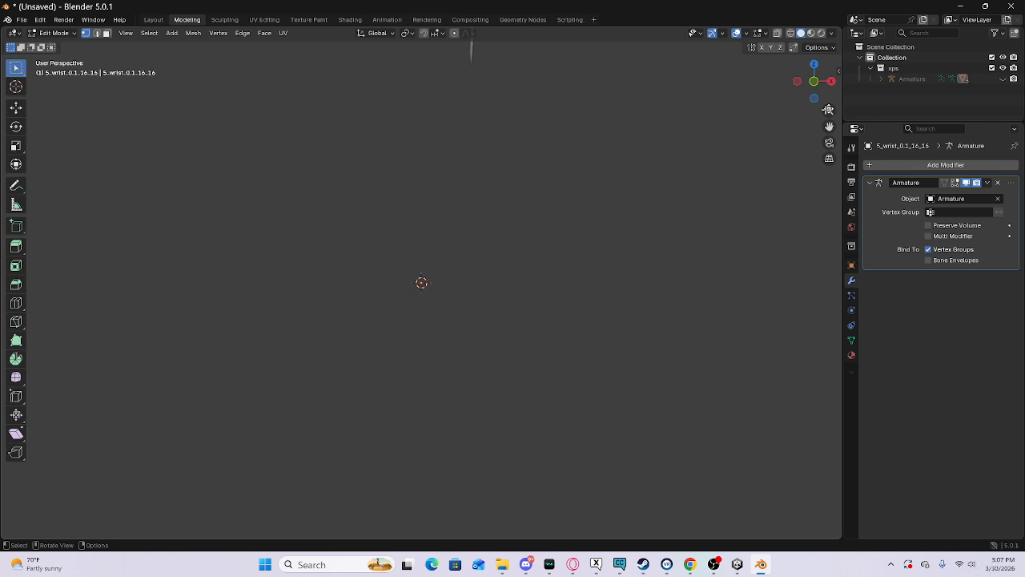
pyautogui.moveTo(829, 127); pyautogui.dragTo(650, 487)
pyautogui.scroll(5, 570, 142)
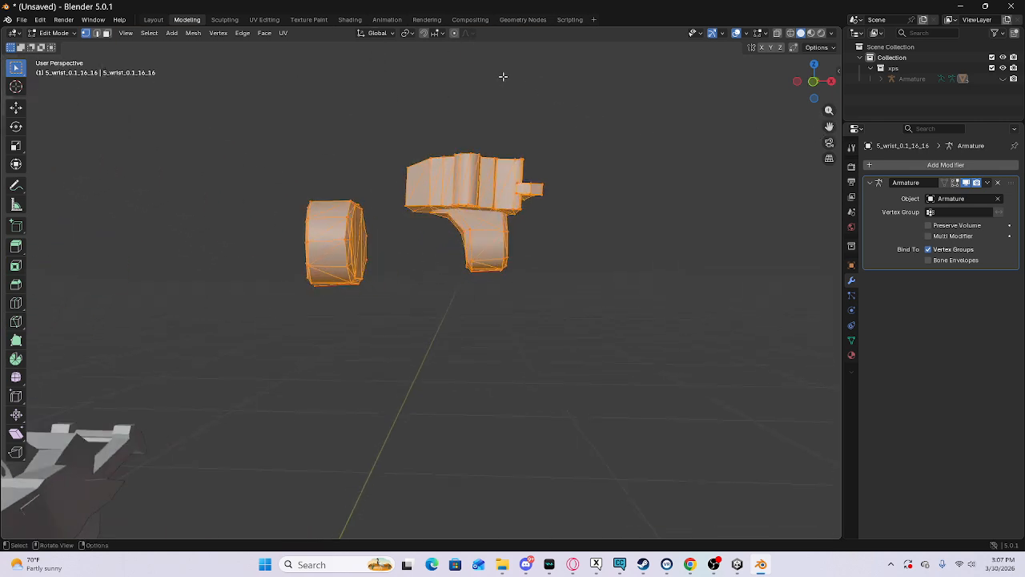
# Step: Show the wrist mesh in Material Preview shading and deselect all of its vertices
pyautogui.click(811, 33)
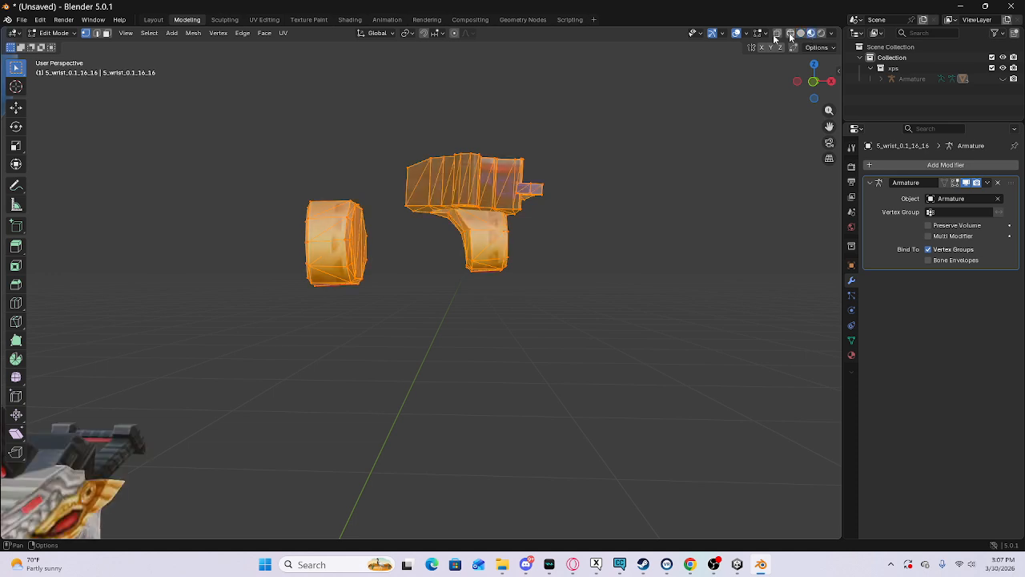
pyautogui.scroll(2, 709, 241)
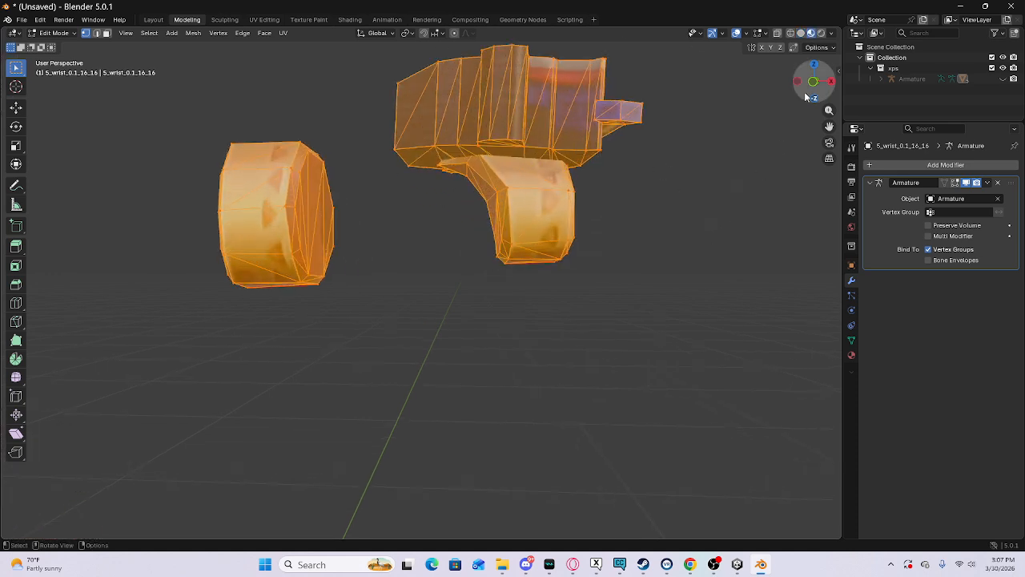
pyautogui.moveTo(812, 82); pyautogui.dragTo(801, 89)
pyautogui.rightClick(711, 197)
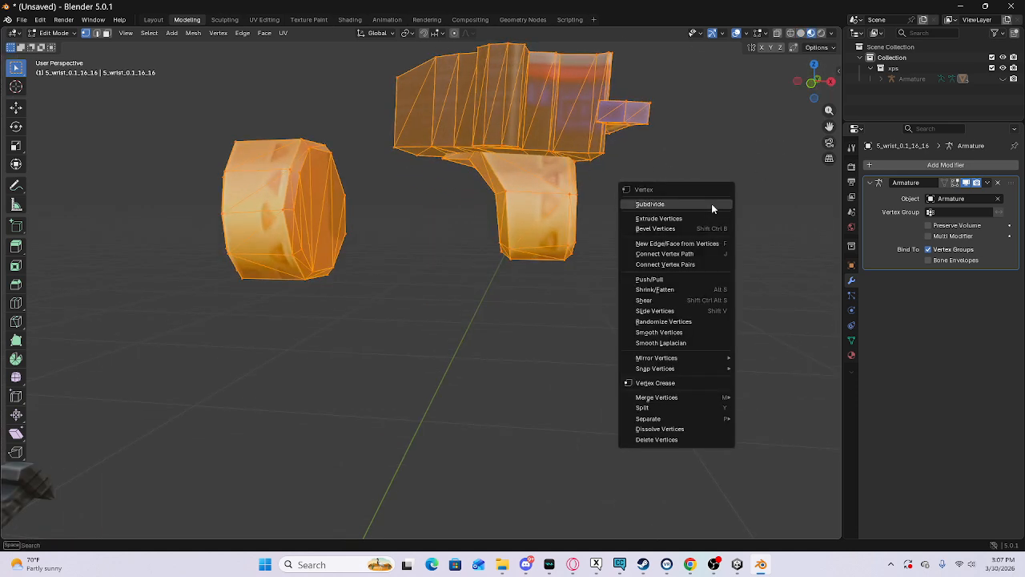
pyautogui.click(370, 253)
pyautogui.click(372, 250)
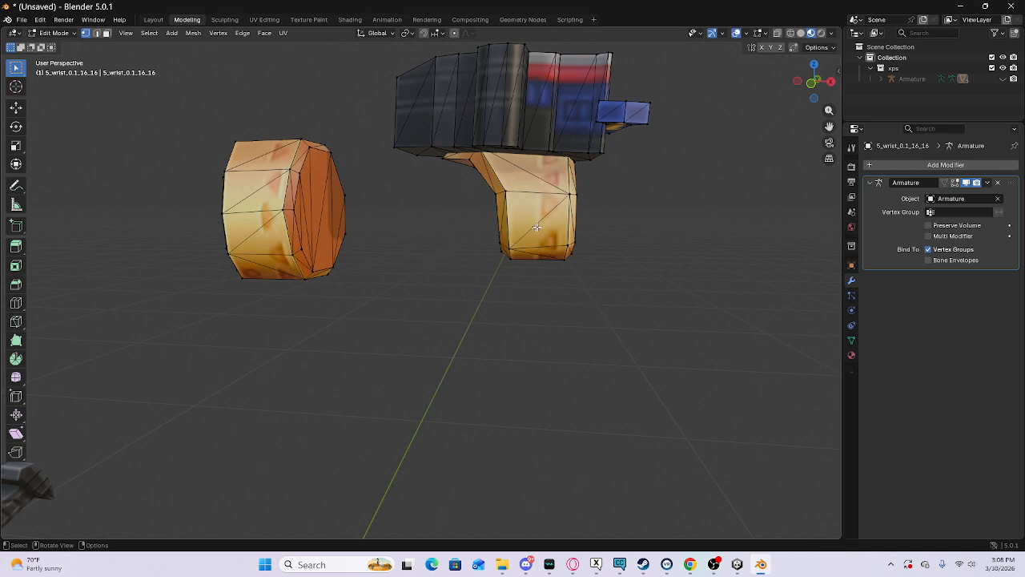
# Step: Hide the linked pieces of the gold wrist band hanging beneath the device, including its thin end cap
pyautogui.hotkey('ctrl', 'l')
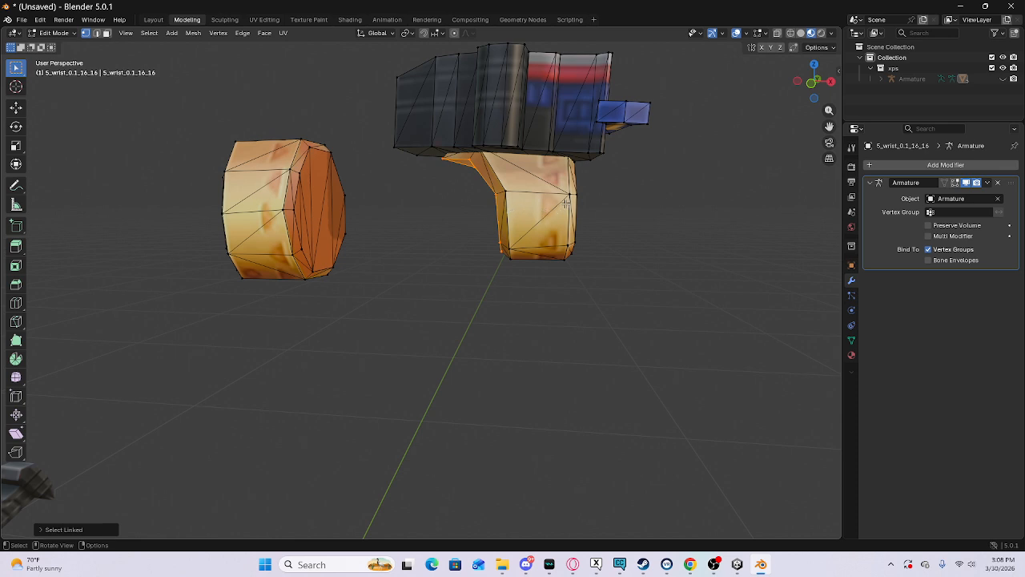
pyautogui.press('l')
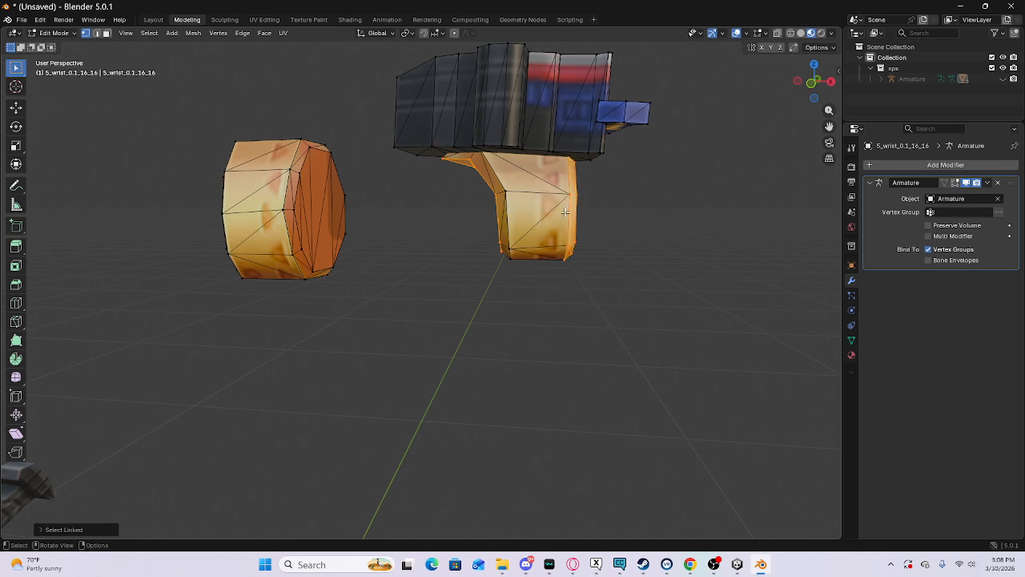
pyautogui.press('h')
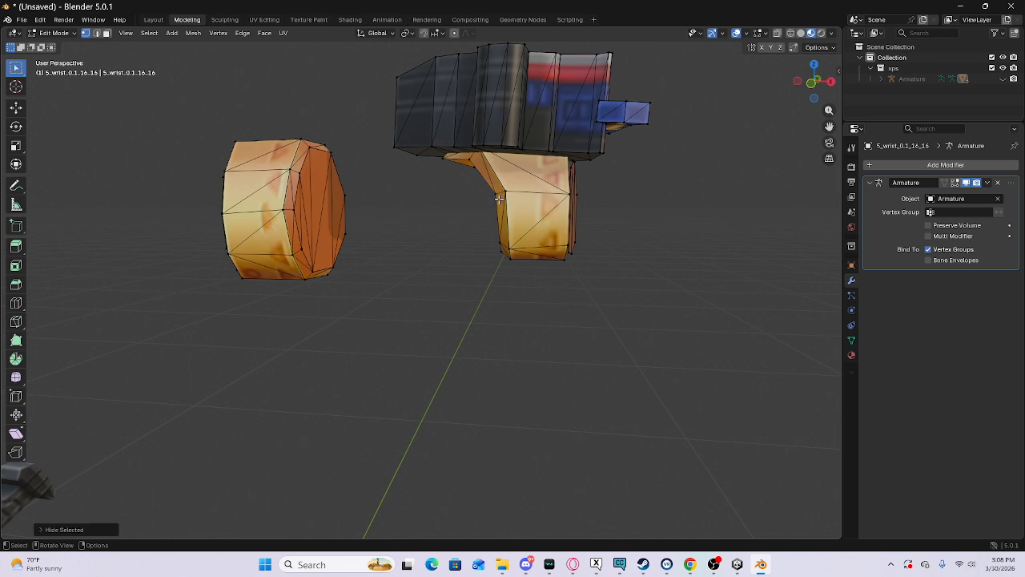
pyautogui.hotkey('ctrl', 'l')
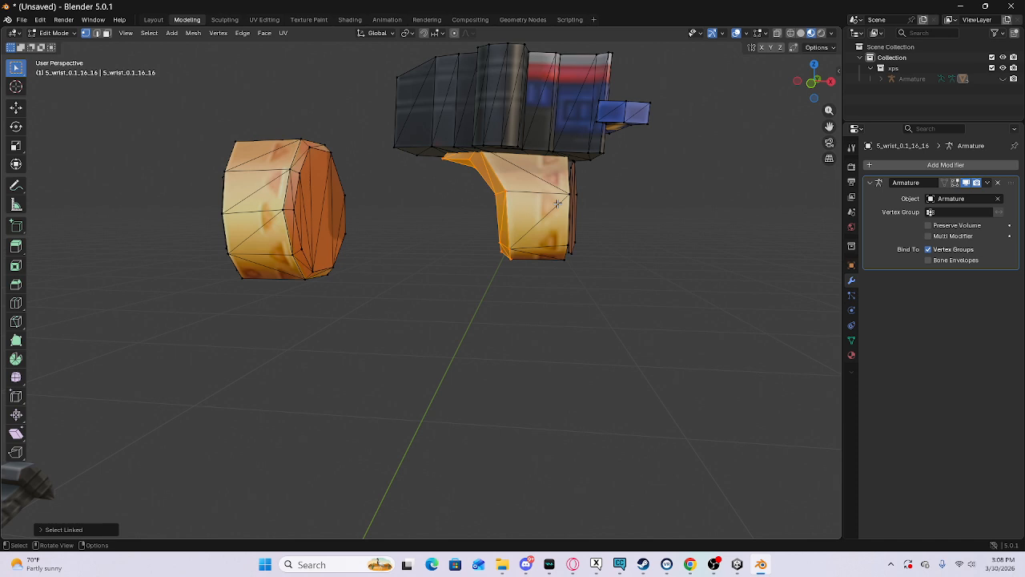
pyautogui.press('l')
pyautogui.press('h')
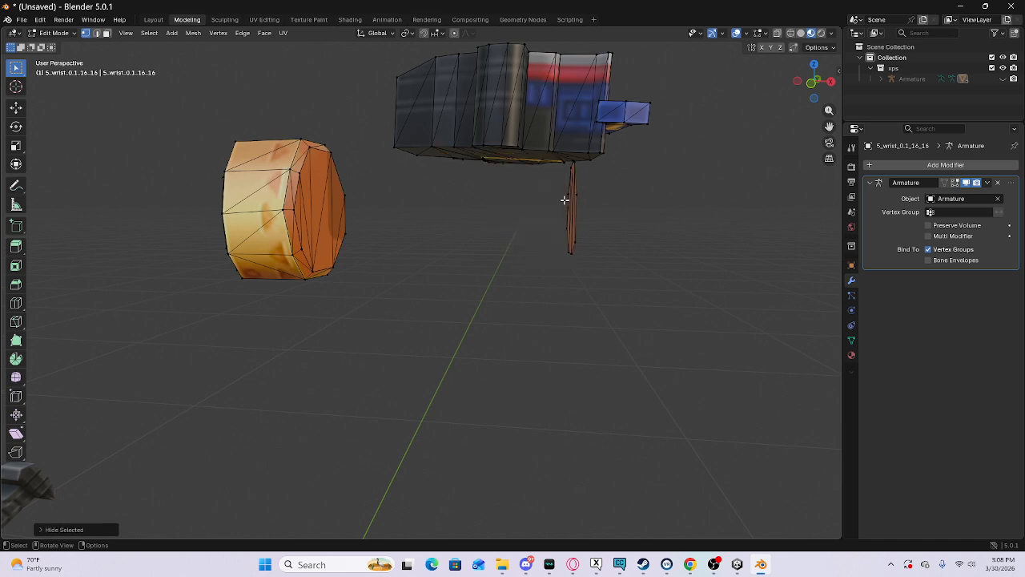
pyautogui.press('l')
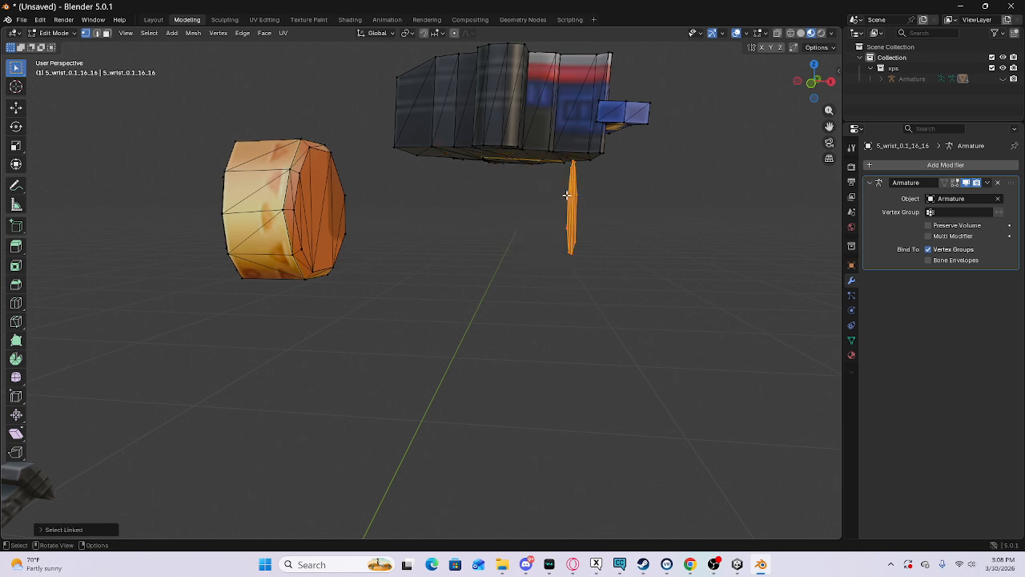
pyautogui.press('h')
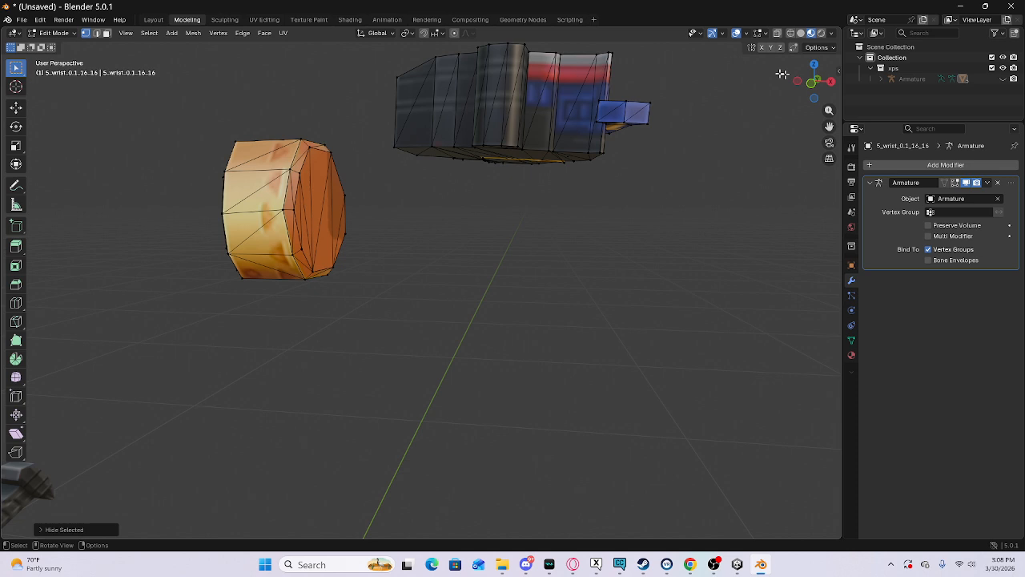
# Step: Try to select the leftover linked band faces on the underside of the wrist device
pyautogui.moveTo(813, 80); pyautogui.dragTo(793, 98)
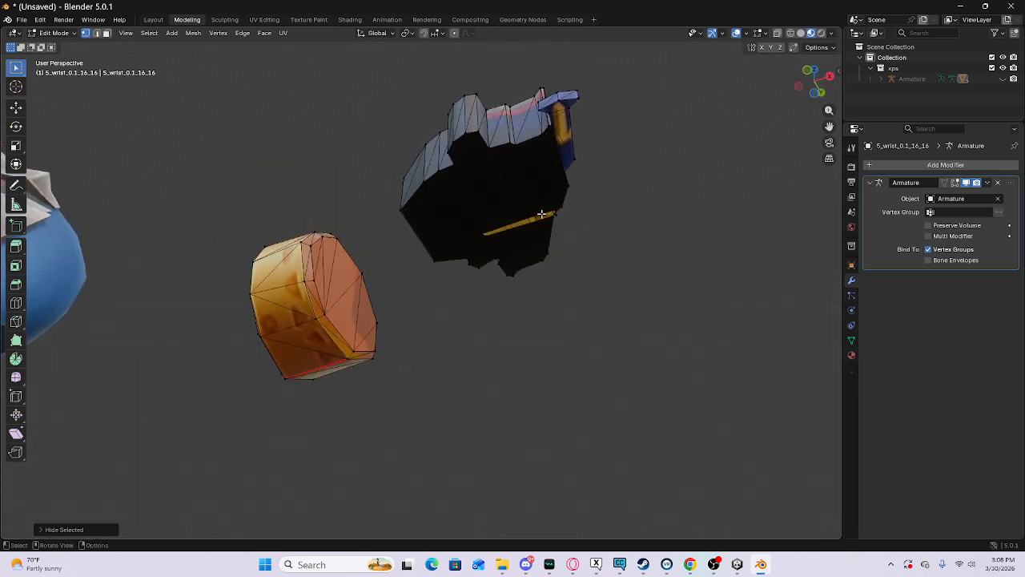
pyautogui.press('l')
pyautogui.click(760, 179)
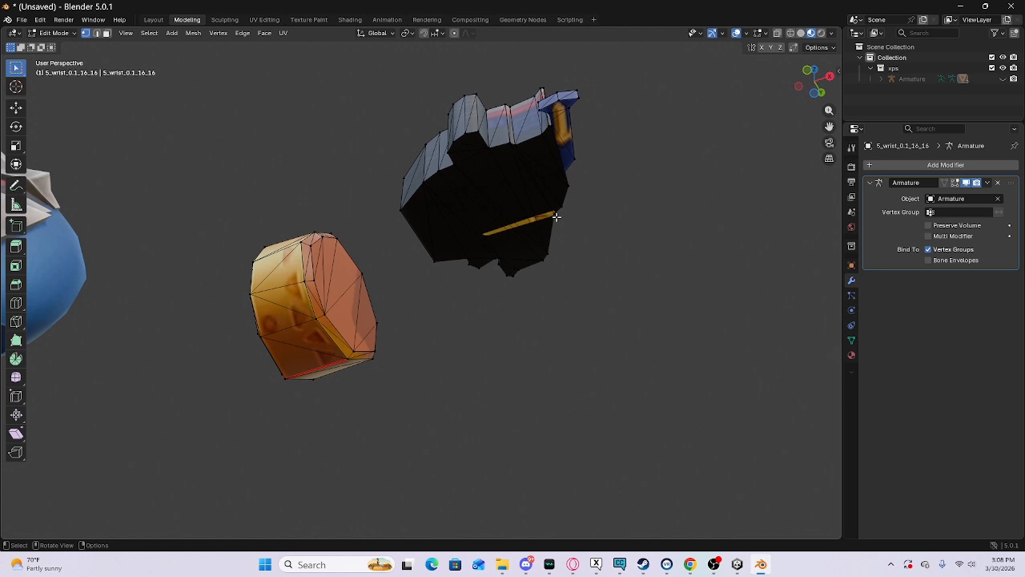
pyautogui.press('l')
pyautogui.rightClick(700, 222)
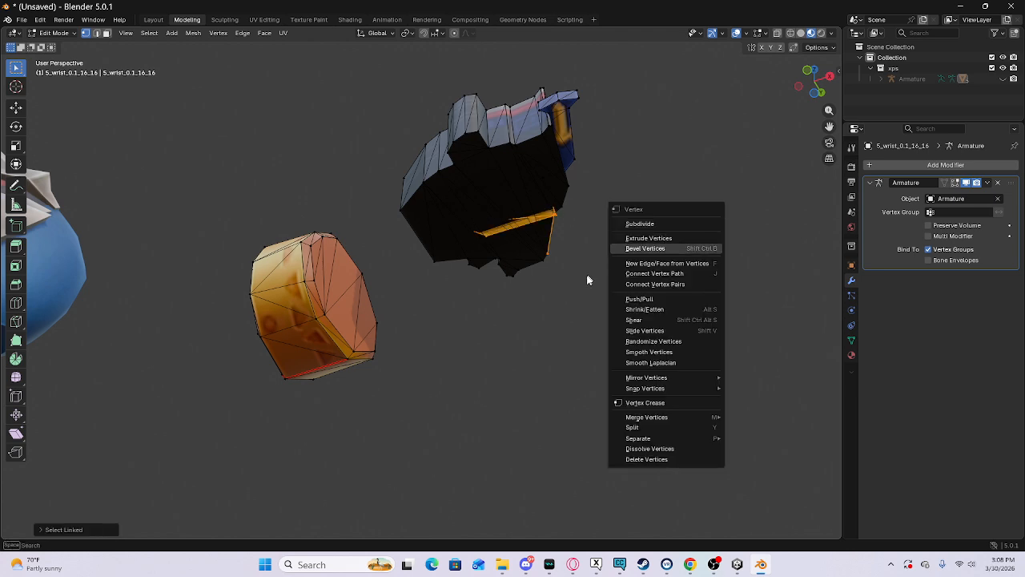
pyautogui.click(540, 355)
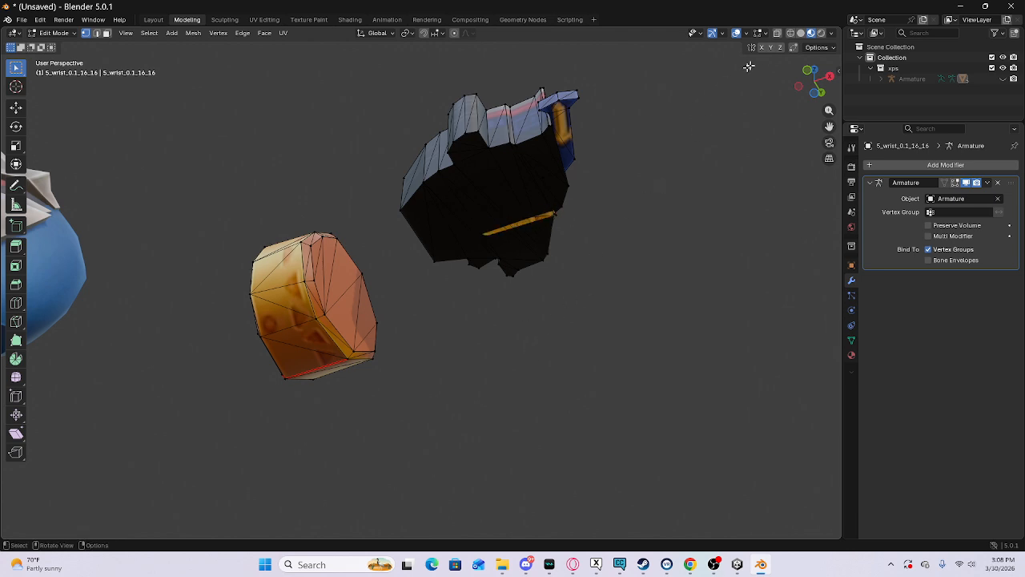
# Step: Switch to wireframe shading and hide the two leftover linked band pieces inside the wrist device
pyautogui.click(791, 33)
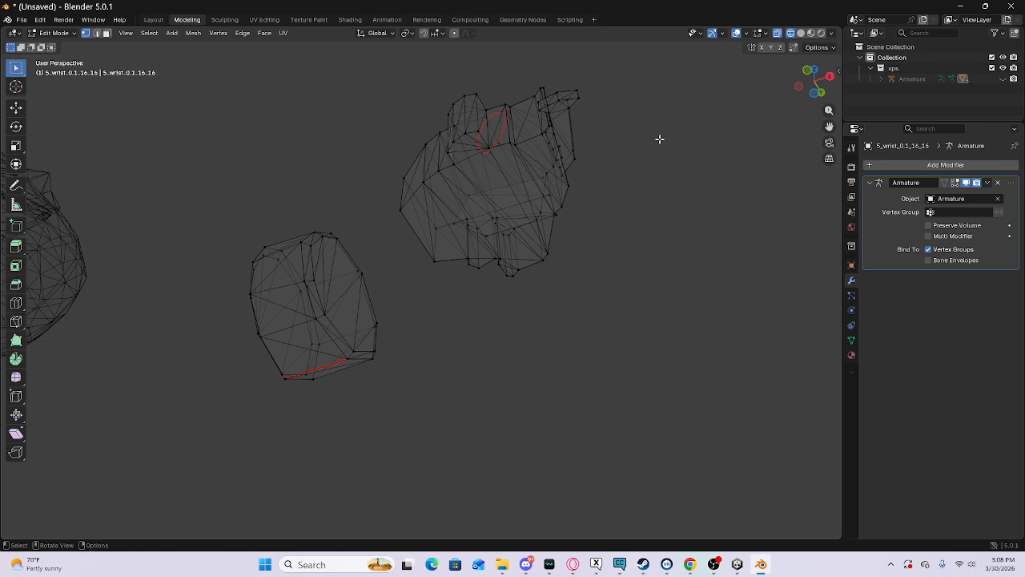
pyautogui.scroll(5, 659, 139)
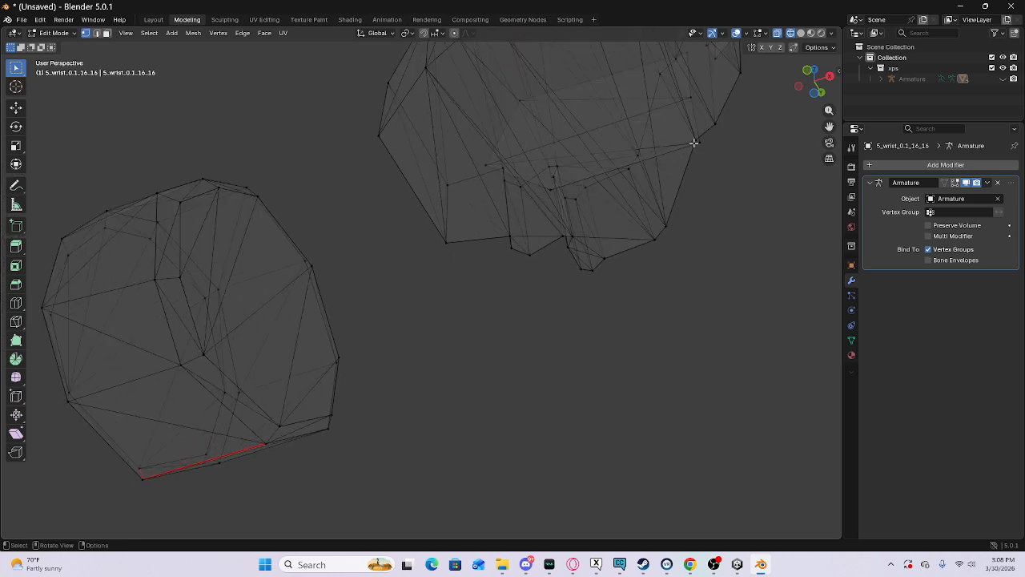
pyautogui.press('l')
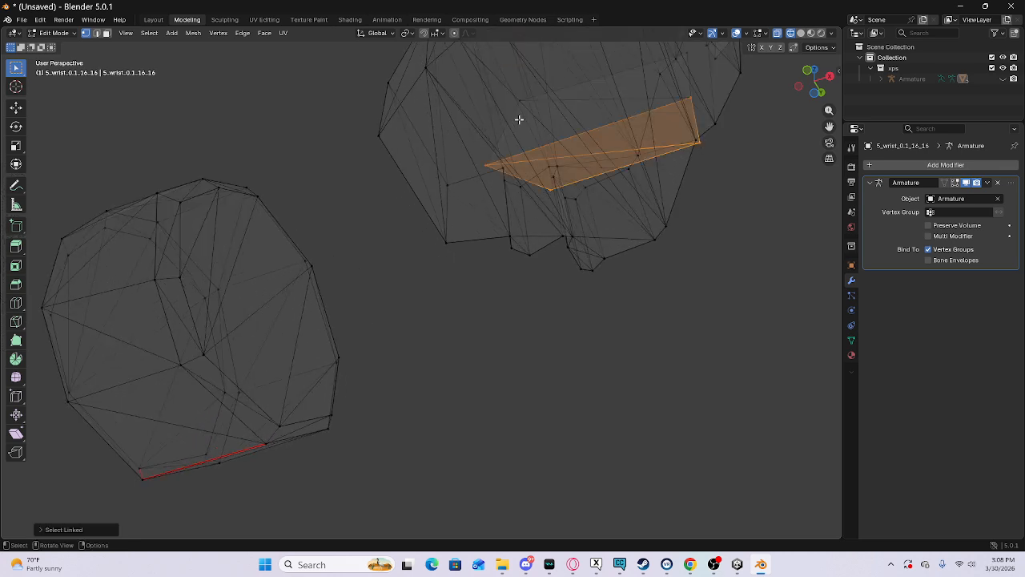
pyautogui.press('l')
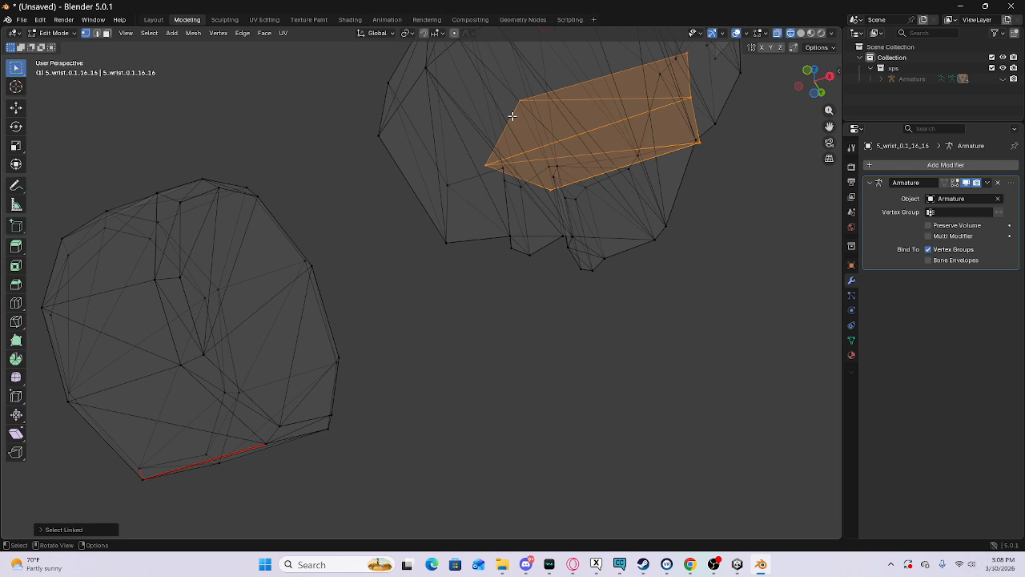
pyautogui.press('h')
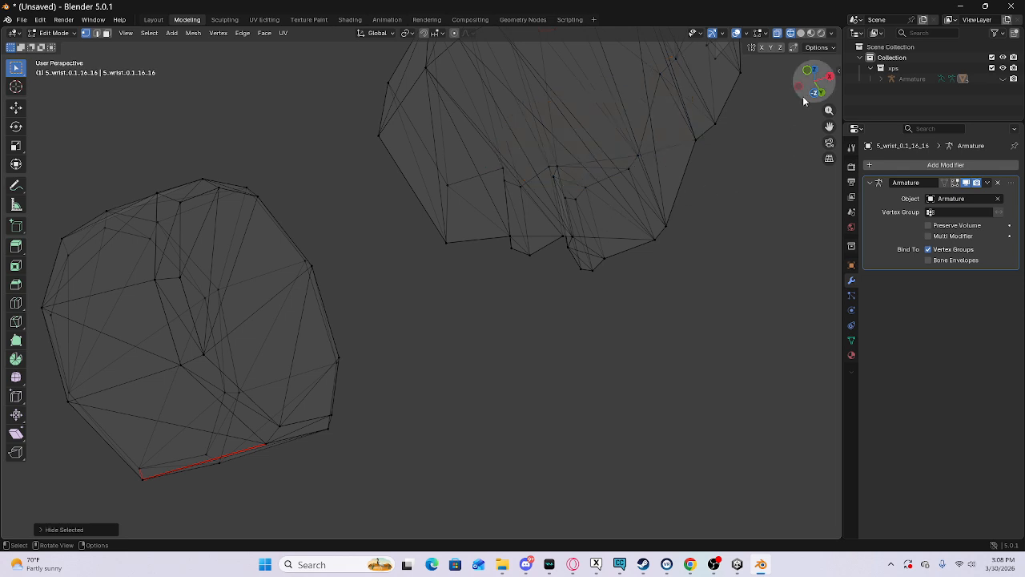
# Step: From the back orthographic view, select all visible wrist device geometry and separate the selection into its own mesh
pyautogui.moveTo(804, 96); pyautogui.dragTo(807, 93)
pyautogui.scroll(-6, 718, 129)
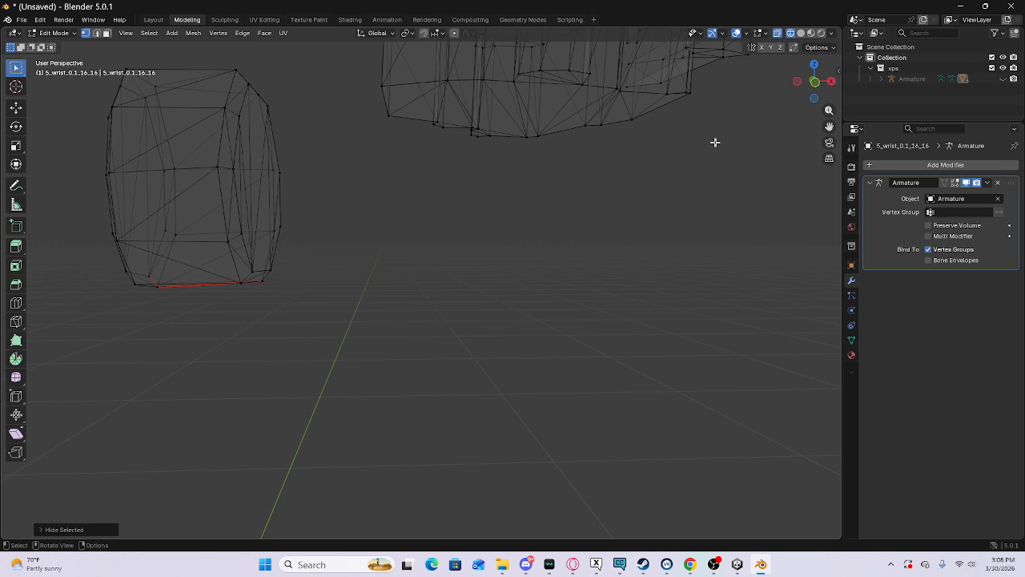
pyautogui.click(815, 81)
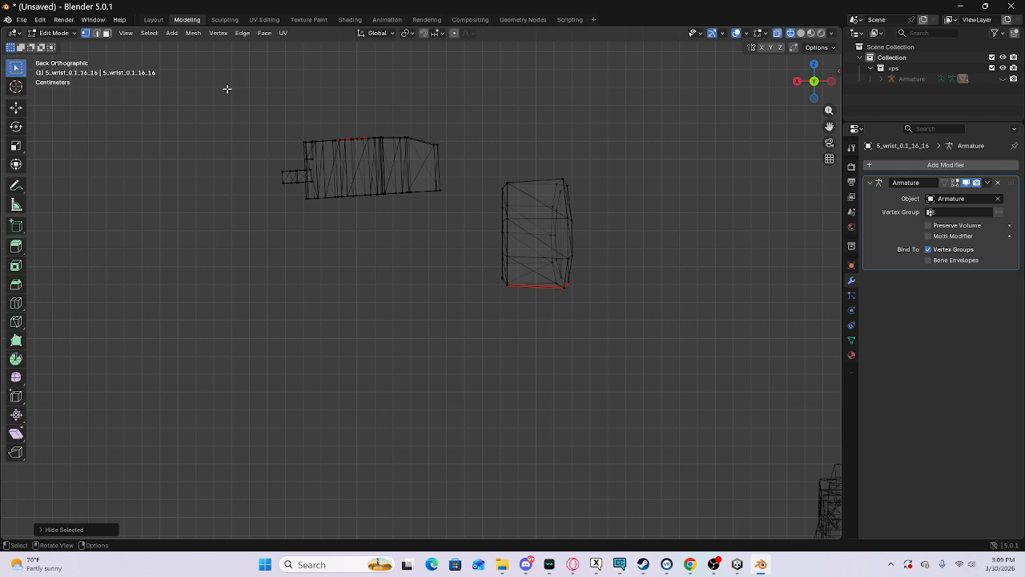
pyautogui.moveTo(226, 89); pyautogui.dragTo(471, 318)
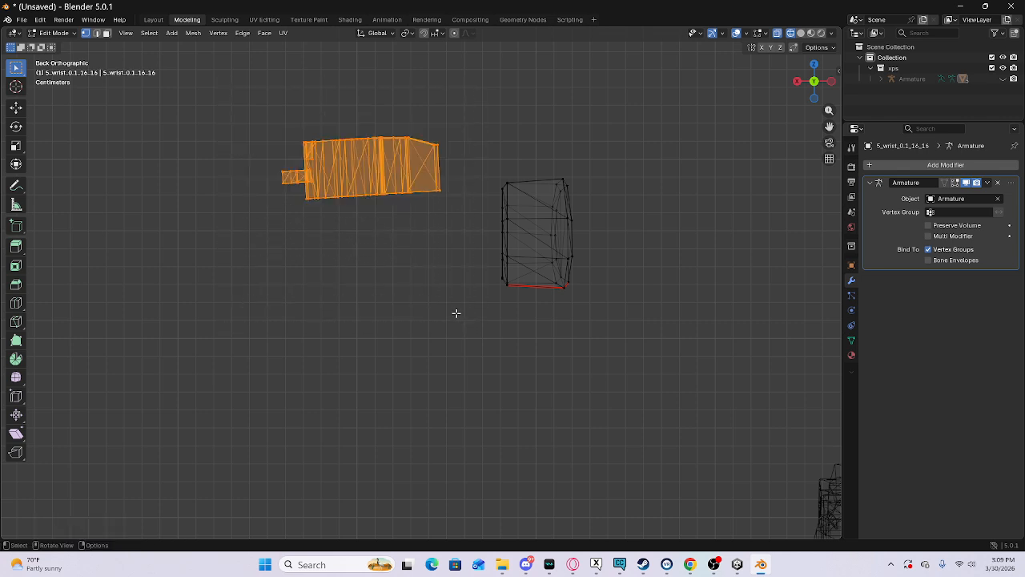
pyautogui.press('p')
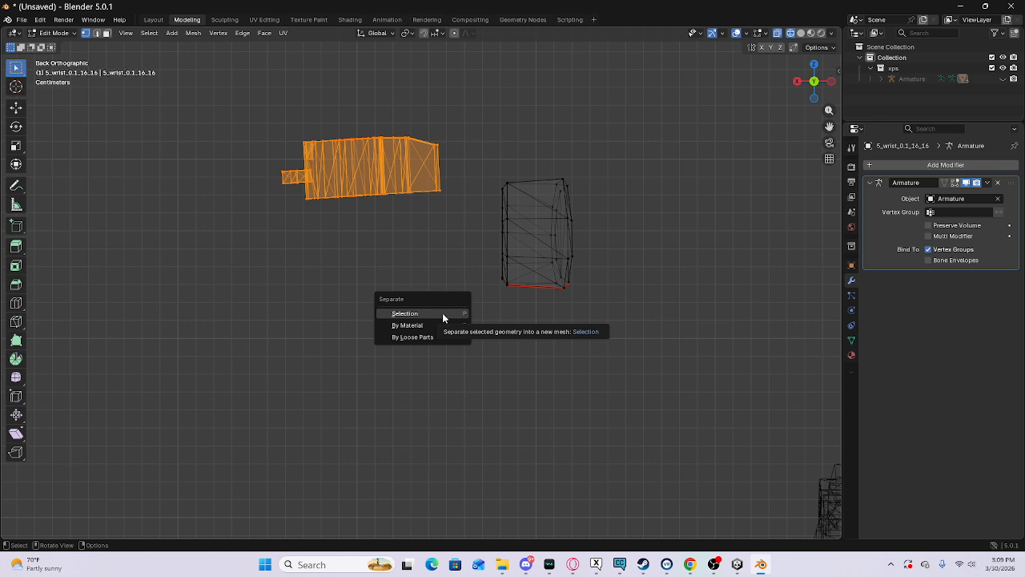
pyautogui.click(442, 317)
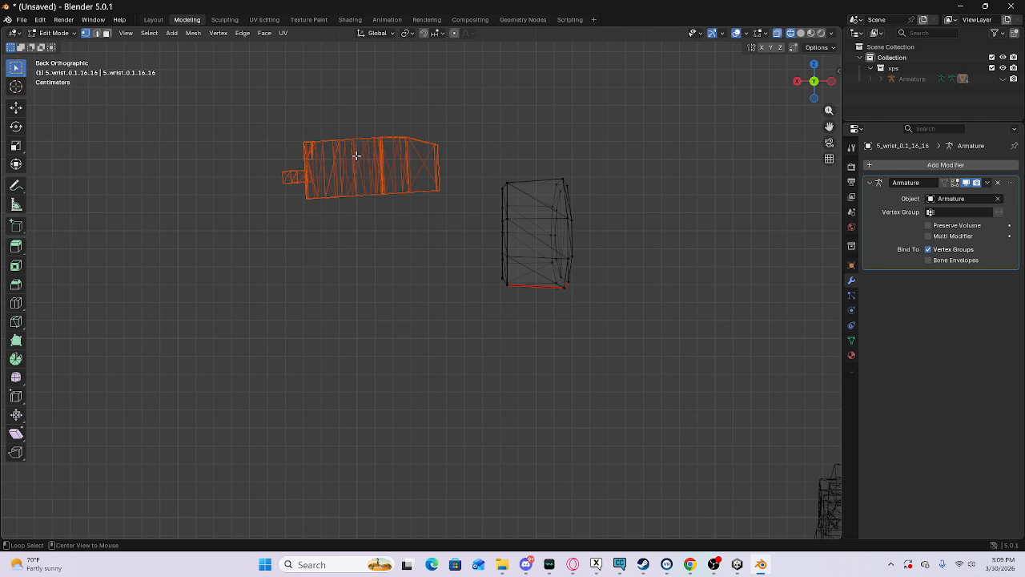
# Step: Reveal the hidden wrist band geometry, return to the Layout workspace, and unhide the body and armature objects
pyautogui.hotkey('alt', 'h')
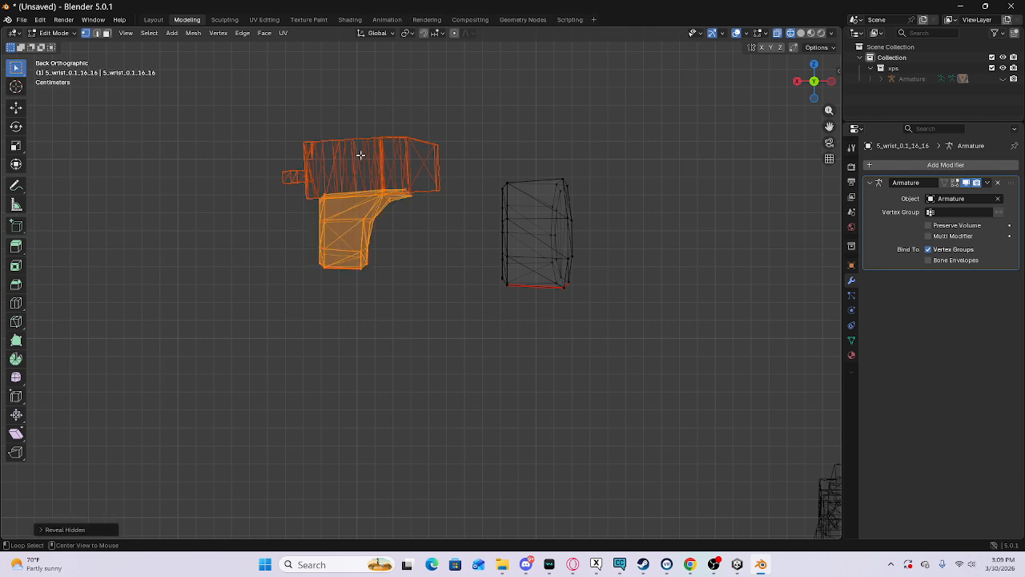
pyautogui.click(160, 22)
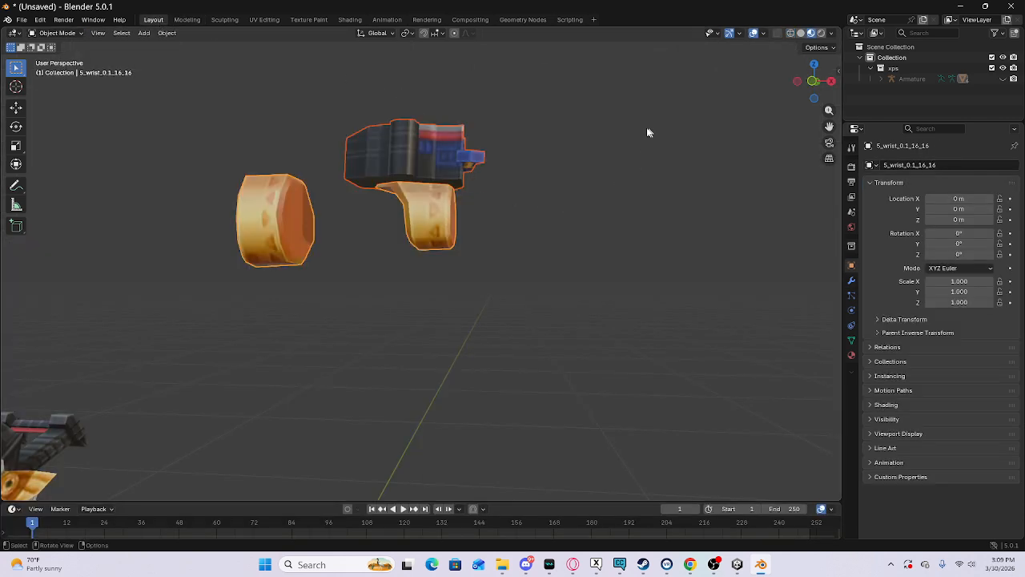
pyautogui.click(406, 150)
pyautogui.scroll(-5, 386, 210)
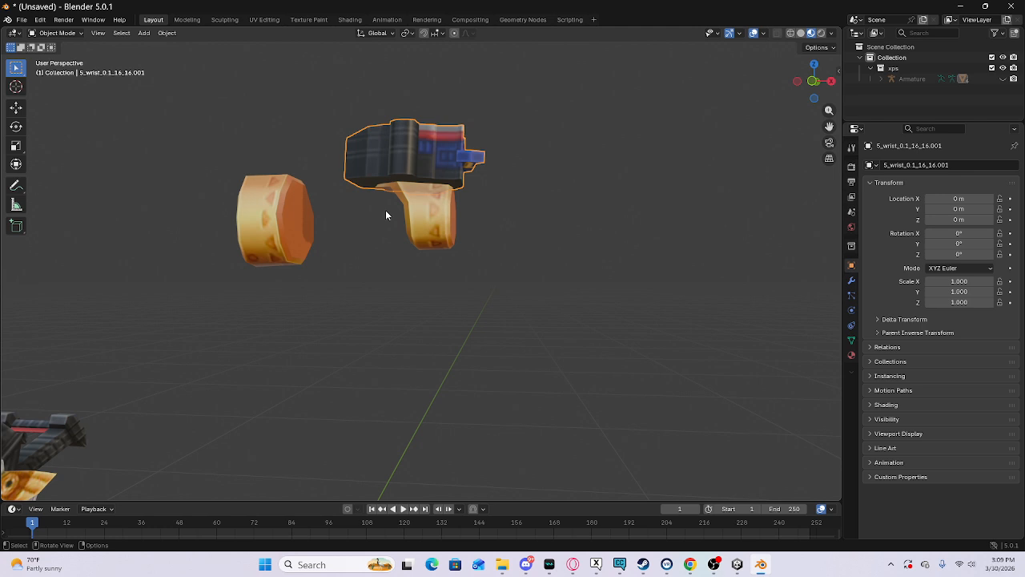
pyautogui.press('alt')
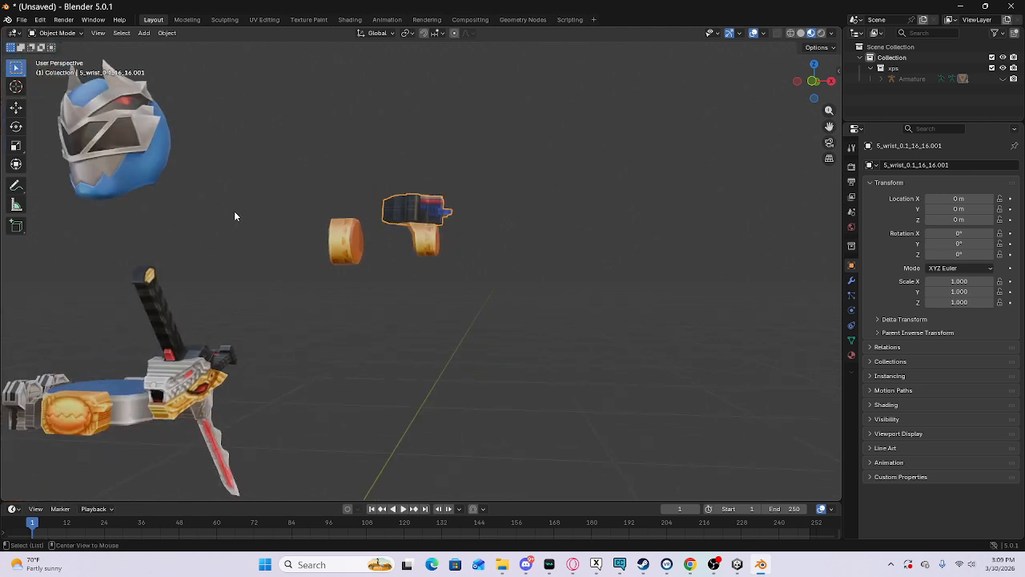
pyautogui.hotkey('alt', 'h')
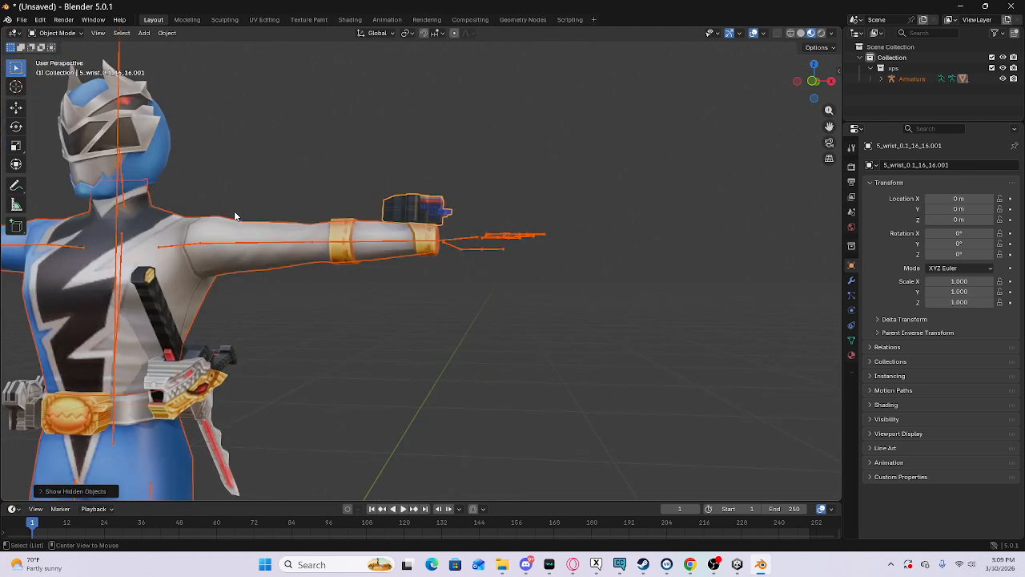
# Step: Join the belt, body and gold wrist band meshes into one object, leaving the wrist device separate
pyautogui.click(14, 398)
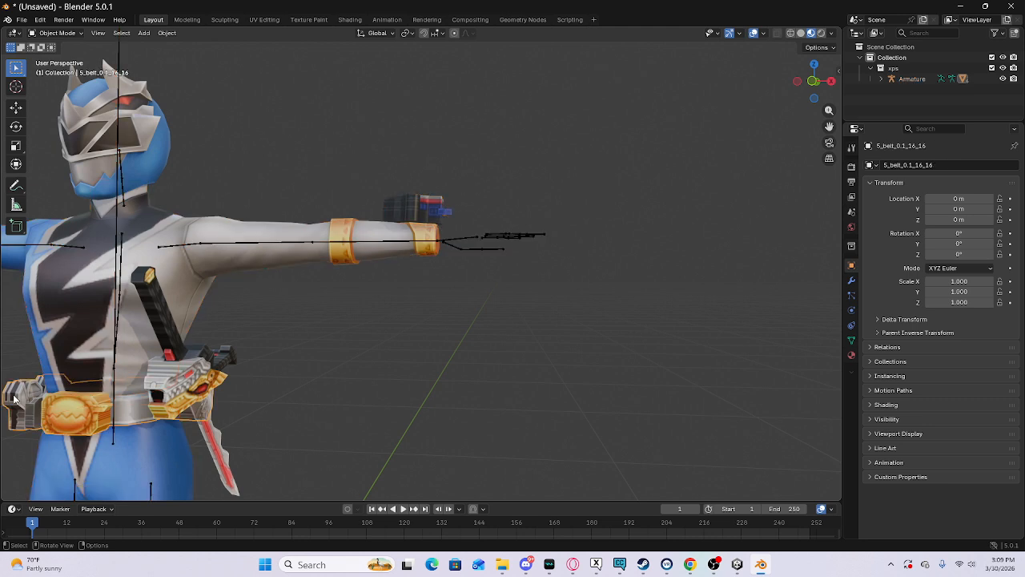
pyautogui.press('ctrl')
pyautogui.click(50, 317)
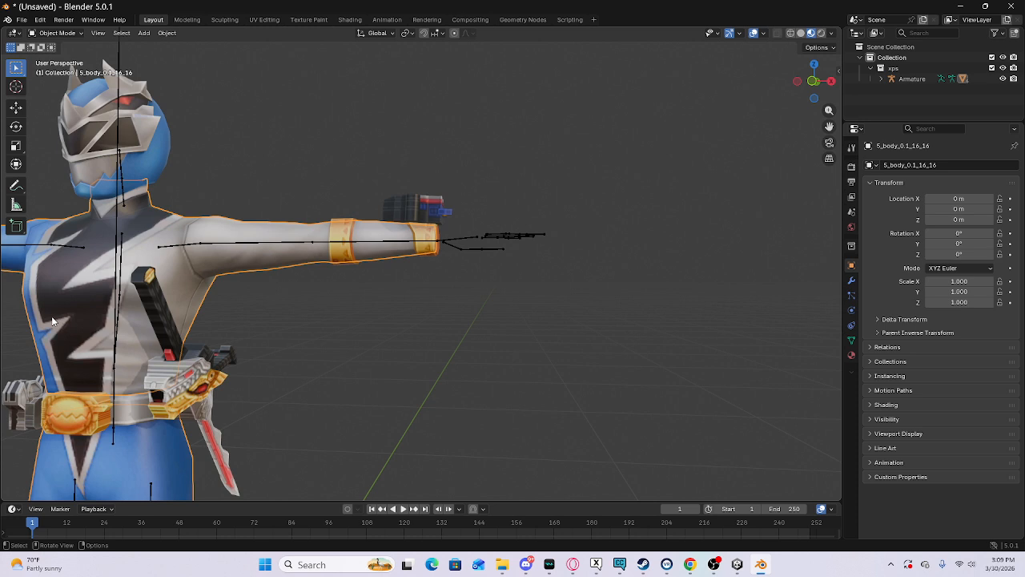
pyautogui.click(25, 391)
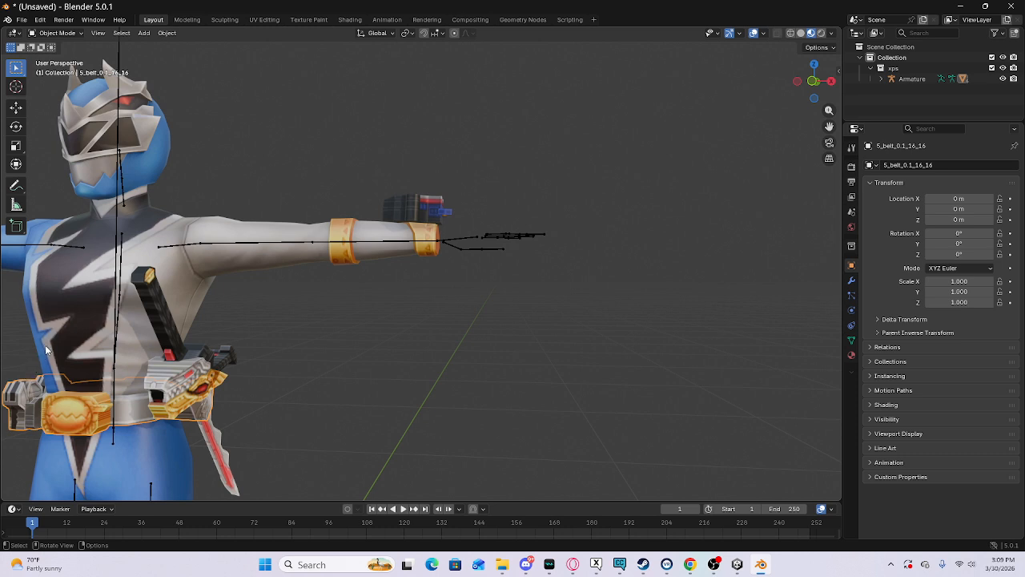
pyautogui.press('shift')
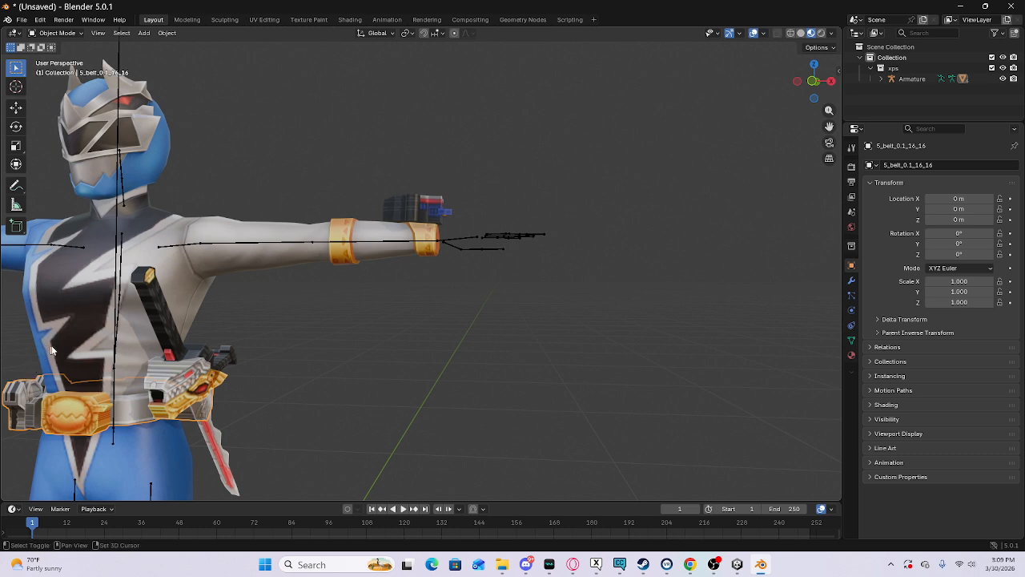
pyautogui.keyDown('shift'); pyautogui.click(73, 311); pyautogui.keyUp('shift')
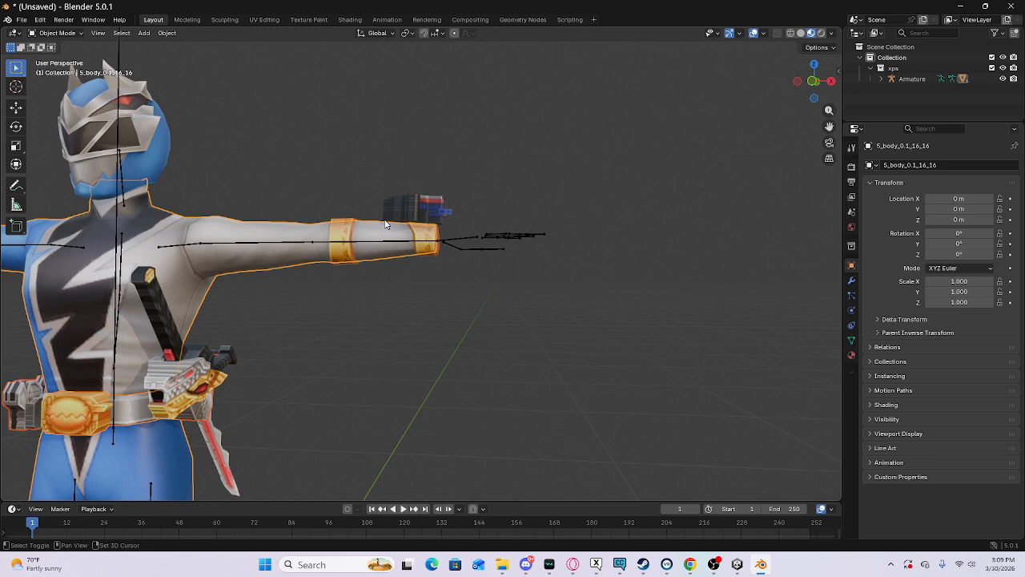
pyautogui.keyDown('shift'); pyautogui.click(335, 221); pyautogui.keyUp('shift')
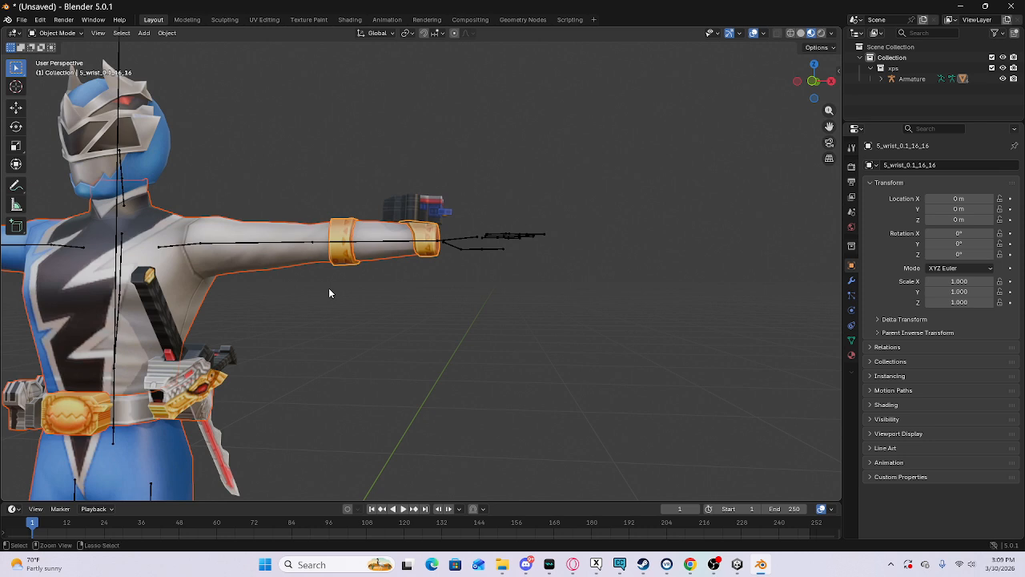
pyautogui.hotkey('ctrl', 'j')
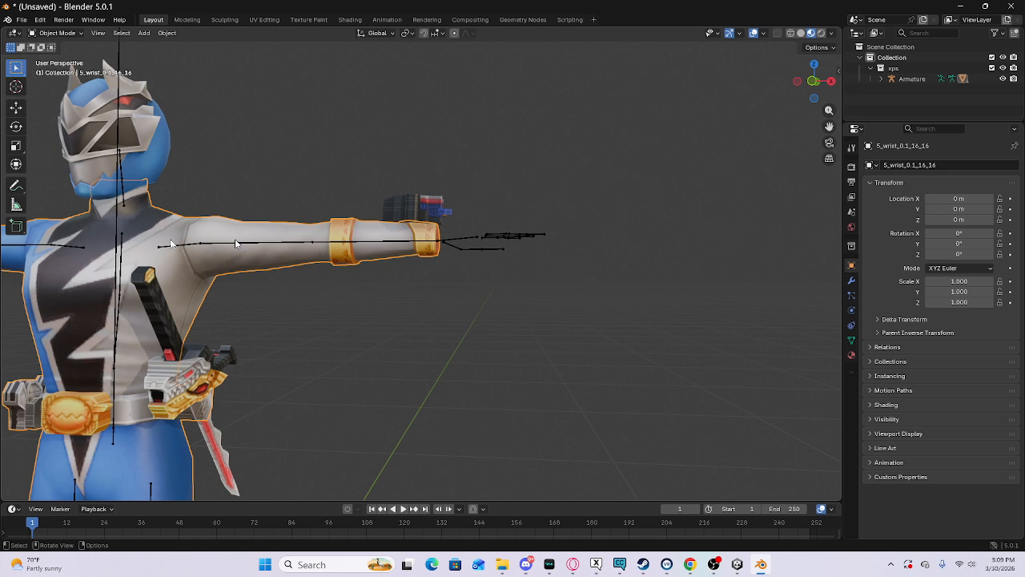
# Step: Hide the joined body mesh to check which parts remain separate, and undo the hiding
pyautogui.moveTo(227, 253); pyautogui.dragTo(570, 437)
pyautogui.rightClick(175, 293)
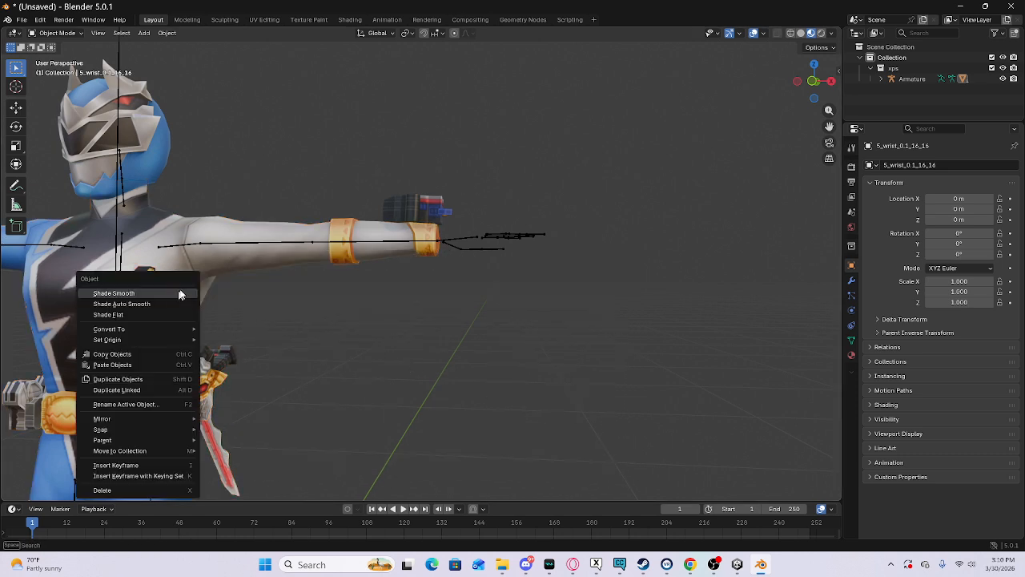
pyautogui.click(145, 240)
pyautogui.moveTo(145, 240); pyautogui.dragTo(213, 232)
pyautogui.scroll(-5, 227, 325)
pyautogui.press('h')
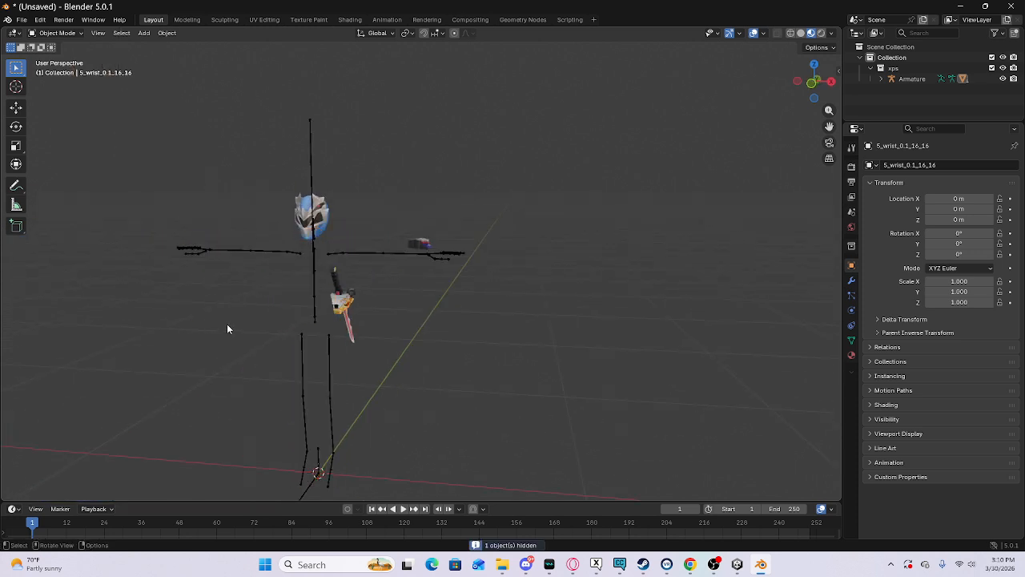
pyautogui.hotkey('ctrl', 'z')
pyautogui.scroll(4, 228, 323)
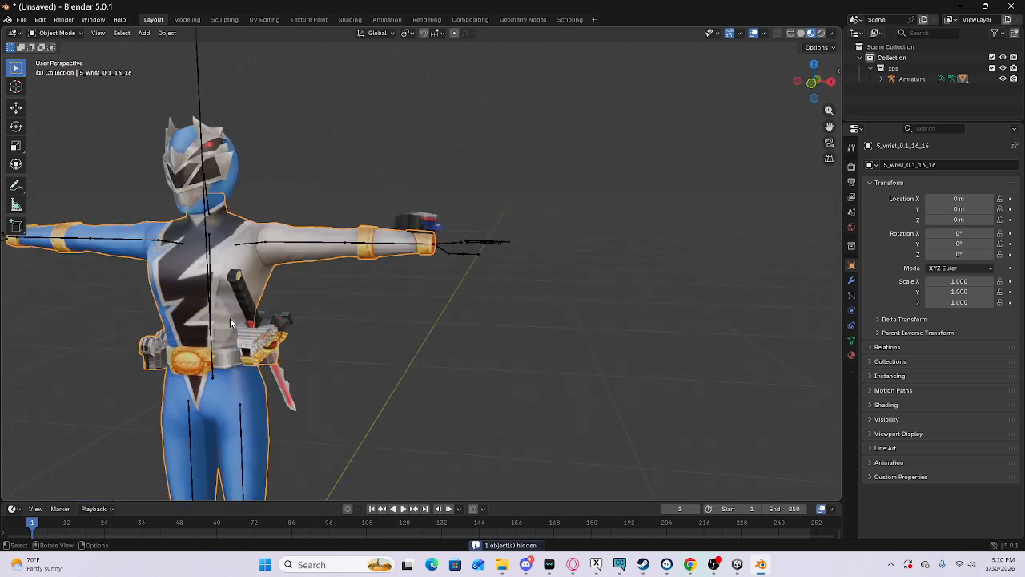
# Step: Check the sword, wrist device and helmet as separate objects by selecting each in turn
pyautogui.click(263, 341)
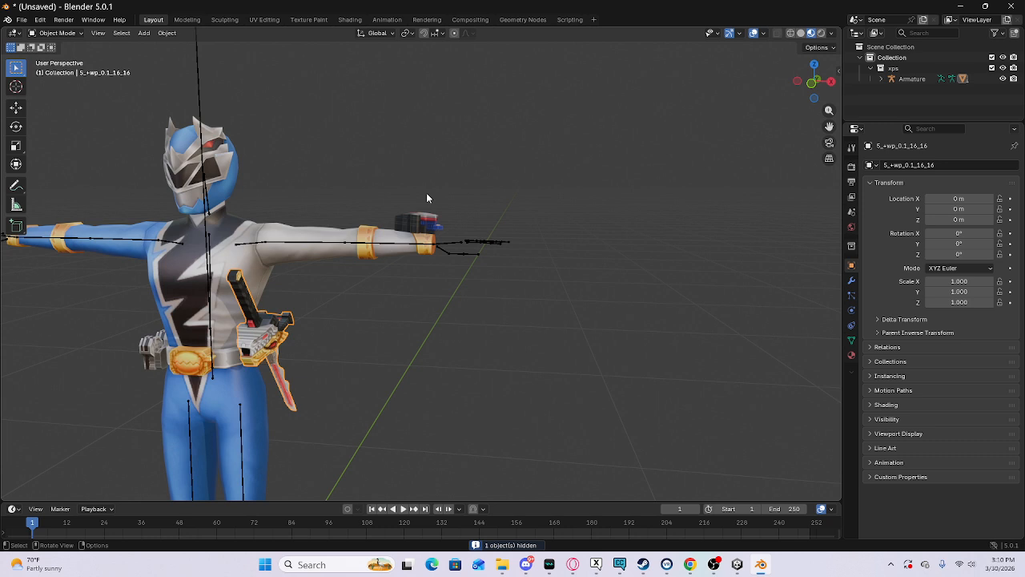
pyautogui.click(416, 215)
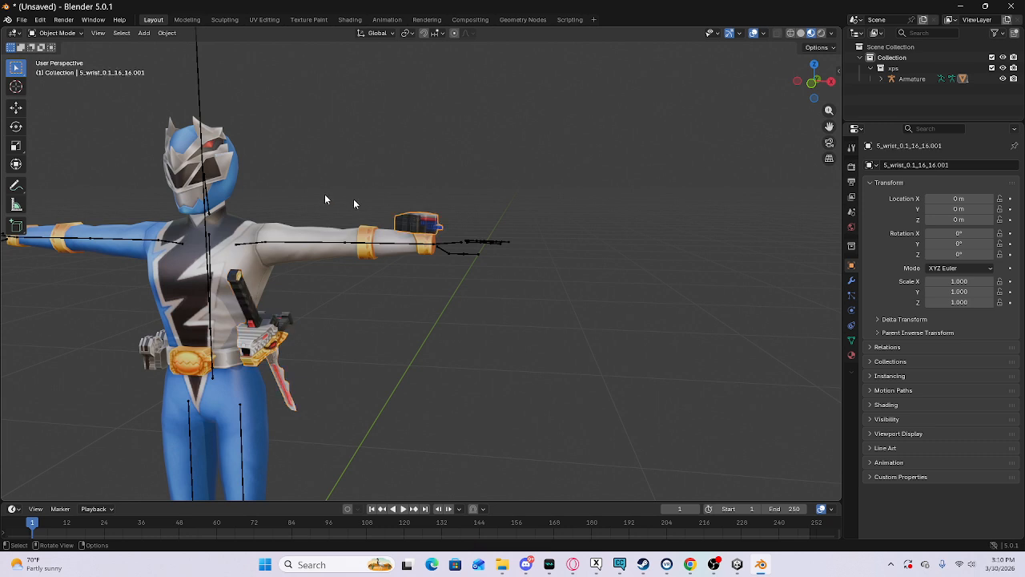
pyautogui.click(213, 176)
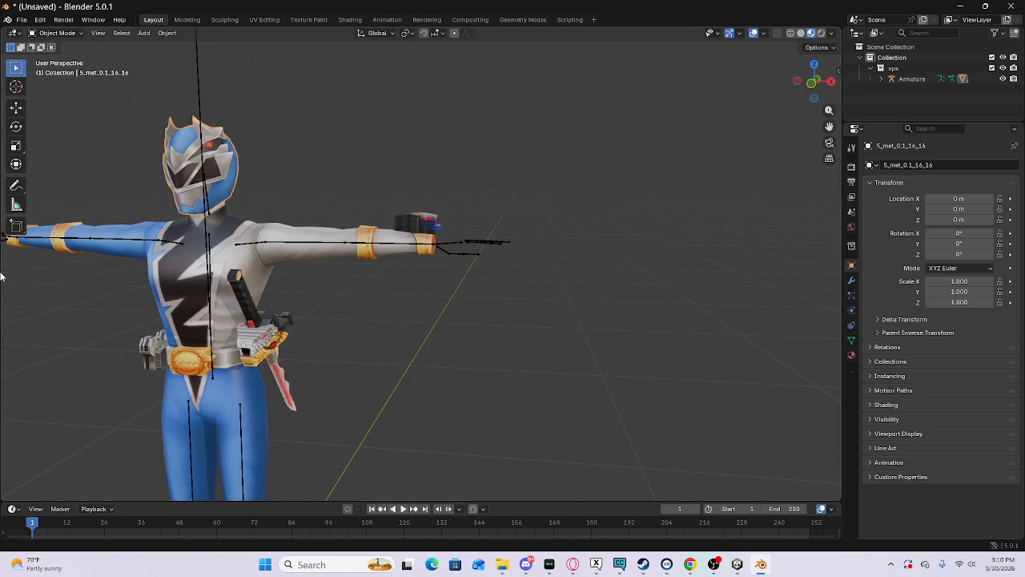
# Step: Export the model as an FBX file named "Ryusoul blue" to the Downloads folder
pyautogui.click(22, 20)
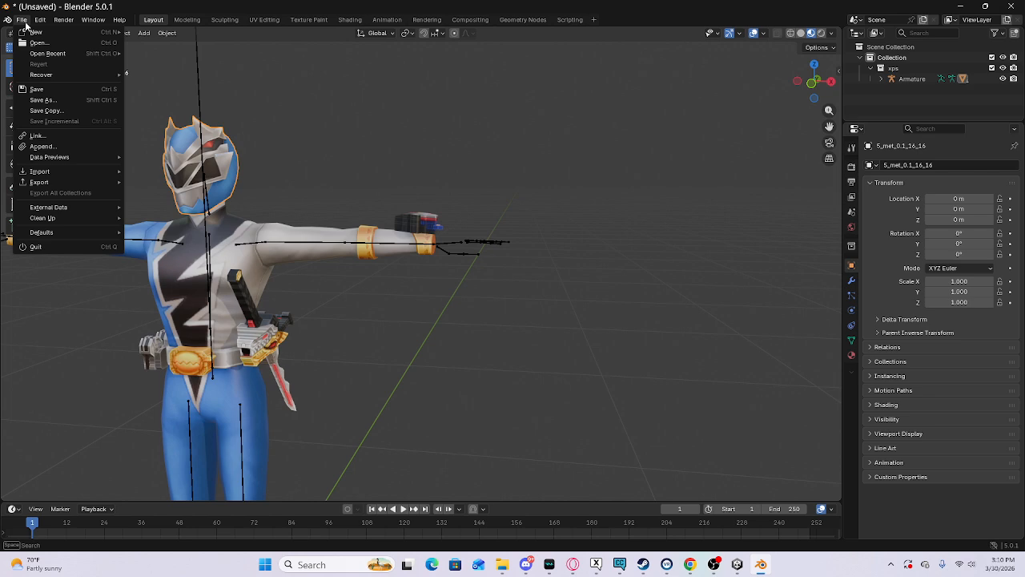
pyautogui.moveTo(48, 184)
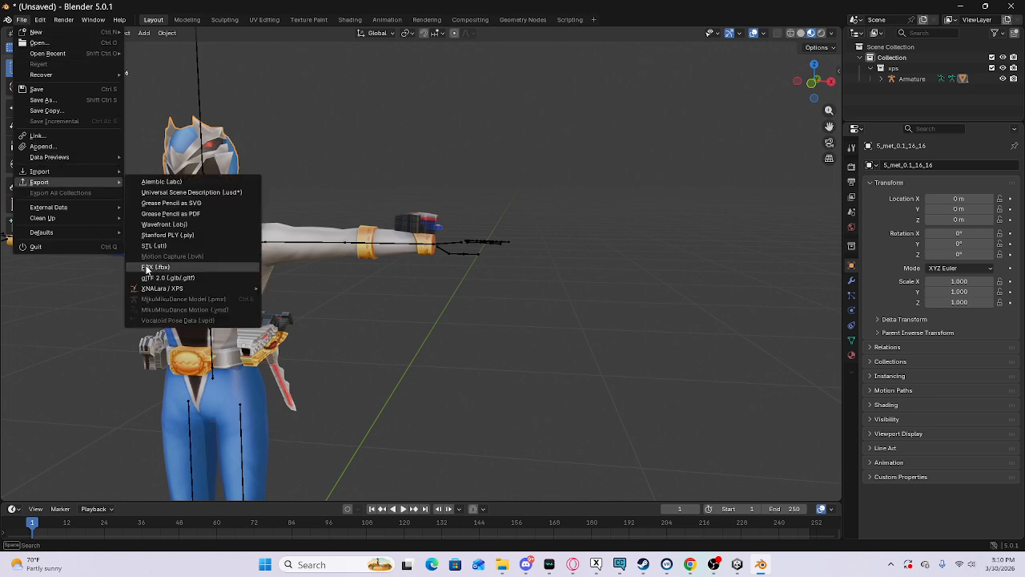
pyautogui.click(147, 270)
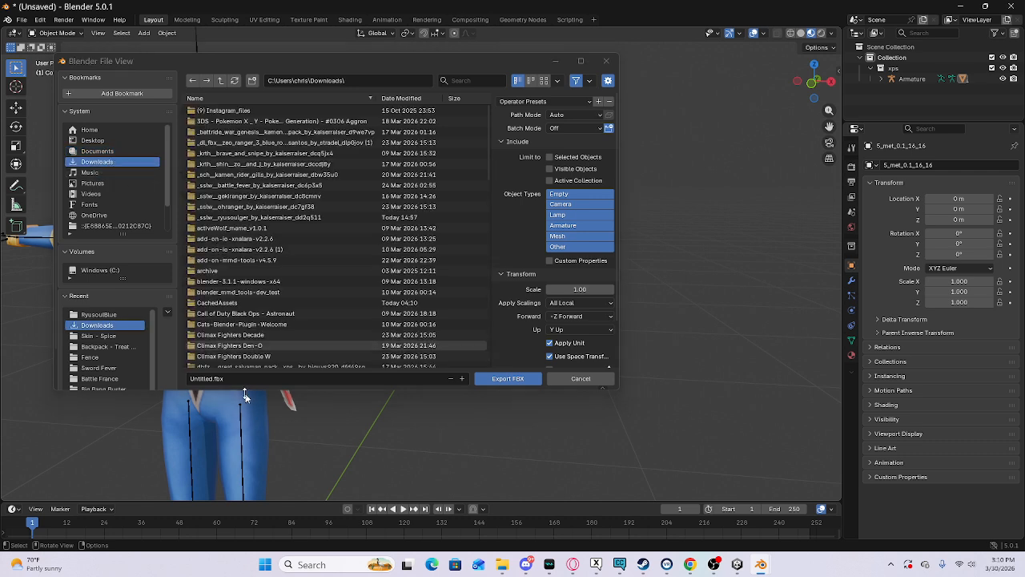
pyautogui.click(227, 378)
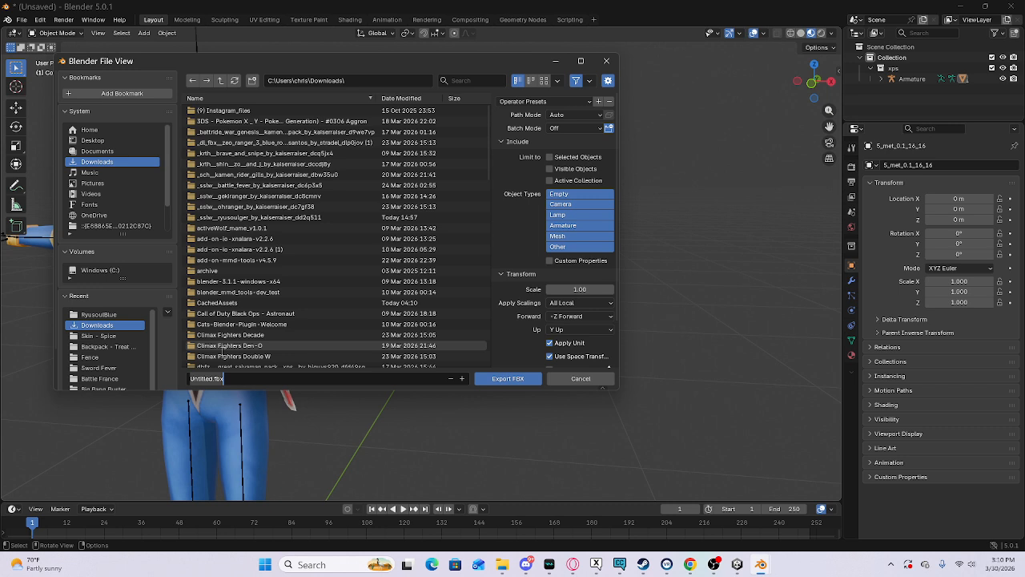
pyautogui.write('Ryusoul blue')
pyautogui.press('Return')
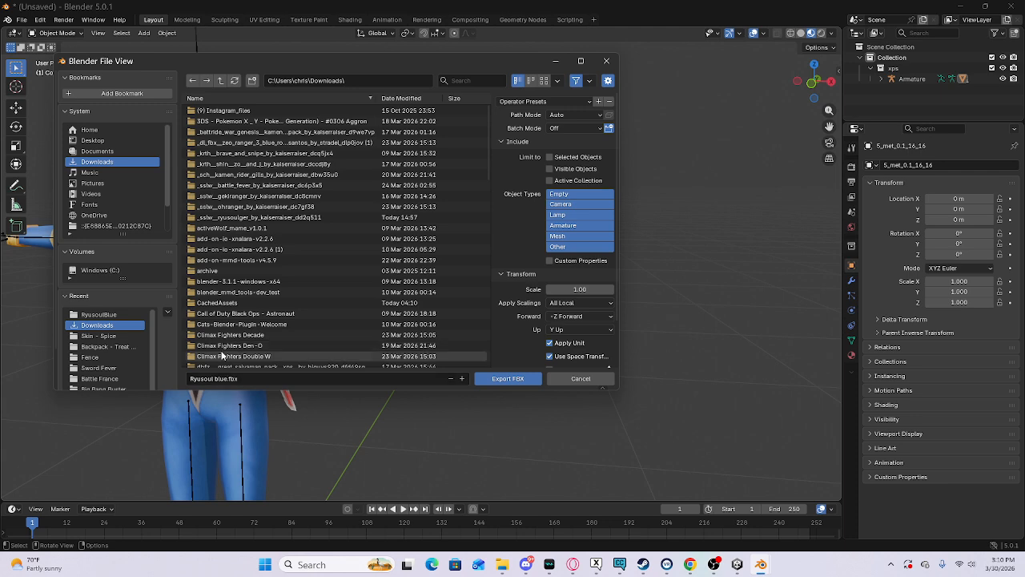
pyautogui.click(494, 378)
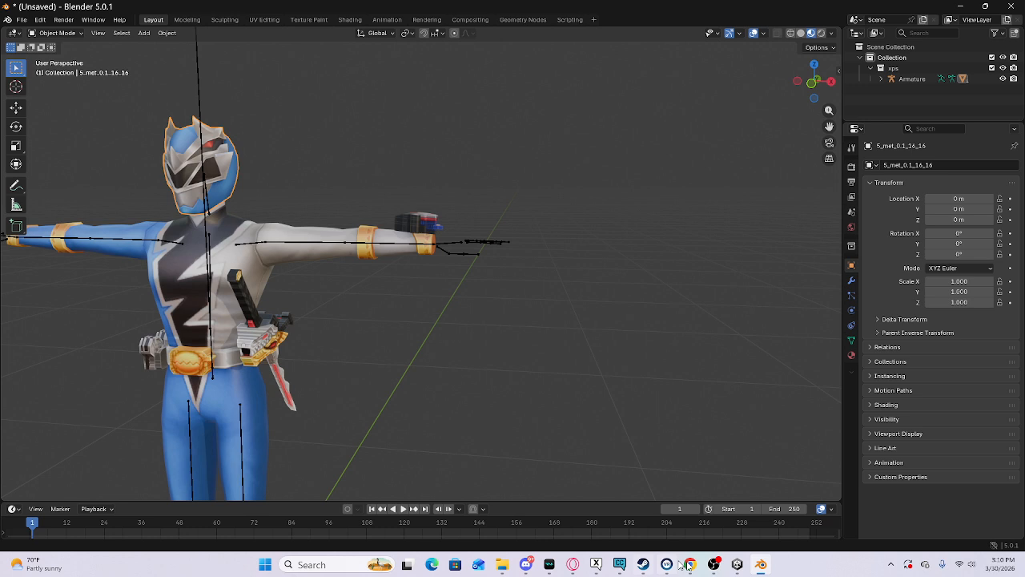
# Step: Switch to Unity and import the _sslw__ryusoulger model folder from Downloads into the project's root Assets folder
pyautogui.click(736, 565)
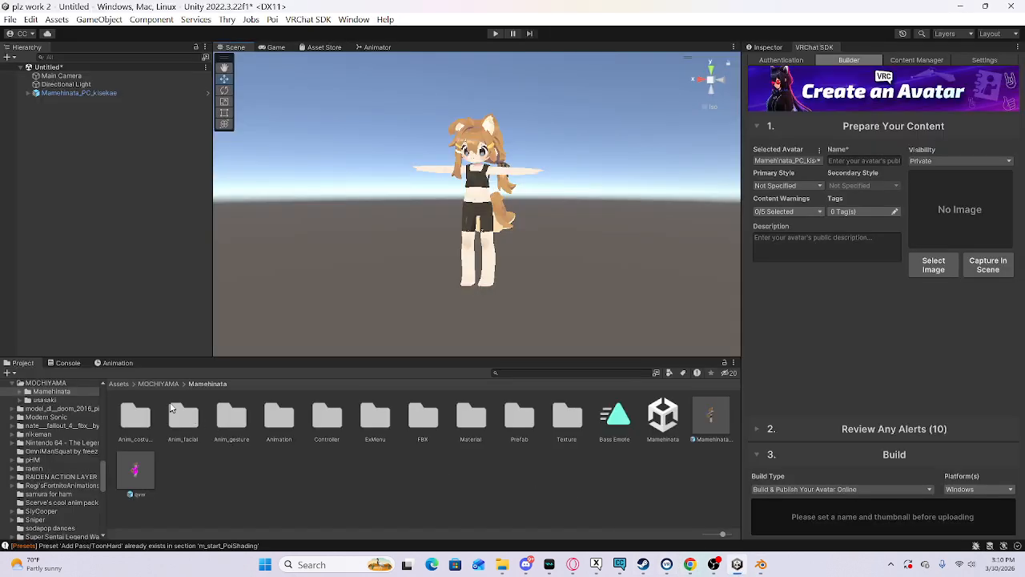
pyautogui.click(119, 383)
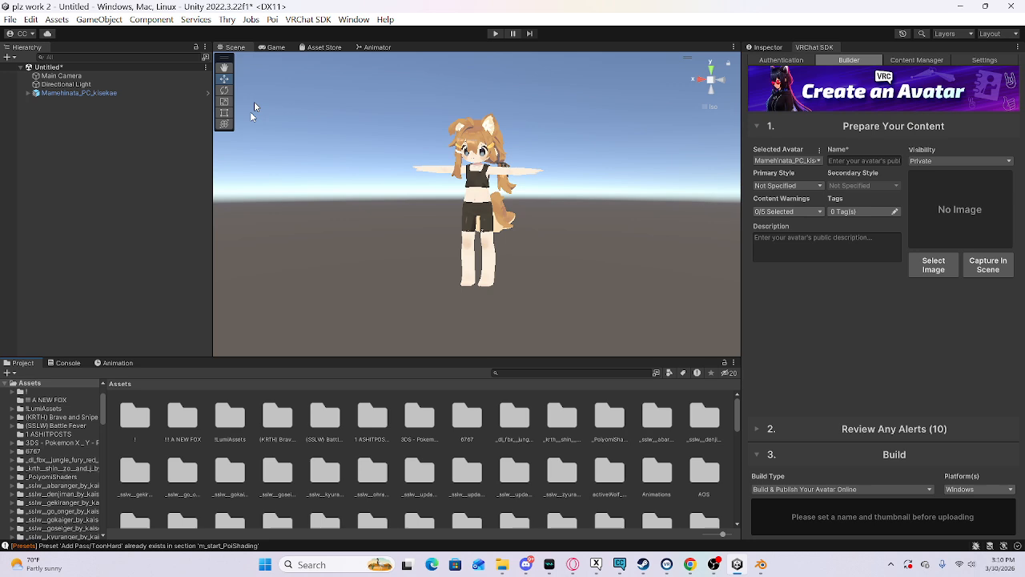
pyautogui.click(503, 566)
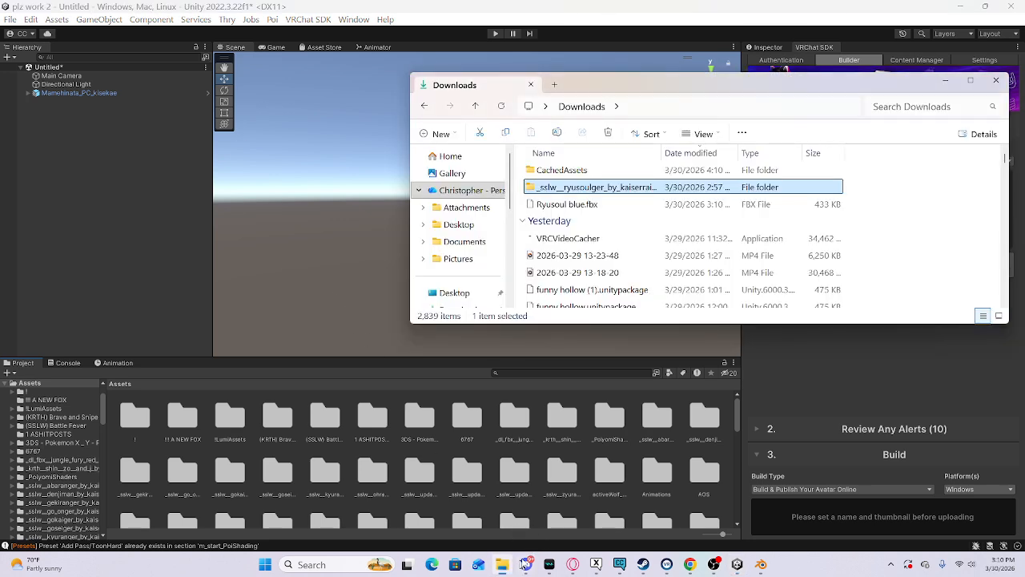
pyautogui.scroll(-2, 565, 207)
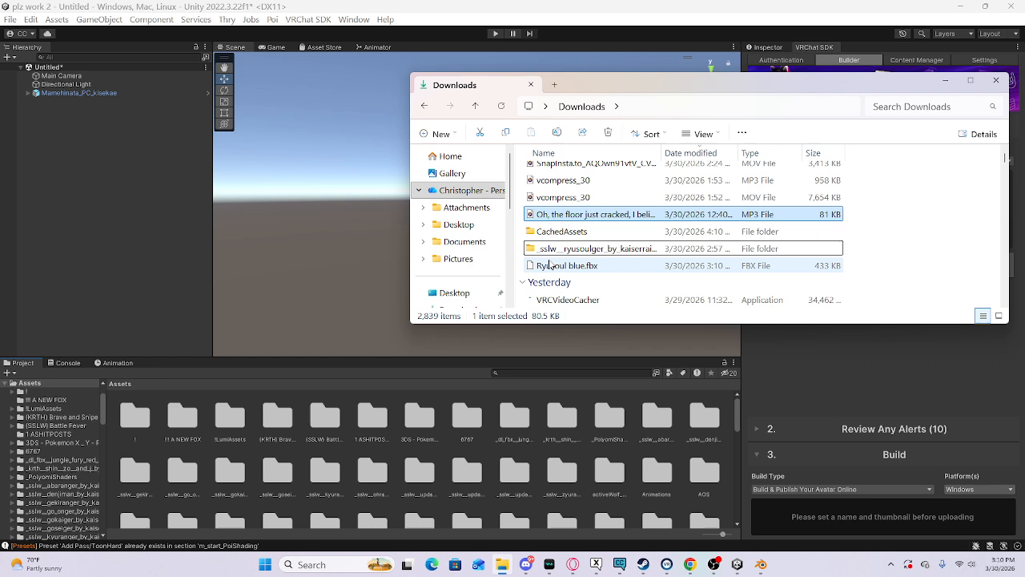
pyautogui.click(572, 251)
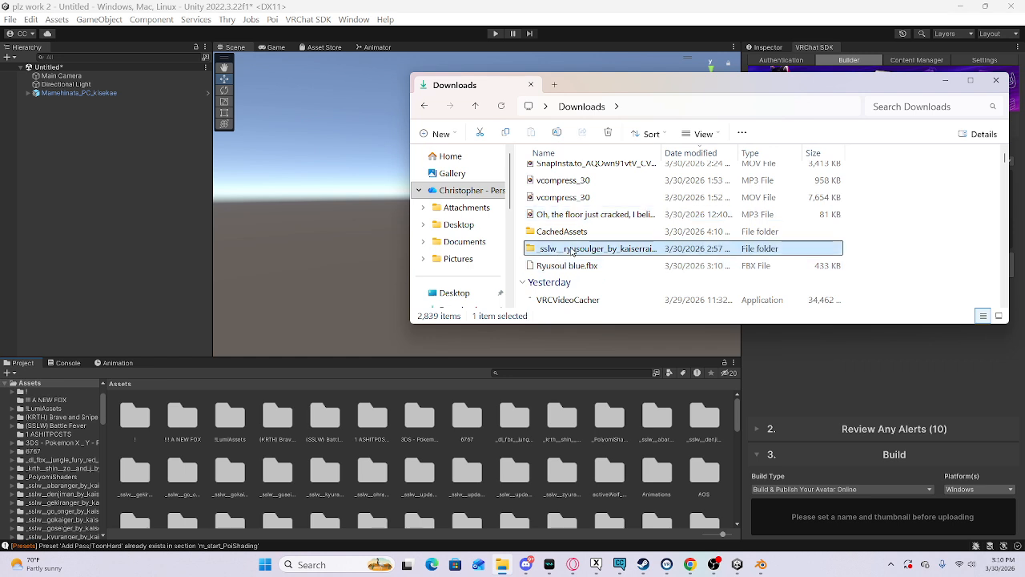
pyautogui.moveTo(572, 251); pyautogui.dragTo(447, 449)
# Step: Find the (SSLW) Ryusoulger folder with the search "ryu" and import Ryusoul blue.fbx from Downloads into it
pyautogui.click(516, 373)
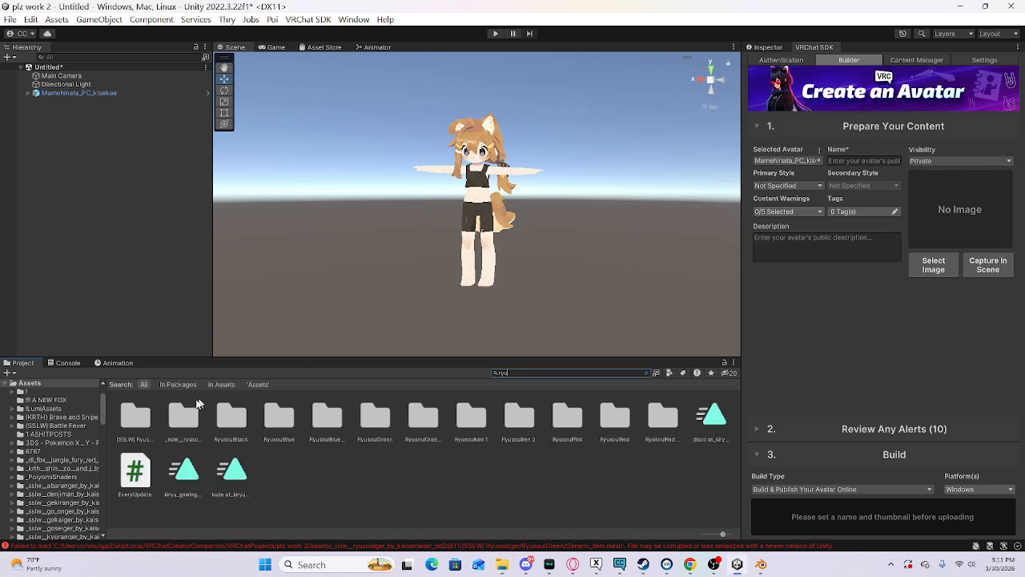
pyautogui.doubleClick(150, 413)
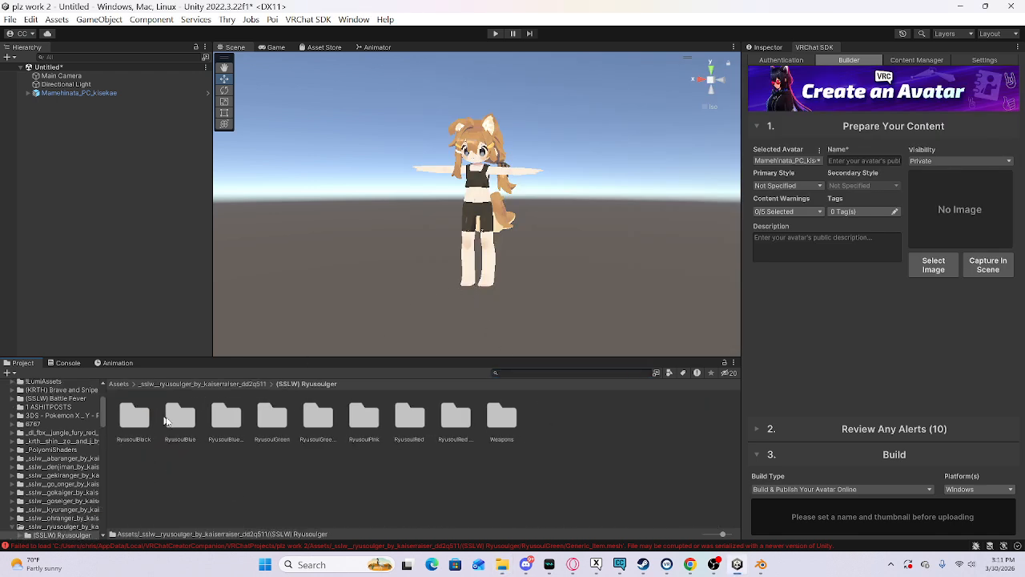
pyautogui.click(502, 566)
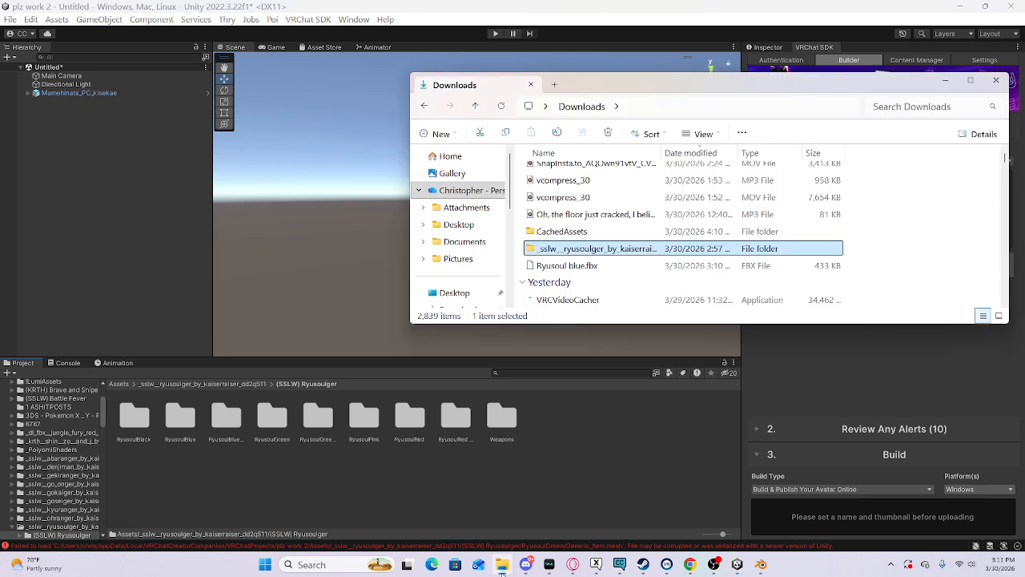
pyautogui.click(580, 268)
pyautogui.moveTo(580, 271); pyautogui.dragTo(289, 484)
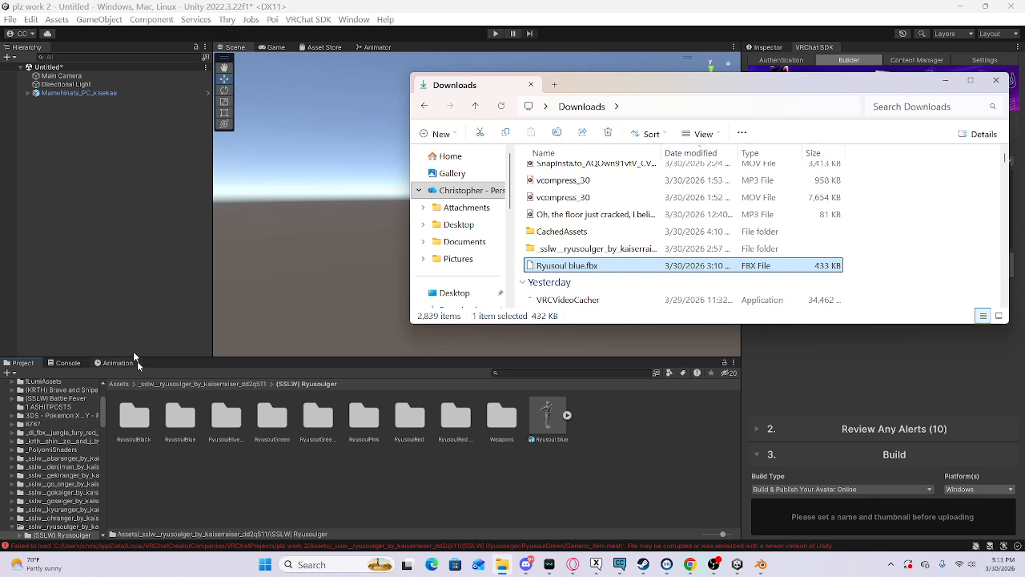
# Step: Place the imported Ryusoul blue model in the scene hierarchy as a root object
pyautogui.click(124, 250)
pyautogui.click(98, 92)
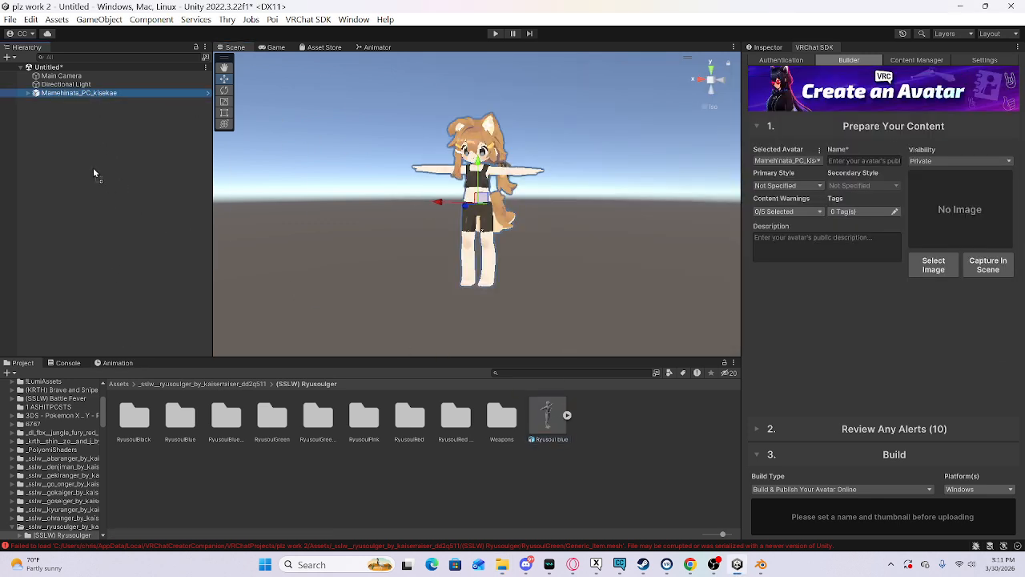
pyautogui.moveTo(95, 166); pyautogui.dragTo(93, 164)
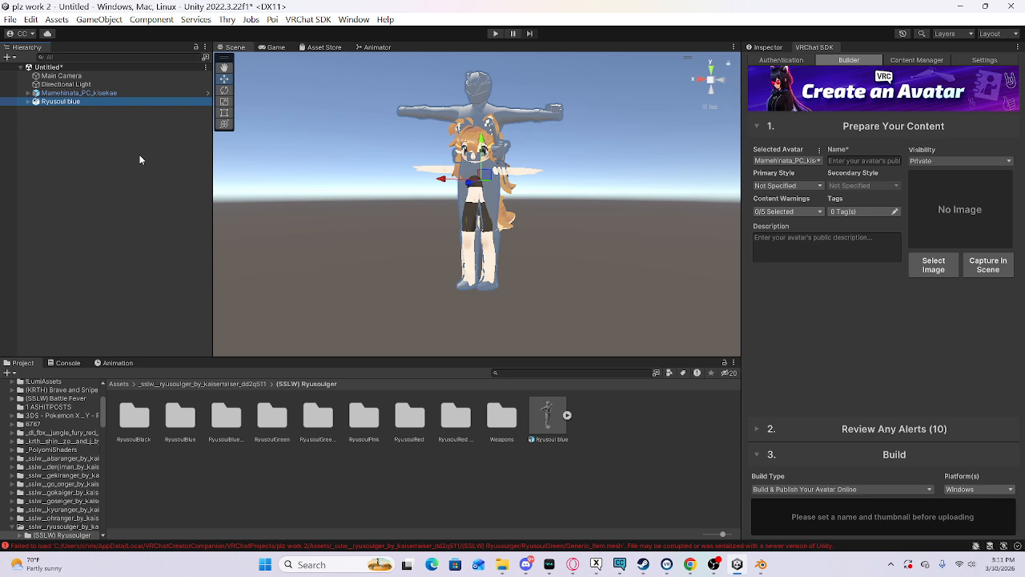
# Step: Expand Ryusoul blue and its Armature in the hierarchy to list the root bones
pyautogui.click(81, 102)
pyautogui.click(29, 105)
pyautogui.click(28, 103)
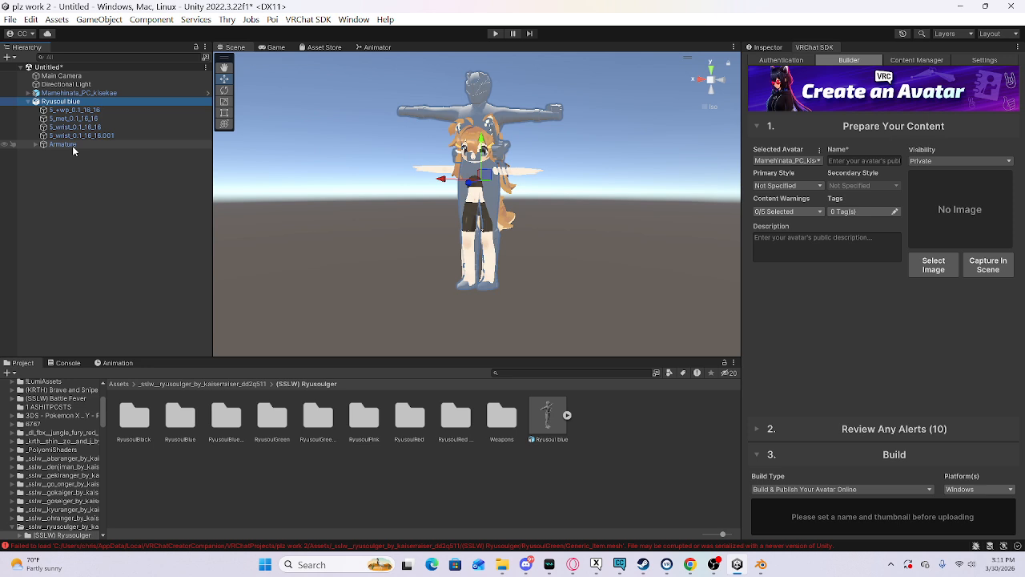
pyautogui.click(72, 145)
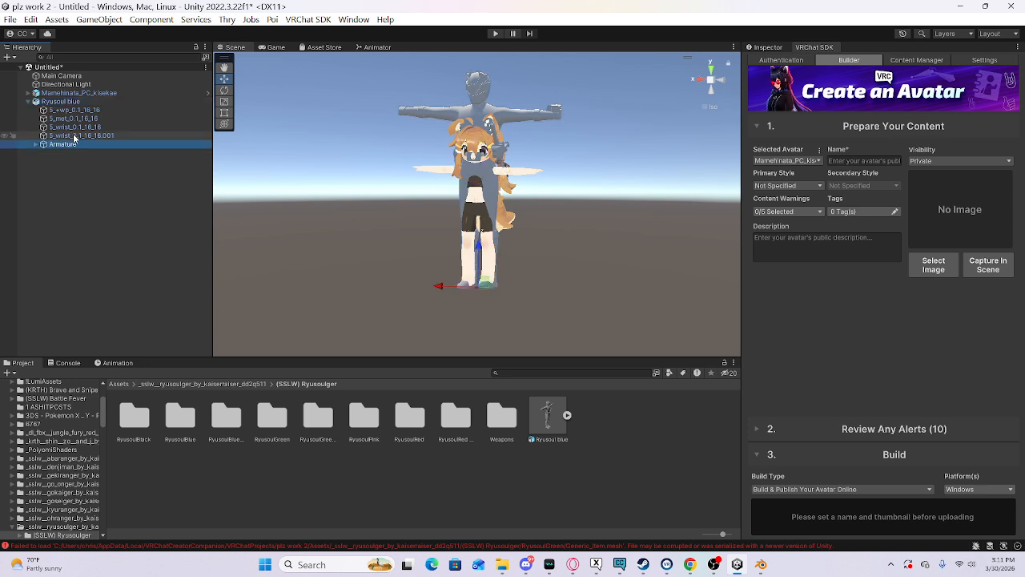
pyautogui.press('Right')
pyautogui.press('Right')
pyautogui.press('Right')
pyautogui.press('Left')
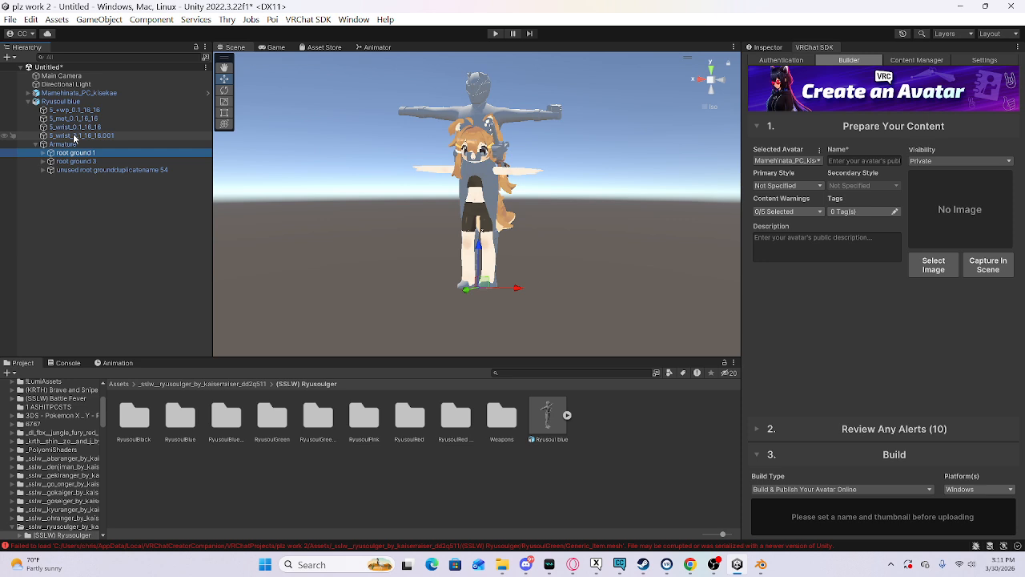
# Step: Expand Ryusoul blue's bone chain from root ground 3 through root ground 2 and root hips 1 to root hips 2
pyautogui.press('Down')
pyautogui.press('Right')
pyautogui.press('Right')
pyautogui.press('Right')
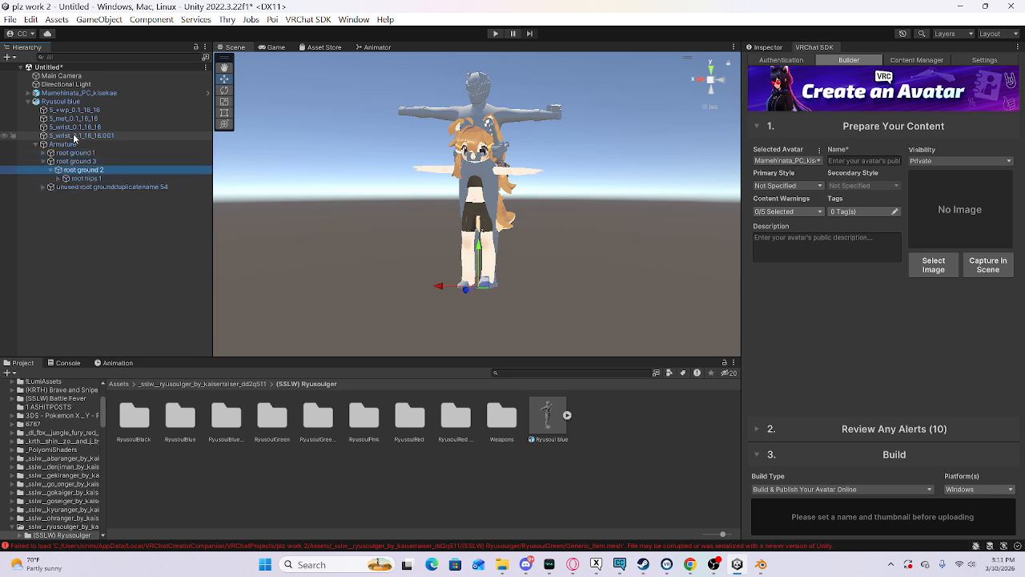
pyautogui.press('Down')
pyautogui.press('Right')
pyautogui.press('Right')
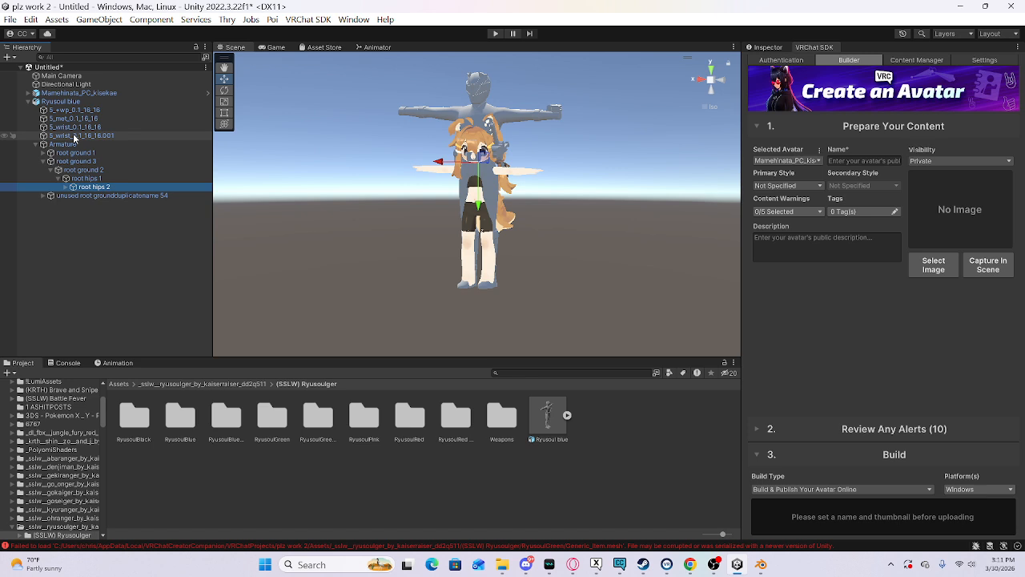
pyautogui.press('Right')
pyautogui.press('Right')
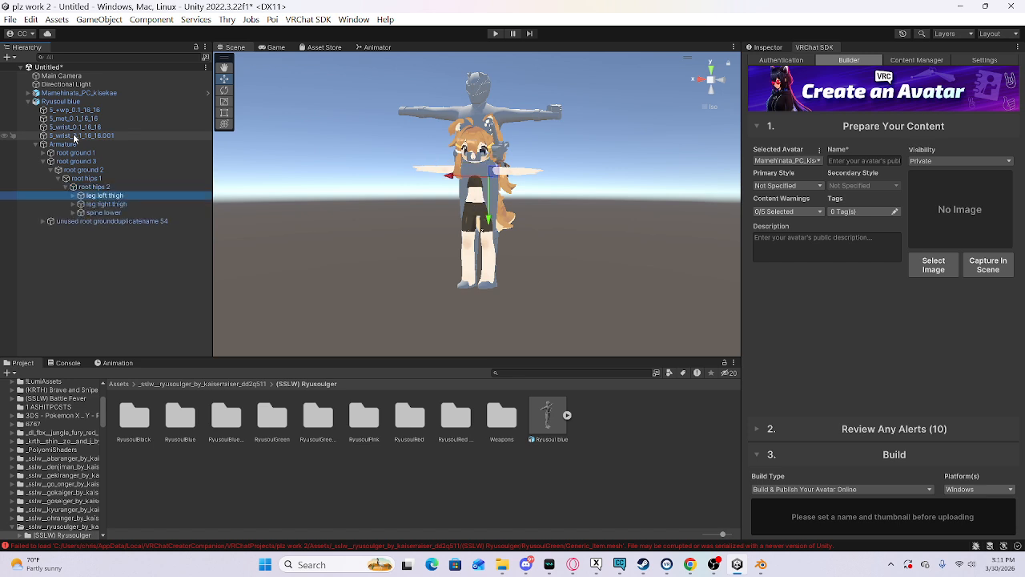
# Step: Expand the spine lower and spine upper bones of Ryusoul blue to list the shoulder and neck bones
pyautogui.press('Down')
pyautogui.press('Down')
pyautogui.press('Right')
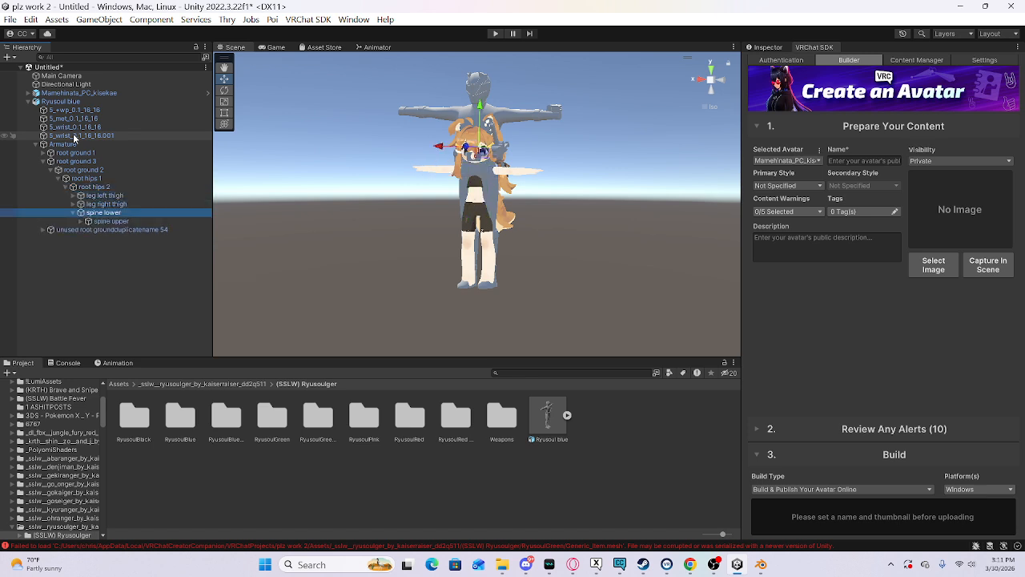
pyautogui.press('Down')
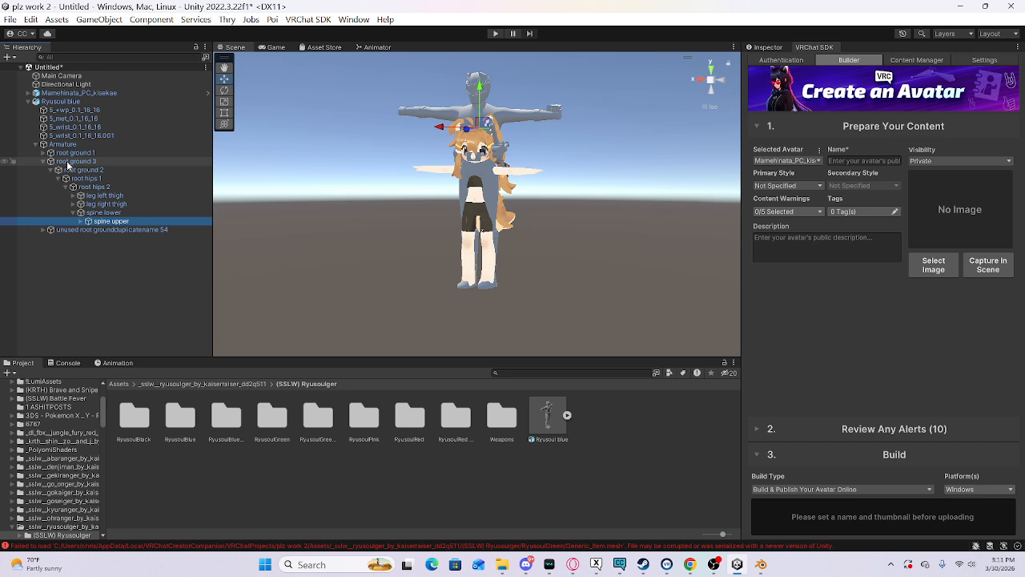
pyautogui.press('Right')
pyautogui.press('Down')
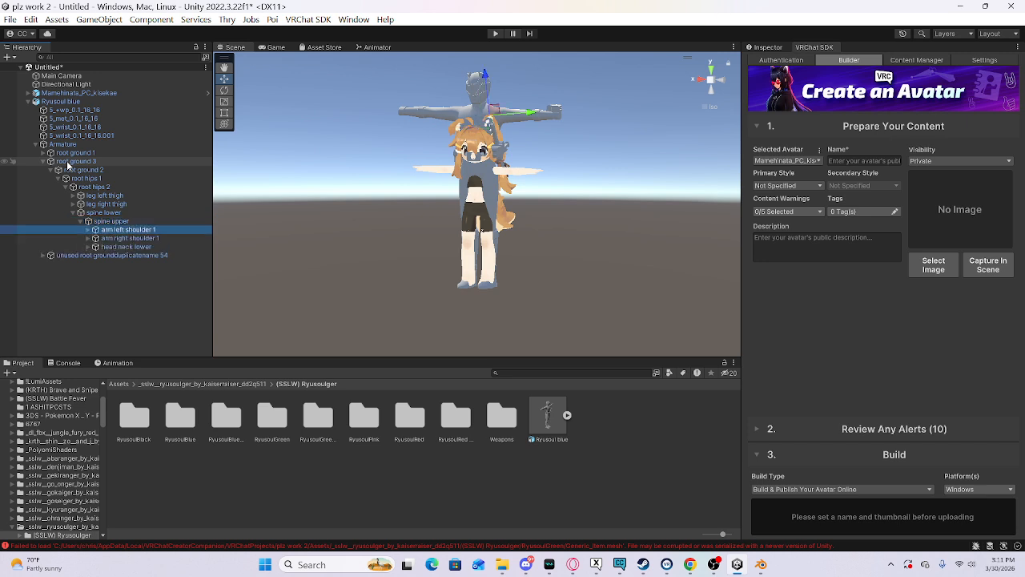
# Step: Expand Ryusoul blue's head neck lower bone and its right arm chain from arm right shoulder 1 to the wrist
pyautogui.press('Down')
pyautogui.press('Down')
pyautogui.press('Right')
pyautogui.press('Up')
pyautogui.press('Right')
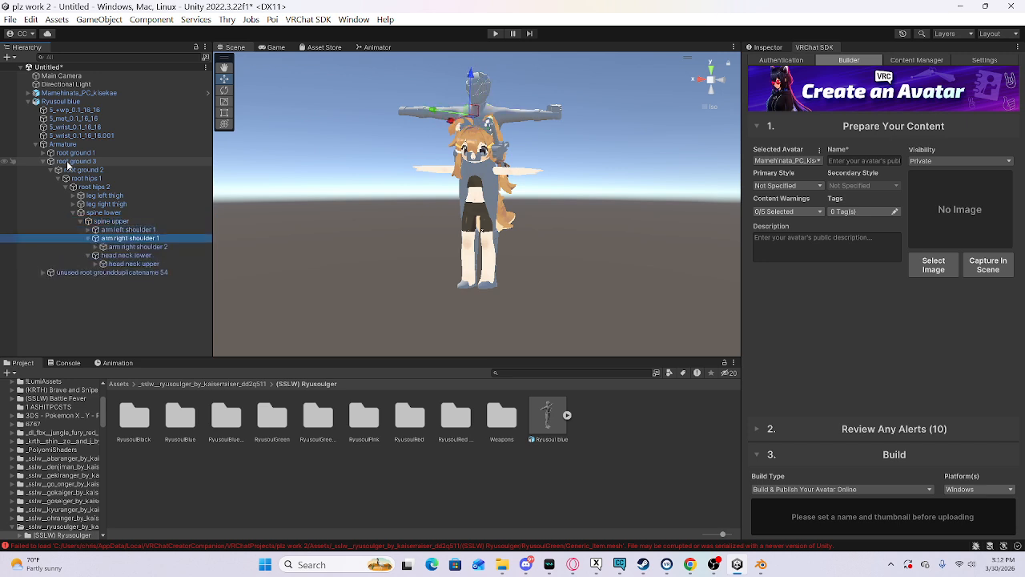
pyautogui.press('Down')
pyautogui.press('Right')
pyautogui.press('Down')
pyautogui.press('Right')
pyautogui.press('Up')
pyautogui.press('Up')
pyautogui.press('Up')
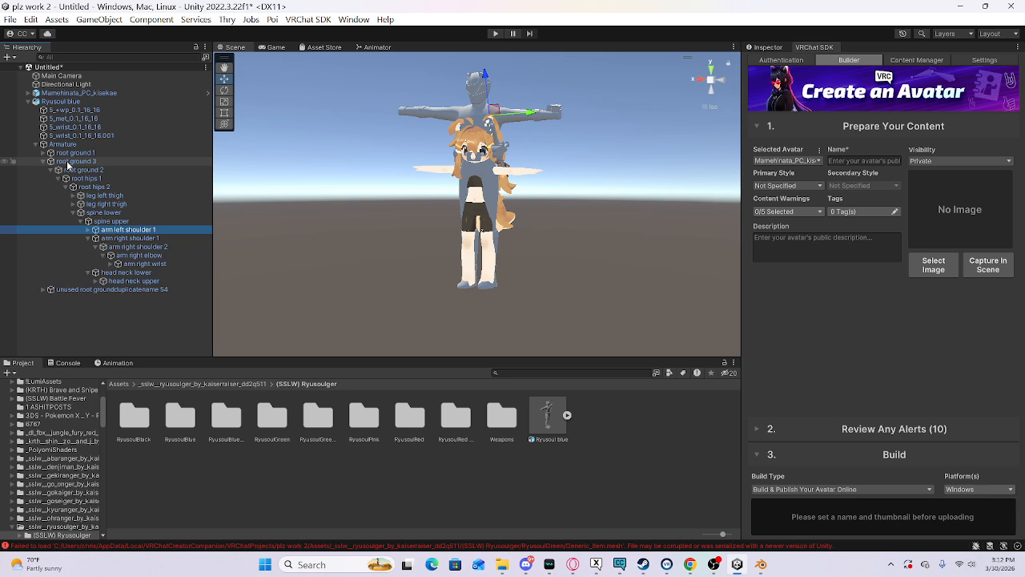
# Step: Expand Ryusoul blue's left arm chain from arm left shoulder 1 down to the wrist
pyautogui.press('Right')
pyautogui.press('Down')
pyautogui.press('Right')
pyautogui.press('Down')
pyautogui.press('Right')
# Step: Expand both leg chains of Ryusoul blue from the thigh bones down to the ankles
pyautogui.press('Up')
pyautogui.press('Up')
pyautogui.press('Up')
pyautogui.press('Up')
pyautogui.press('Up')
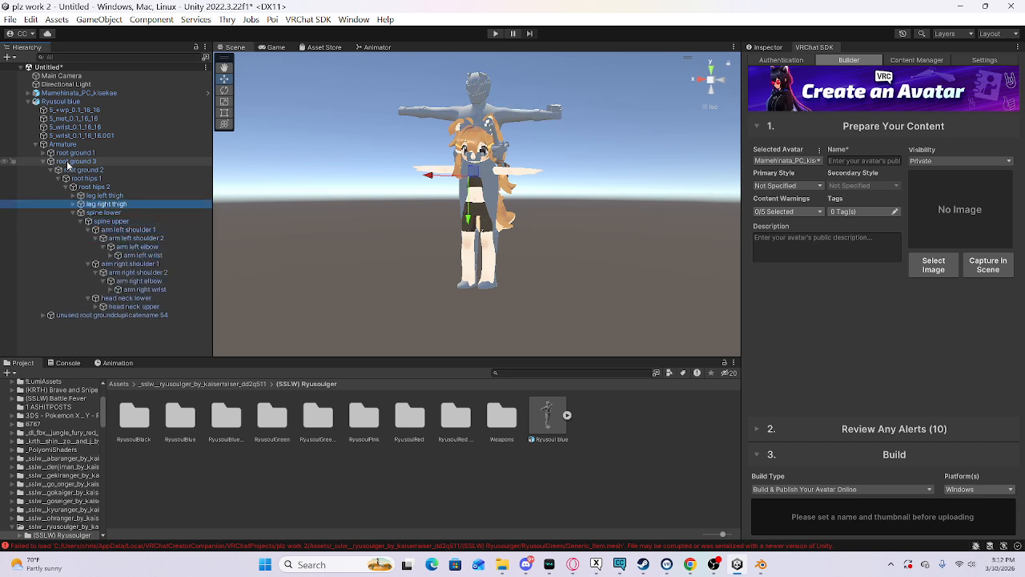
pyautogui.press('Right')
pyautogui.press('Down')
pyautogui.press('Right')
pyautogui.press('Up')
pyautogui.press('Up')
pyautogui.press('Right')
pyautogui.press('Down')
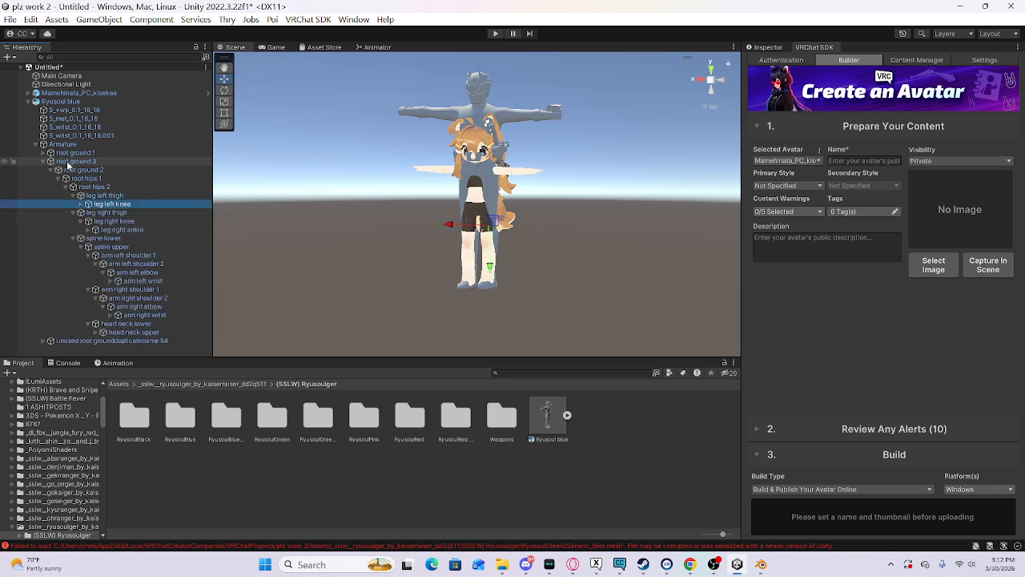
pyautogui.press('Right')
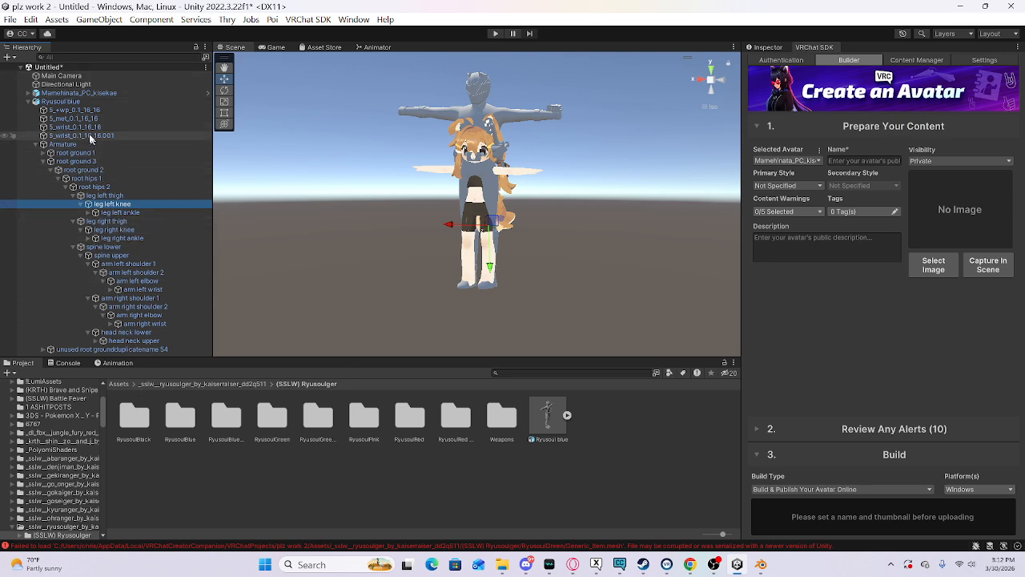
# Step: Unpack the Ryusoul blue prefab completely
pyautogui.click(64, 102)
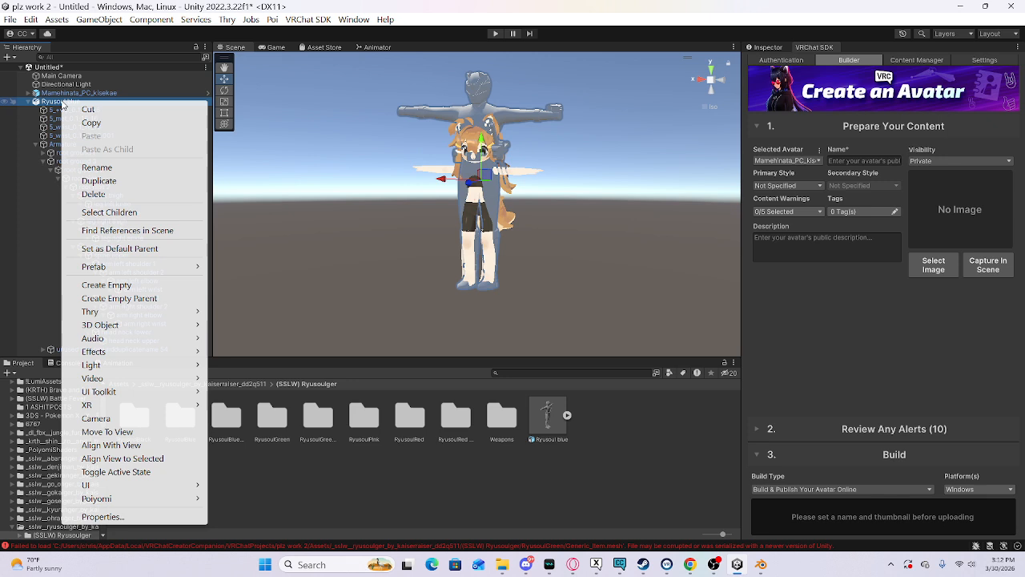
pyautogui.rightClick(63, 102)
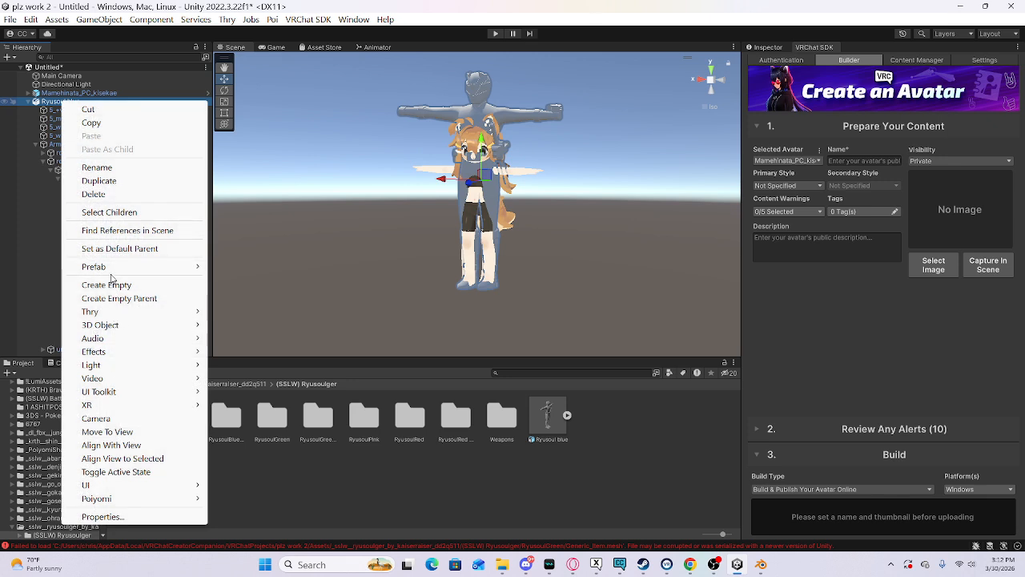
pyautogui.click(256, 361)
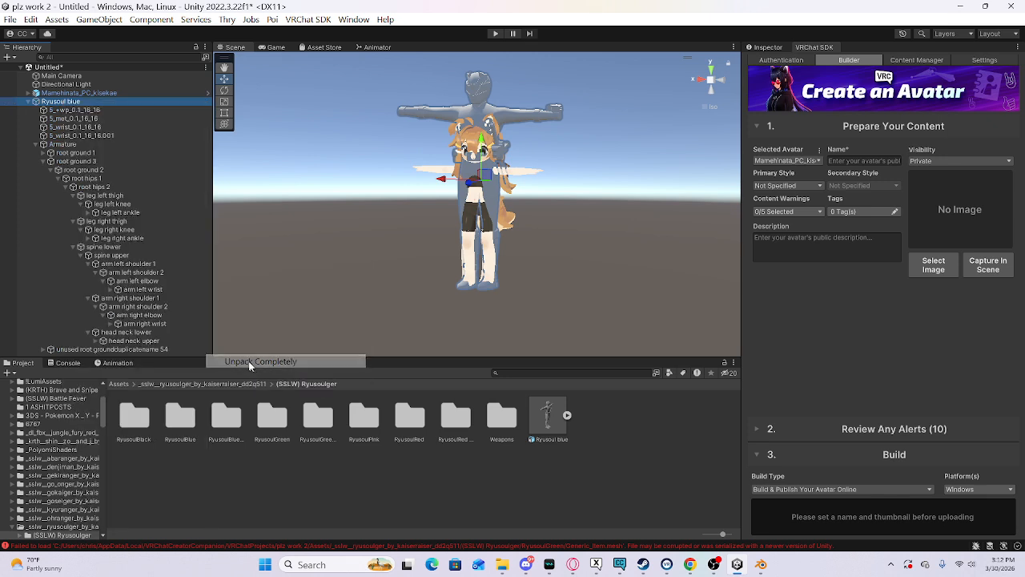
# Step: Move Mamehinata_PC_kisekae below Ryusoul blue in the hierarchy and expand its armature to show the Hips bone
pyautogui.click(85, 93)
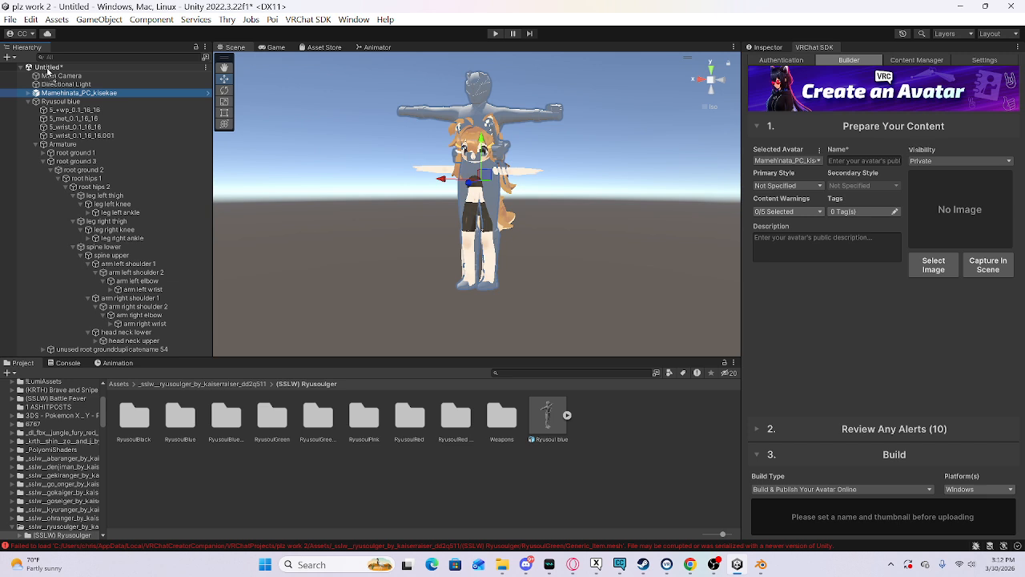
pyautogui.moveTo(48, 71); pyautogui.dragTo(50, 72)
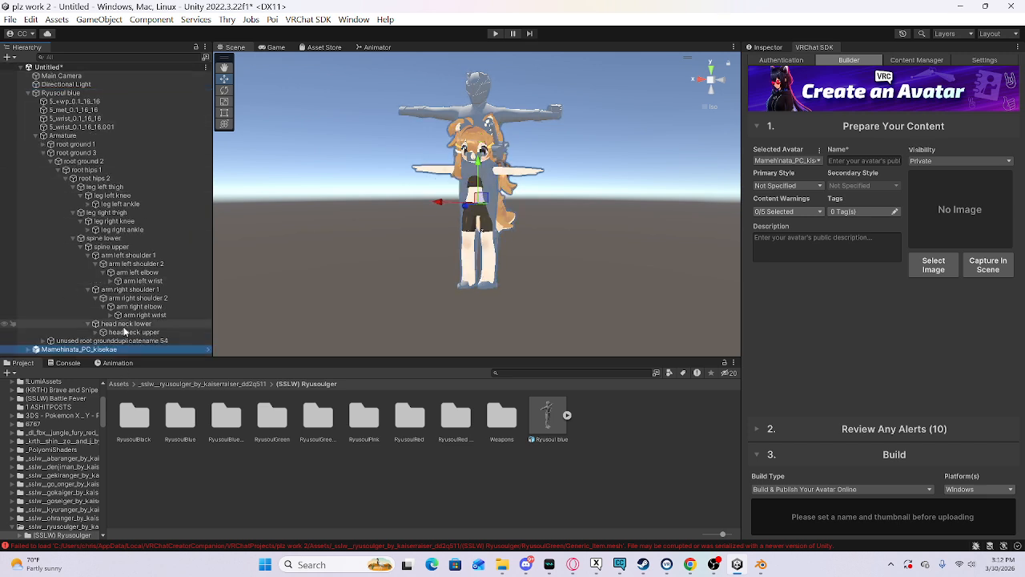
pyautogui.press('Right')
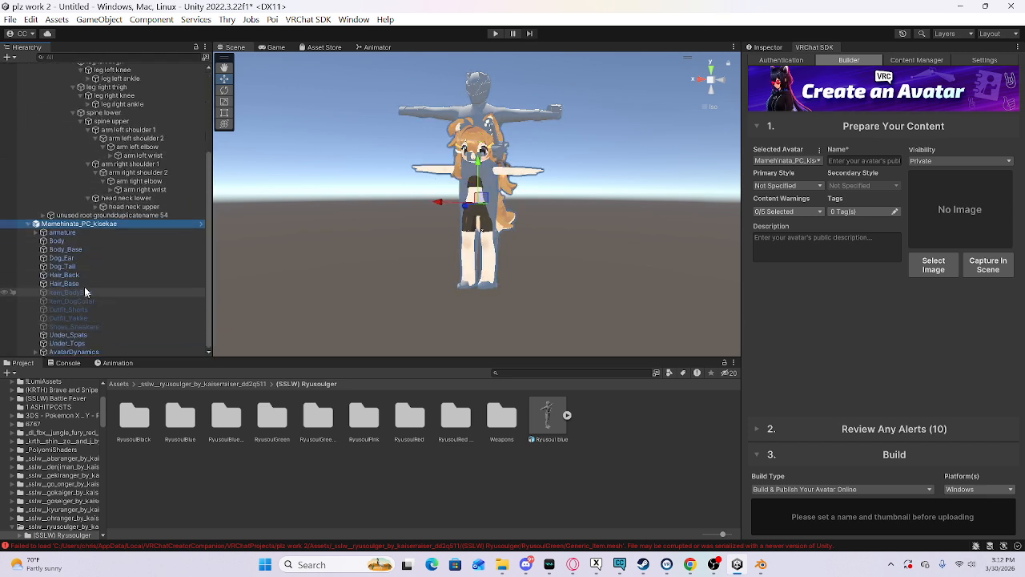
pyautogui.click(62, 233)
pyautogui.press('Right')
pyautogui.press('Right')
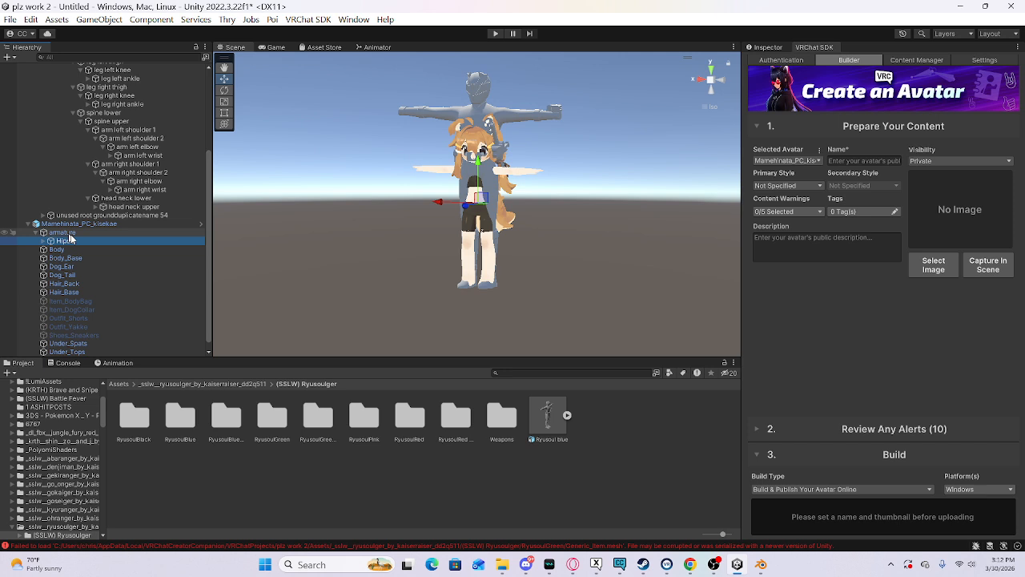
# Step: Expand Mamehinata_PC_kisekae's Hips and its right leg chain from UpperLeg.R to foot.R
pyautogui.press('Right')
pyautogui.press('Down')
pyautogui.press('Down')
pyautogui.press('Down')
pyautogui.press('Down')
pyautogui.press('Right')
pyautogui.press('Down')
pyautogui.press('Right')
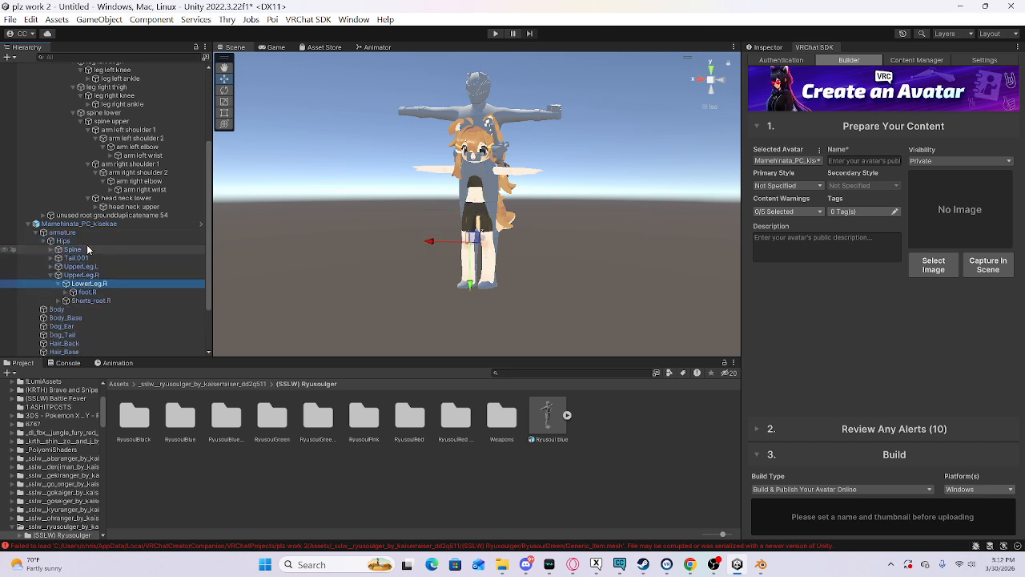
# Step: Expand Mamehinata_PC_kisekae's left leg chain from UpperLeg.L to foot.L
pyautogui.press('Up')
pyautogui.press('Up')
pyautogui.press('Right')
pyautogui.press('Down')
pyautogui.press('Right')
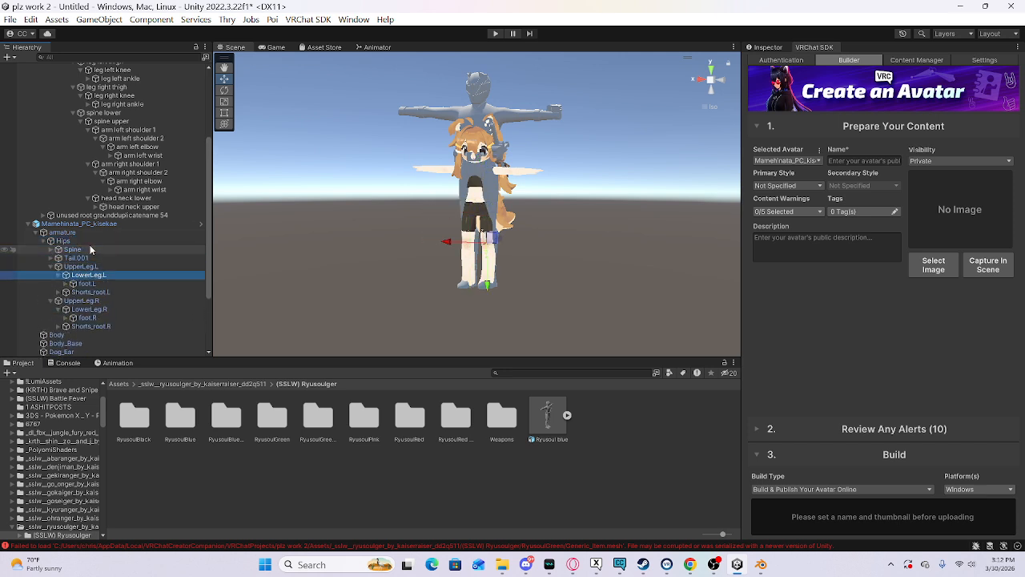
# Step: Expand the Spine and Chest bones of Mamehinata_PC_kisekae to list the neck and shoulder bones
pyautogui.press('Up')
pyautogui.press('Up')
pyautogui.press('Up')
pyautogui.press('Right')
pyautogui.press('Down')
pyautogui.press('Down')
pyautogui.press('Down')
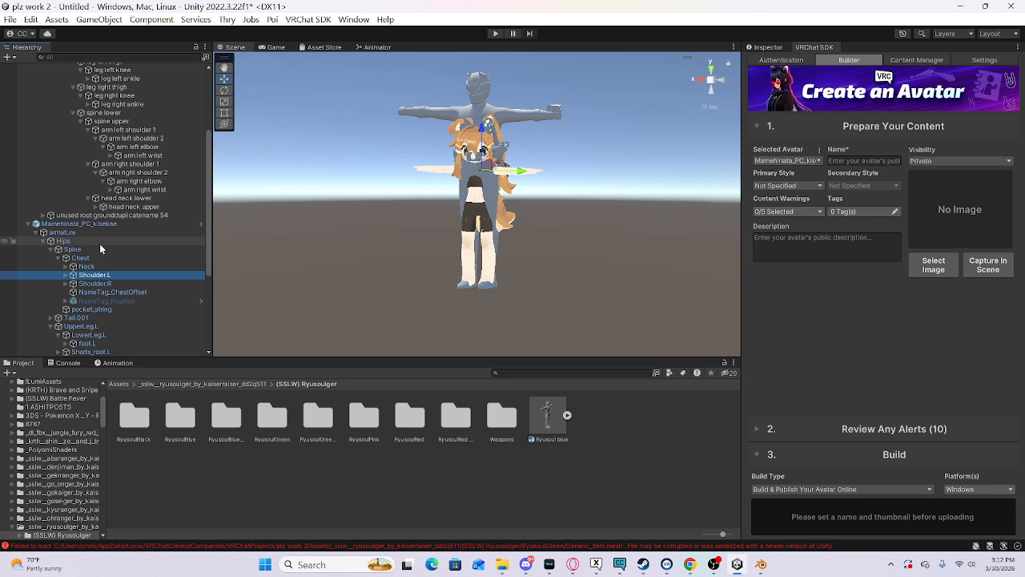
# Step: Expand Mamehinata_PC_kisekae's right arm chain from Shoulder.R to Hand.R
pyautogui.press('Right')
pyautogui.press('Down')
pyautogui.press('Down')
pyautogui.press('Right')
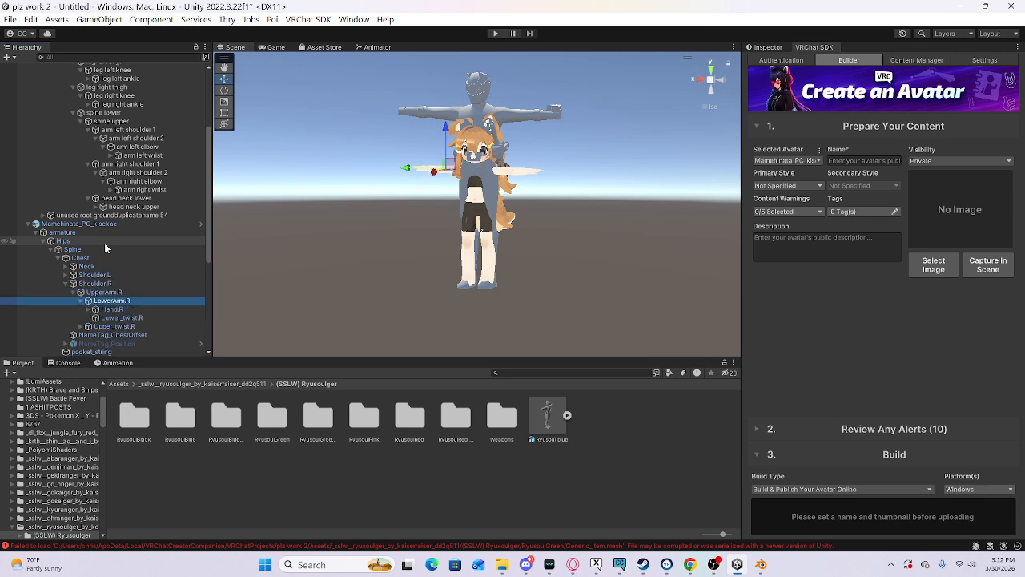
# Step: Expand Mamehinata_PC_kisekae's left arm chain from Shoulder.L to Hand.L
pyautogui.press('Down')
pyautogui.press('Up')
pyautogui.press('Up')
pyautogui.press('Up')
pyautogui.press('Up')
pyautogui.press('Right')
pyautogui.press('Down')
pyautogui.press('Right')
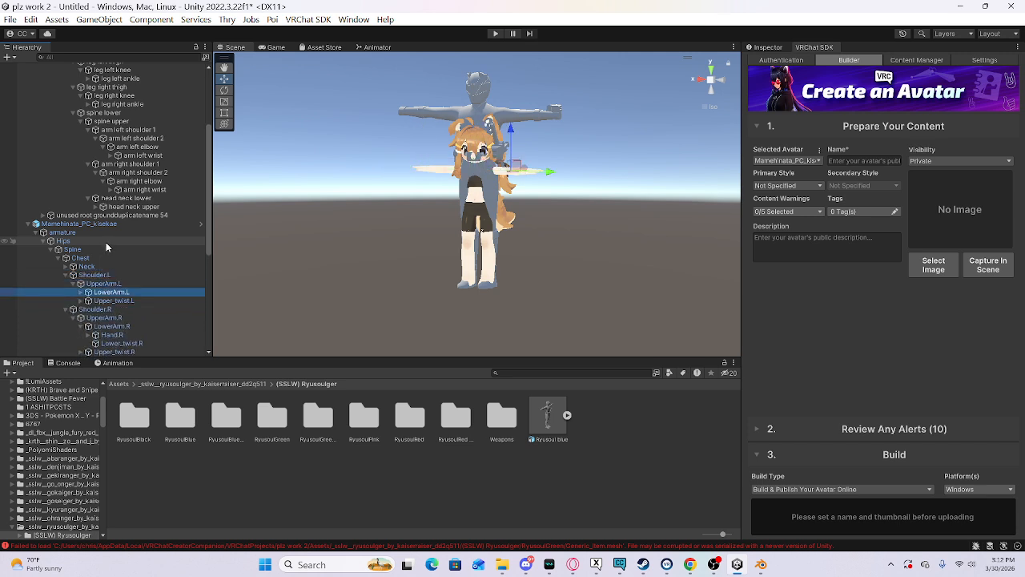
pyautogui.press('Down')
pyautogui.press('Right')
# Step: Expand Mamehinata_PC_kisekae's Neck bone to show Head, and look over the bone hierarchies of both models
pyautogui.press('Up')
pyautogui.press('Up')
pyautogui.press('Up')
pyautogui.press('Right')
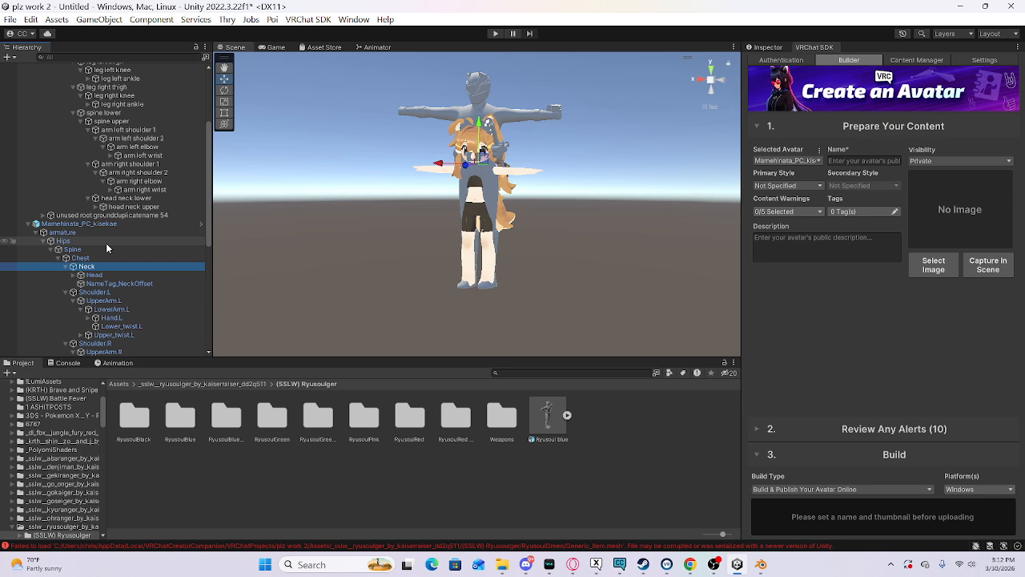
pyautogui.scroll(5, 128, 238)
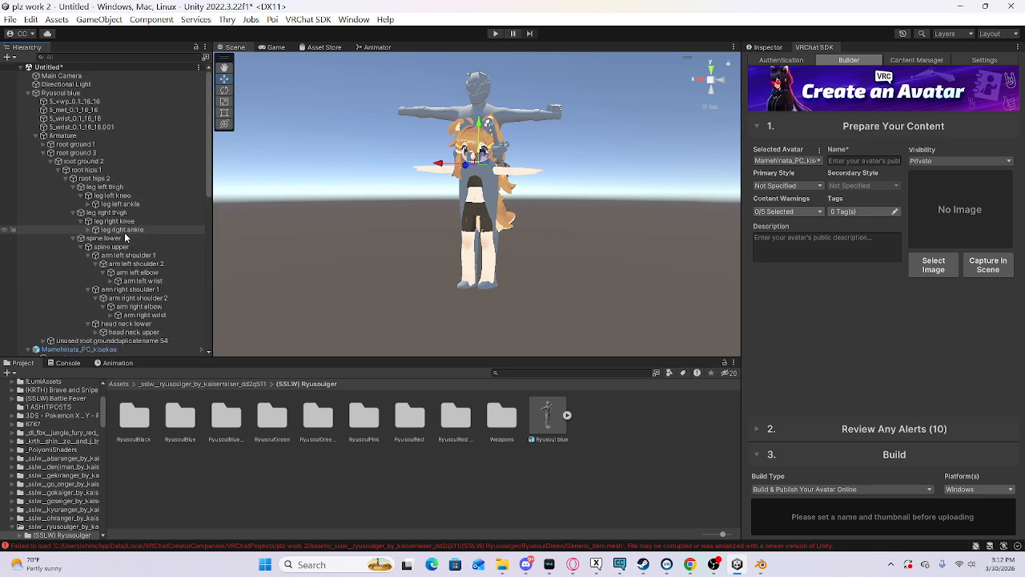
pyautogui.scroll(-10, 125, 238)
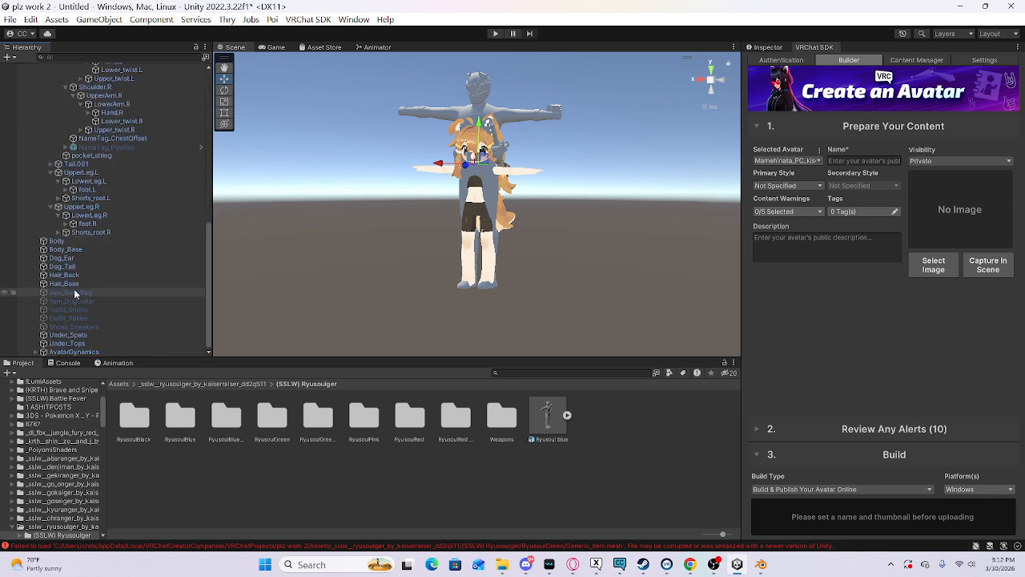
# Step: Delete the inactive item, outfit and shoe objects from Item_BodyBag through Shoes_Sneakers under Mamehinata_PC_kisekae
pyautogui.click(71, 327)
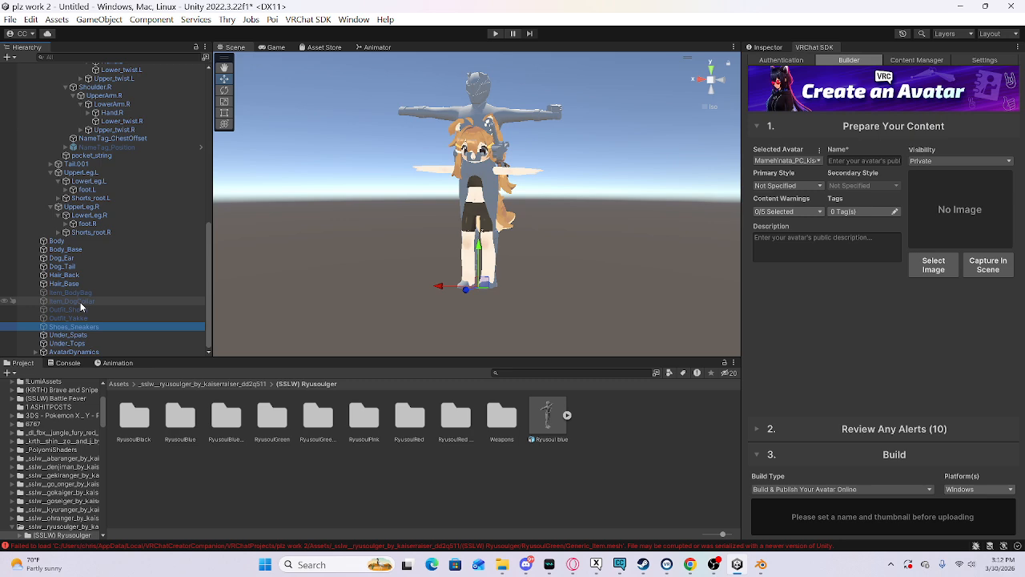
pyautogui.keyDown('shift'); pyautogui.click(83, 295); pyautogui.keyUp('shift')
pyautogui.rightClick(84, 295)
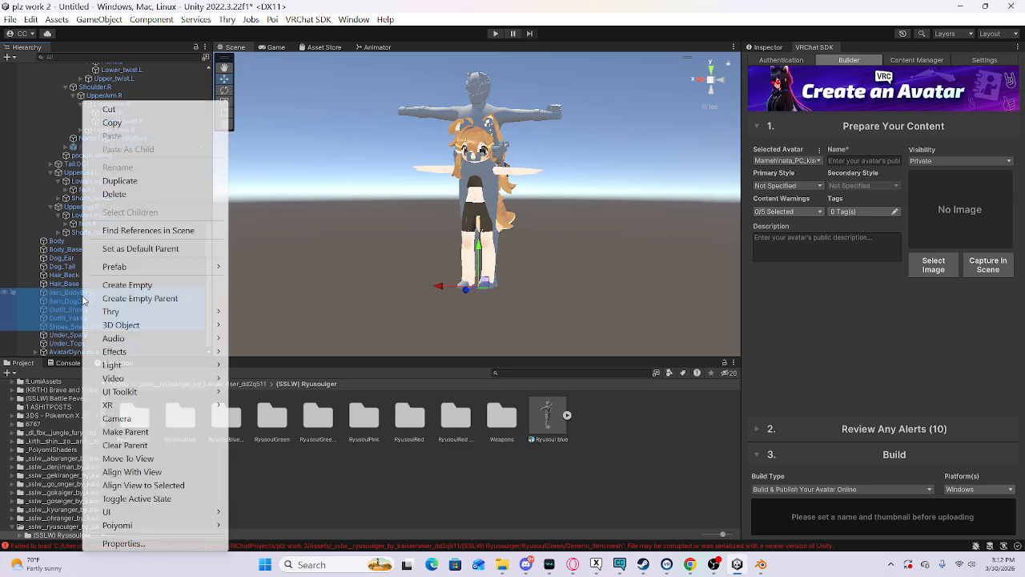
pyautogui.click(123, 195)
# Step: Deactivate the Mamehinata_PC_kisekae object to hide it from the scene
pyautogui.scroll(10, 109, 204)
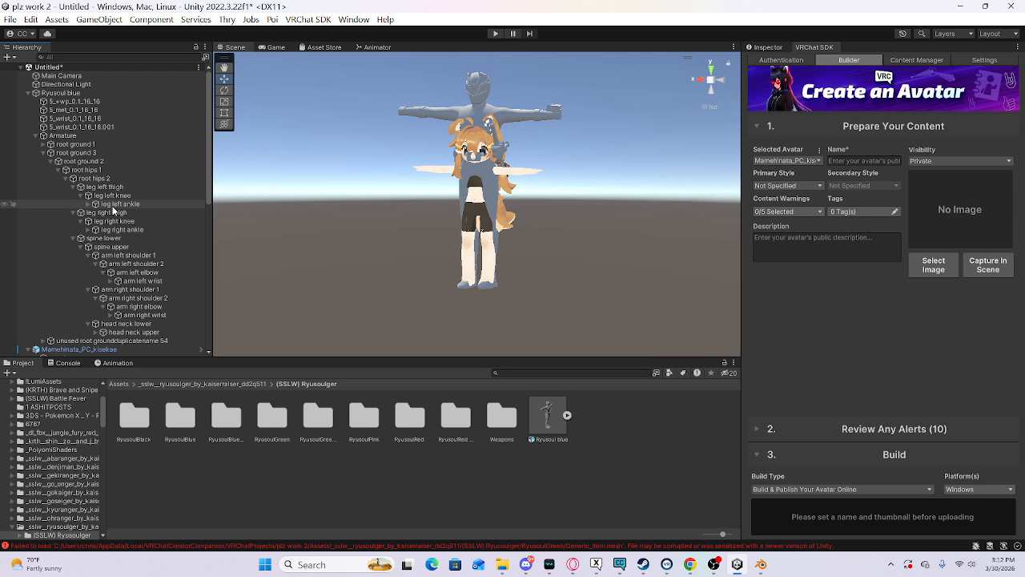
pyautogui.click(61, 93)
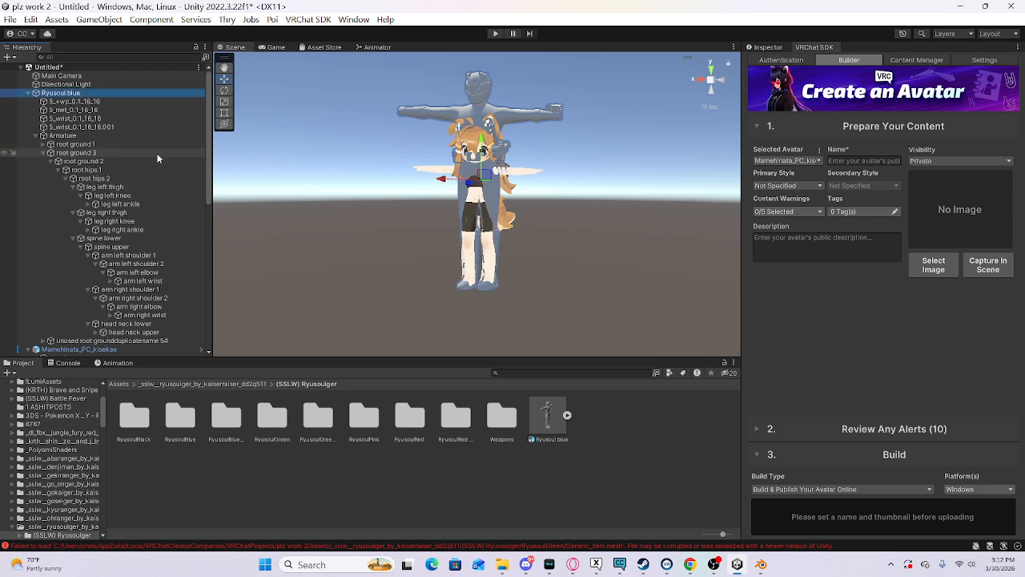
pyautogui.click(759, 48)
pyautogui.scroll(-3, 179, 272)
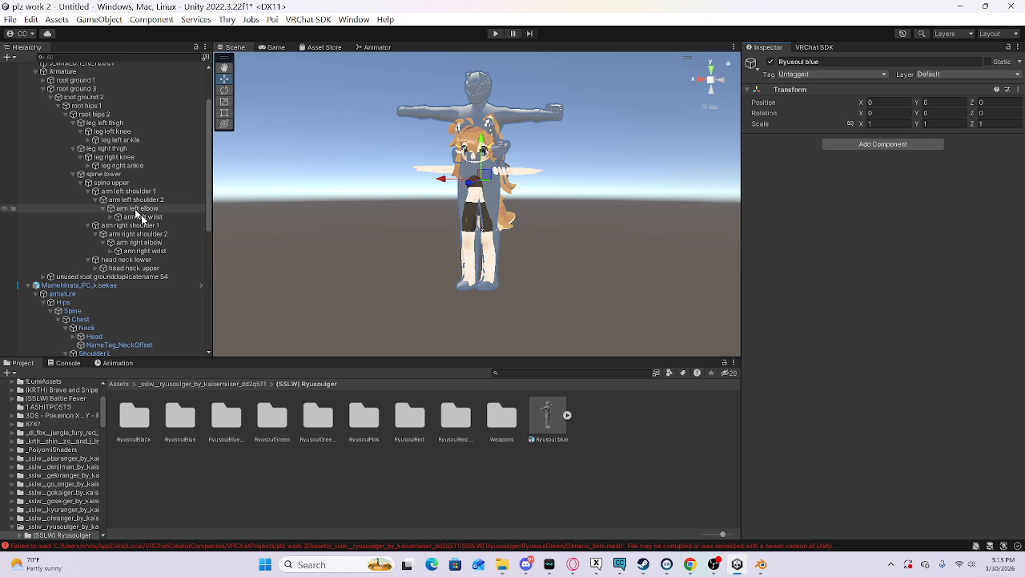
pyautogui.click(58, 252)
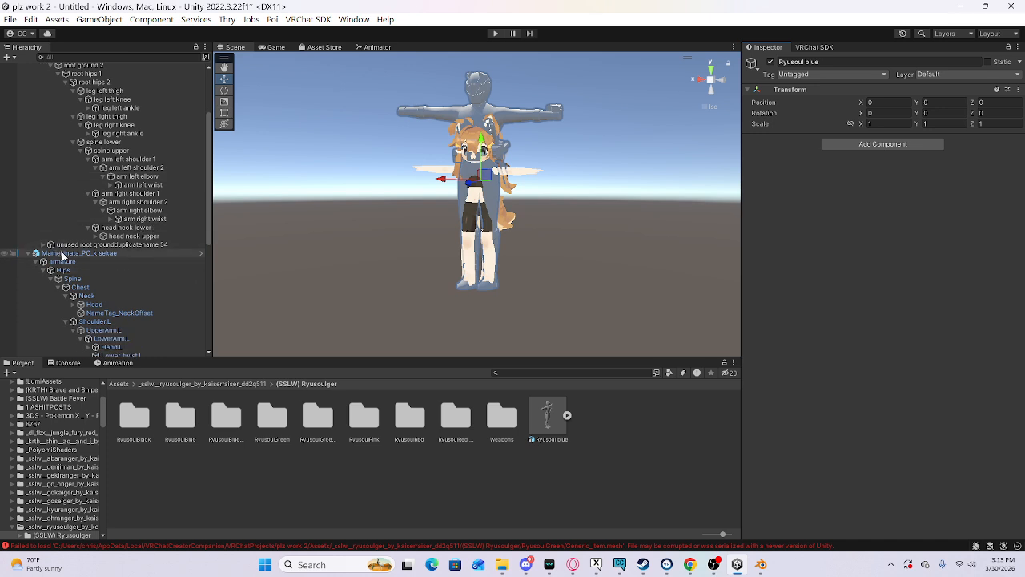
pyautogui.click(769, 63)
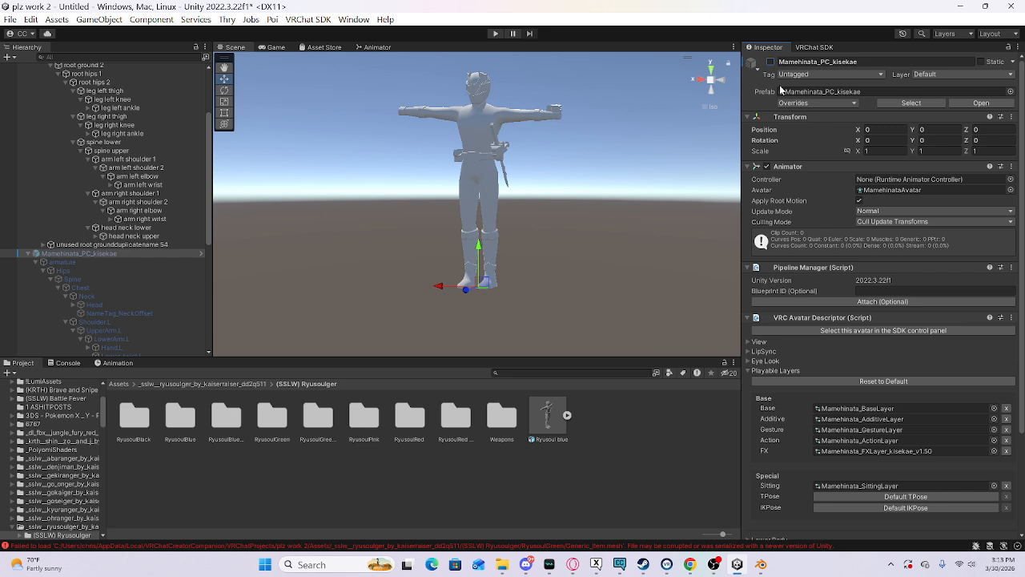
# Step: Apply the ch46_bl texture from the RyusoulBlue folder to the 5_wrist_0.1_16_16.001 mesh
pyautogui.doubleClick(164, 422)
pyautogui.scroll(3, 118, 179)
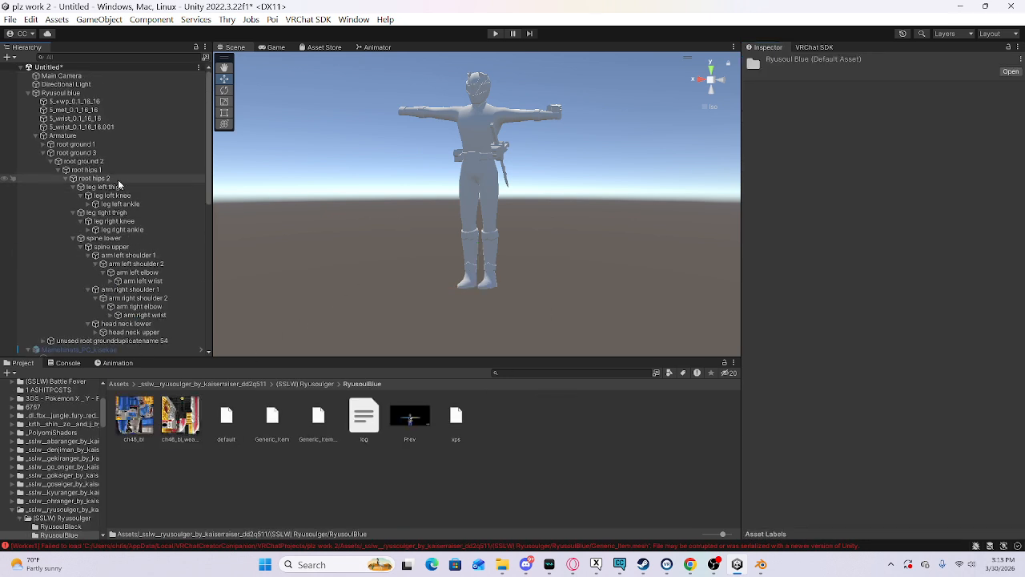
pyautogui.doubleClick(152, 128)
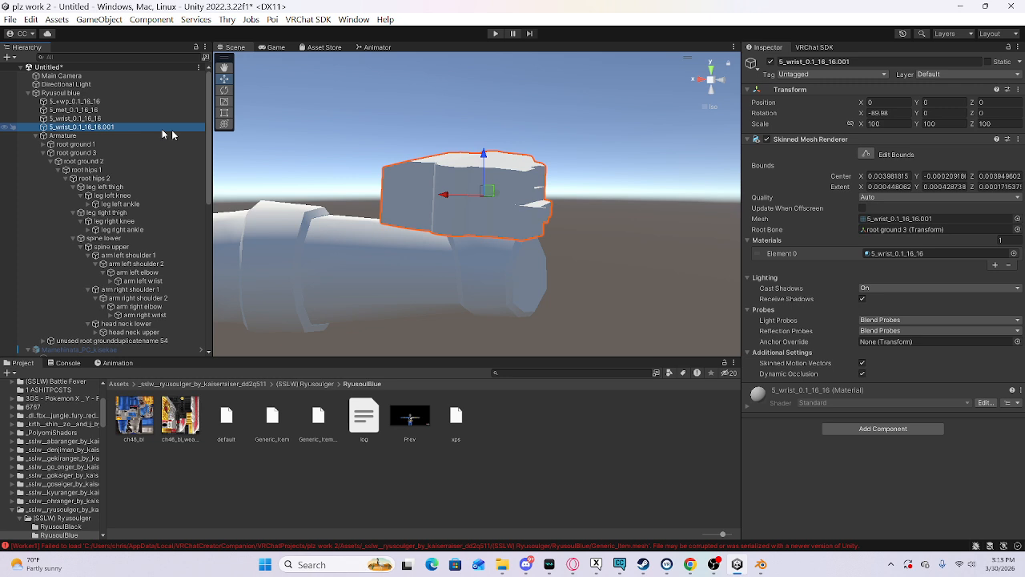
pyautogui.keyDown('alt'); pyautogui.moveTo(348, 161); pyautogui.dragTo(340, 233); pyautogui.keyUp('alt')
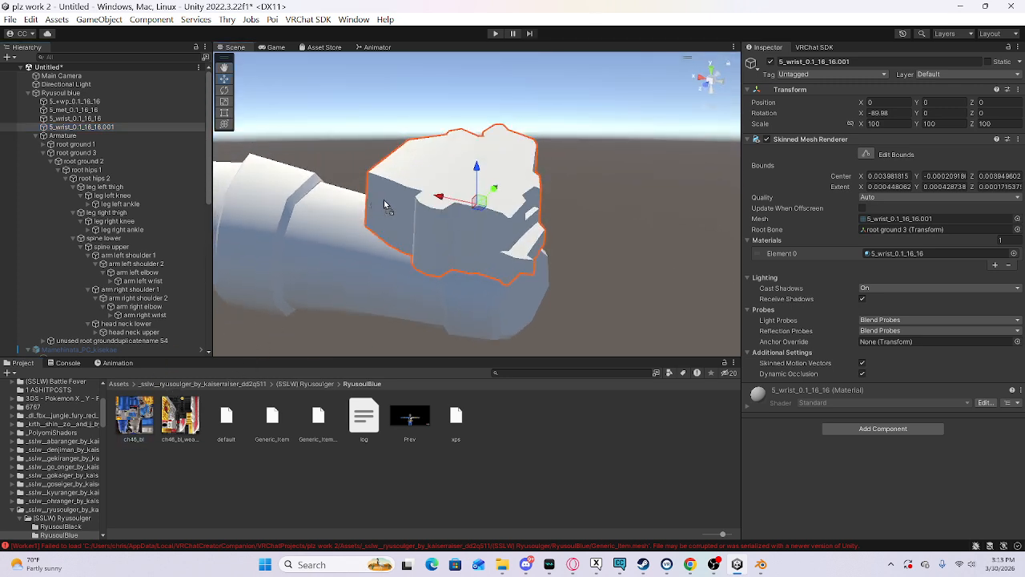
pyautogui.moveTo(383, 200); pyautogui.dragTo(383, 199)
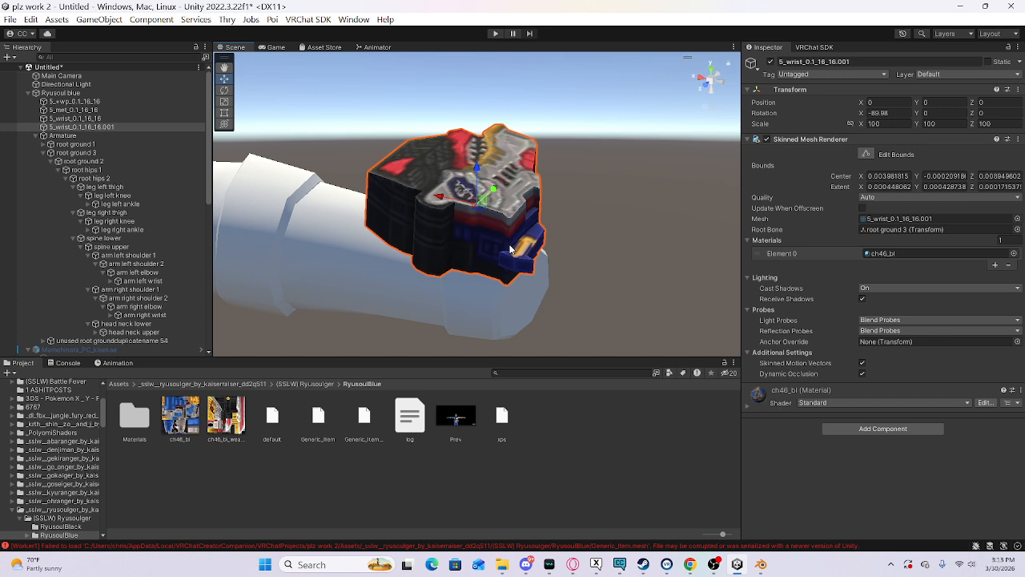
# Step: Change the ch46_bl material's shader to Poiyomi Toon
pyautogui.click(835, 402)
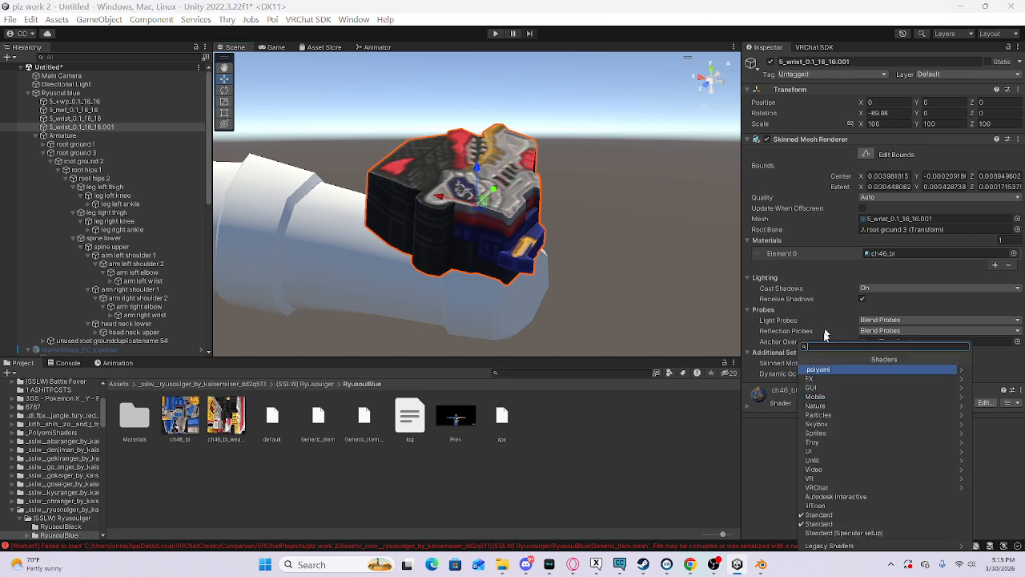
pyautogui.click(825, 369)
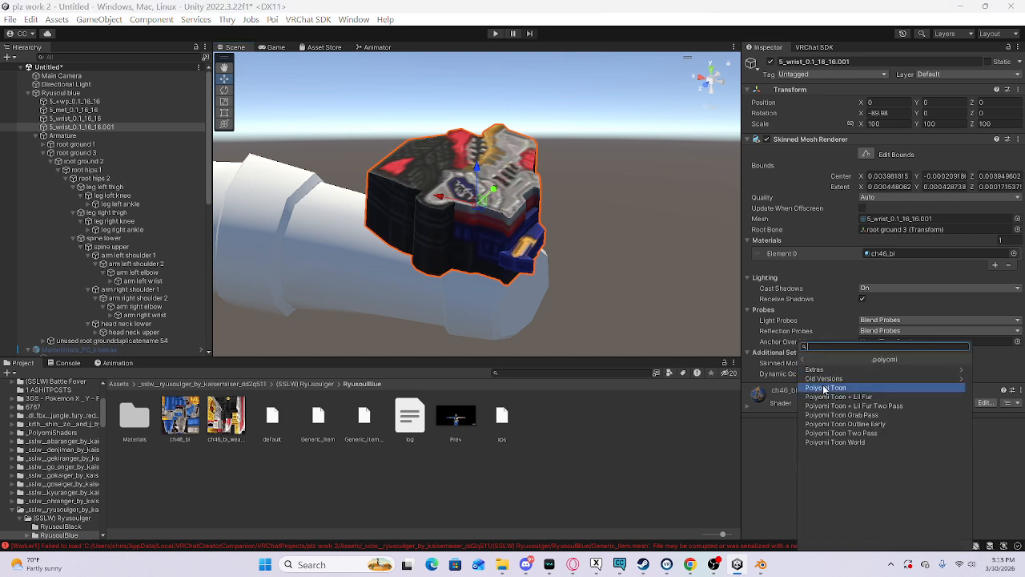
pyautogui.click(825, 388)
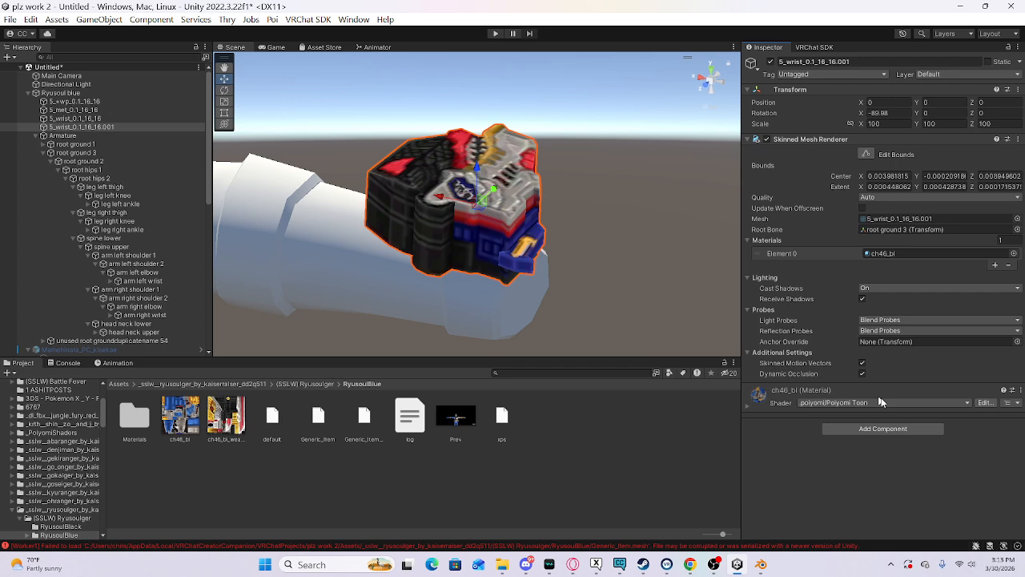
# Step: Texture the suit and helmet meshes with ch46_bl and the sword mesh 5_+wp_0.1_16_16 with ch46_bl_weapon
pyautogui.keyDown('alt'); pyautogui.moveTo(564, 315); pyautogui.dragTo(218, 357); pyautogui.keyUp('alt')
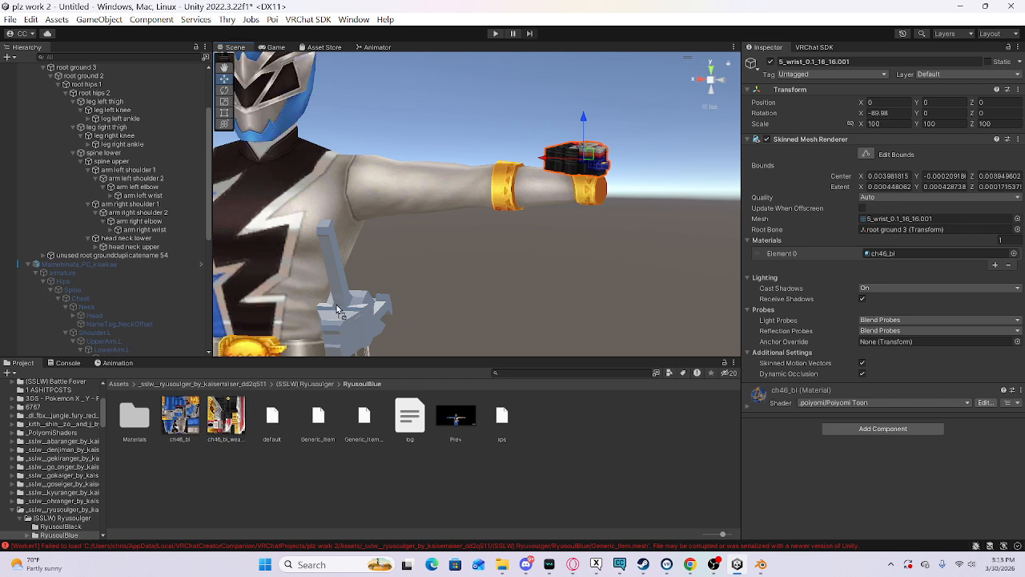
pyautogui.moveTo(335, 301); pyautogui.dragTo(346, 195, button='middle')
pyautogui.click(346, 195)
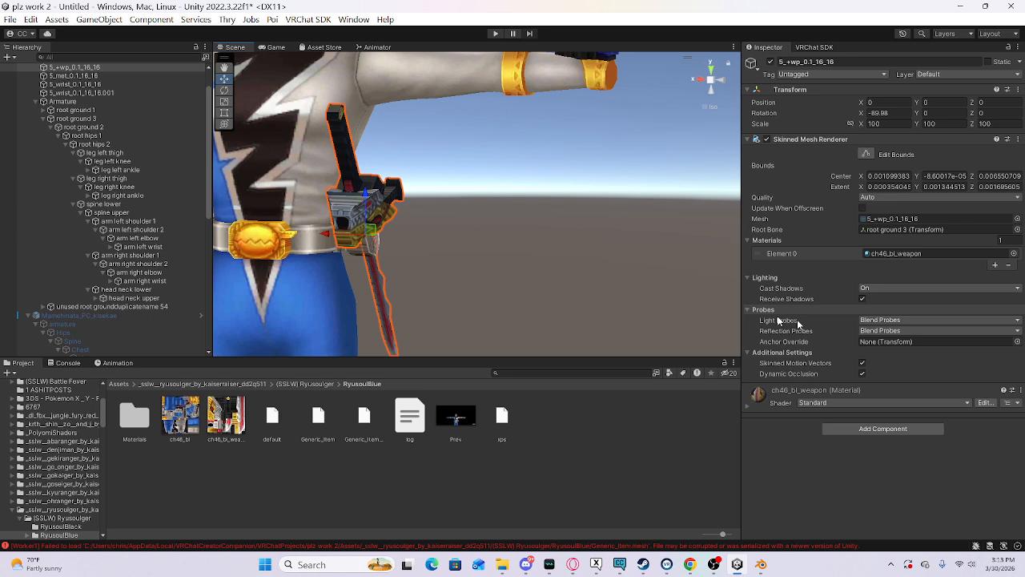
# Step: Change the ch46_bl_weapon material's shader to Poiyomi Toon
pyautogui.click(845, 403)
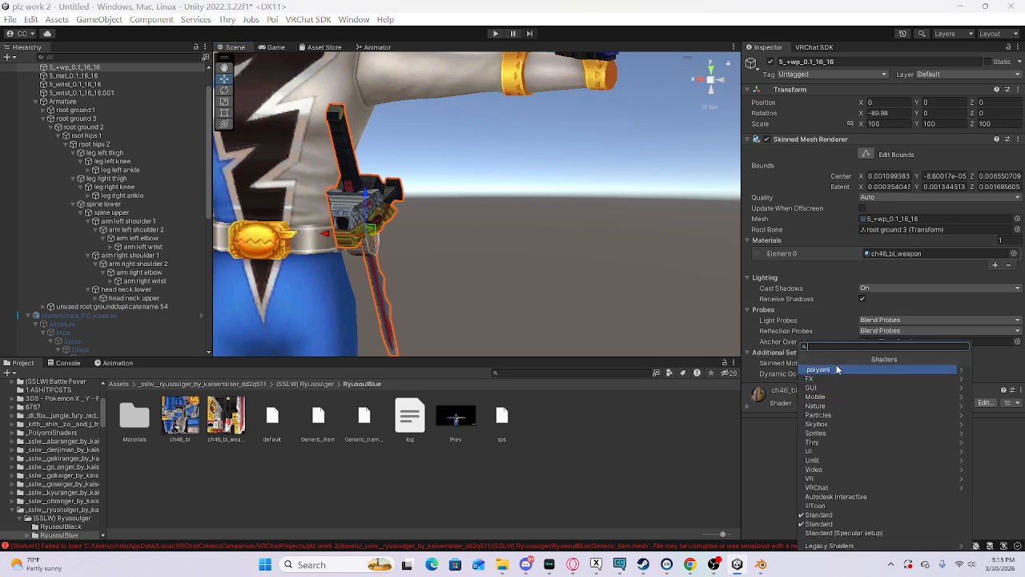
pyautogui.click(818, 369)
pyautogui.click(841, 389)
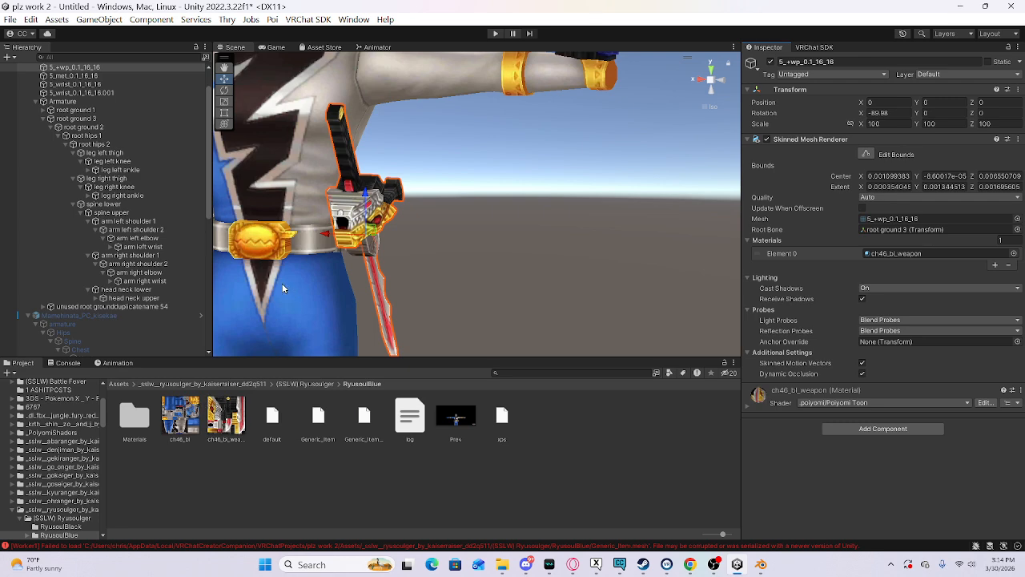
# Step: Set the filter mode of the ch46_bl and ch46_bl_weapon textures to Point (no filter) and apply the import settings
pyautogui.press('w')
pyautogui.moveTo(283, 284); pyautogui.dragTo(425, 244, button='right')
pyautogui.press('a')
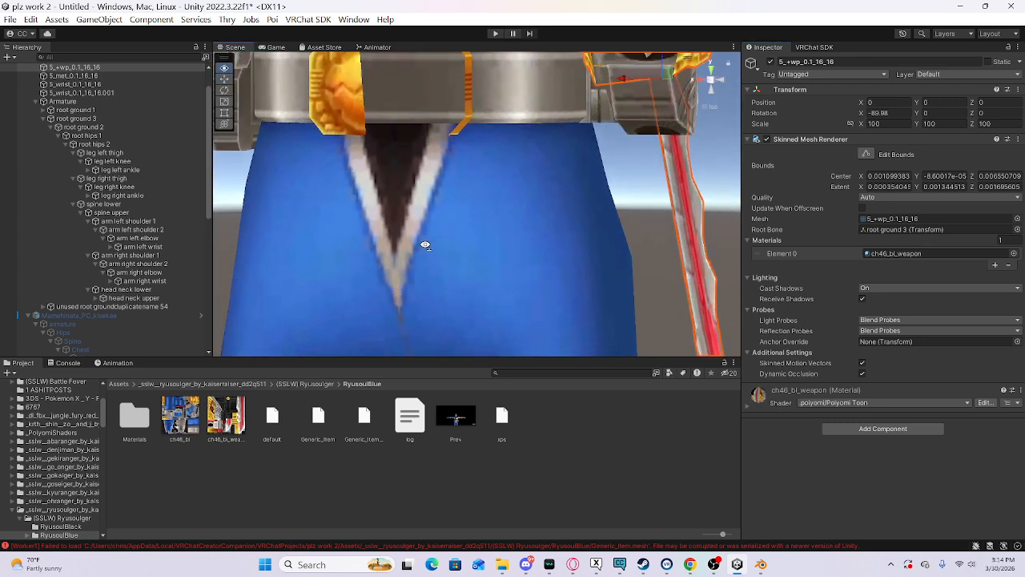
pyautogui.moveTo(425, 243)
pyautogui.mouseDown(button='middle')
pyautogui.moveTo(415, 275)
pyautogui.moveTo(453, 167)
pyautogui.moveTo(416, 252)
pyautogui.moveTo(423, 241)
pyautogui.mouseUp(button='middle')
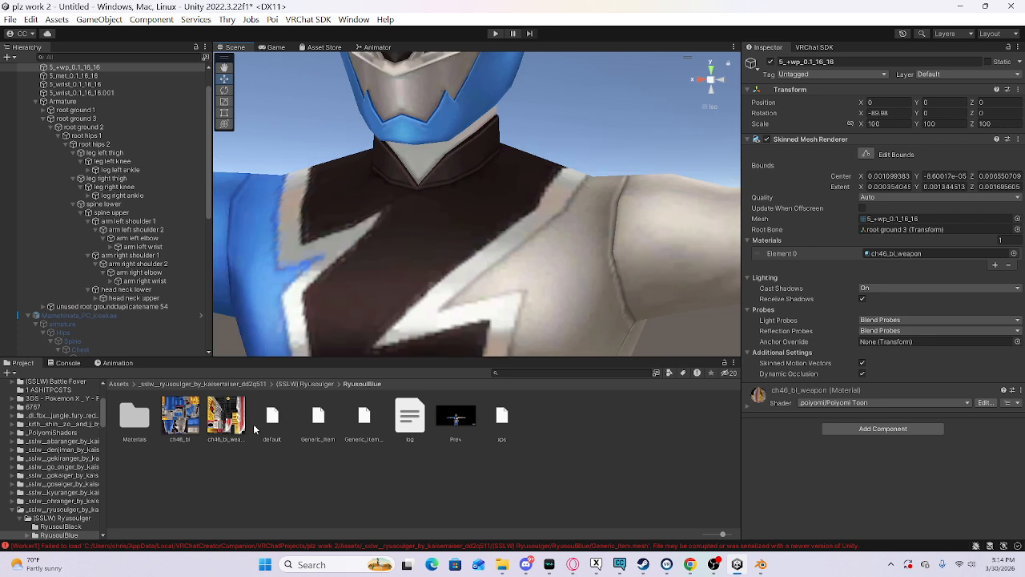
pyautogui.click(193, 418)
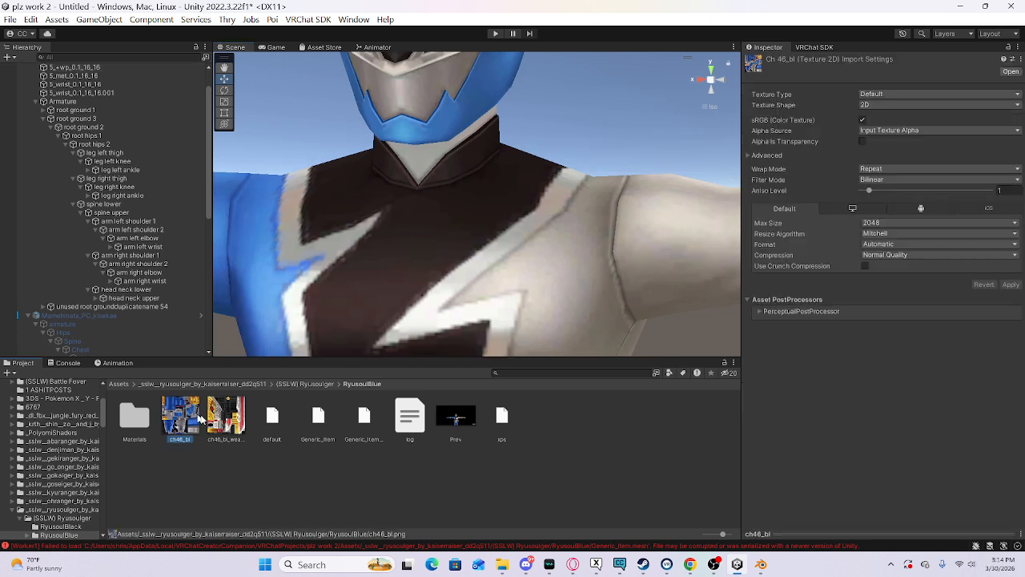
pyautogui.click(248, 415)
pyautogui.click(193, 423)
pyautogui.keyDown('ctrl'); pyautogui.click(216, 417); pyautogui.keyUp('ctrl')
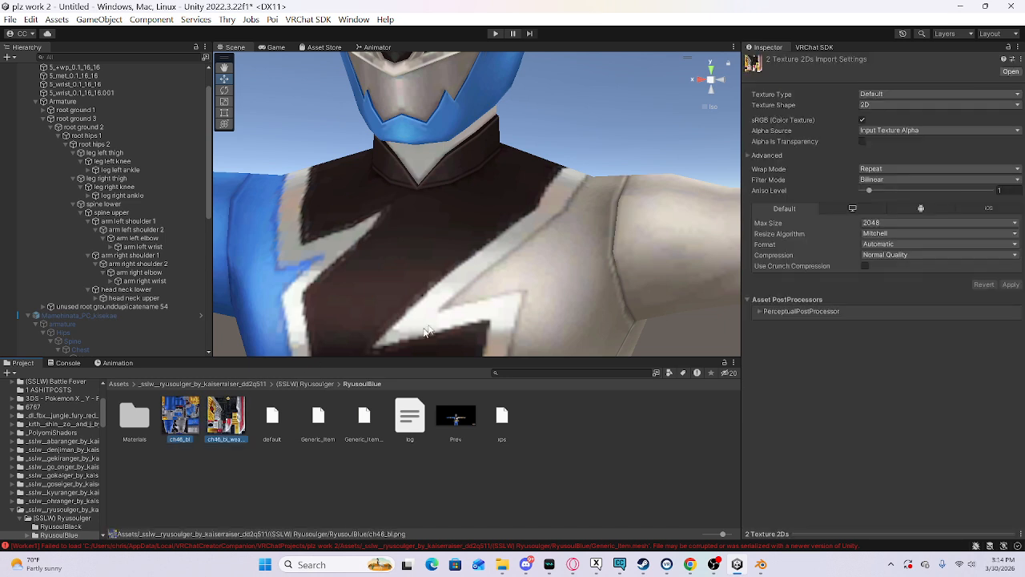
pyautogui.click(873, 181)
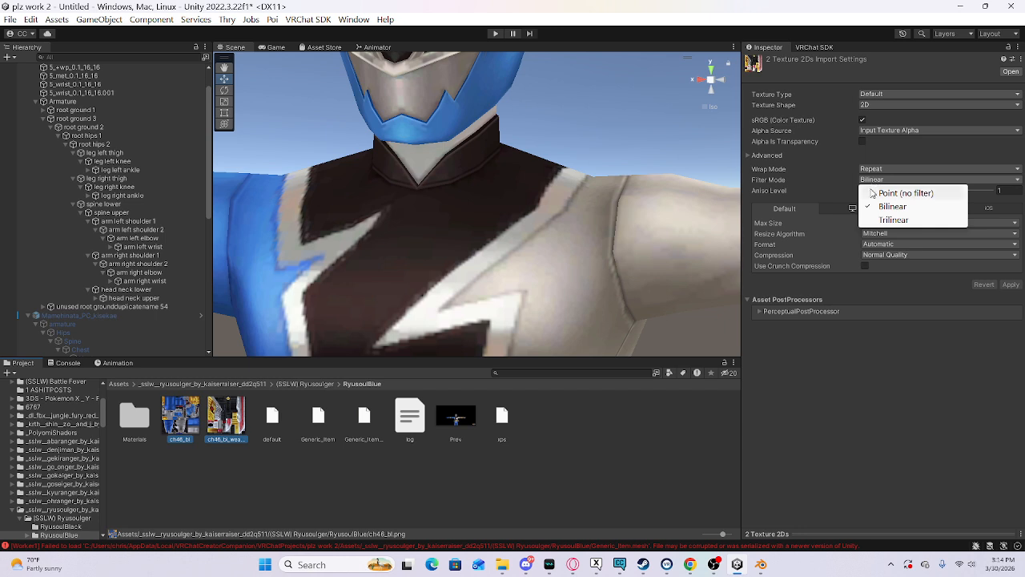
pyautogui.click(870, 193)
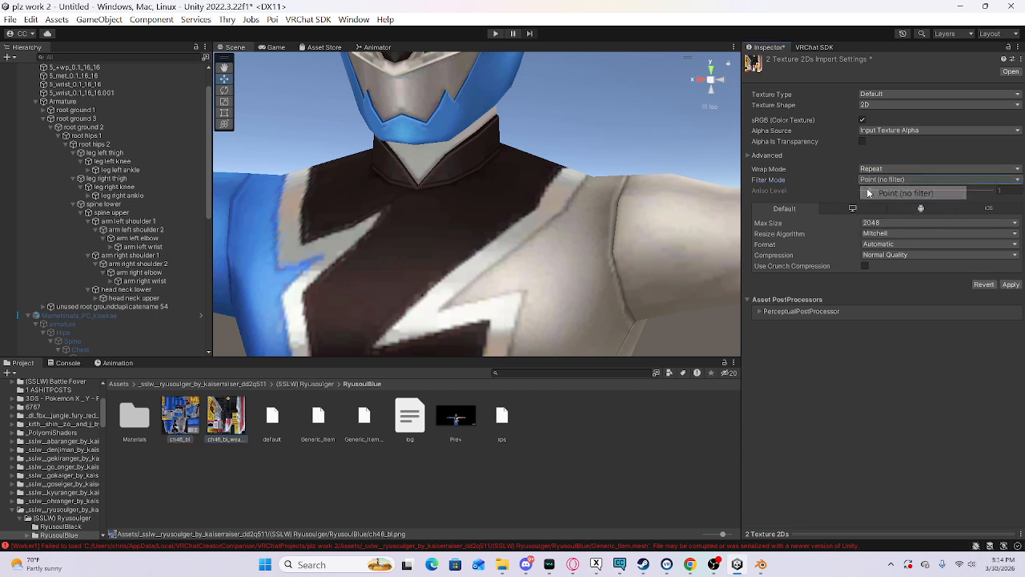
pyautogui.click(1011, 285)
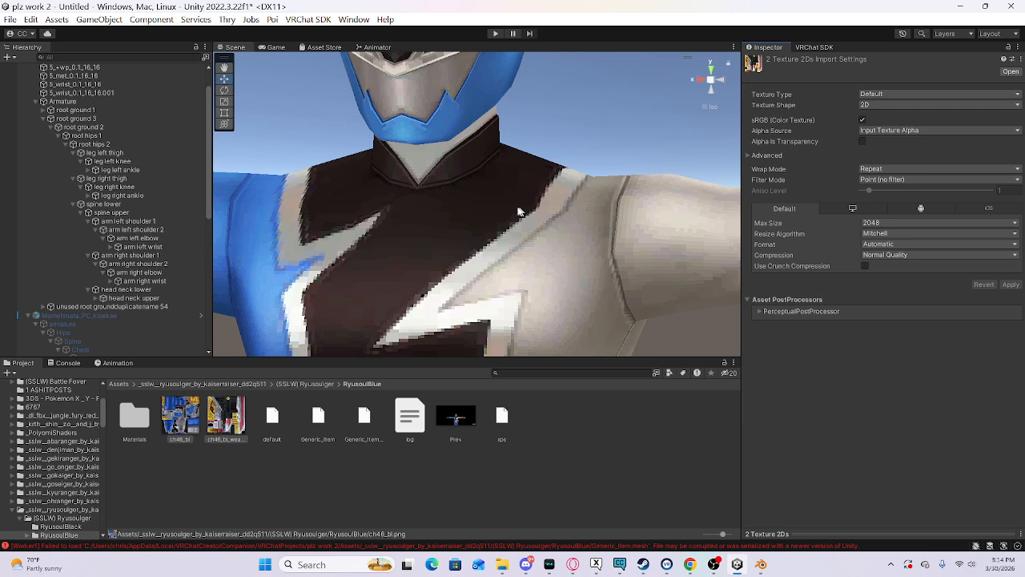
# Step: Inspect the textures on the Ryusoul blue model's helmet, suit, belt and sword from several angles
pyautogui.scroll(-8, 519, 210)
pyautogui.moveTo(573, 215); pyautogui.dragTo(524, 219, button='middle')
pyautogui.scroll(8, 526, 217)
pyautogui.moveTo(526, 216); pyautogui.dragTo(452, 231, button='right')
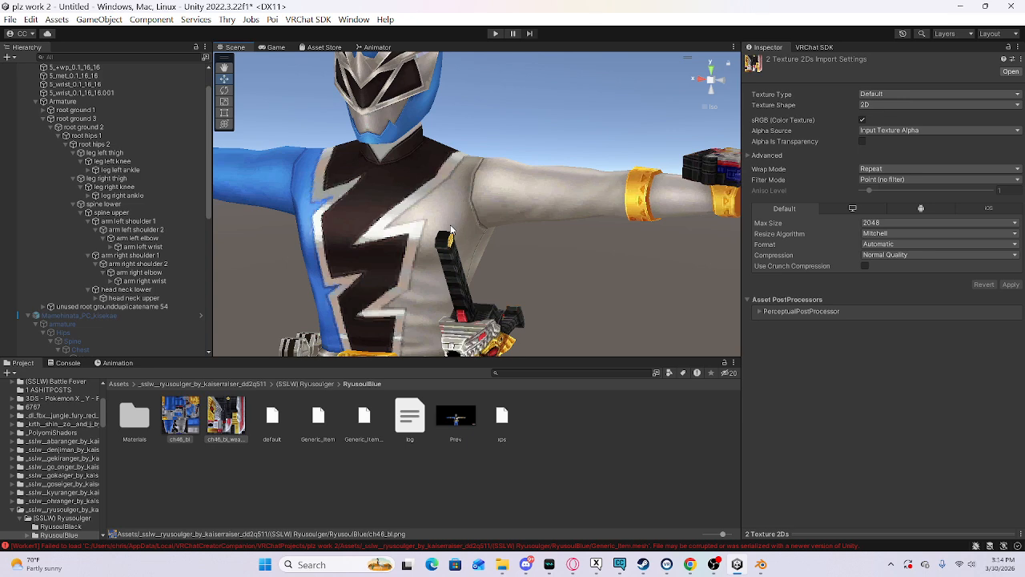
pyautogui.scroll(-5, 465, 214)
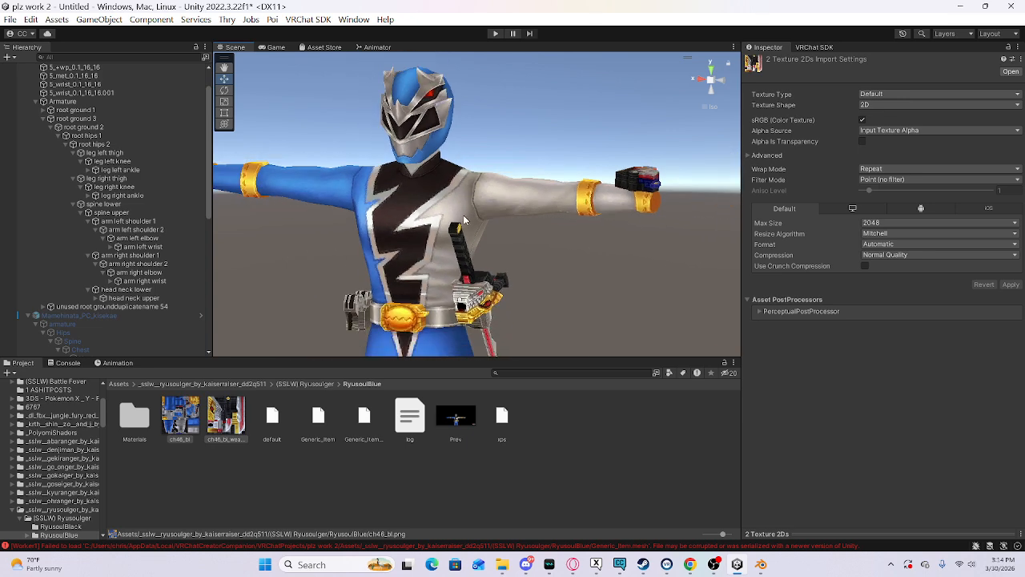
pyautogui.moveTo(465, 213); pyautogui.dragTo(530, 176, button='right')
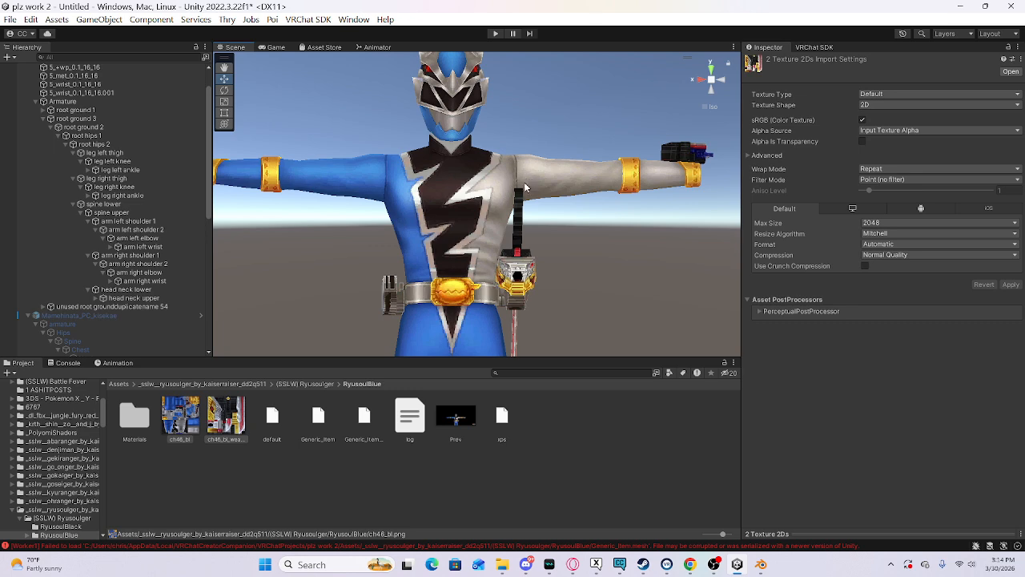
pyautogui.moveTo(404, 225); pyautogui.dragTo(525, 193, button='right')
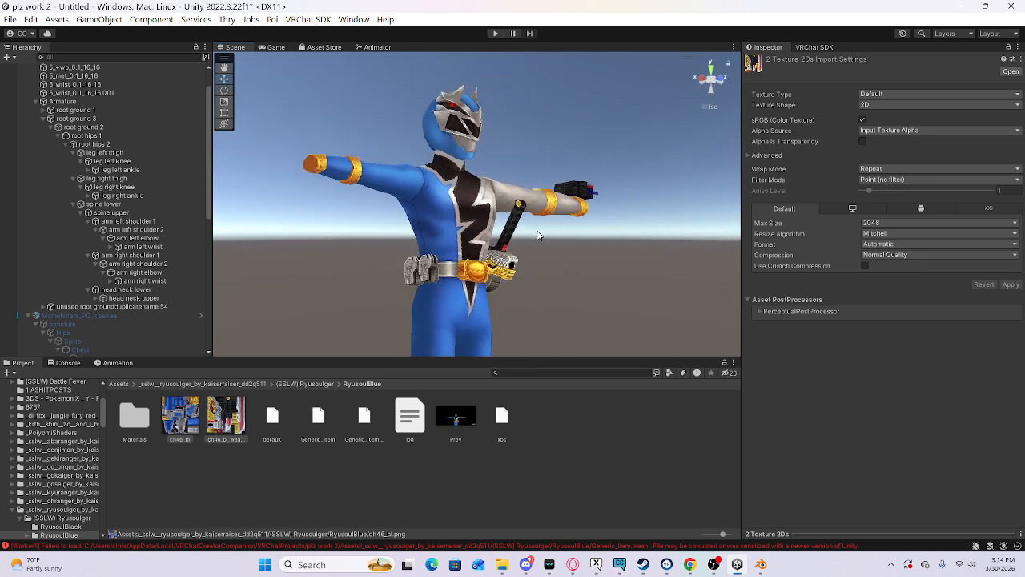
# Step: Reactivate the Mamehinata_PC_kisekae object so it shows alongside the Ryusoul blue model
pyautogui.click(84, 317)
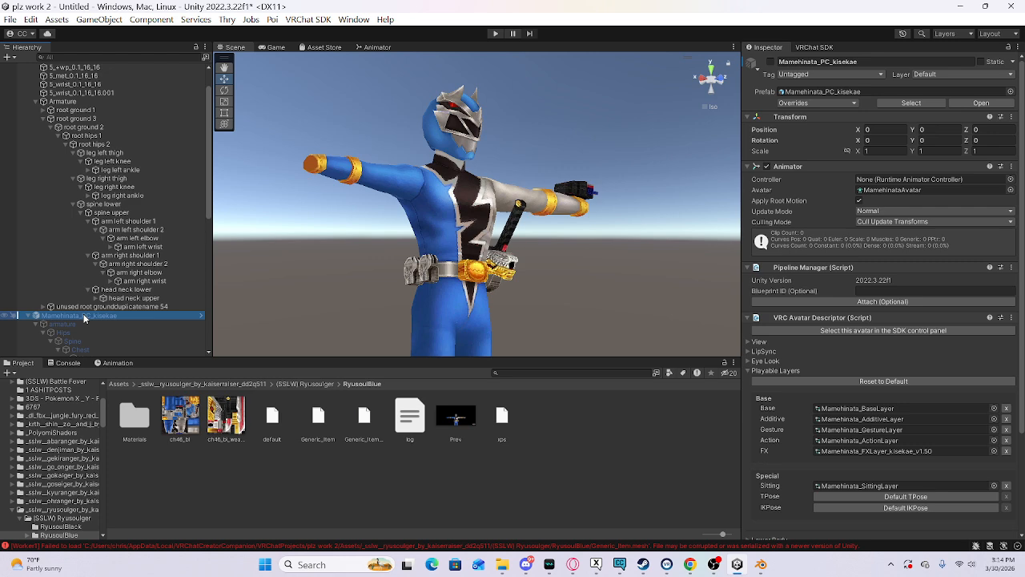
pyautogui.click(772, 71)
pyautogui.click(771, 62)
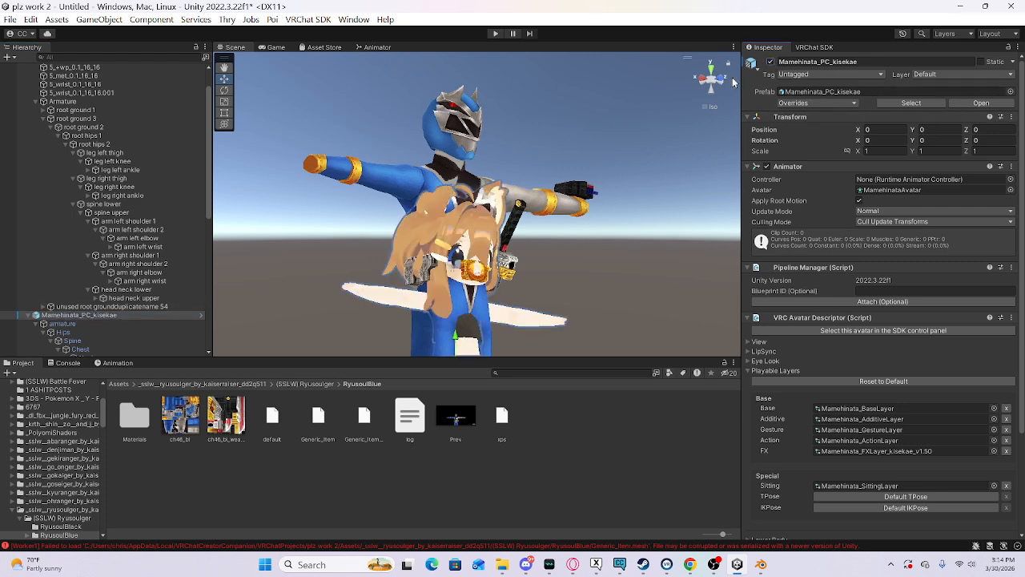
# Step: Scale the Ryusoul blue object to X 0.8, Y 0.68 and Z 0.8 to match the Mamehinata avatar
pyautogui.keyDown('alt'); pyautogui.moveTo(473, 163); pyautogui.dragTo(377, 221); pyautogui.keyUp('alt')
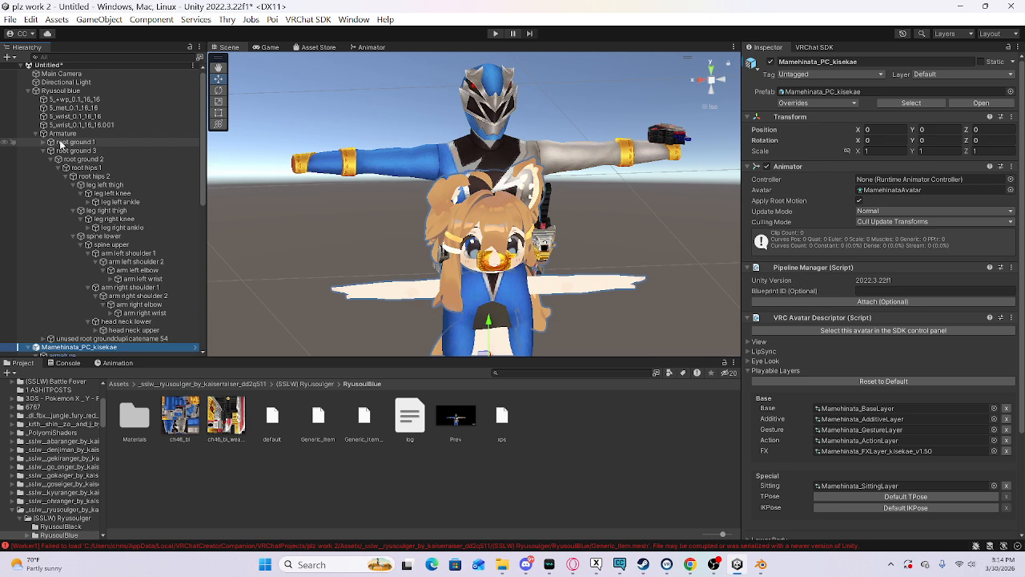
pyautogui.scroll(2, 113, 200)
pyautogui.click(120, 93)
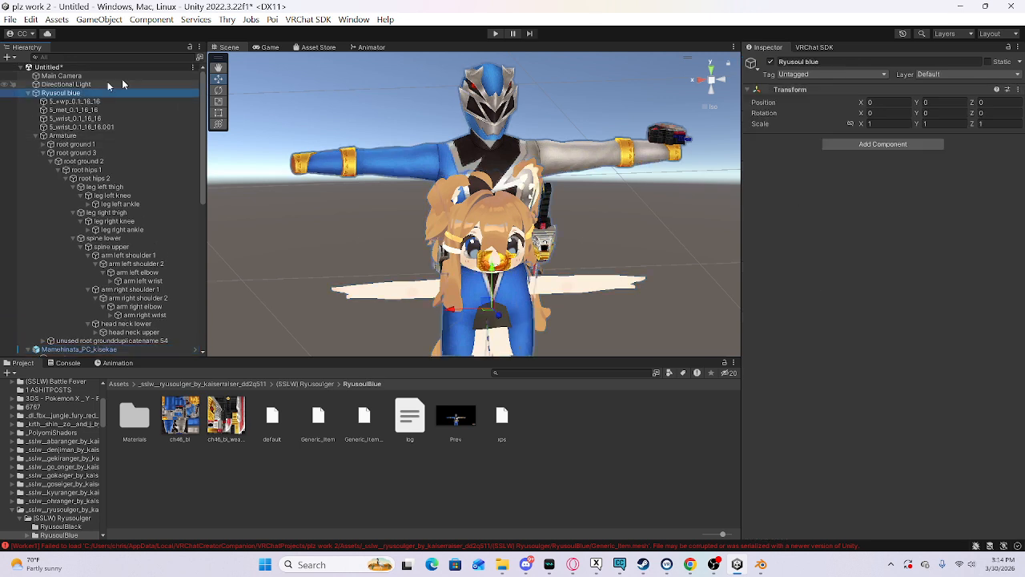
pyautogui.click(934, 125)
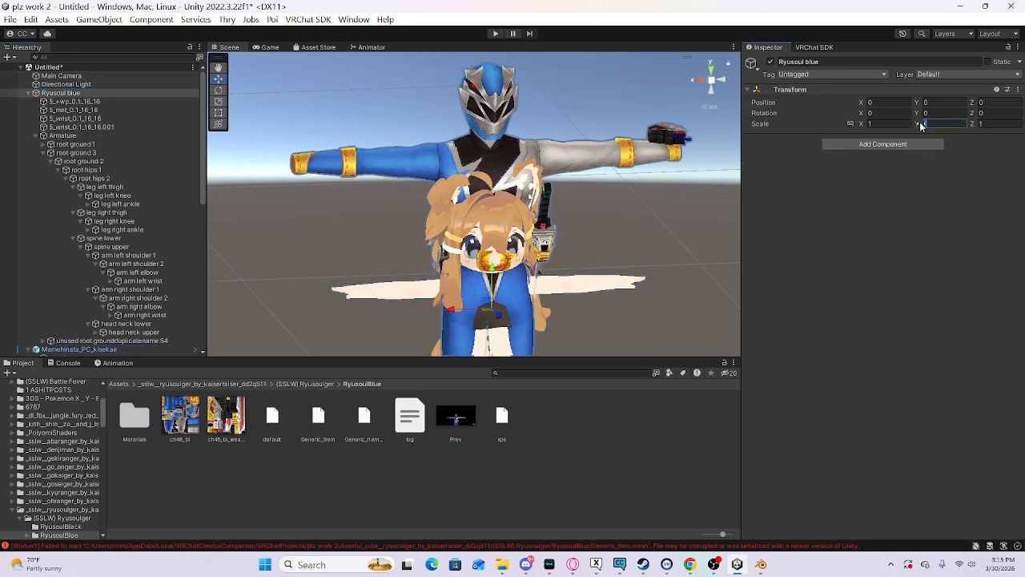
pyautogui.write('.68')
pyautogui.click(904, 123)
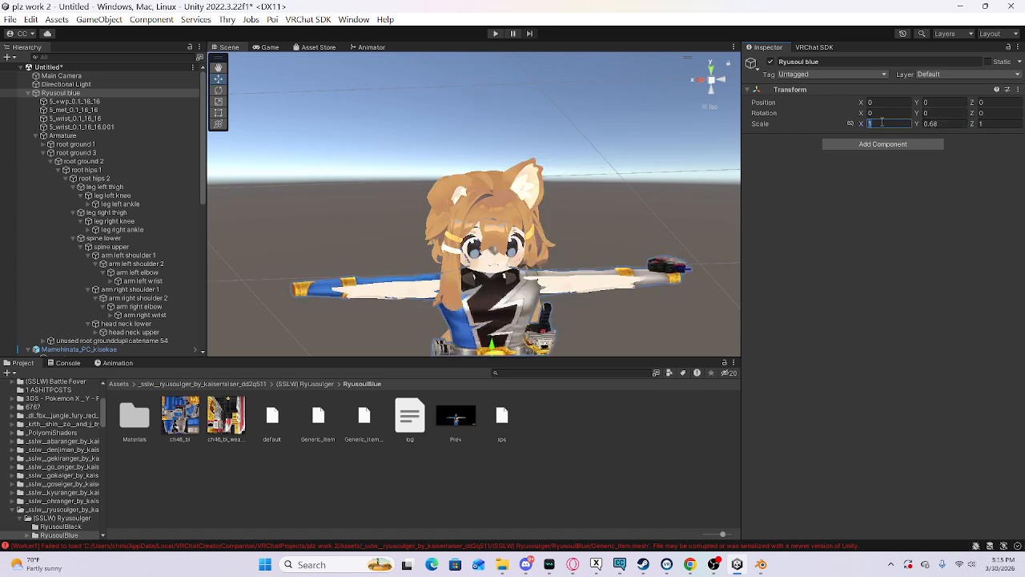
pyautogui.write('.8')
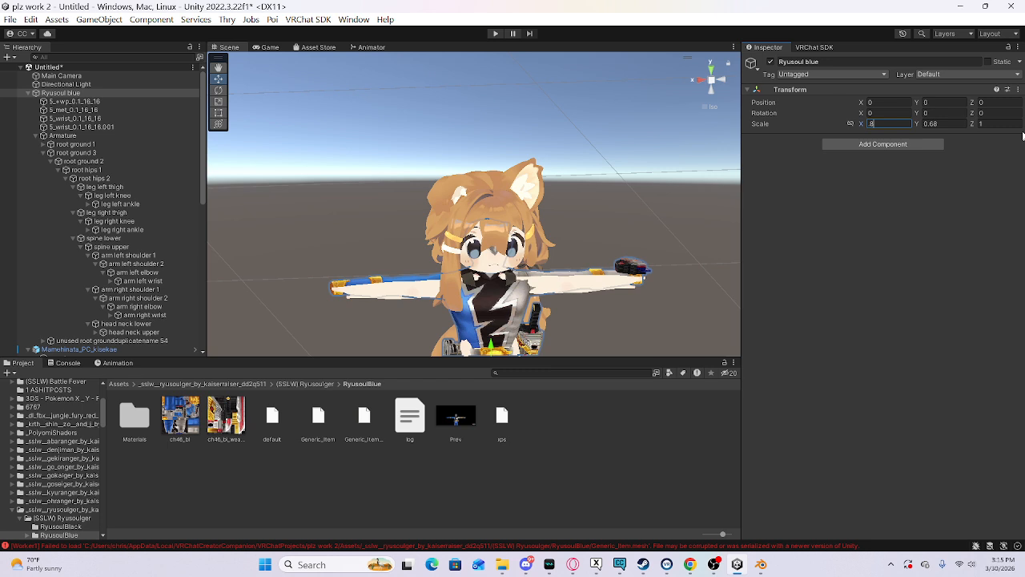
pyautogui.click(1011, 123)
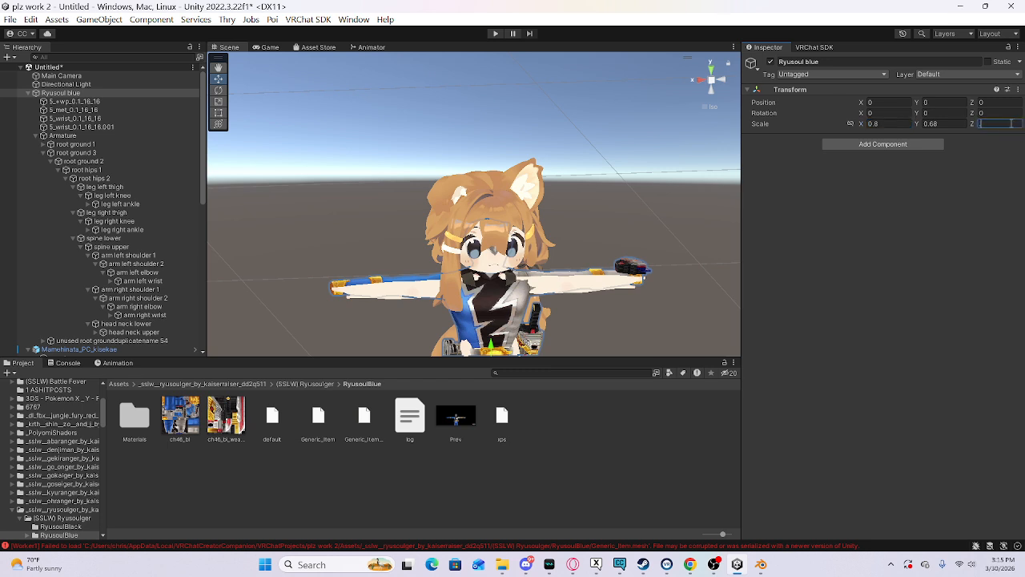
pyautogui.write('.8')
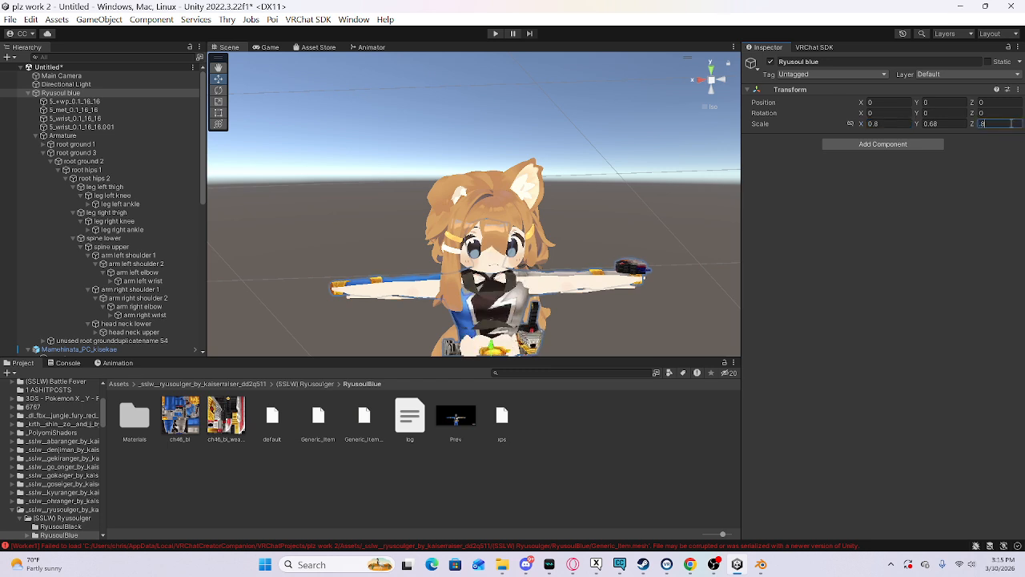
# Step: Set the Ryusoul blue object's Z position to 0.023 and check the whole body's fit against the avatar
pyautogui.click(1007, 102)
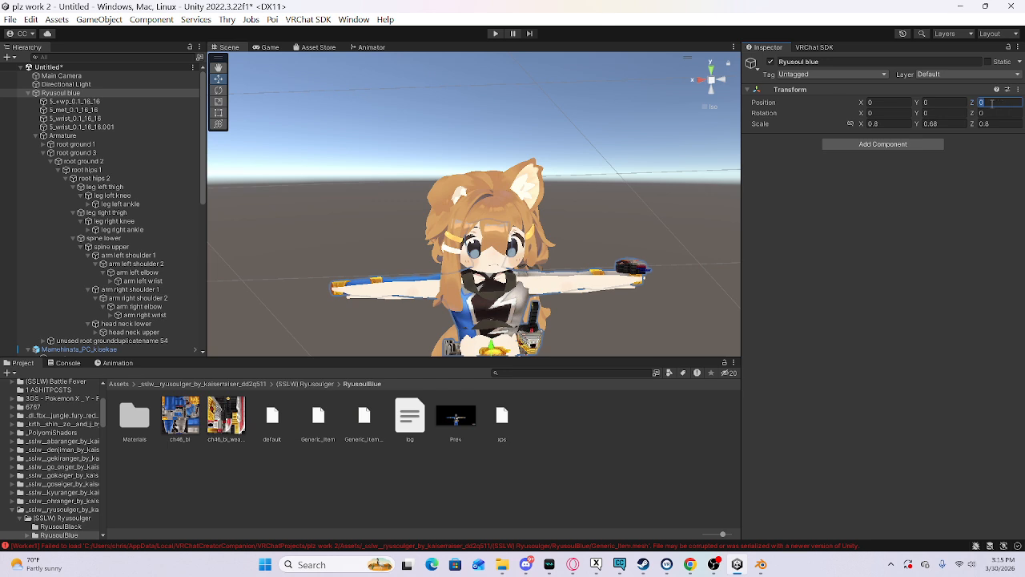
pyautogui.write('.023')
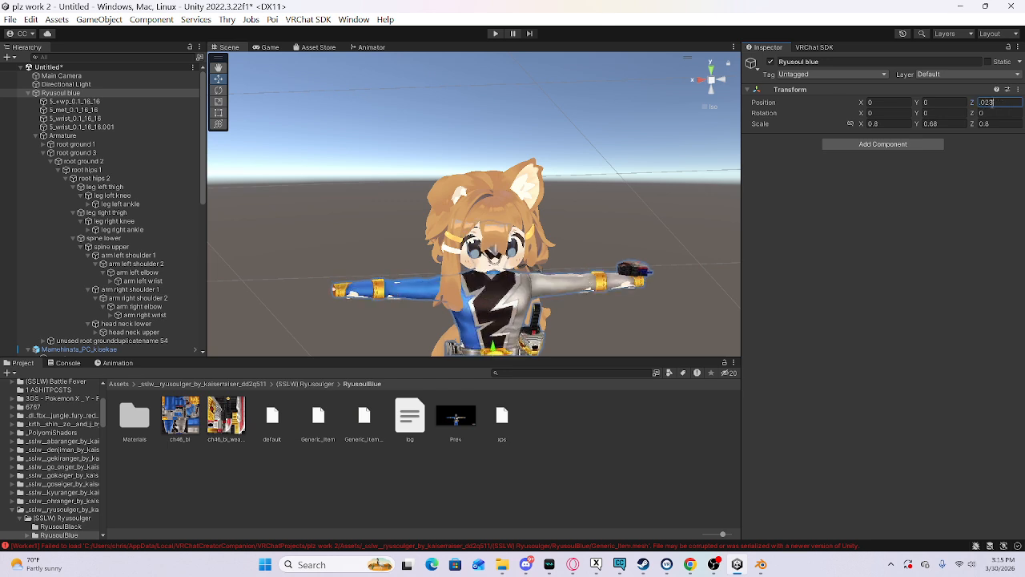
pyautogui.keyDown('alt'); pyautogui.moveTo(429, 258); pyautogui.dragTo(449, 229); pyautogui.keyUp('alt')
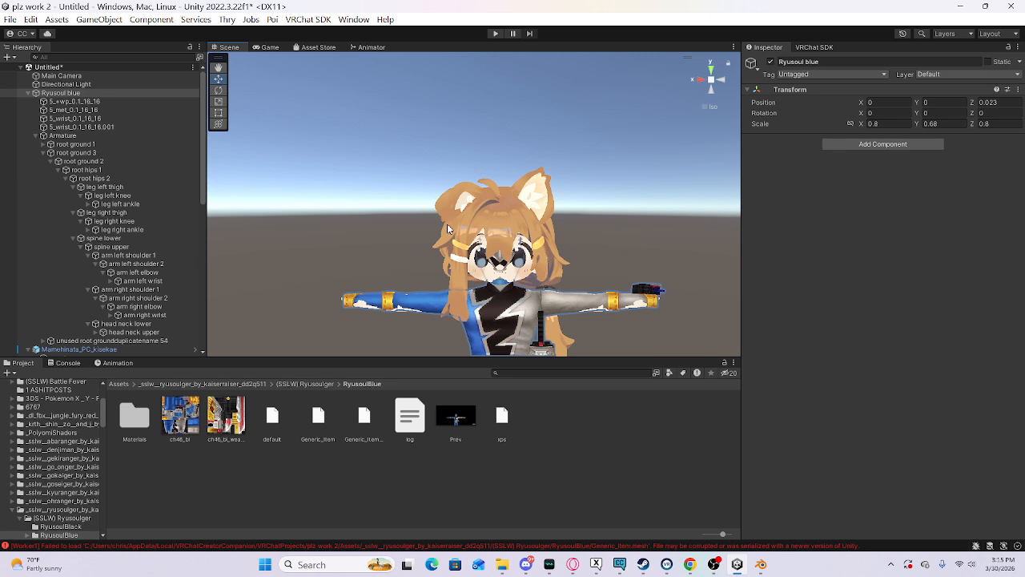
pyautogui.moveTo(517, 299); pyautogui.dragTo(480, 189, button='middle')
pyautogui.scroll(-4, 472, 113)
pyautogui.moveTo(512, 228); pyautogui.dragTo(481, 130, button='middle')
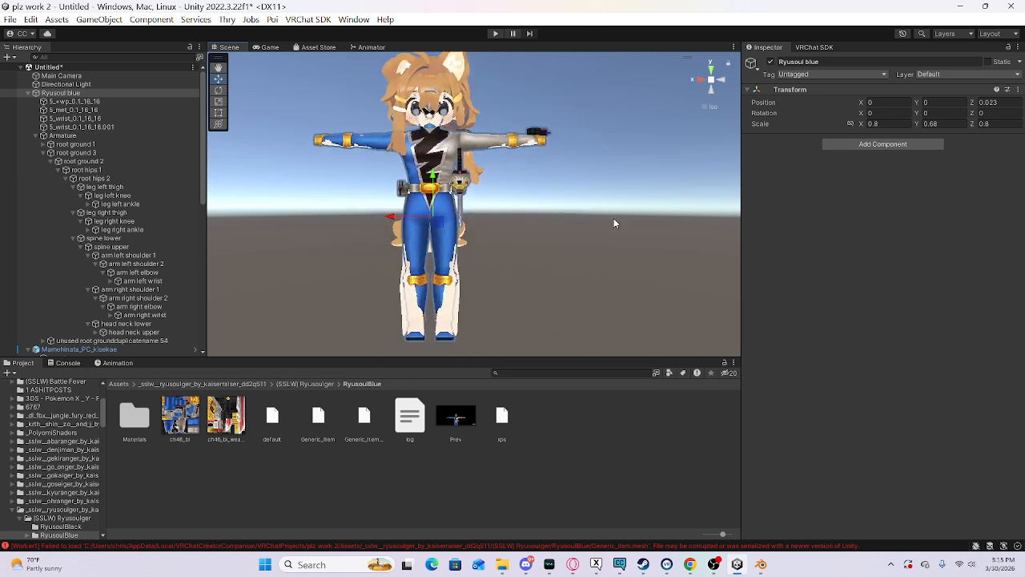
# Step: Set the Y scale of the arm left shoulder 2 and arm right shoulder 2 bones together to 0.8
pyautogui.click(138, 299)
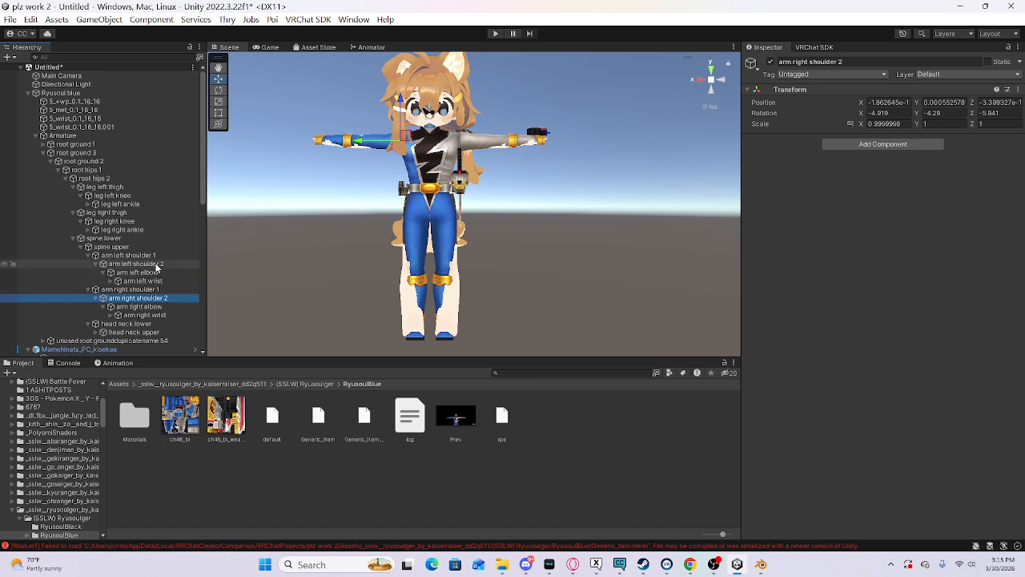
pyautogui.keyDown('ctrl'); pyautogui.click(157, 268); pyautogui.keyUp('ctrl')
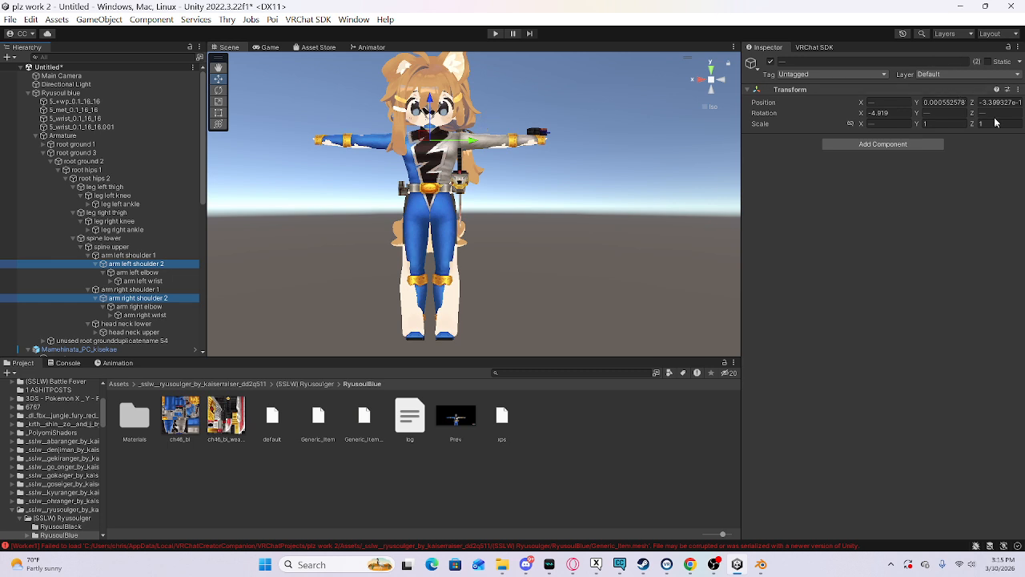
pyautogui.click(941, 120)
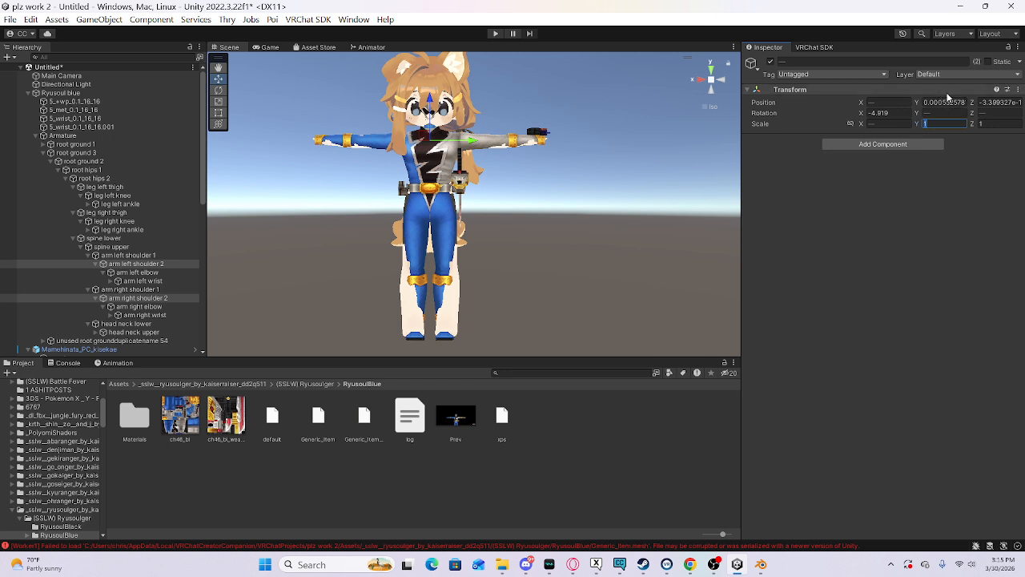
pyautogui.write('.8')
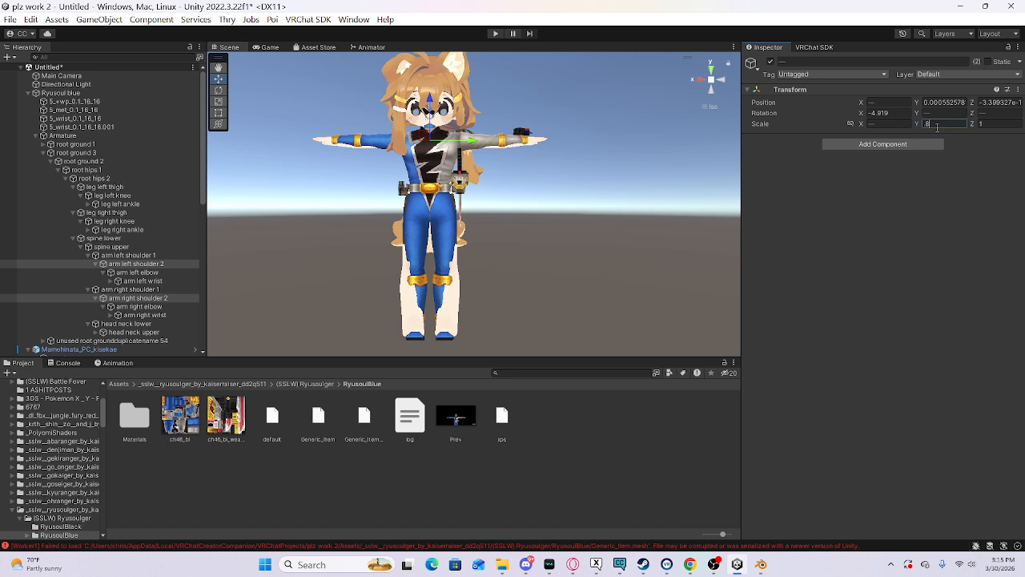
pyautogui.click(901, 127)
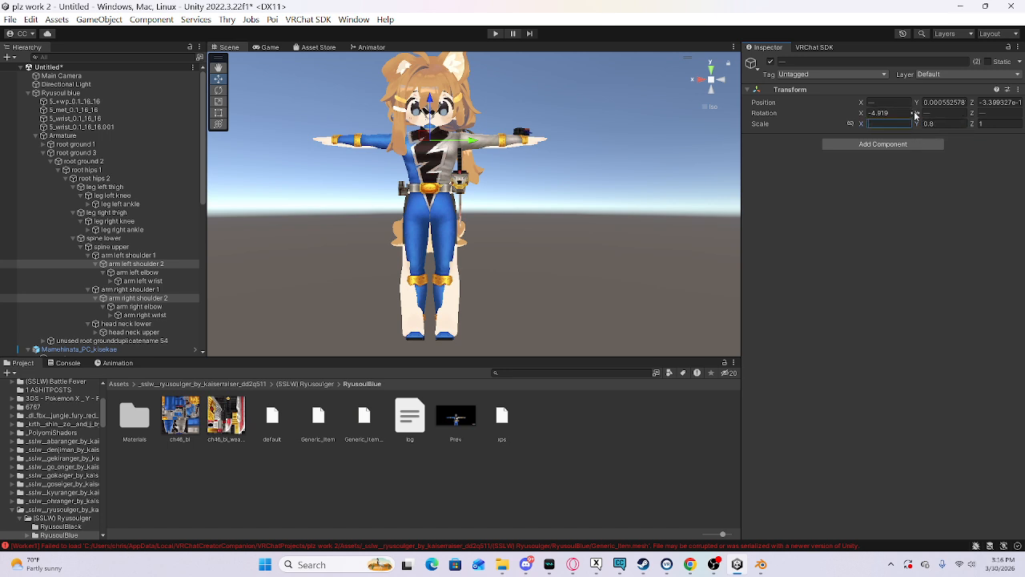
# Step: Set the scale of both shoulder 2 bones to 1.1 on X and 1.3 on Z
pyautogui.write('1.1')
pyautogui.click(989, 123)
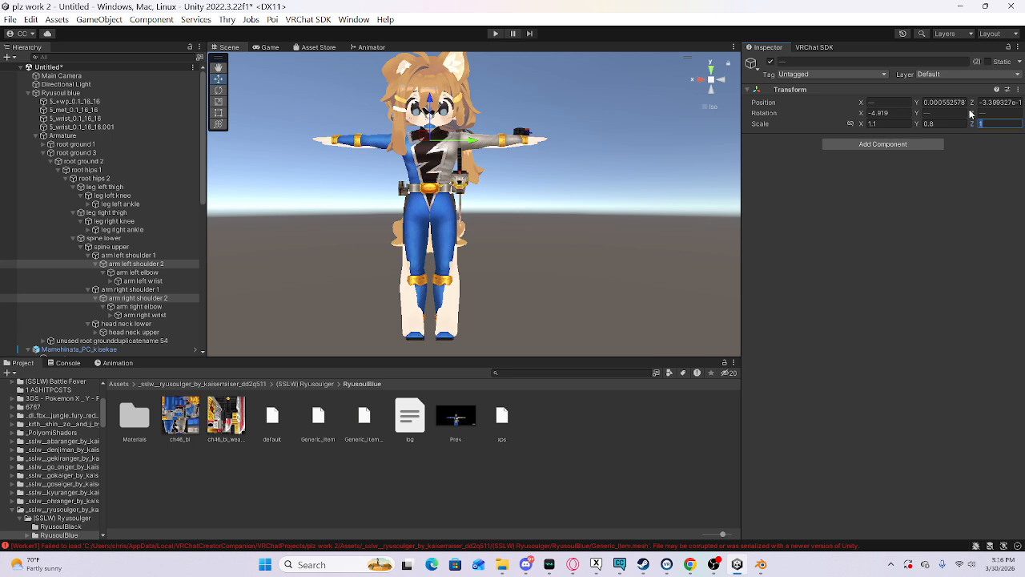
pyautogui.write('1.3')
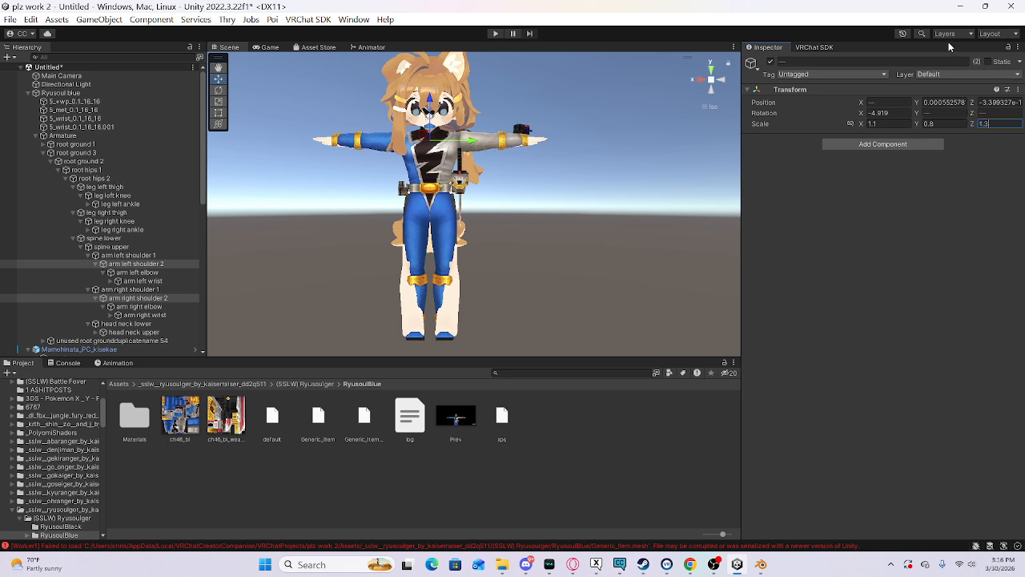
# Step: Set the scale of the left and right elbow bones to 1 on Y and 1.1 on Z
pyautogui.click(160, 306)
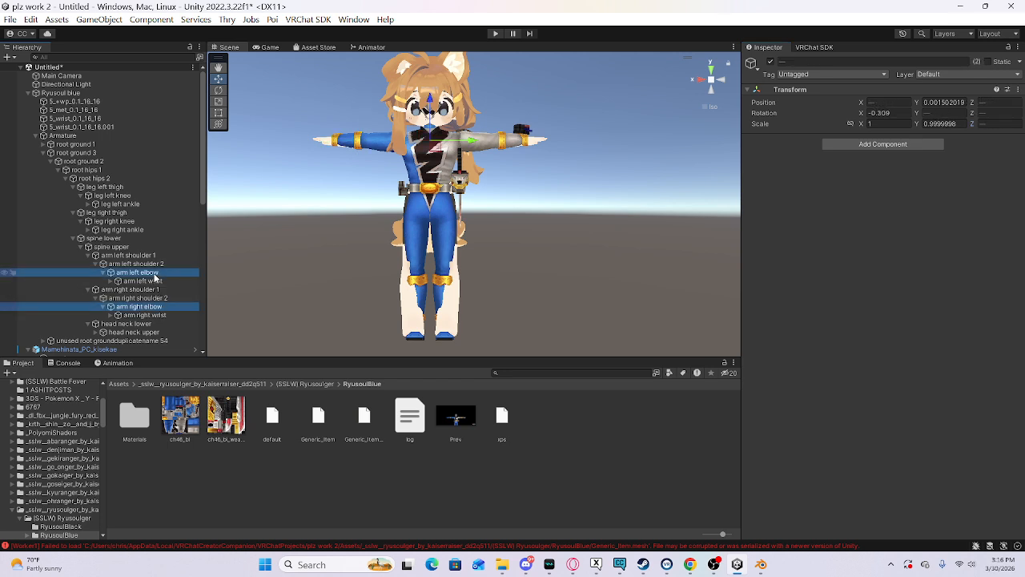
pyautogui.keyDown('ctrl'); pyautogui.click(155, 275); pyautogui.keyUp('ctrl')
pyautogui.click(884, 124)
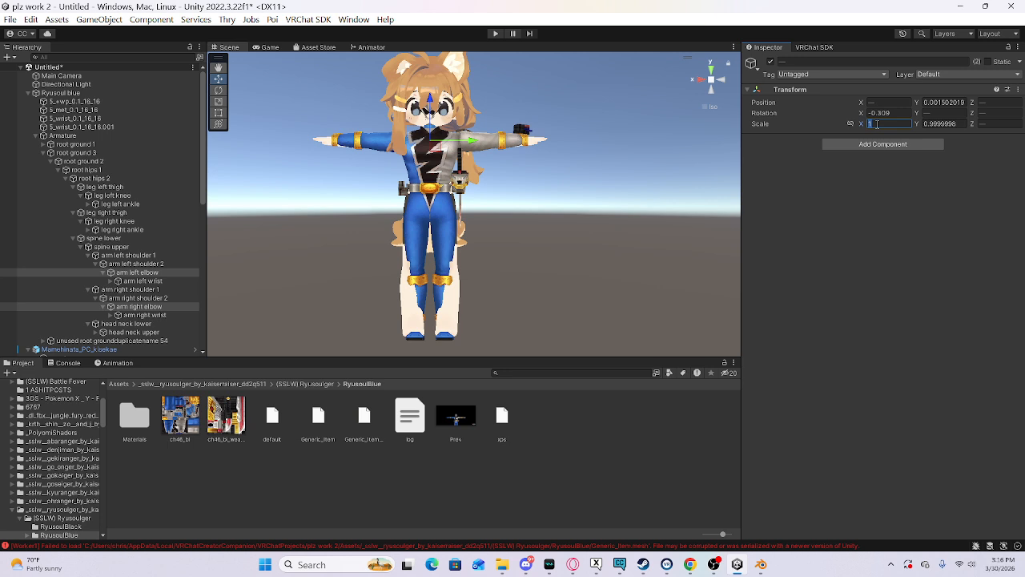
pyautogui.press('Tab')
pyautogui.write('1')
pyautogui.click(986, 124)
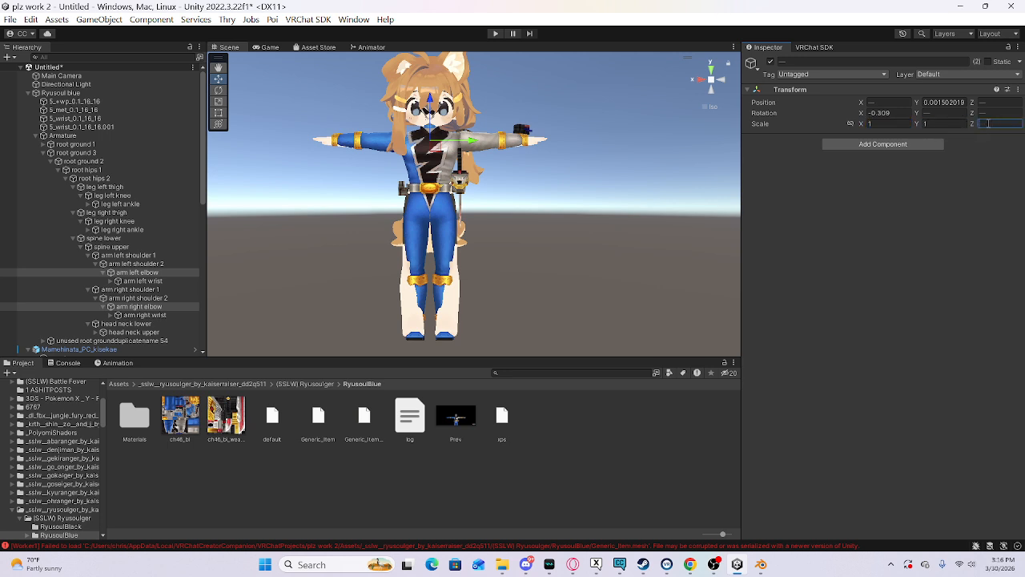
pyautogui.write('1.1')
# Step: Rotate the arm left shoulder 2 bone to about -6.6 on X to line the sleeve up with the avatar's arm
pyautogui.scroll(2, 392, 221)
pyautogui.moveTo(391, 221); pyautogui.dragTo(542, 314, button='middle')
pyautogui.scroll(5, 376, 222)
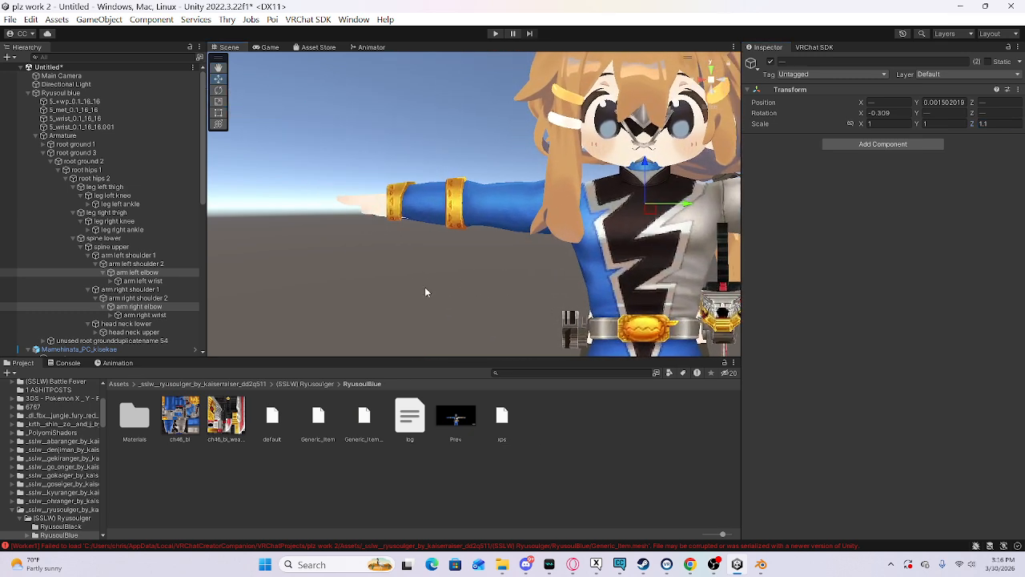
pyautogui.click(152, 265)
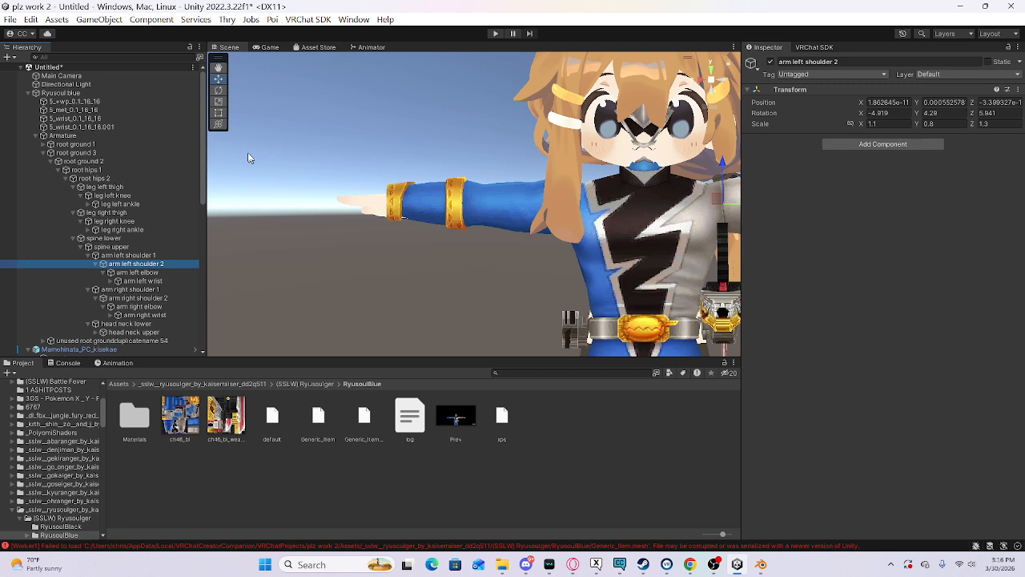
pyautogui.click(217, 90)
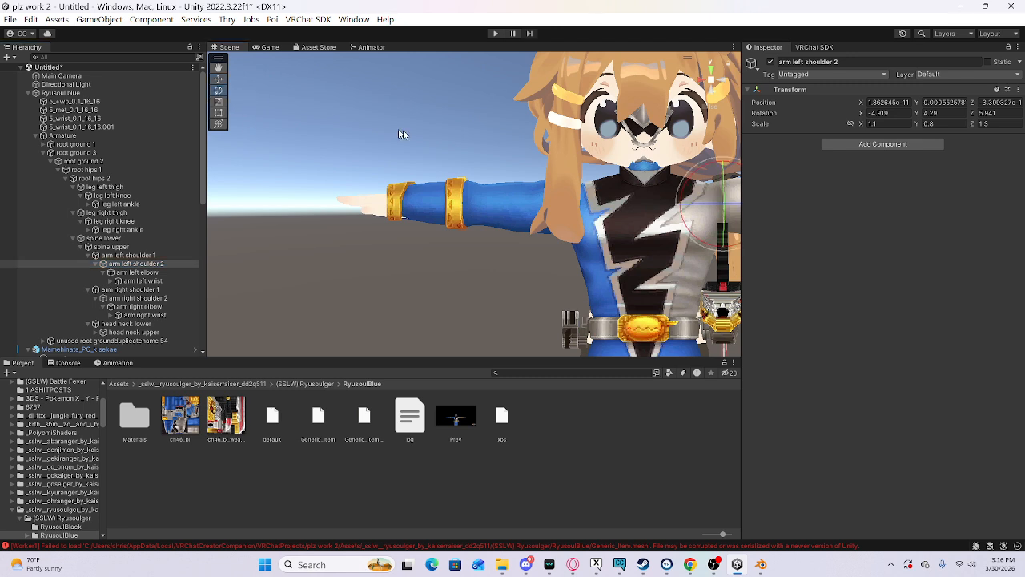
pyautogui.moveTo(570, 223); pyautogui.dragTo(532, 232, button='middle')
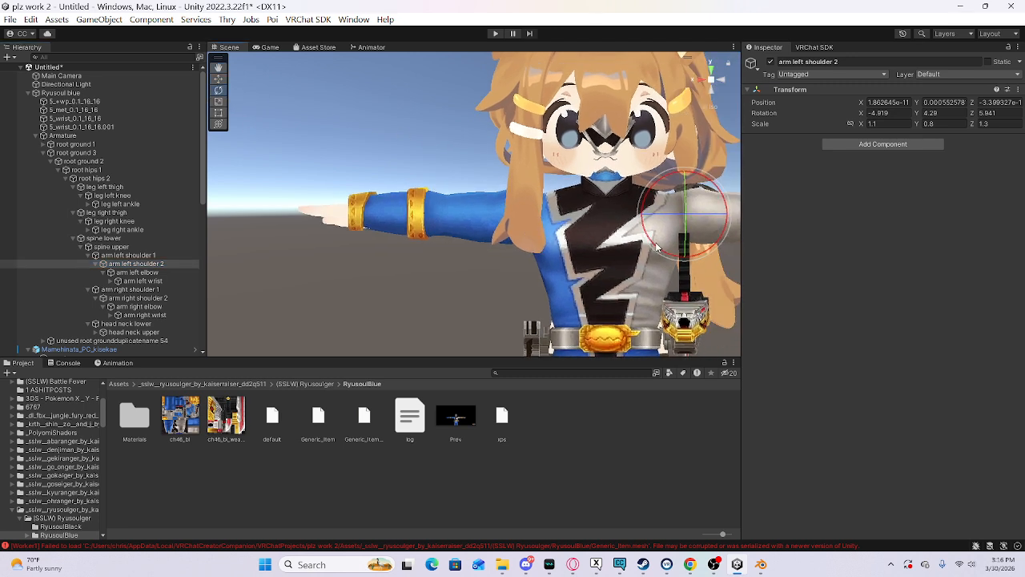
pyautogui.moveTo(655, 243); pyautogui.dragTo(653, 285)
pyautogui.hotkey('ctrl', 'z')
pyautogui.moveTo(652, 285); pyautogui.dragTo(294, 246, button='middle')
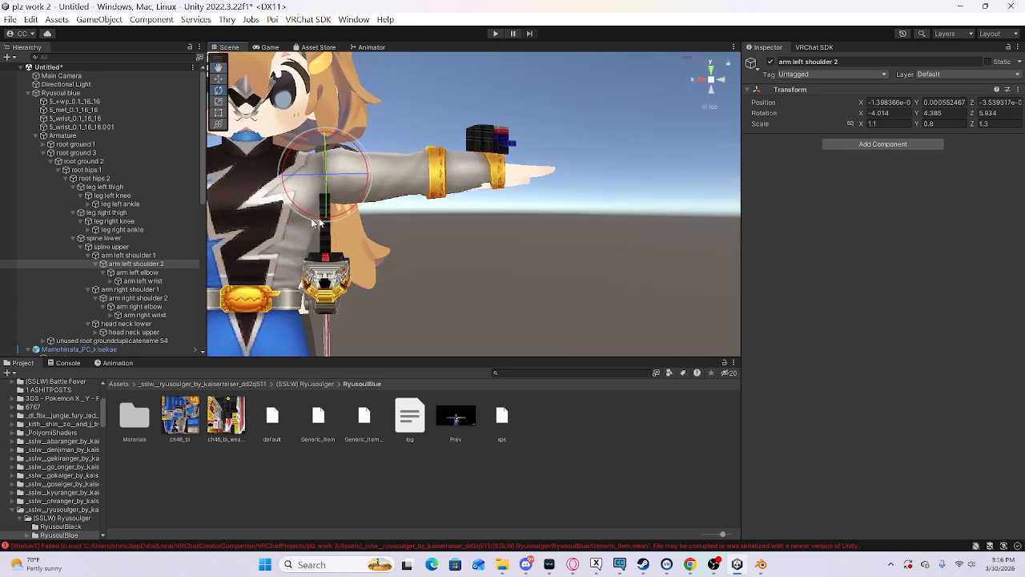
pyautogui.moveTo(374, 157); pyautogui.dragTo(352, 206)
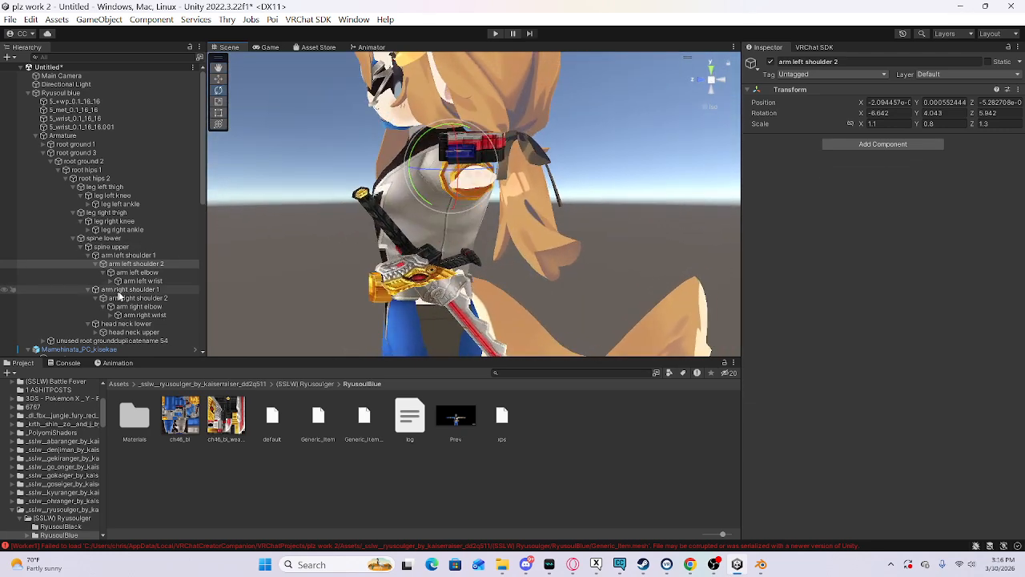
# Step: Check the left wrist up close and fine-tune the arm left shoulder 2 rotation to about -5.9 on X
pyautogui.doubleClick(142, 281)
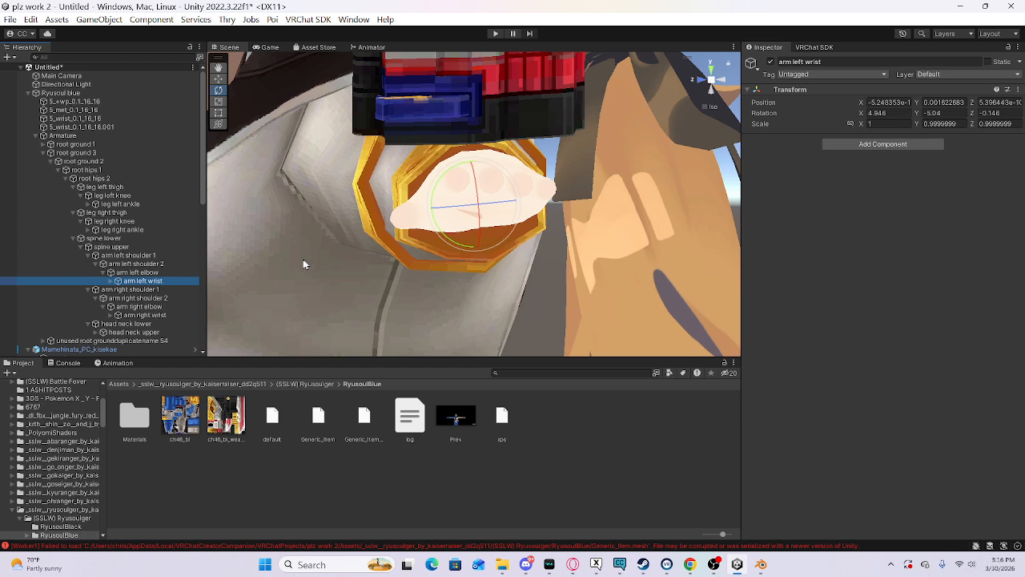
pyautogui.click(146, 265)
pyautogui.moveTo(398, 286); pyautogui.dragTo(369, 236, button='right')
pyautogui.scroll(-10, 371, 235)
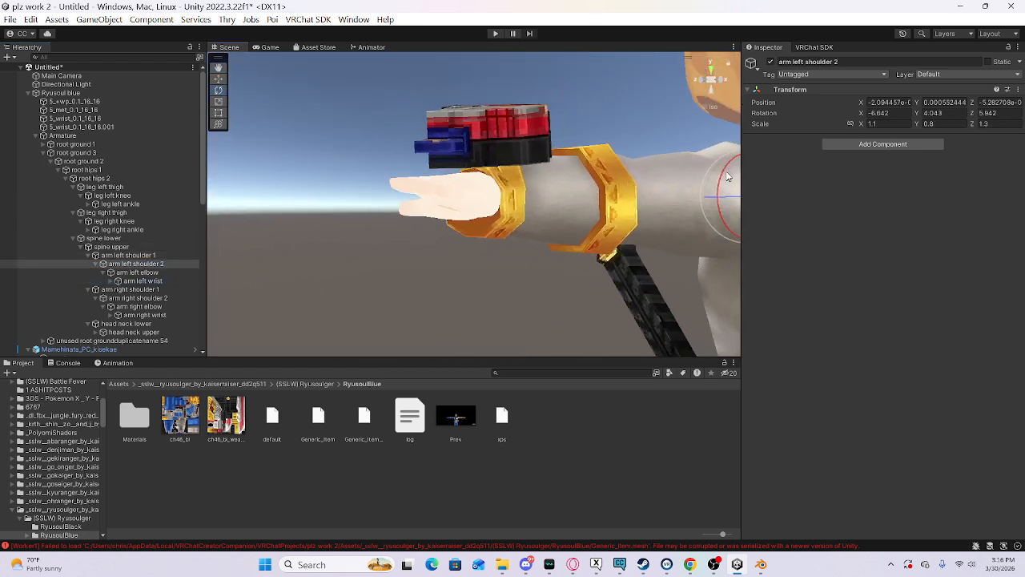
pyautogui.moveTo(721, 175)
pyautogui.mouseDown()
pyautogui.moveTo(726, 184)
pyautogui.moveTo(722, 174)
pyautogui.mouseUp()
pyautogui.moveTo(572, 231); pyautogui.dragTo(596, 239, button='right')
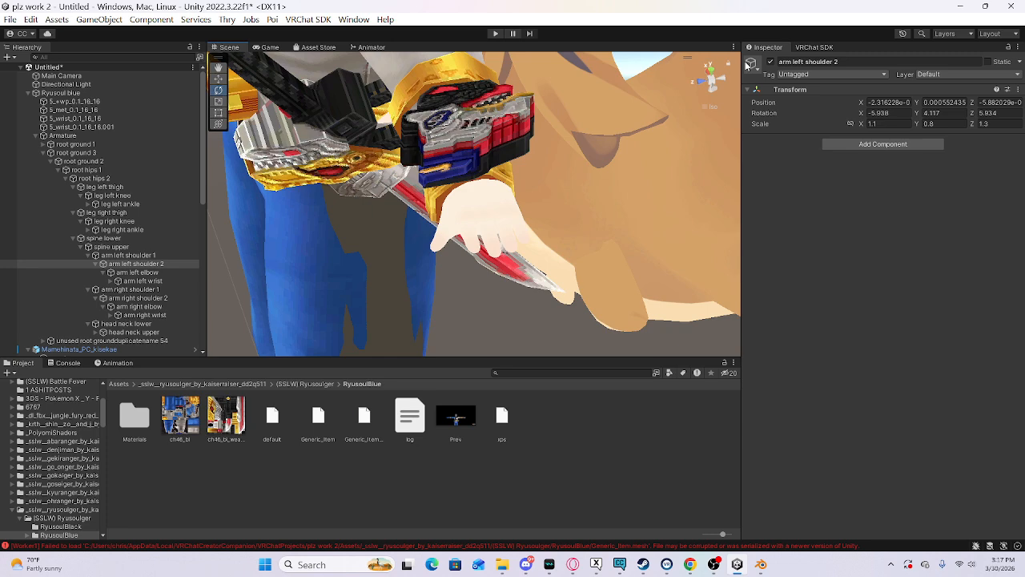
# Step: View the left arm from above and deactivate the wrist device mesh 5_wrist_0.1_16_16.001
pyautogui.click(711, 70)
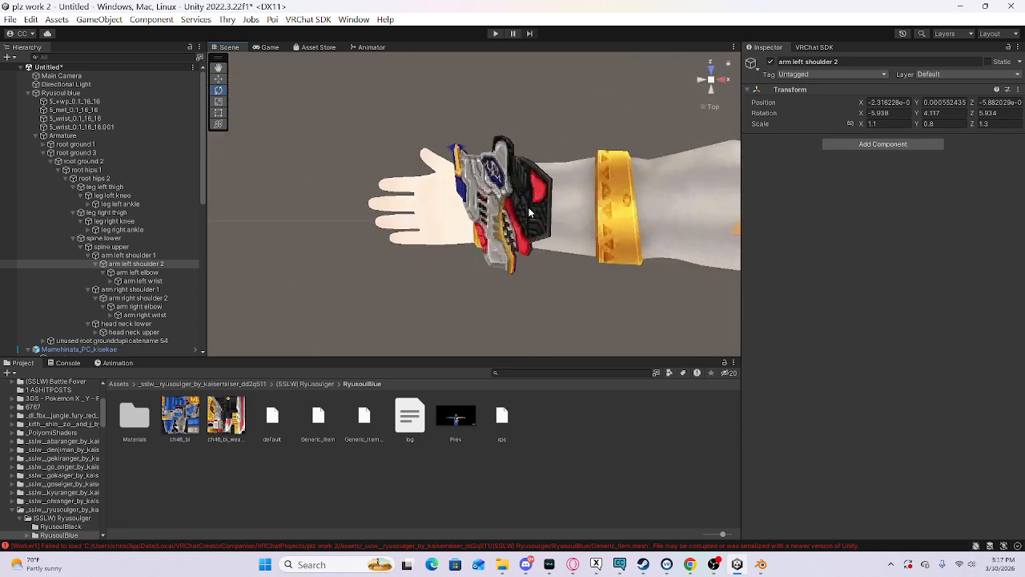
pyautogui.scroll(-3, 531, 213)
pyautogui.click(465, 201)
pyautogui.click(483, 181)
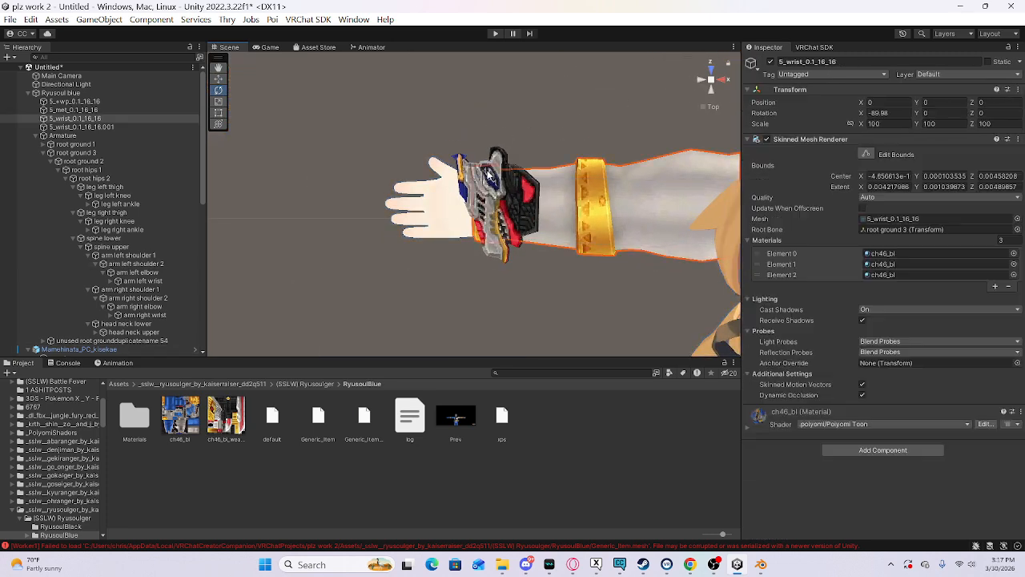
pyautogui.click(495, 159)
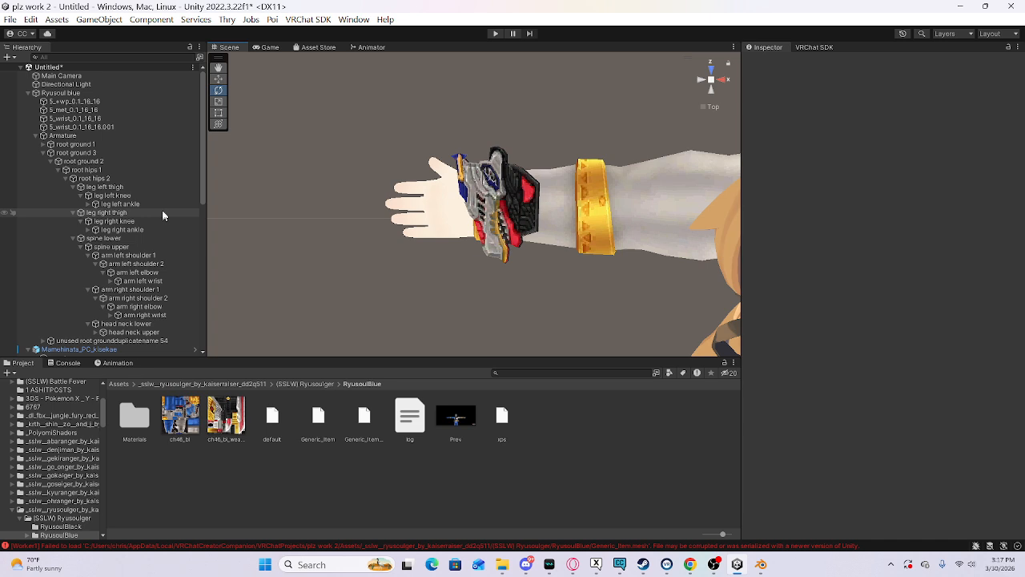
pyautogui.click(100, 128)
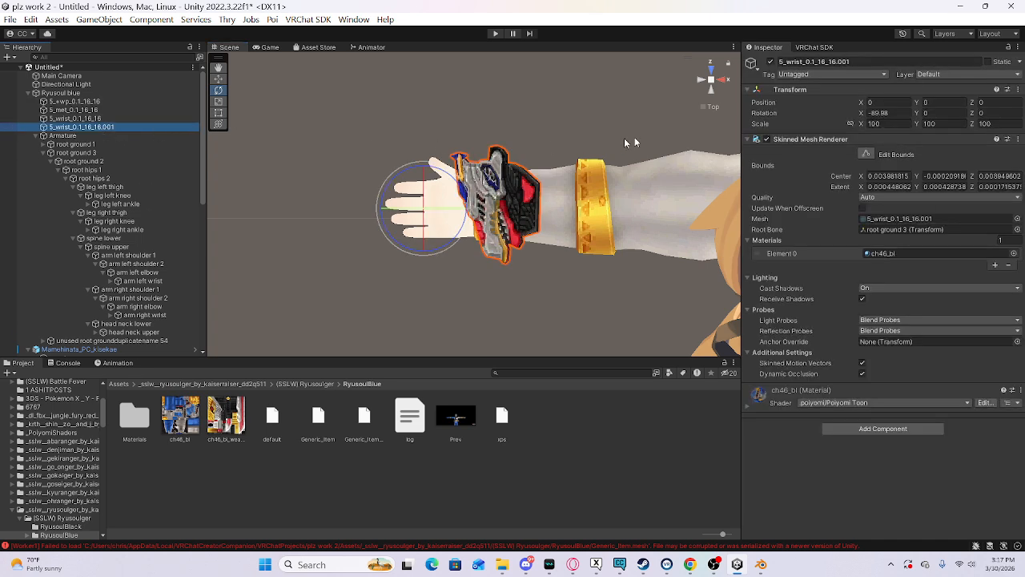
pyautogui.click(769, 64)
pyautogui.click(770, 62)
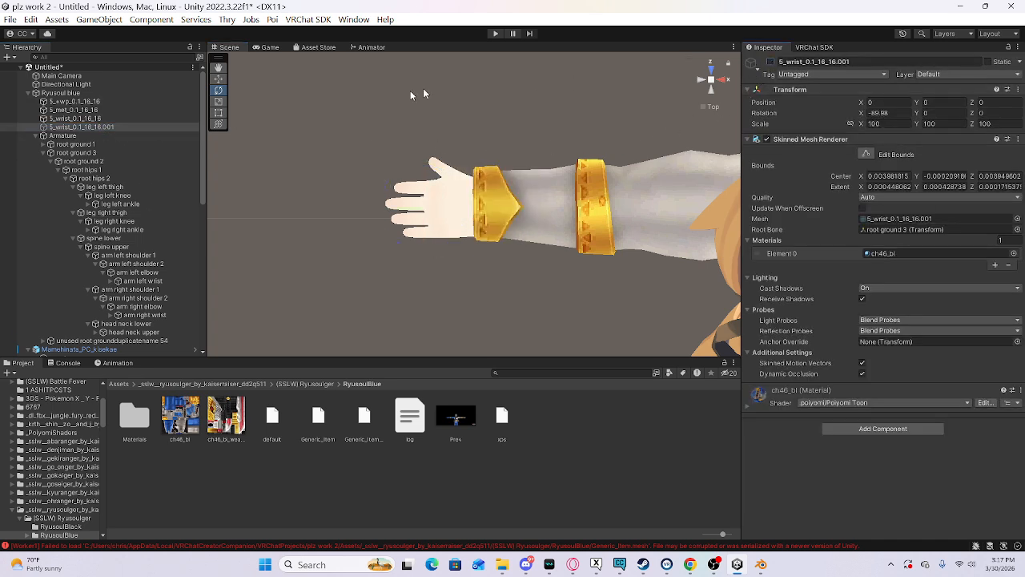
# Step: Rotate the arm left shoulder 2 bone to about 5.3 on Z, as seen from above
pyautogui.click(137, 298)
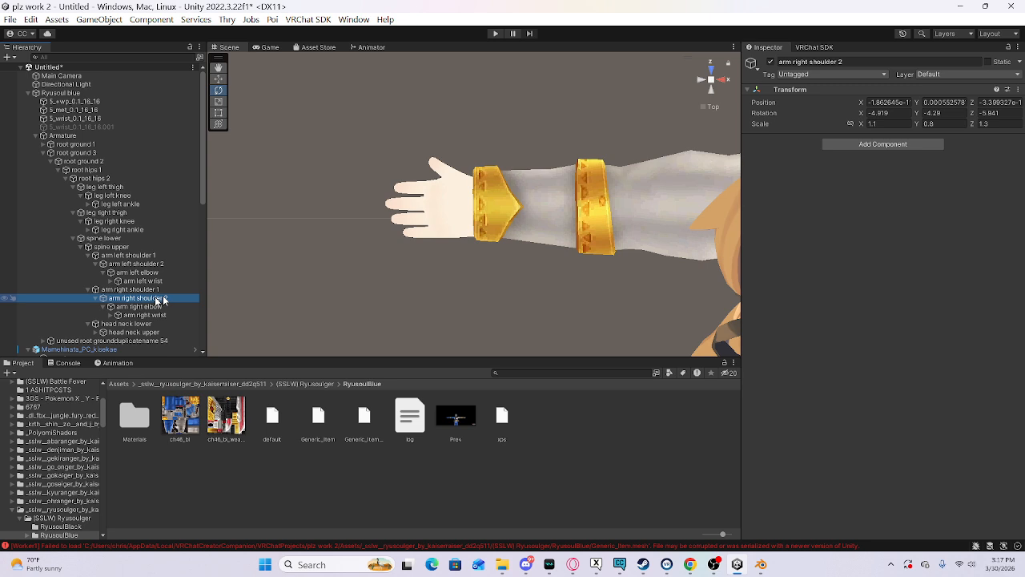
pyautogui.scroll(-3, 532, 244)
pyautogui.scroll(-2, 541, 239)
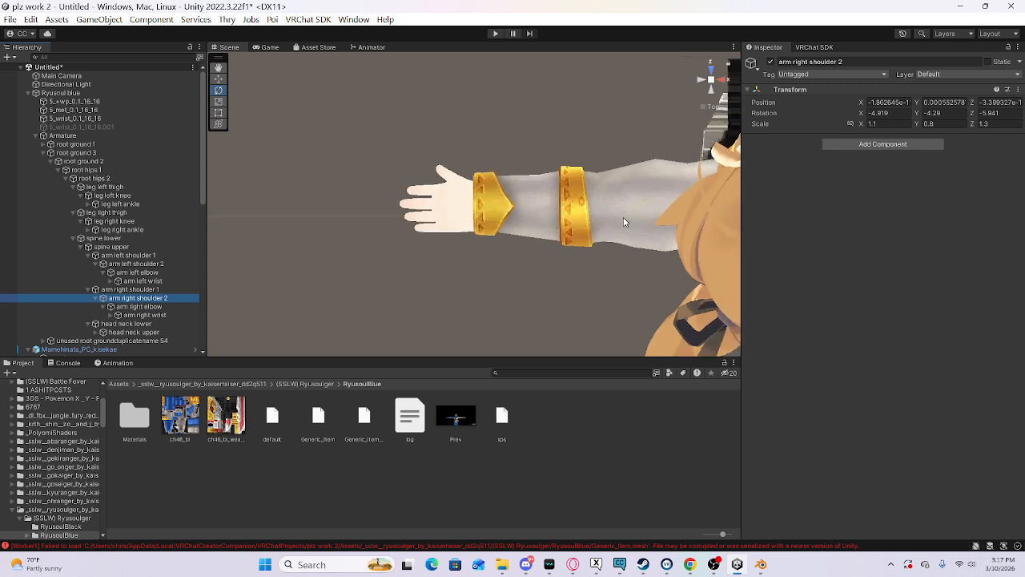
pyautogui.click(152, 264)
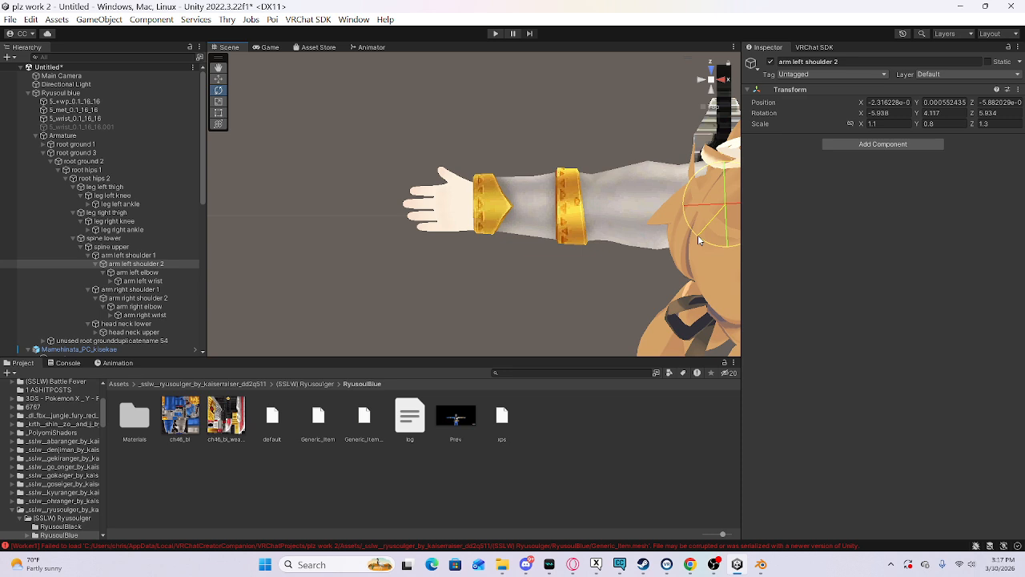
pyautogui.moveTo(698, 240); pyautogui.dragTo(702, 237)
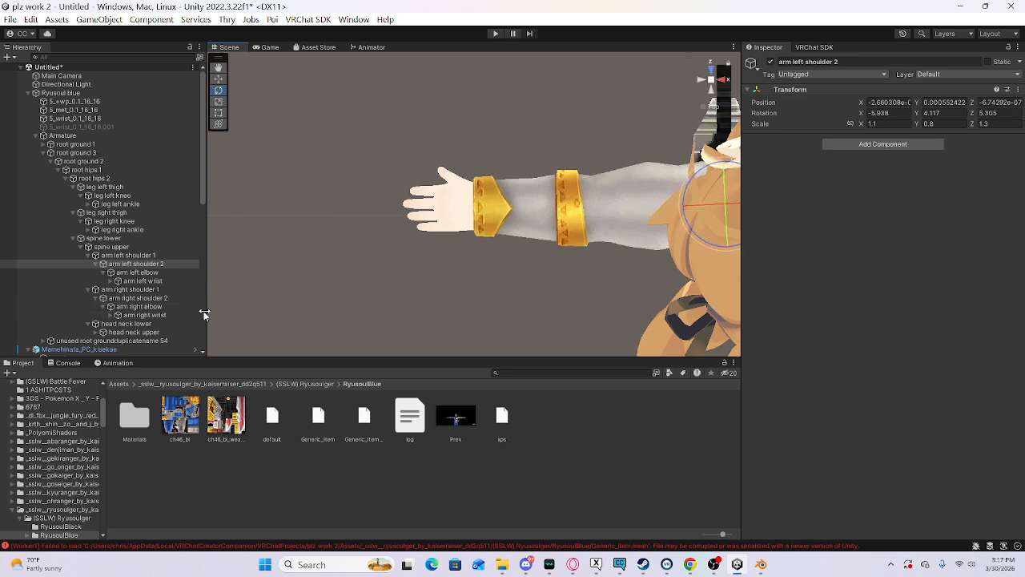
# Step: Rotate the arm right shoulder 2 bone to about -5.25 on Z, as seen from above
pyautogui.keyDown('alt'); pyautogui.moveTo(453, 262); pyautogui.dragTo(804, 299); pyautogui.keyUp('alt')
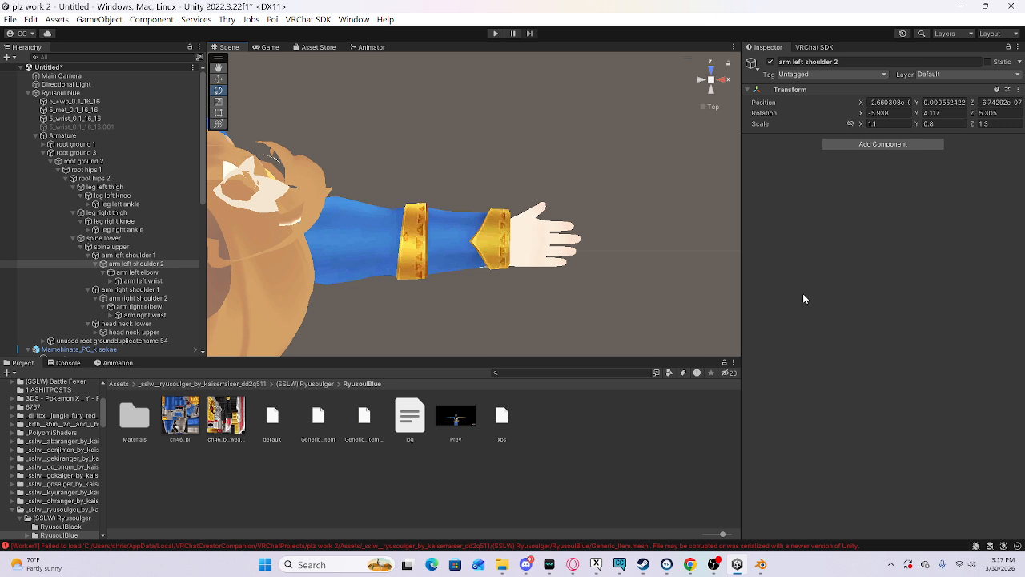
pyautogui.click(138, 298)
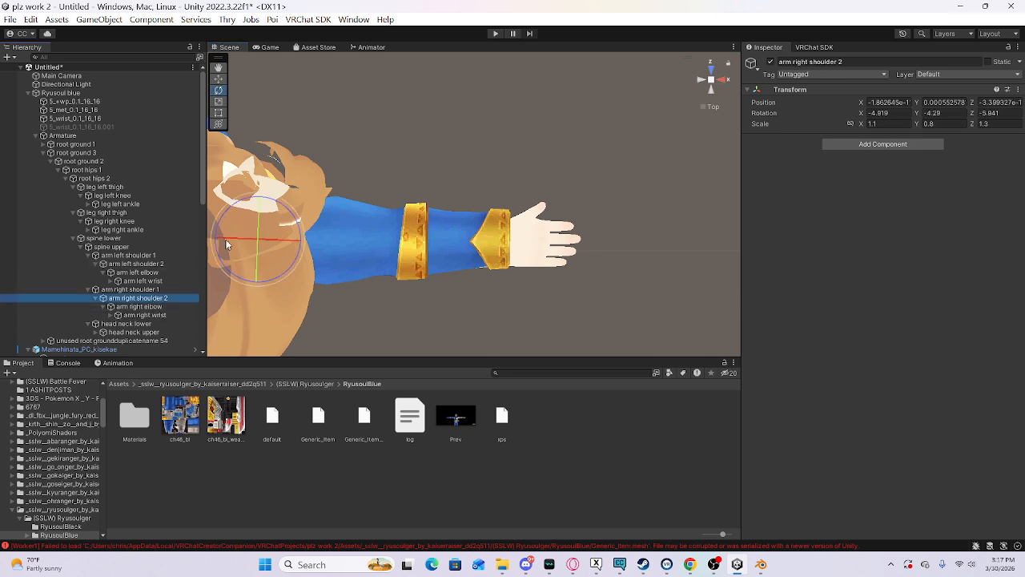
pyautogui.moveTo(301, 261); pyautogui.dragTo(302, 266)
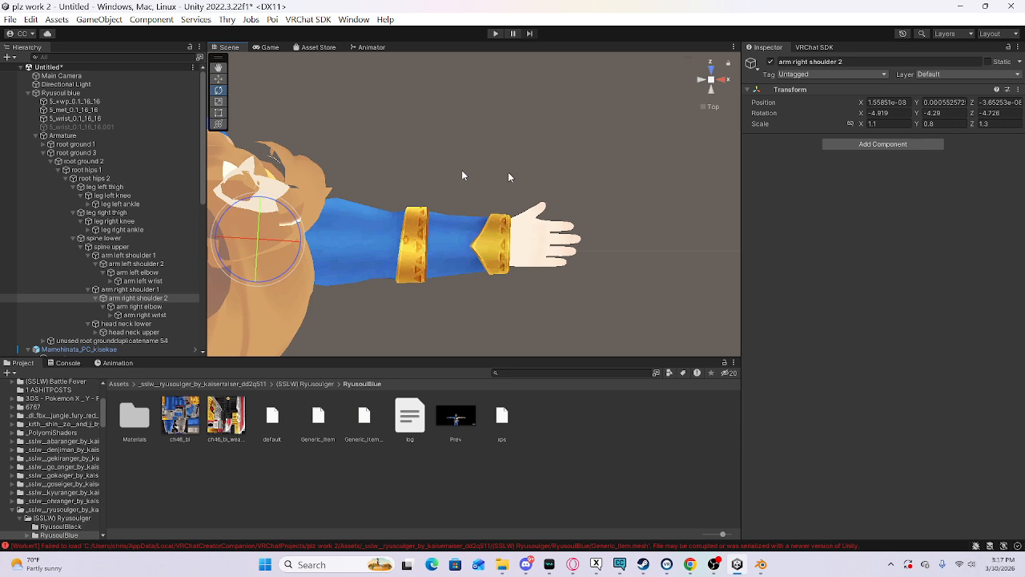
pyautogui.moveTo(301, 245); pyautogui.dragTo(305, 234)
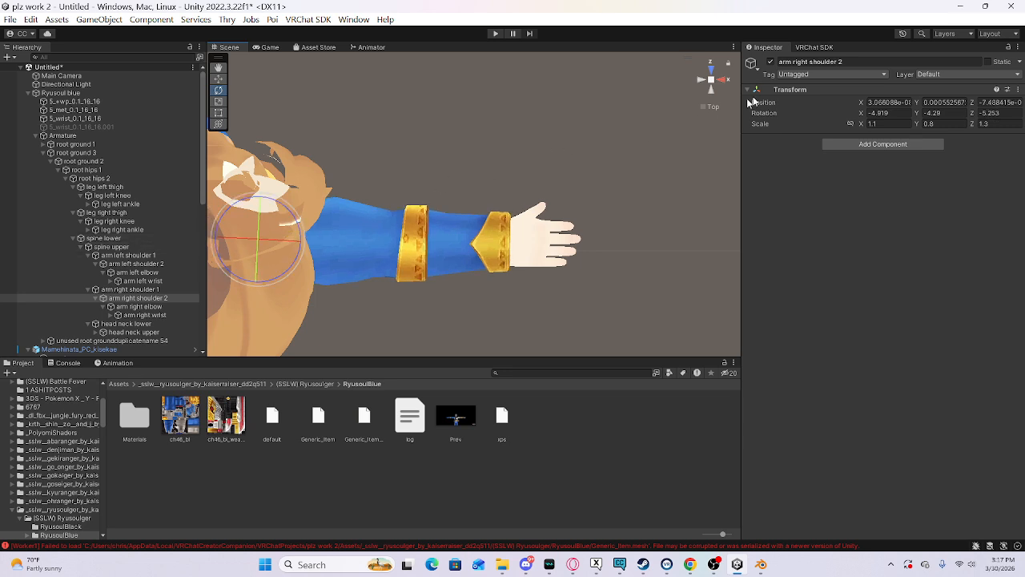
# Step: From the back view, rotate the arm right shoulder 2 bone to about -6.2 on X
pyautogui.click(712, 96)
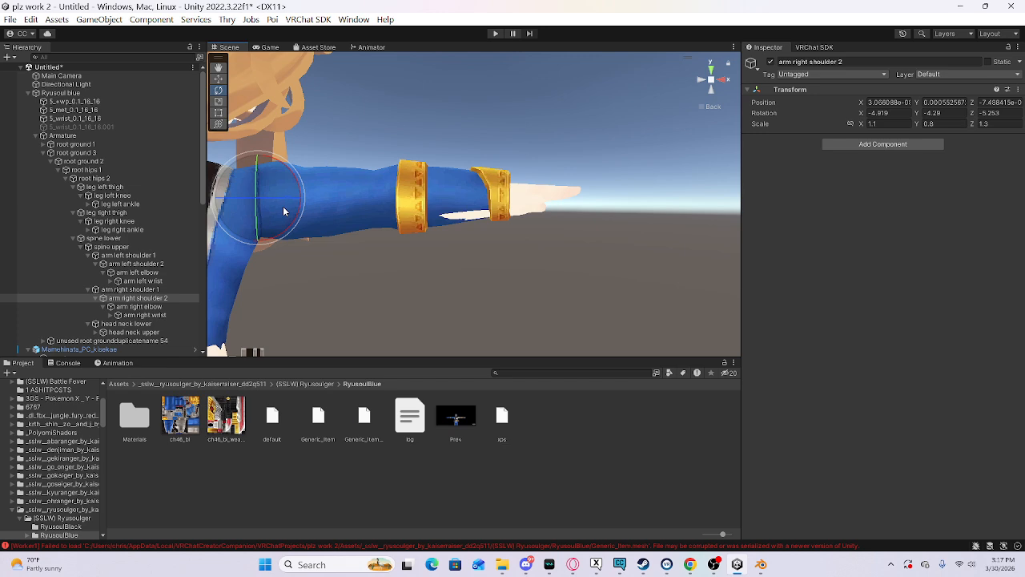
pyautogui.moveTo(300, 214); pyautogui.dragTo(303, 216)
pyautogui.keyDown('alt'); pyautogui.moveTo(555, 213); pyautogui.dragTo(37, 219); pyautogui.keyUp('alt')
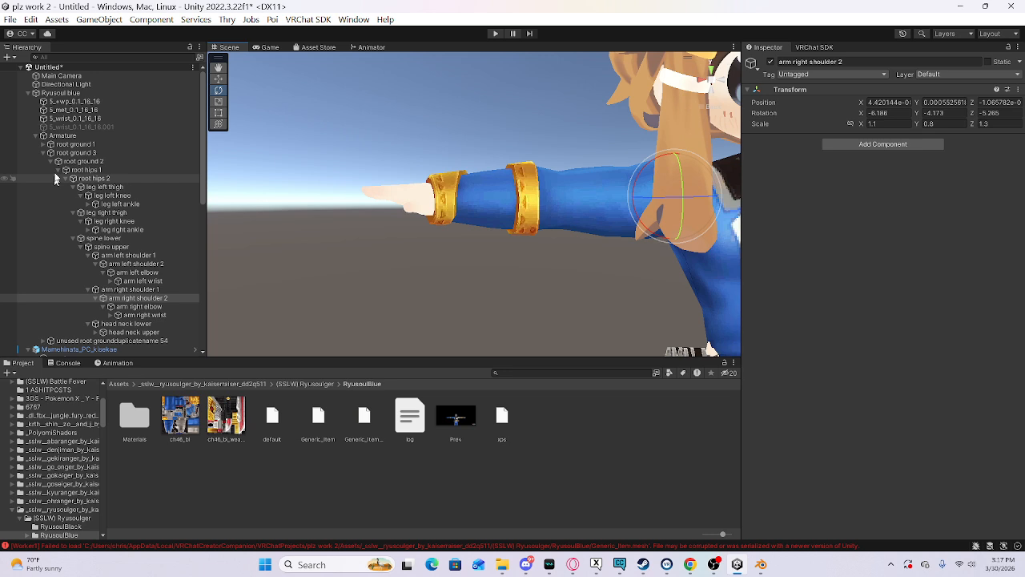
# Step: Reactivate the 5_wrist_0.1_16_16.001 mesh and frame it to inspect its fit on the left wrist
pyautogui.click(85, 128)
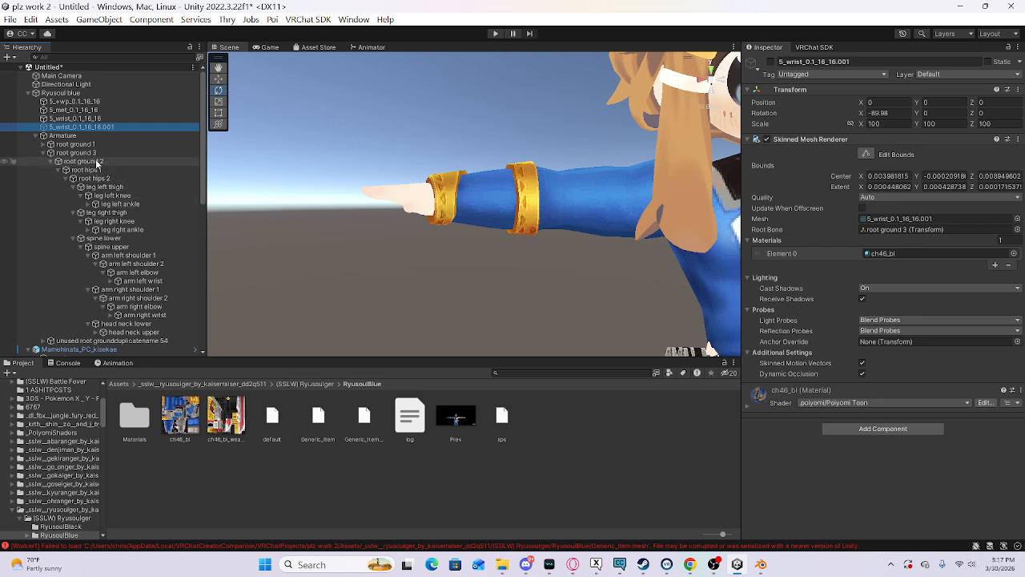
pyautogui.click(770, 63)
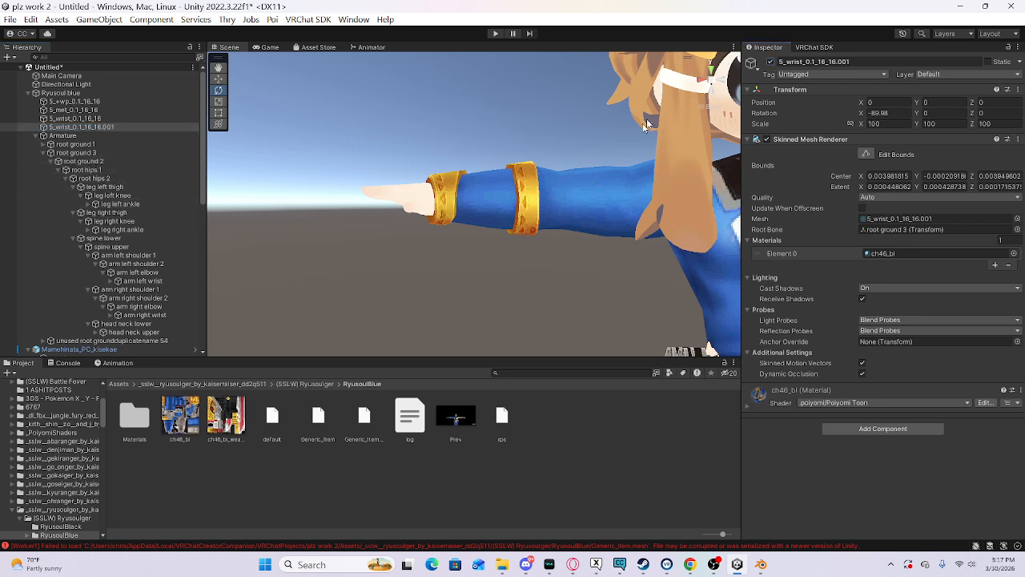
pyautogui.scroll(-2, 645, 127)
pyautogui.moveTo(458, 217); pyautogui.dragTo(804, 176, button='middle')
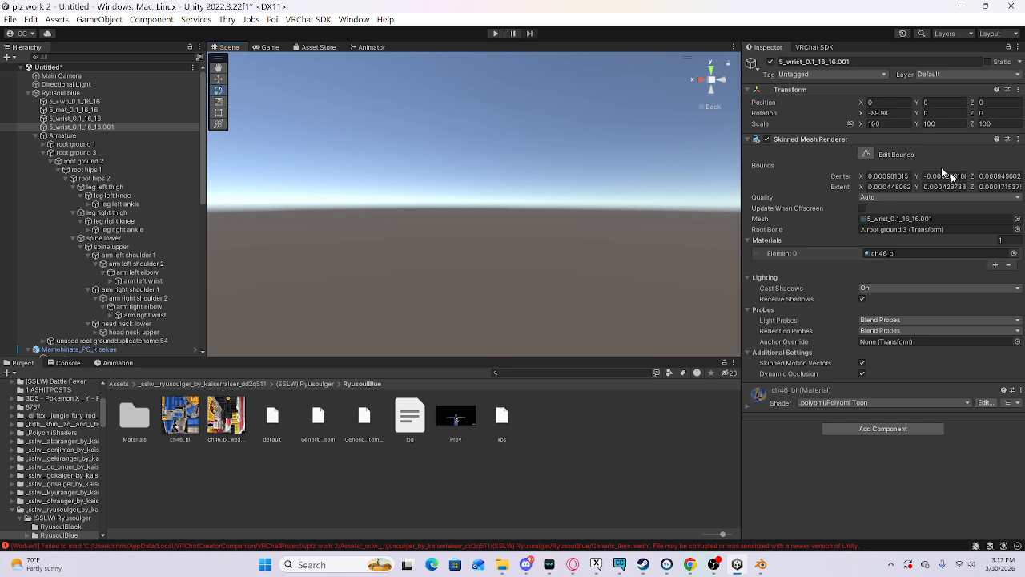
pyautogui.click(93, 128)
pyautogui.doubleClick(93, 128)
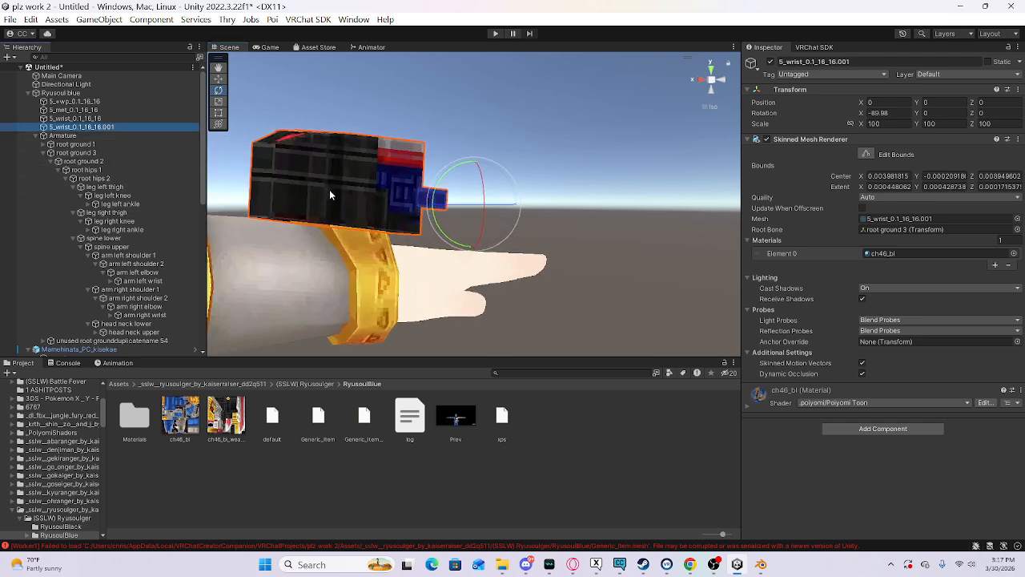
pyautogui.moveTo(377, 187); pyautogui.dragTo(473, 203, button='right')
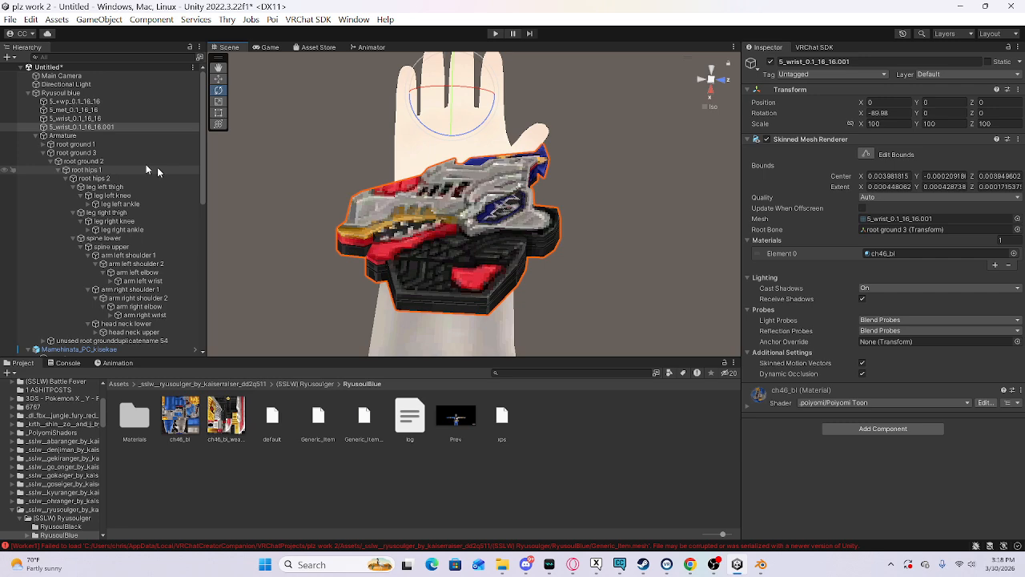
# Step: Delete the 5_wrist_0.1_16_16.001 mesh from Ryusoul blue and collapse the suit and avatar hierarchies
pyautogui.click(103, 130)
pyautogui.rightClick(103, 134)
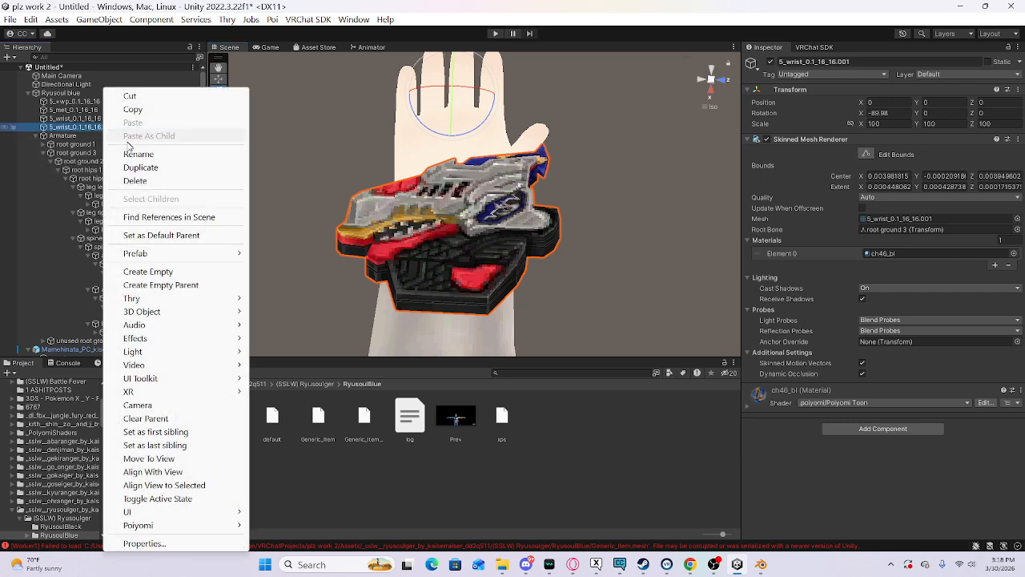
pyautogui.click(135, 181)
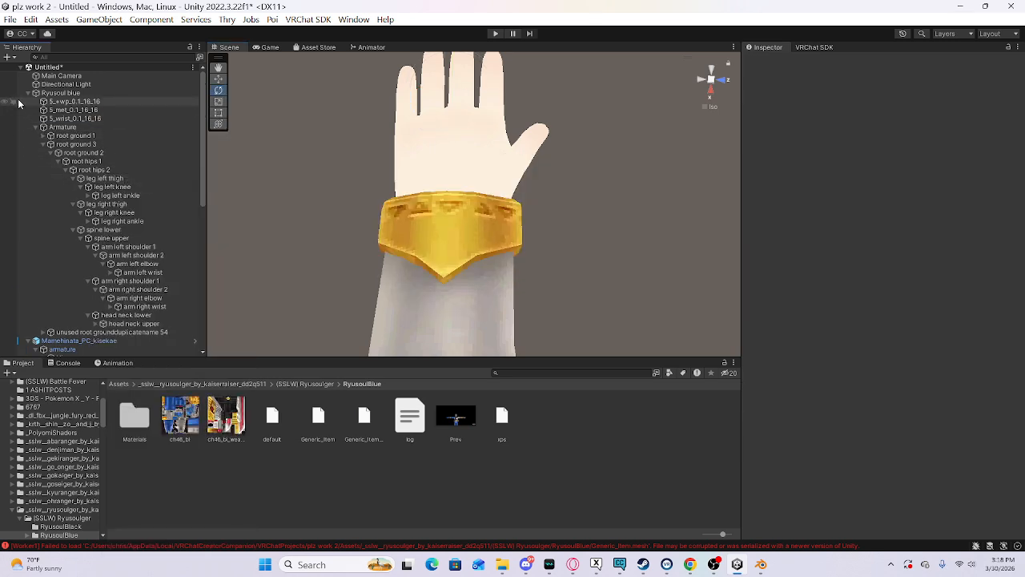
pyautogui.click(28, 94)
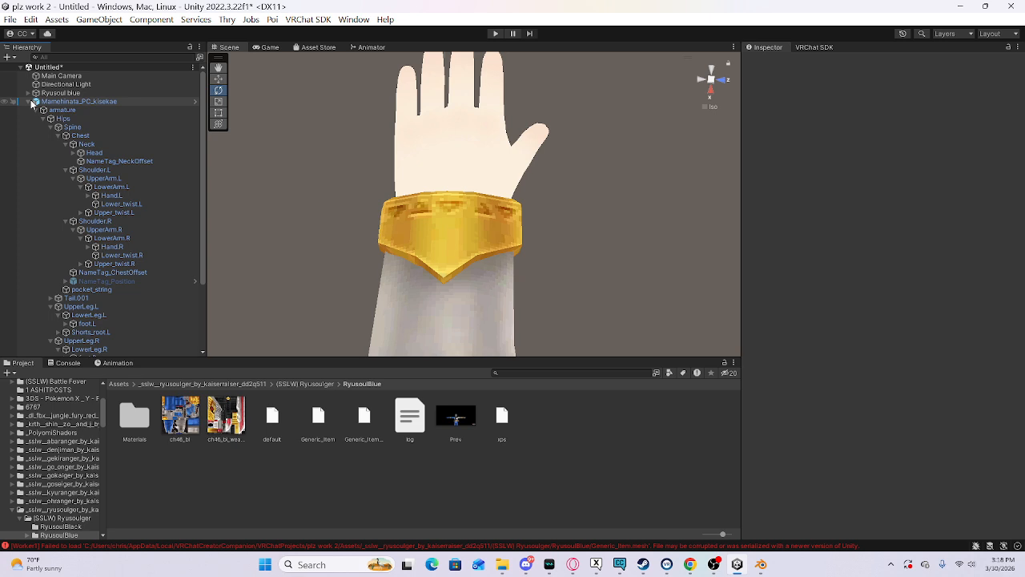
pyautogui.click(30, 103)
# Step: Add a second instance of the Ryusoul blue prefab from the (SSLW) Ryusoulger folder to the scene and frame it
pyautogui.scroll(-8, 323, 190)
pyautogui.keyDown('alt'); pyautogui.moveTo(330, 198); pyautogui.dragTo(225, 61); pyautogui.keyUp('alt')
pyautogui.click(319, 384)
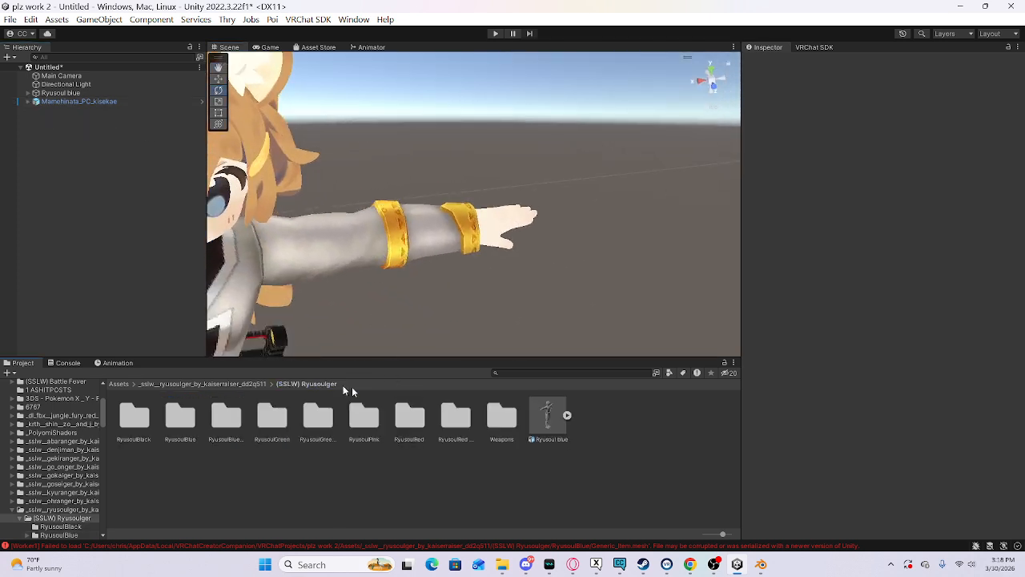
pyautogui.moveTo(543, 420); pyautogui.dragTo(149, 261)
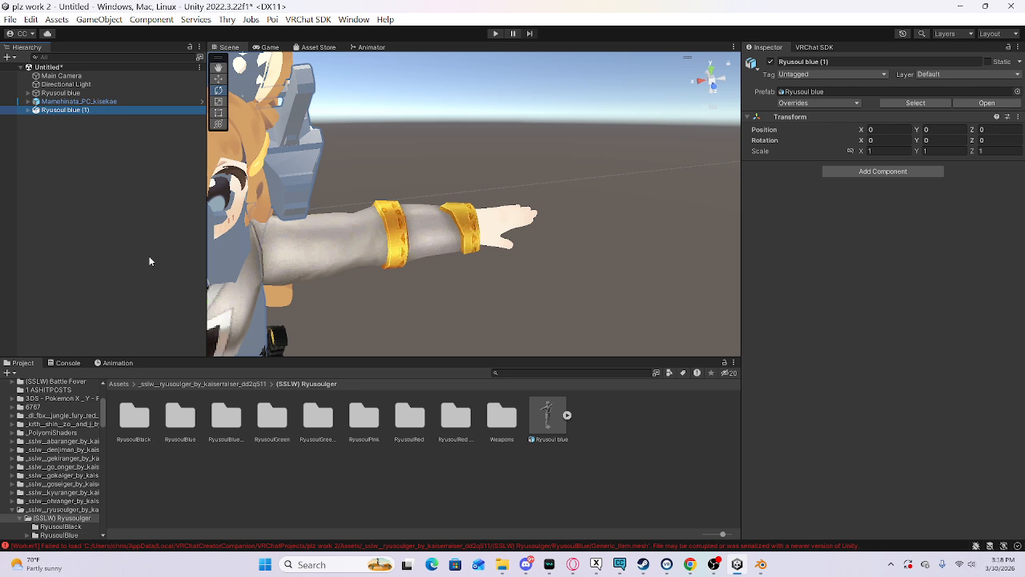
pyautogui.press('f')
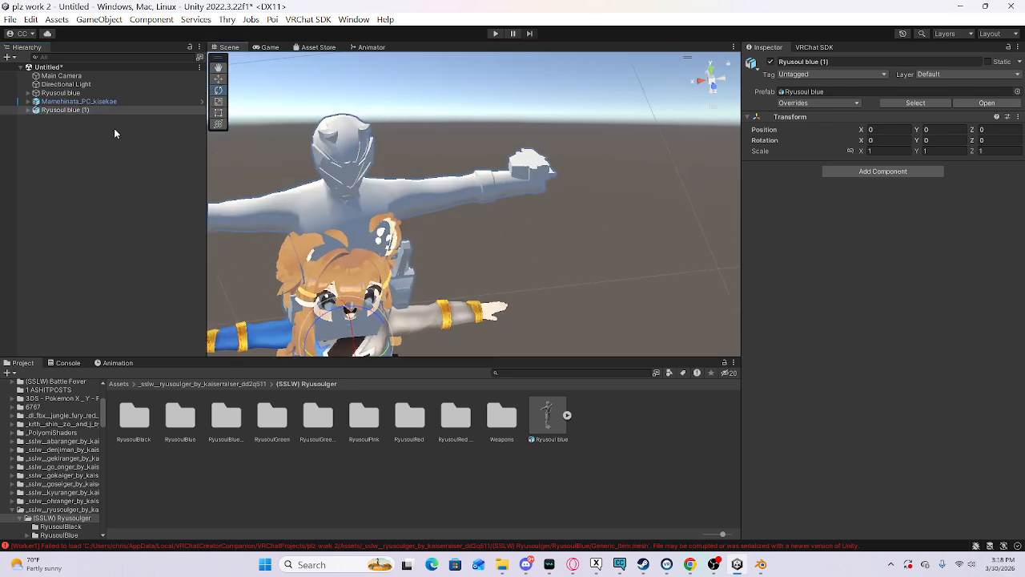
# Step: Delete the 5_+wp_0.1_16_16, 5_met_0.1_16_16 and 5_wrist_0.1_16_16 meshes from Ryusoul blue (1)
pyautogui.press('Right')
pyautogui.click(75, 153)
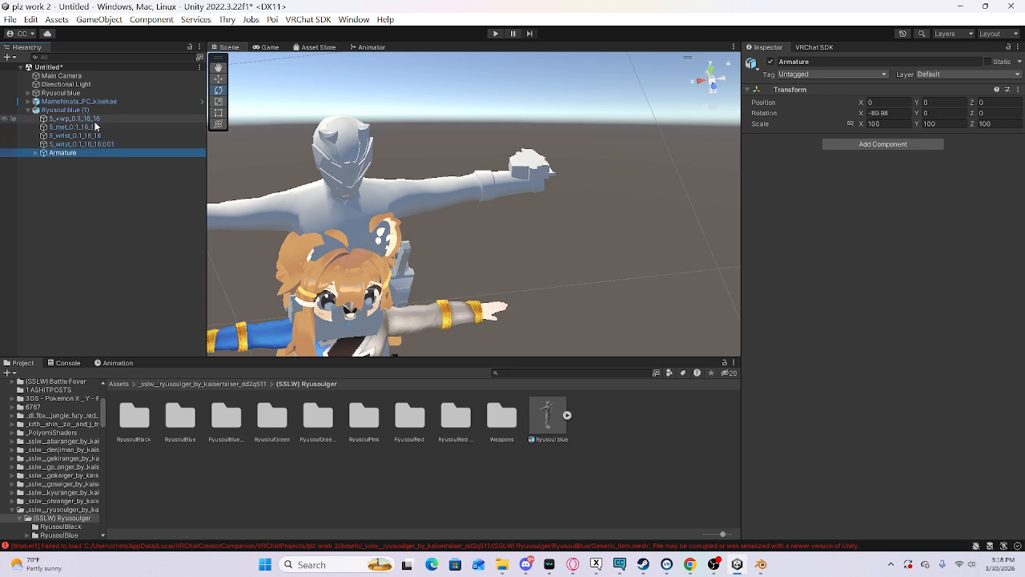
pyautogui.click(88, 118)
pyautogui.keyDown('ctrl'); pyautogui.click(90, 128); pyautogui.keyUp('ctrl')
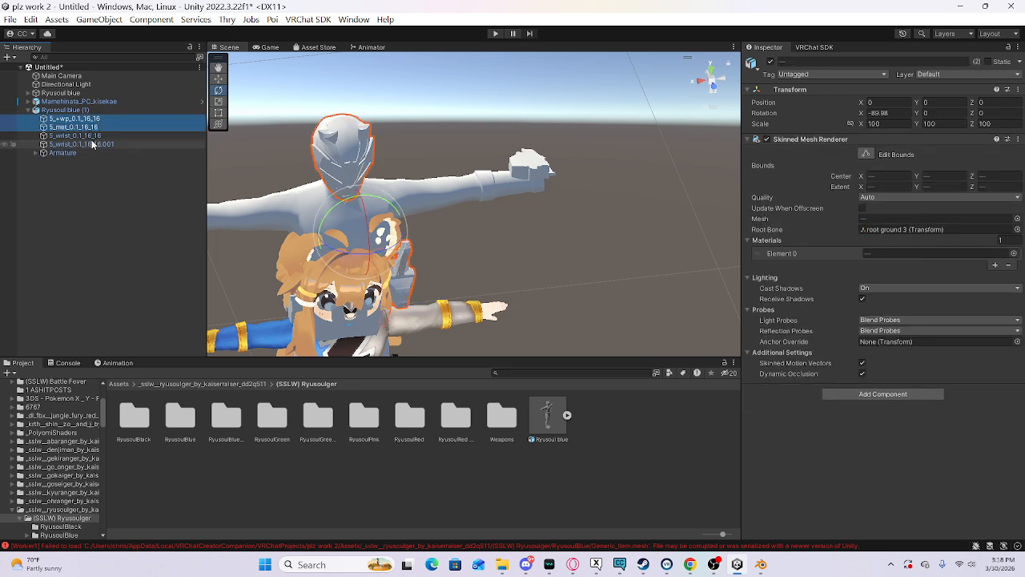
pyautogui.keyDown('ctrl'); pyautogui.click(92, 135); pyautogui.keyUp('ctrl')
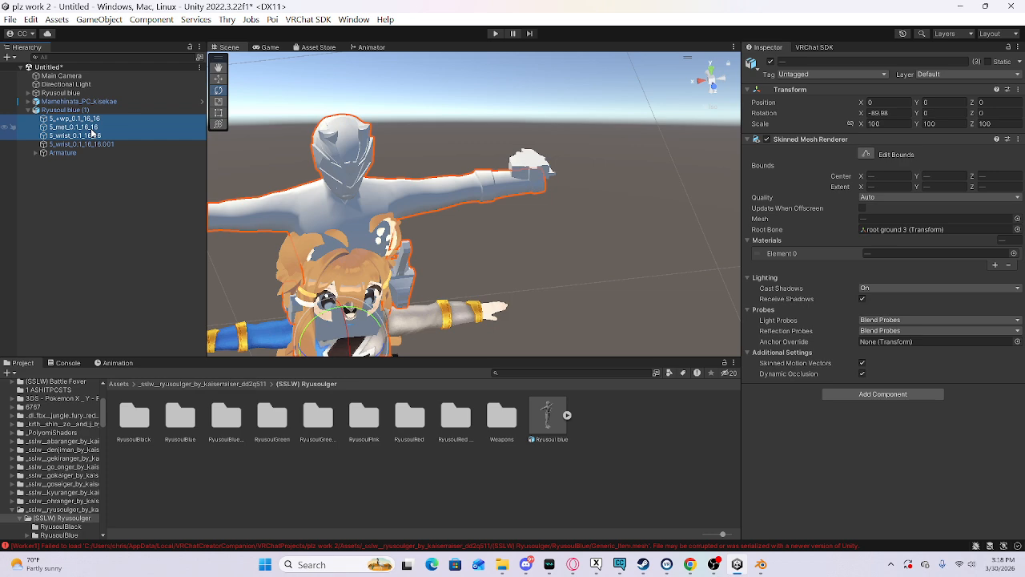
pyautogui.rightClick(92, 133)
pyautogui.click(120, 193)
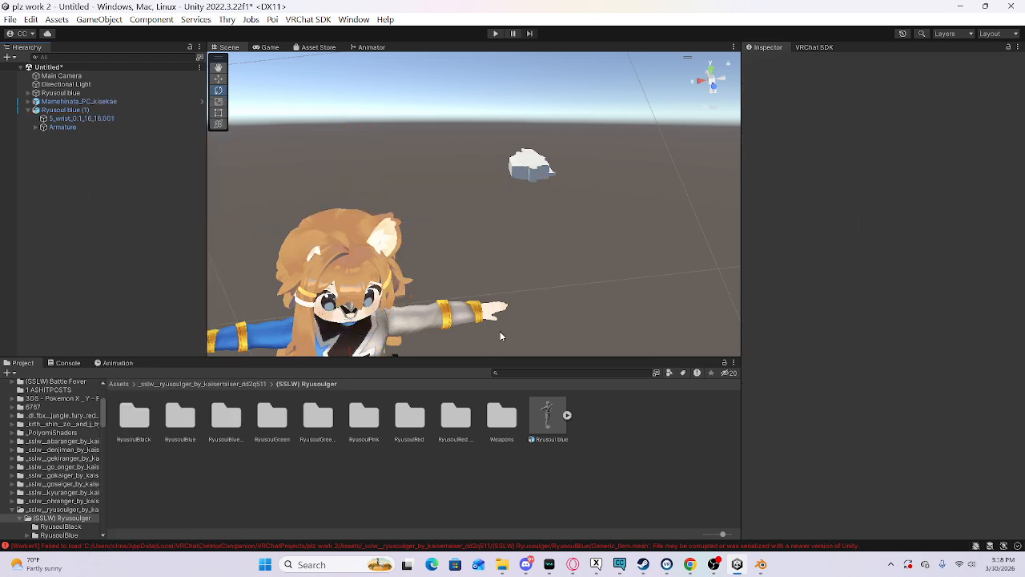
# Step: Apply the ch46_bl material from RyusoulBlue's Materials folder to the untextured wrist device mesh
pyautogui.doubleClick(166, 416)
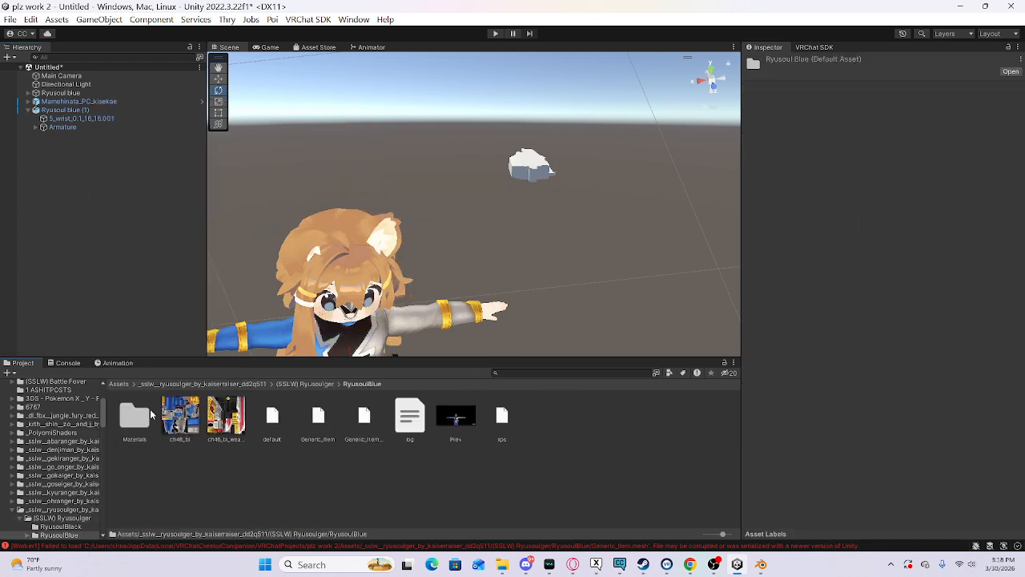
pyautogui.doubleClick(140, 415)
pyautogui.moveTo(141, 414); pyautogui.dragTo(526, 169)
pyautogui.moveTo(495, 239); pyautogui.dragTo(325, 148, button='right')
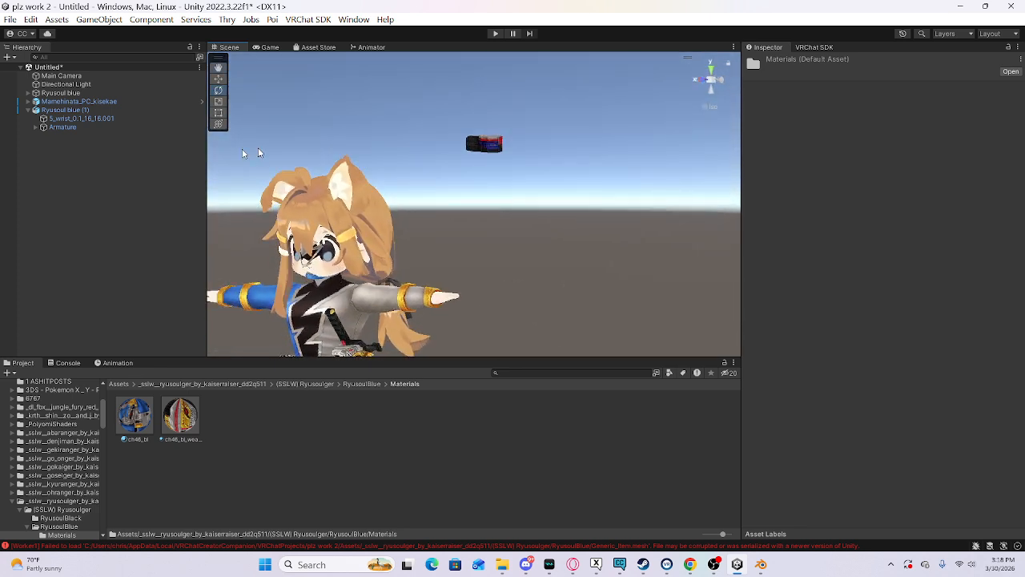
# Step: View the scene from the front and reorder Mamehinata_PC_kisekae below Ryusoul blue (1) in the hierarchy
pyautogui.click(51, 110)
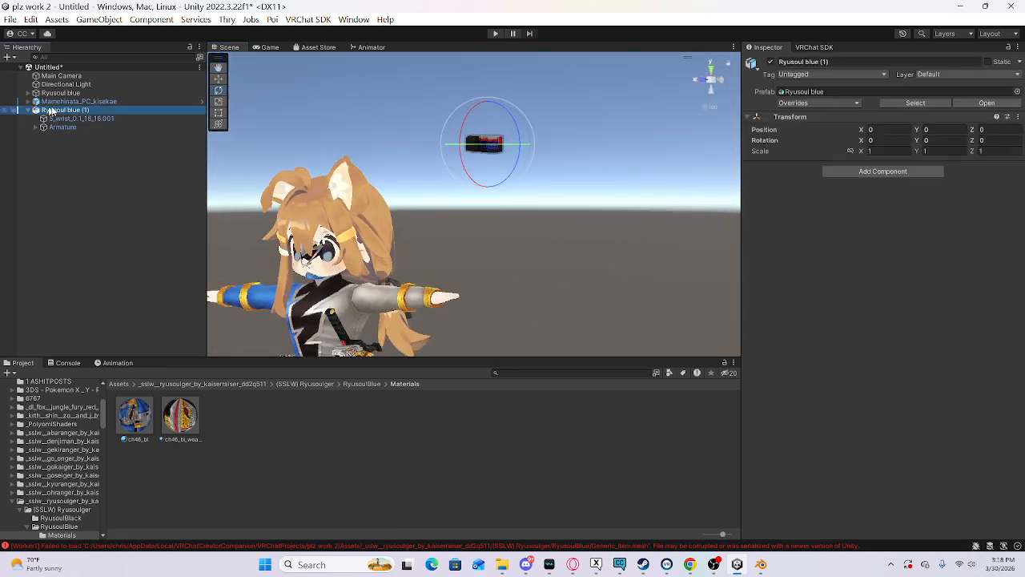
pyautogui.click(718, 82)
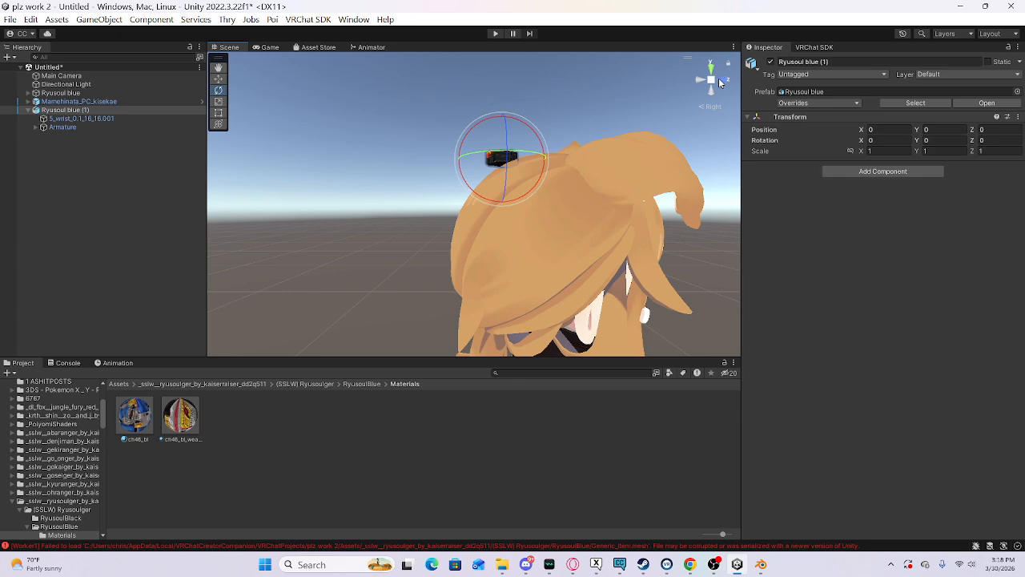
pyautogui.click(703, 81)
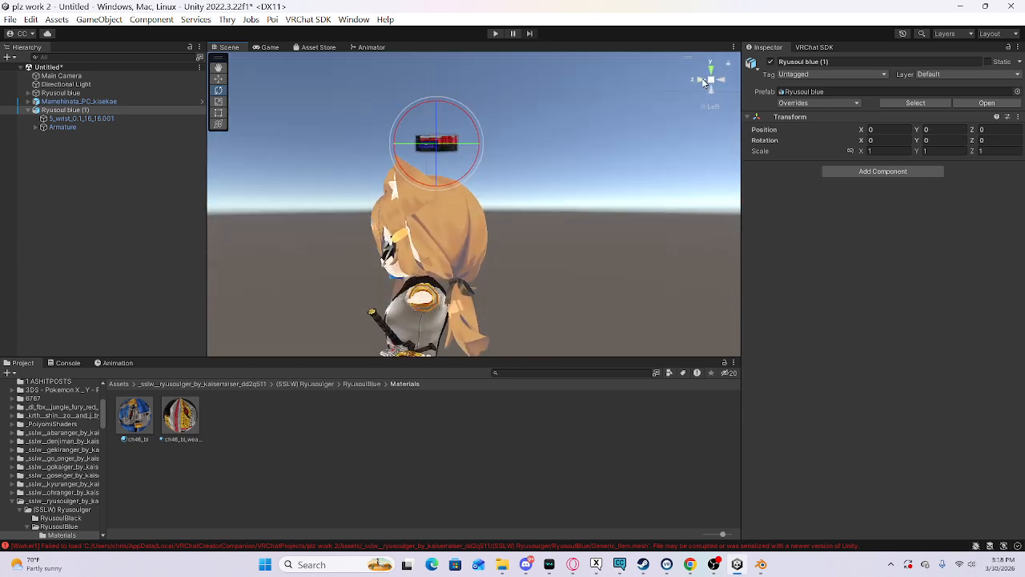
pyautogui.click(704, 82)
pyautogui.scroll(4, 410, 116)
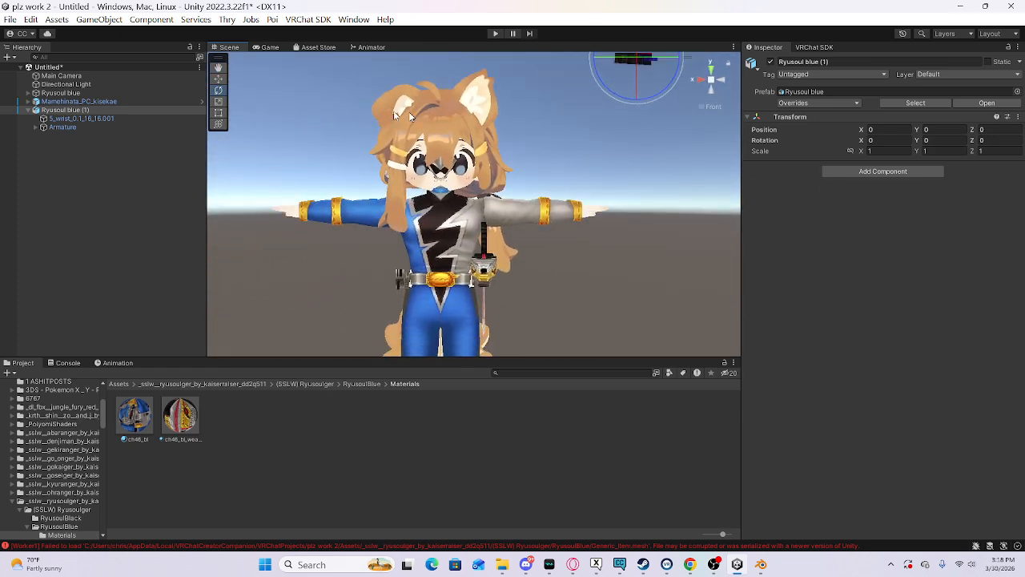
pyautogui.moveTo(120, 102); pyautogui.dragTo(97, 233)
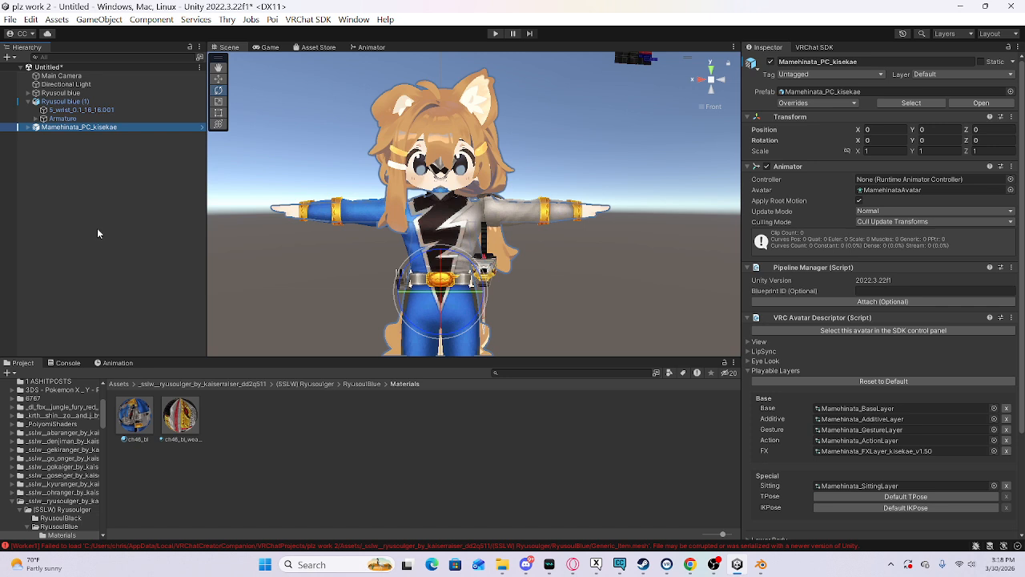
# Step: Expand the avatar and original Ryusoul blue hierarchies and parent the suit's head neck upper bone to the avatar's Head bone
pyautogui.click(28, 128)
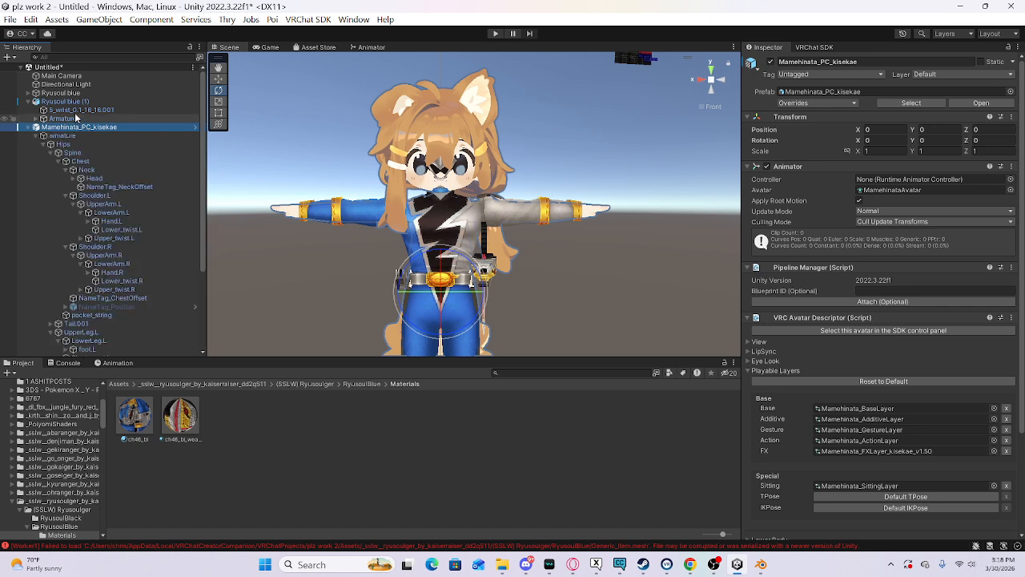
pyautogui.click(35, 104)
pyautogui.click(30, 103)
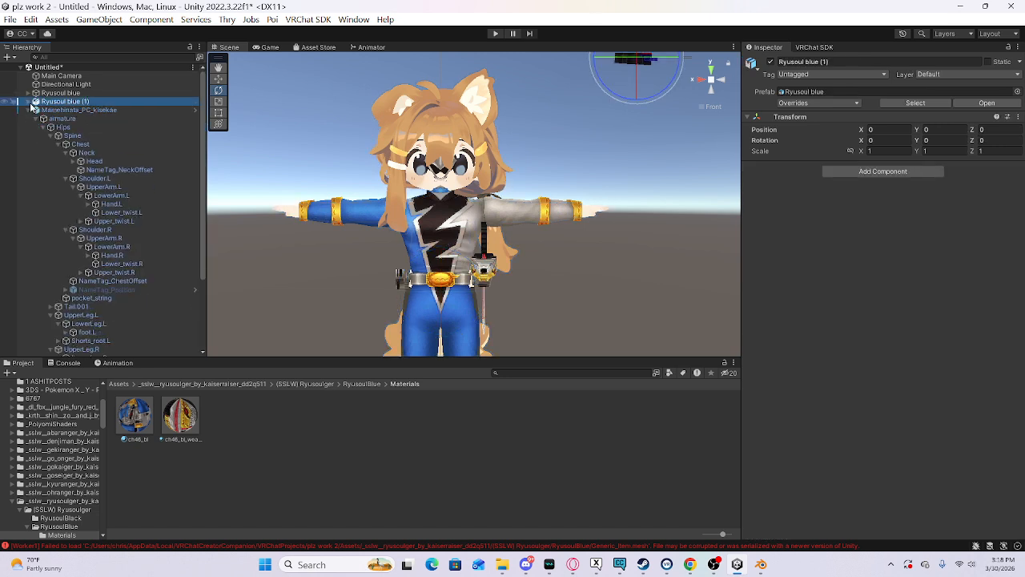
pyautogui.click(50, 95)
pyautogui.click(28, 93)
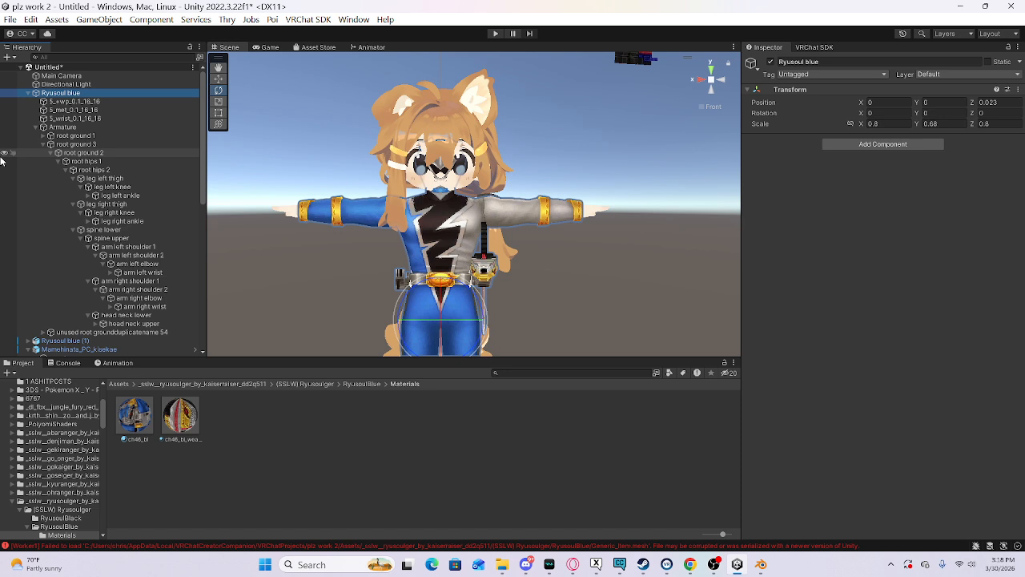
pyautogui.moveTo(274, 223); pyautogui.dragTo(292, 145, button='middle')
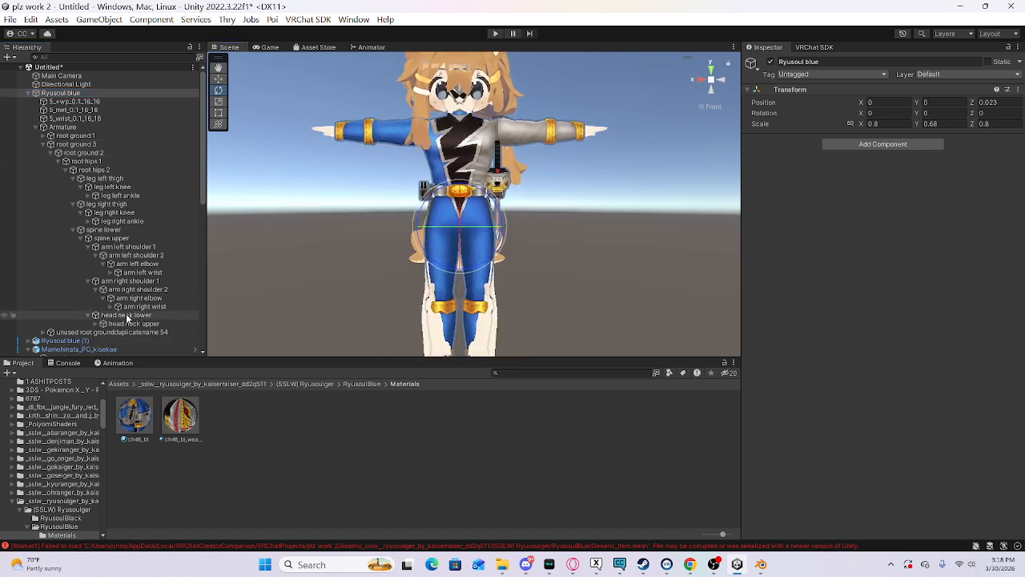
pyautogui.scroll(-3, 127, 318)
pyautogui.moveTo(117, 220); pyautogui.dragTo(94, 288)
# Step: Set the head neck upper bone's scale to 100 on X, Y and Z
pyautogui.click(882, 125)
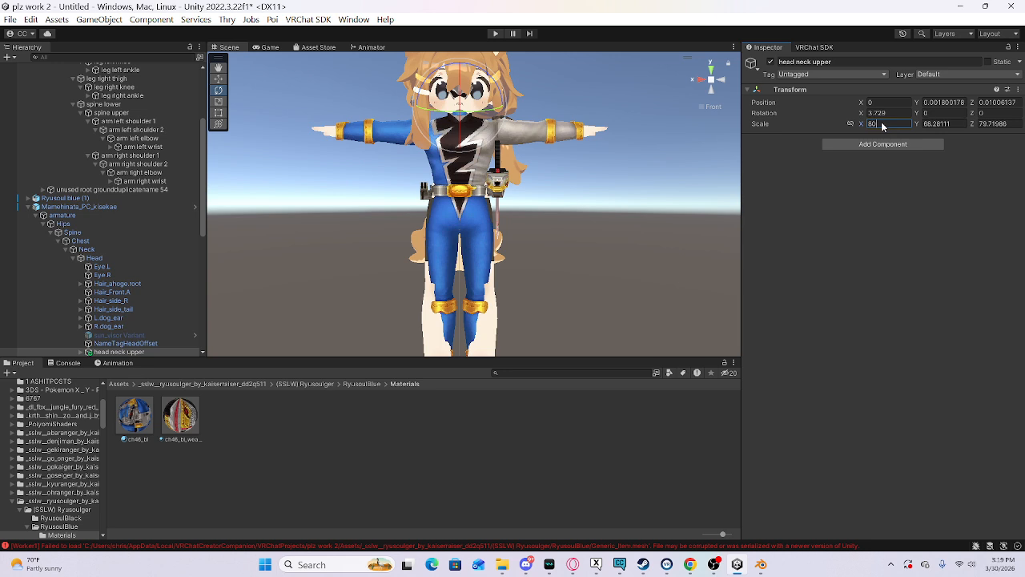
pyautogui.write('100')
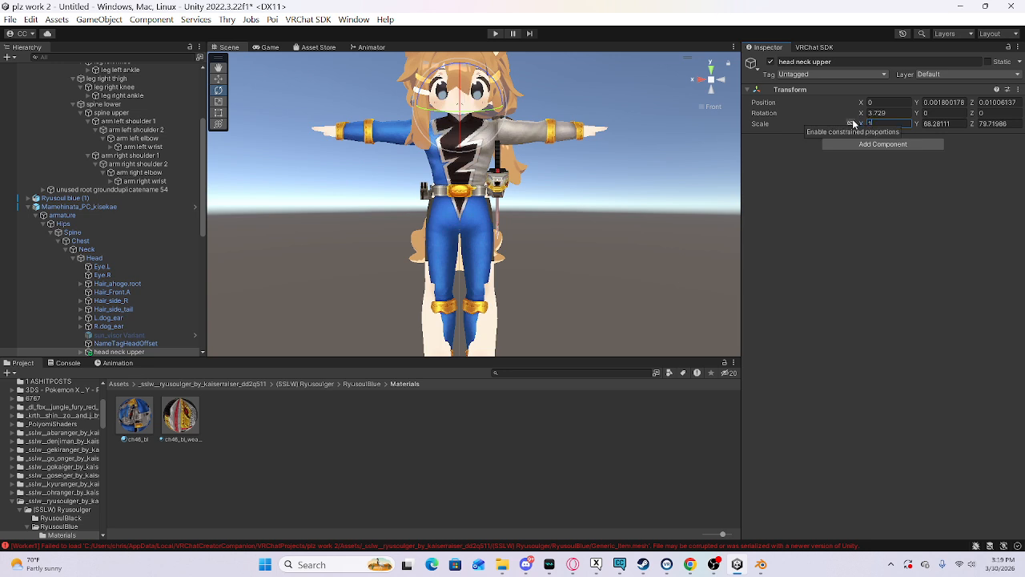
pyautogui.press('Return')
pyautogui.click(946, 124)
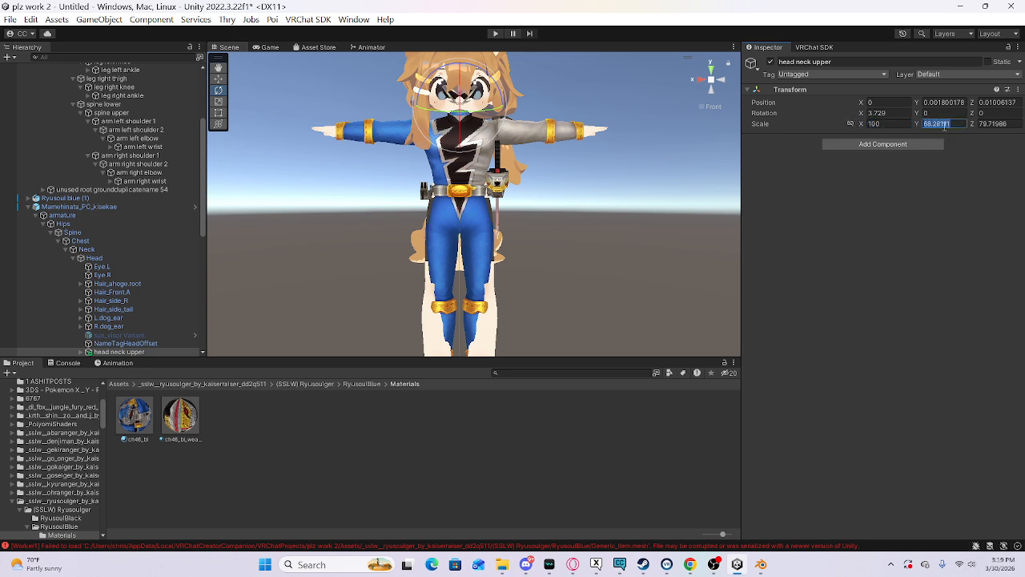
pyautogui.write('100')
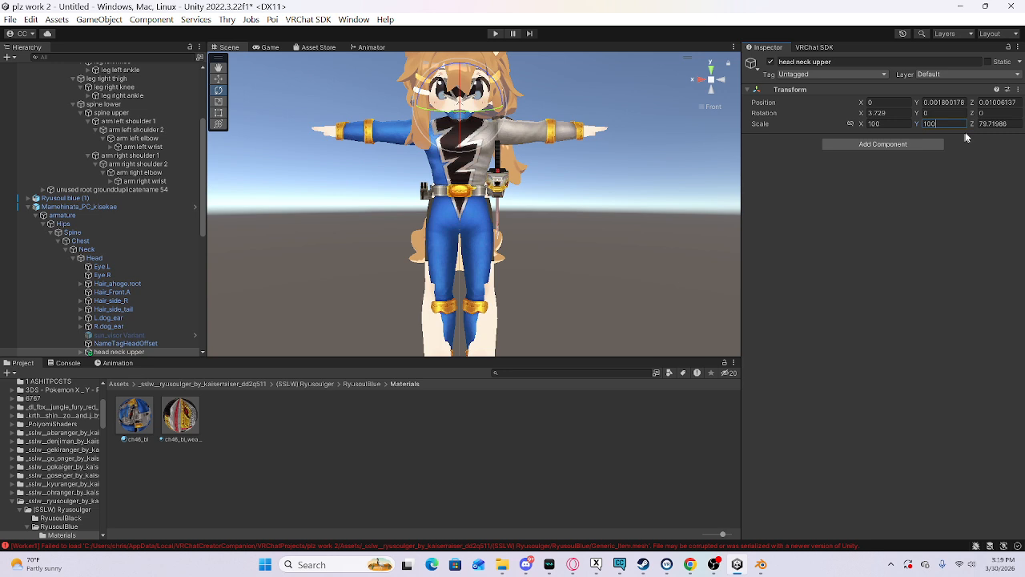
pyautogui.press('Tab')
pyautogui.write('100')
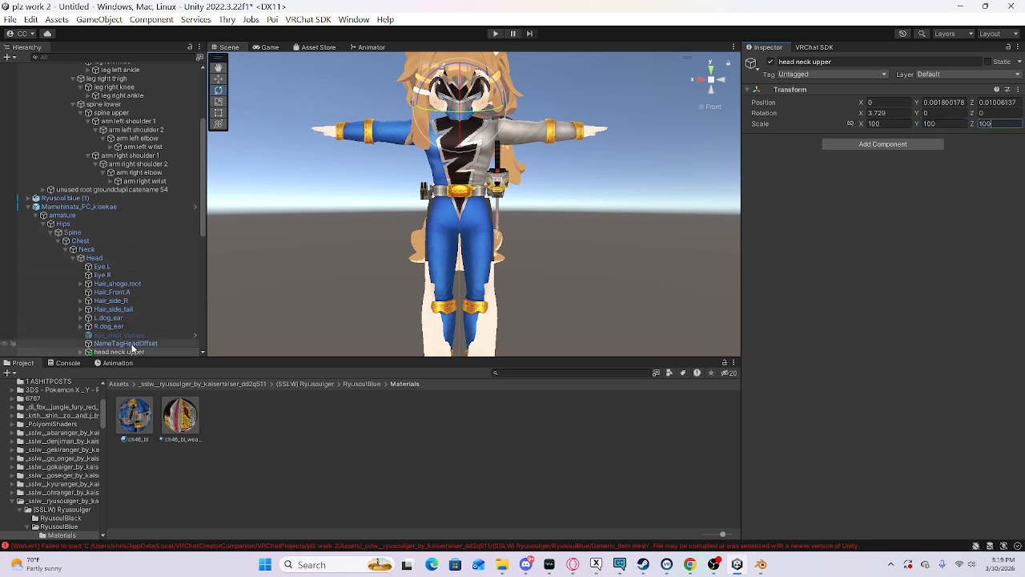
# Step: Move the head neck upper bone to Y 0.0094 and Z 0.0106, raising the suit's helmet against the avatar's neck
pyautogui.doubleClick(128, 351)
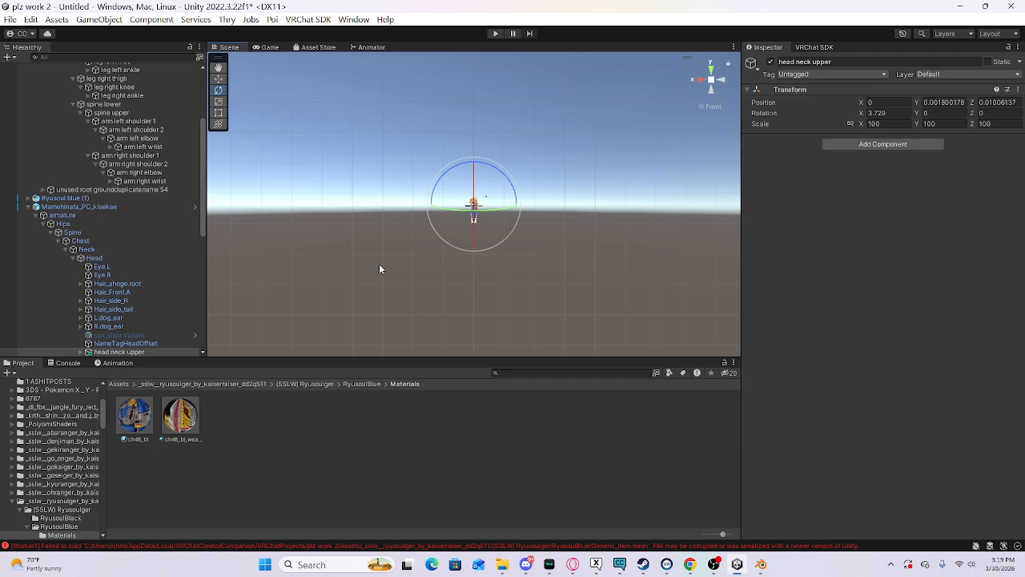
pyautogui.scroll(10, 379, 263)
pyautogui.keyDown('alt'); pyautogui.moveTo(381, 269); pyautogui.dragTo(207, 122); pyautogui.keyUp('alt')
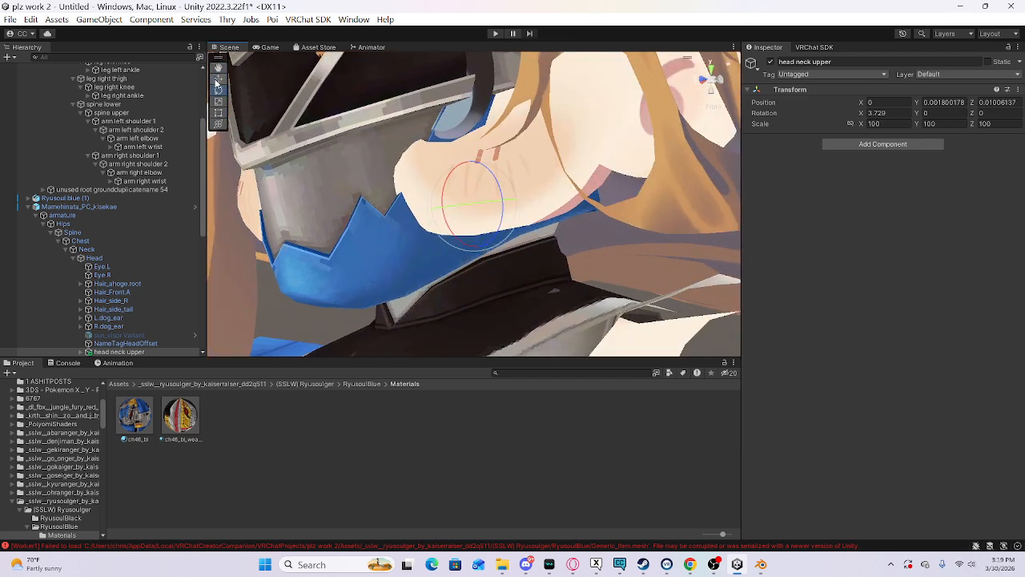
pyautogui.moveTo(472, 170); pyautogui.dragTo(481, 141)
pyautogui.moveTo(479, 220); pyautogui.dragTo(415, 163, button='right')
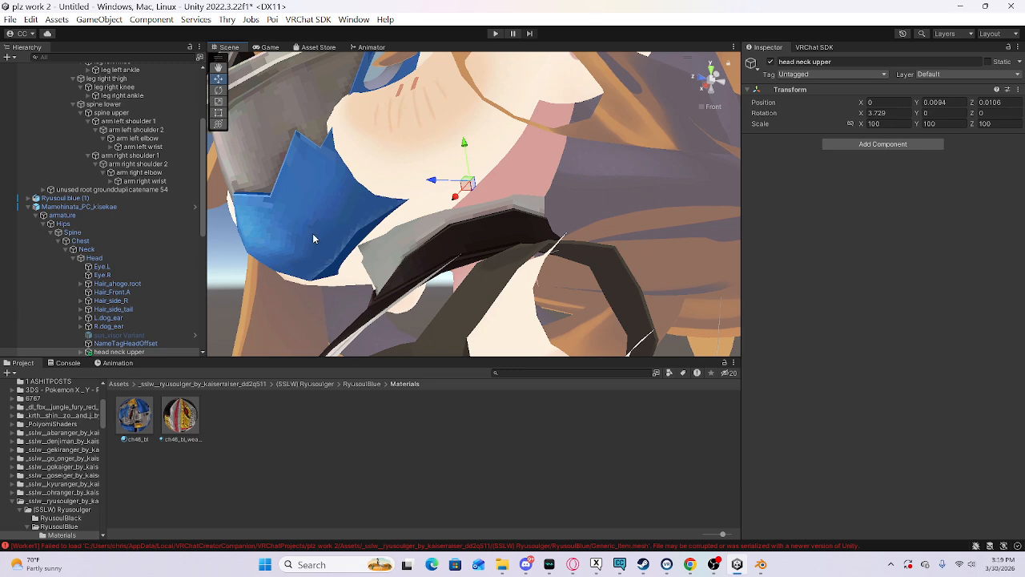
pyautogui.moveTo(347, 243); pyautogui.dragTo(386, 233, button='right')
pyautogui.scroll(3, 355, 260)
pyautogui.scroll(2, 128, 248)
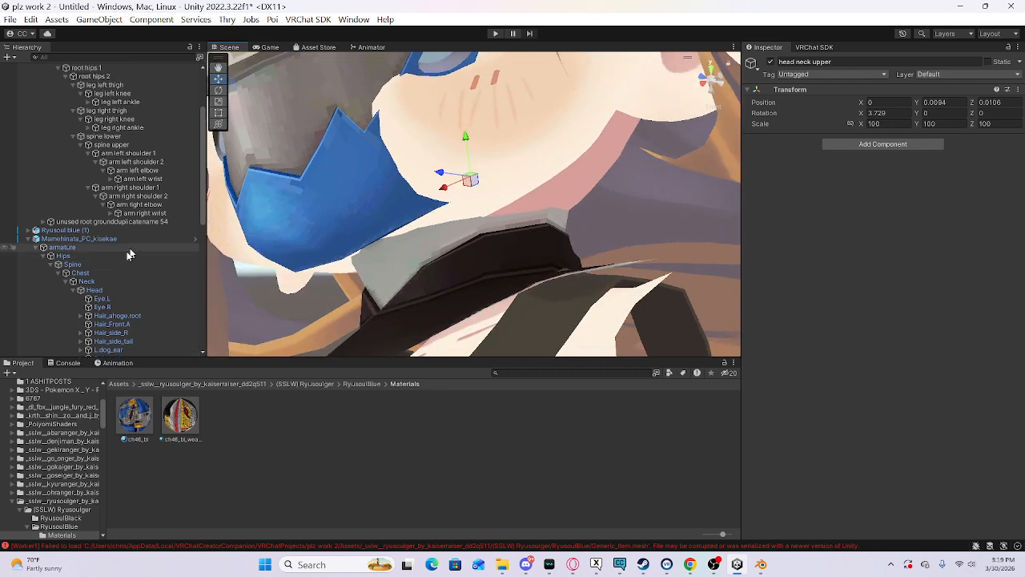
# Step: Deactivate the 5_met_0.1_16_16 helmet mesh
pyautogui.click(97, 290)
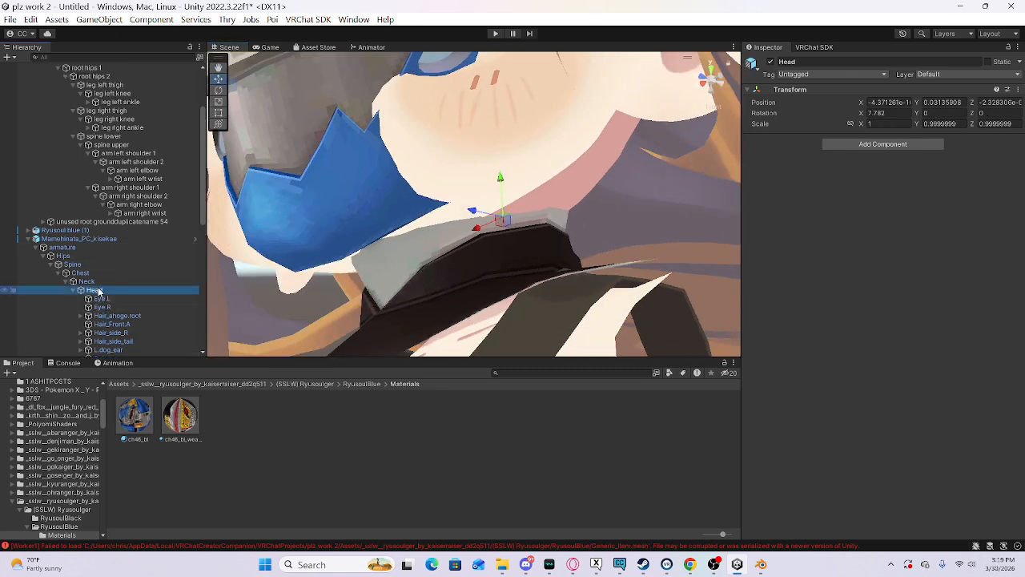
pyautogui.click(274, 253)
pyautogui.click(770, 63)
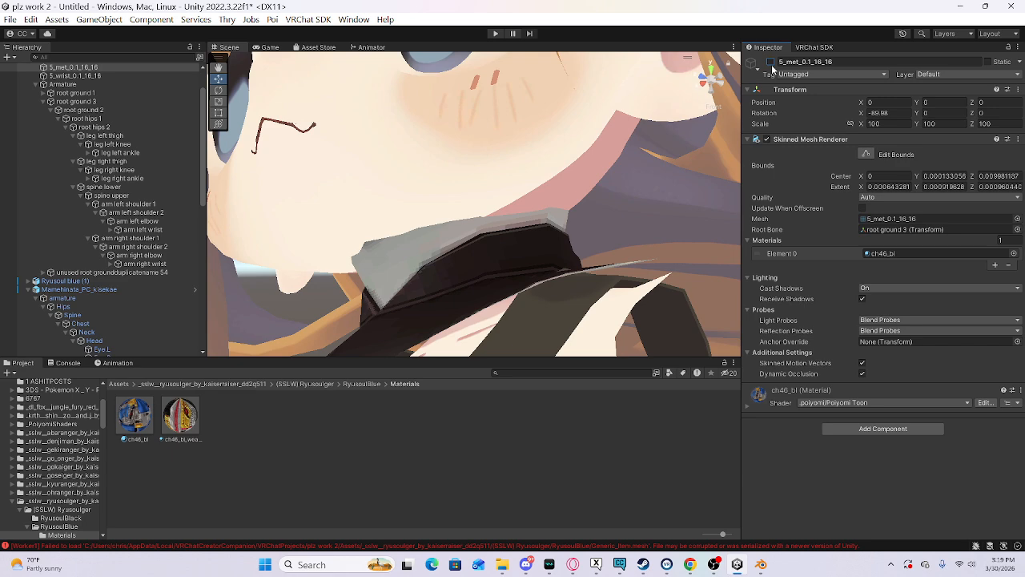
# Step: Rotate the avatar's Head bone to about -71.7 on X and inspect the collar area from an angle
pyautogui.scroll(-4, 120, 296)
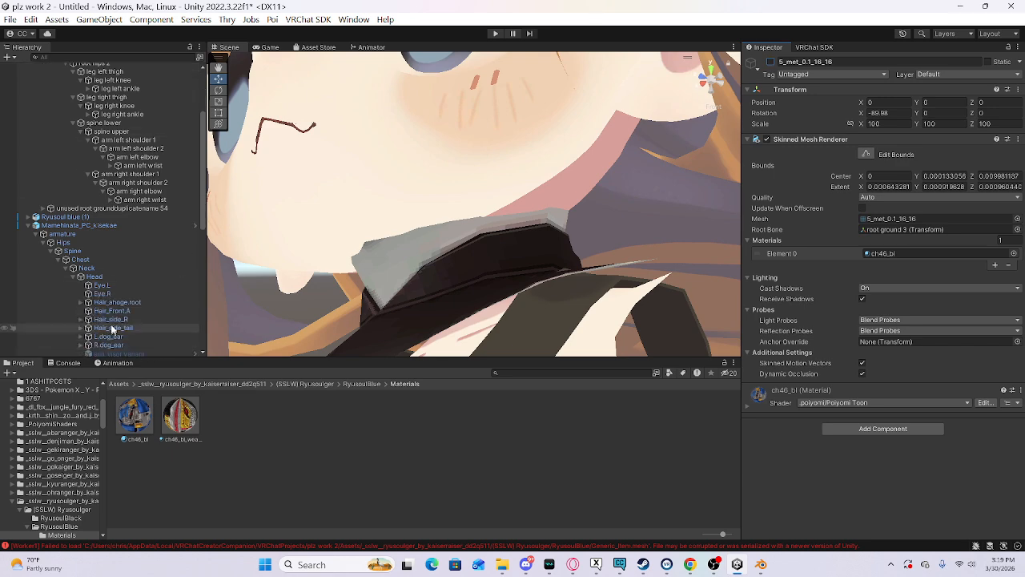
pyautogui.click(94, 276)
pyautogui.press('f')
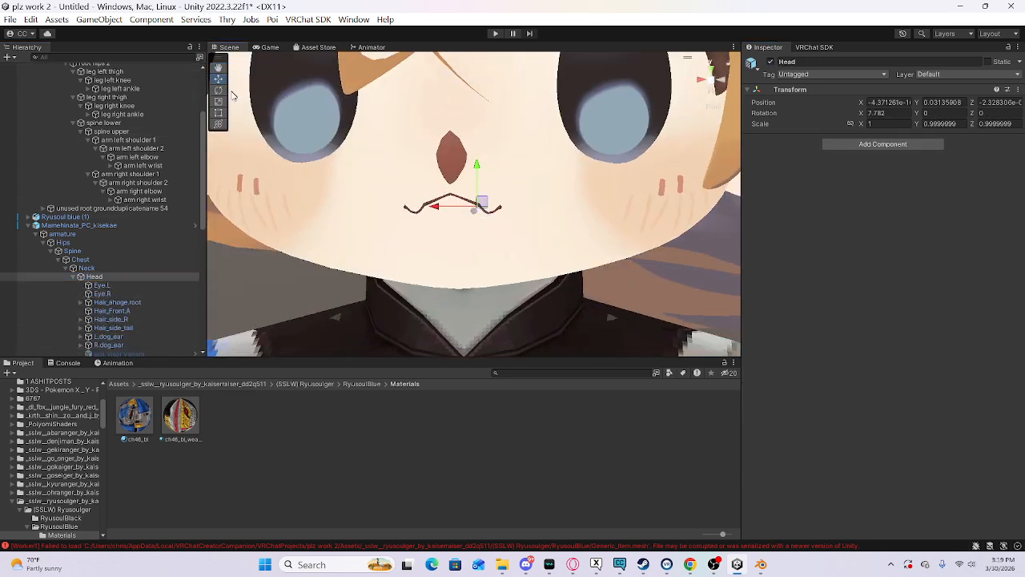
pyautogui.moveTo(477, 193); pyautogui.dragTo(547, 91)
pyautogui.keyDown('alt'); pyautogui.moveTo(549, 169); pyautogui.dragTo(735, 254); pyautogui.keyUp('alt')
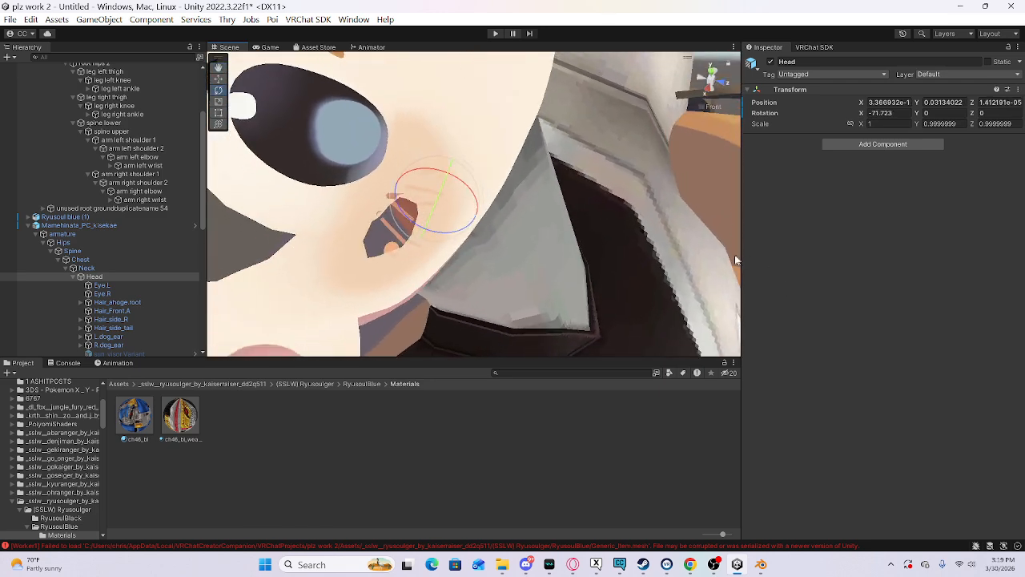
# Step: Undo the last rotation of the avatar's Head bone and return to a front view of the suit
pyautogui.hotkey('ctrl', 'z')
pyautogui.scroll(-5, 472, 218)
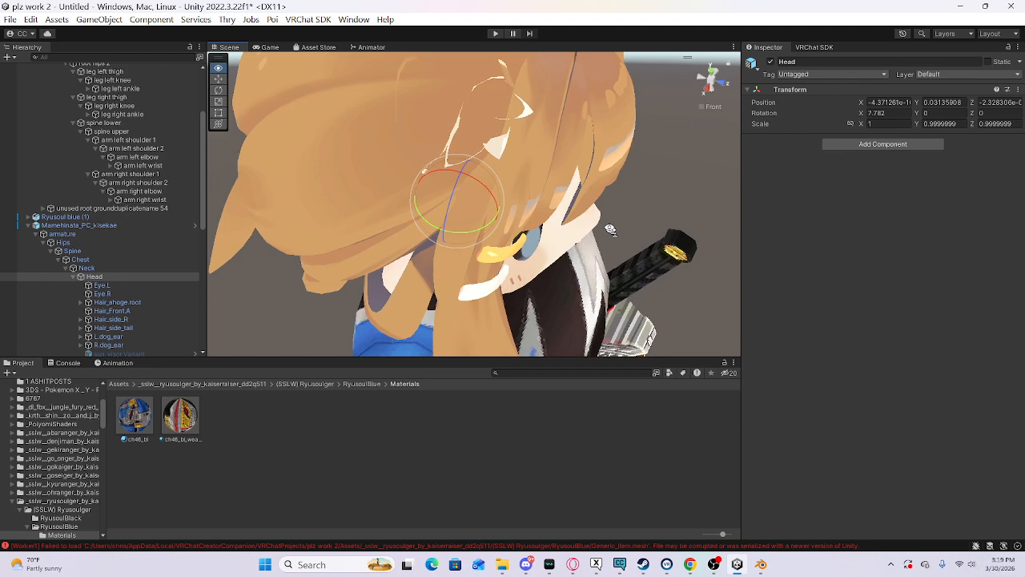
pyautogui.click(721, 82)
pyautogui.scroll(-3, 490, 228)
pyautogui.moveTo(485, 280); pyautogui.dragTo(279, 224, button='middle')
pyautogui.scroll(2, 47, 278)
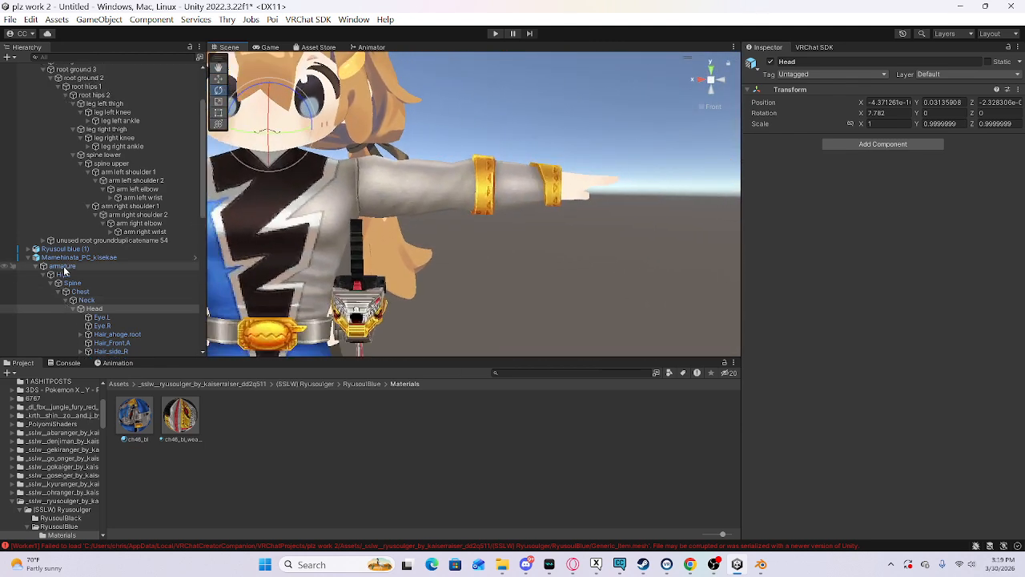
# Step: Collapse the avatar's Neck bone and parent the suit's arm right shoulder 1 bone under Shoulder.R
pyautogui.click(63, 265)
pyautogui.click(59, 310)
pyautogui.click(66, 301)
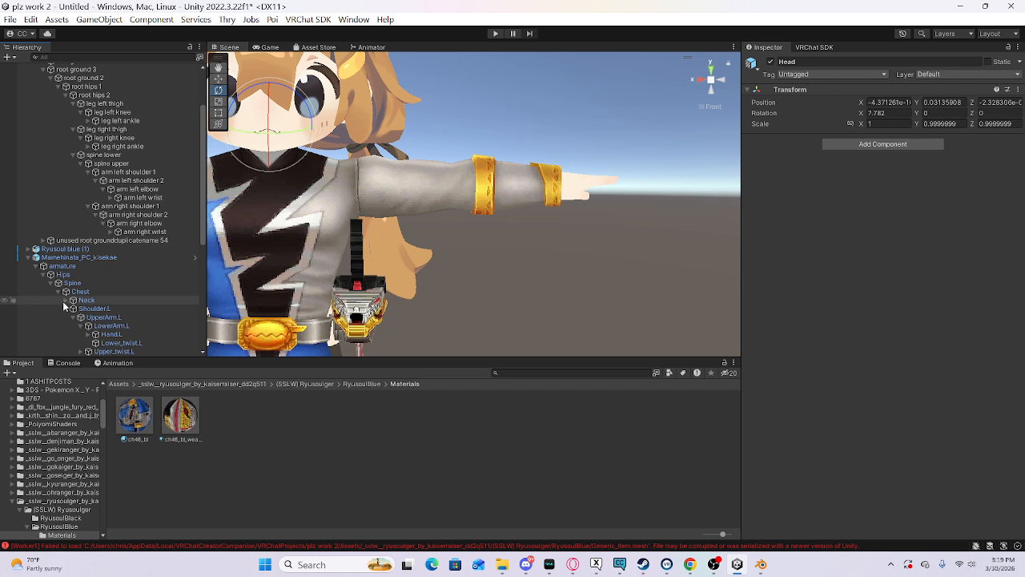
pyautogui.scroll(-3, 127, 215)
pyautogui.scroll(2, 127, 215)
pyautogui.scroll(-4, 125, 150)
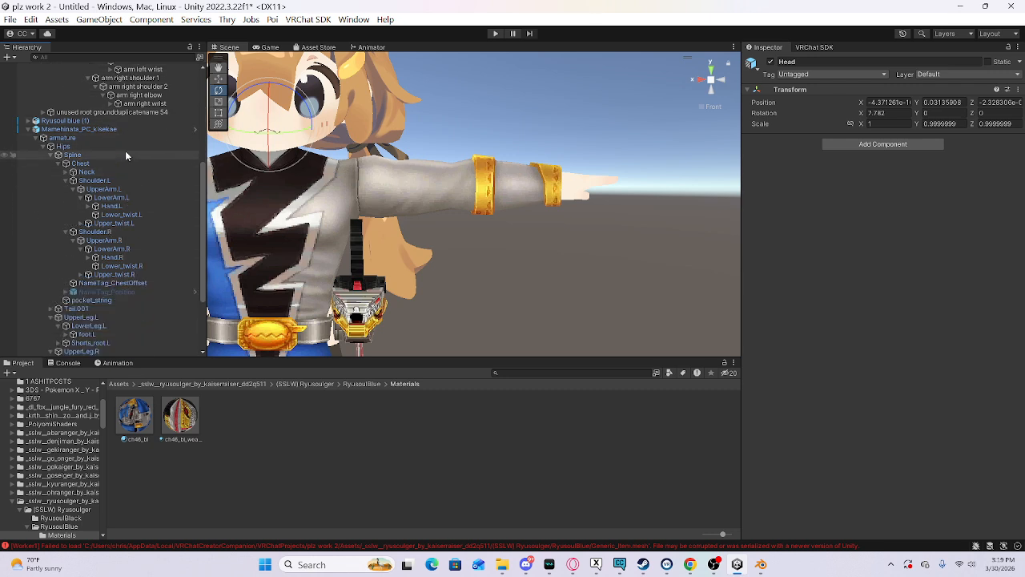
pyautogui.click(130, 79)
pyautogui.moveTo(109, 253); pyautogui.dragTo(108, 279)
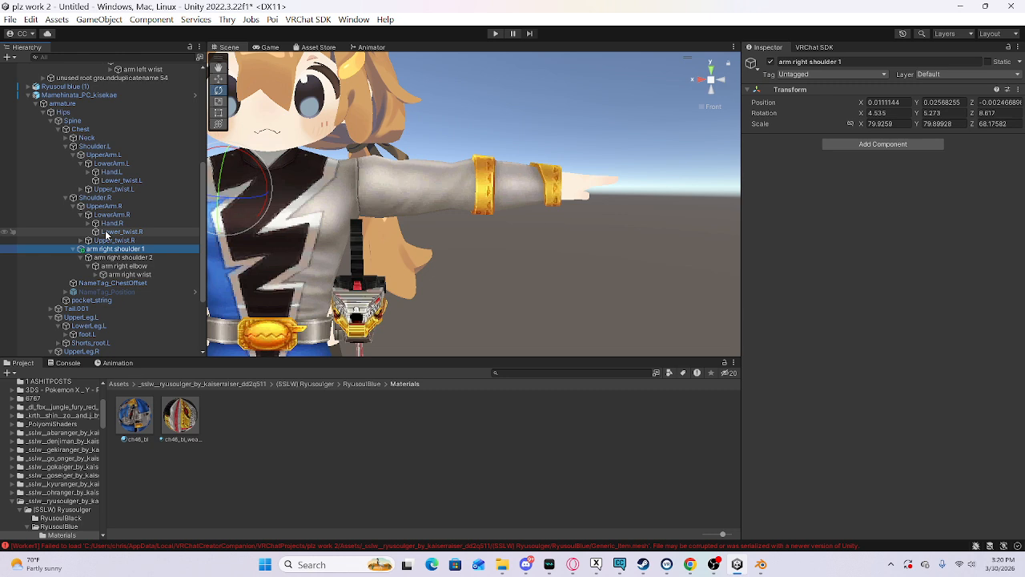
# Step: Parent the suit's arm left shoulder 1 bone under the avatar's Shoulder.L
pyautogui.scroll(3, 110, 196)
pyautogui.scroll(2, 143, 124)
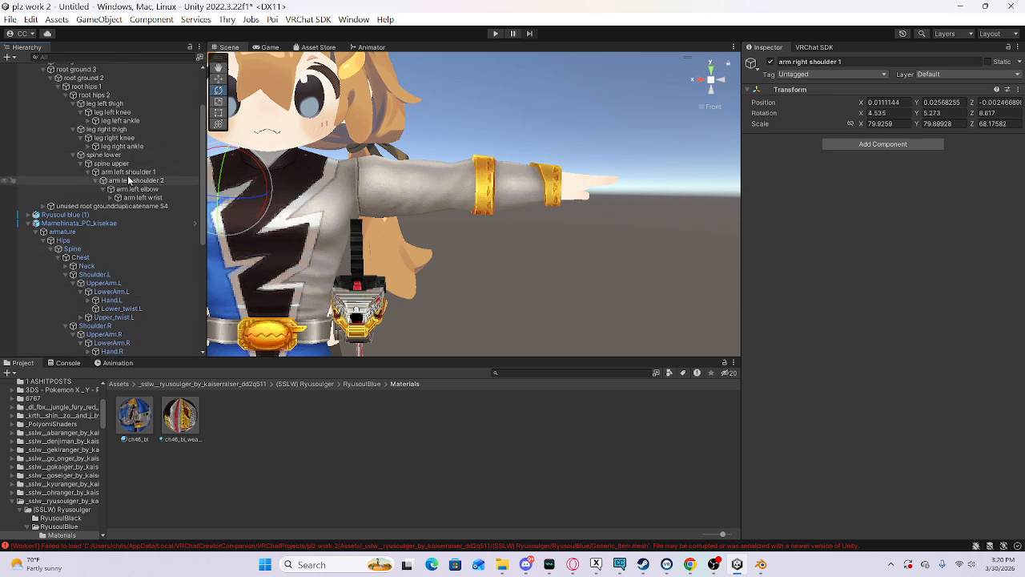
pyautogui.moveTo(128, 171); pyautogui.dragTo(103, 279)
pyautogui.scroll(-2, 107, 274)
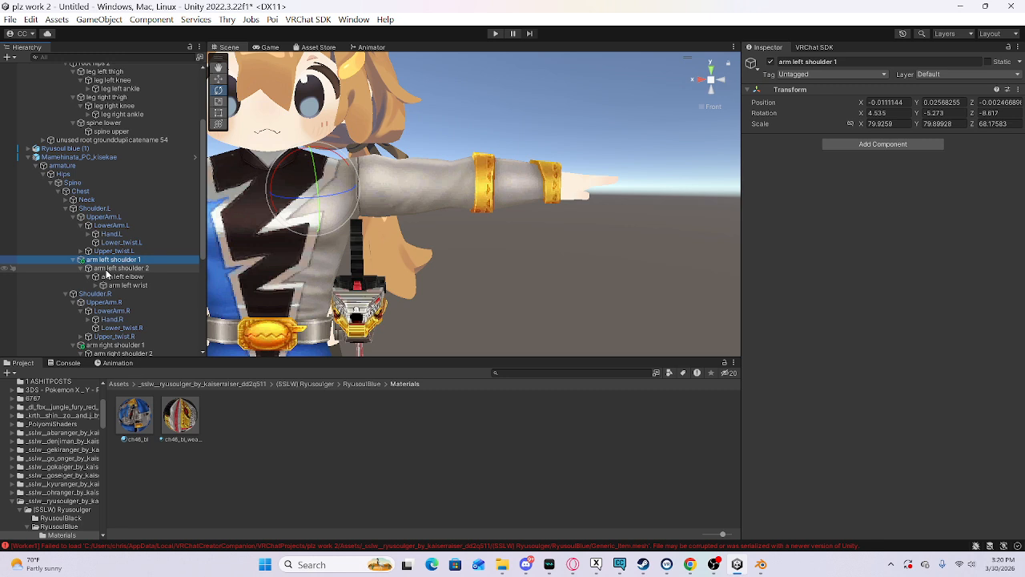
# Step: Parent arm left shoulder 2 under the avatar's UpperArm.L and arm left elbow under LowerArm.L
pyautogui.click(112, 267)
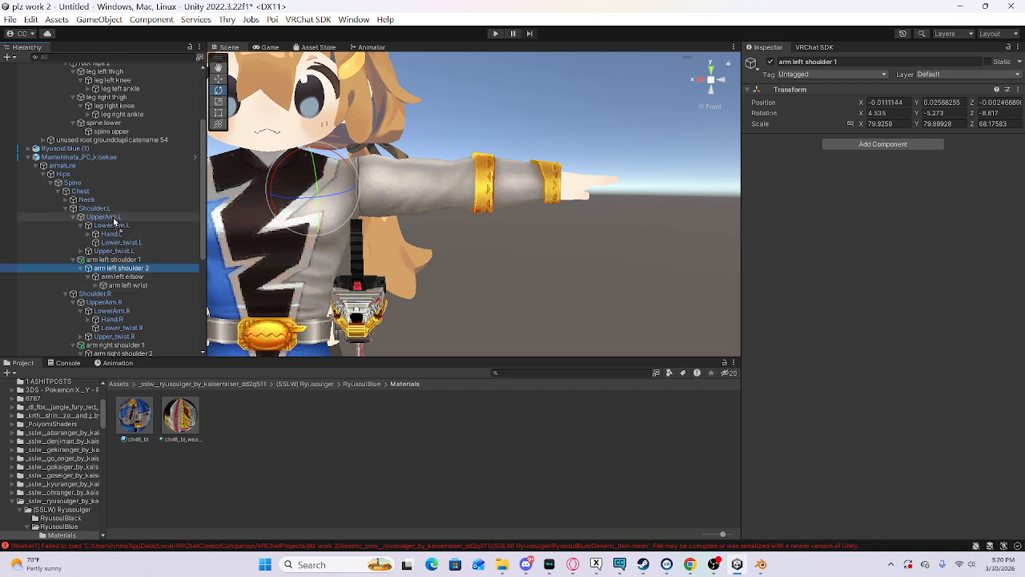
pyautogui.moveTo(113, 218); pyautogui.dragTo(113, 217)
pyautogui.scroll(1, 123, 266)
pyautogui.moveTo(124, 266); pyautogui.dragTo(489, 295)
pyautogui.click(137, 304)
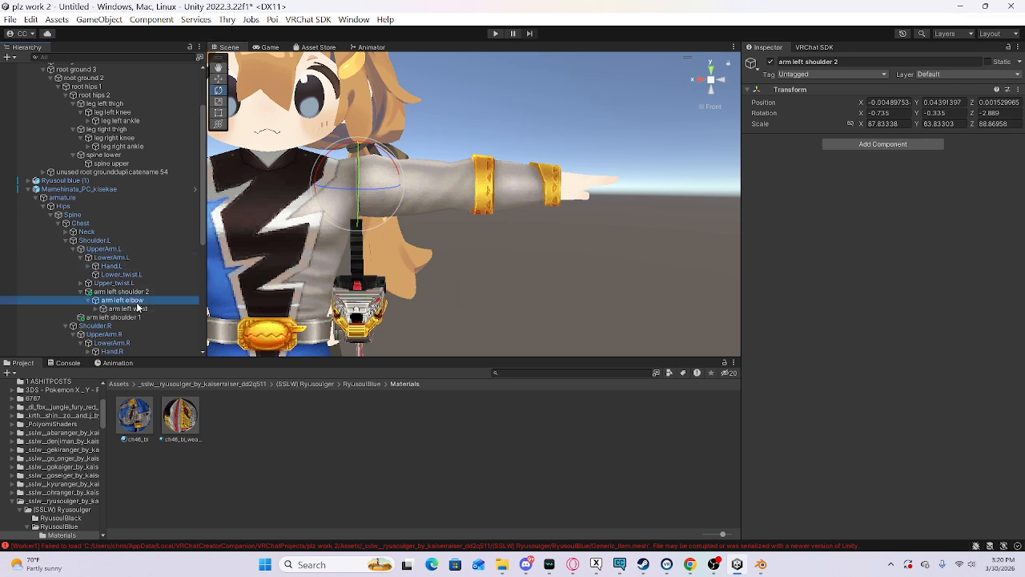
# Step: Parent arm right shoulder 2 under the avatar's UpperArm.R and arm right elbow under LowerArm.R
pyautogui.moveTo(121, 261); pyautogui.dragTo(115, 209)
pyautogui.scroll(-4, 121, 265)
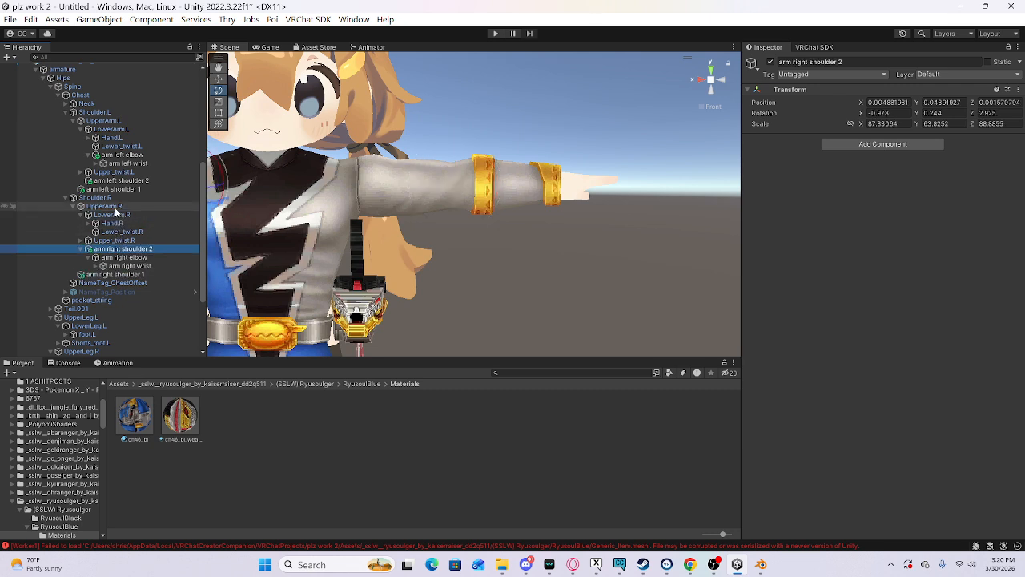
pyautogui.moveTo(121, 257); pyautogui.dragTo(118, 219)
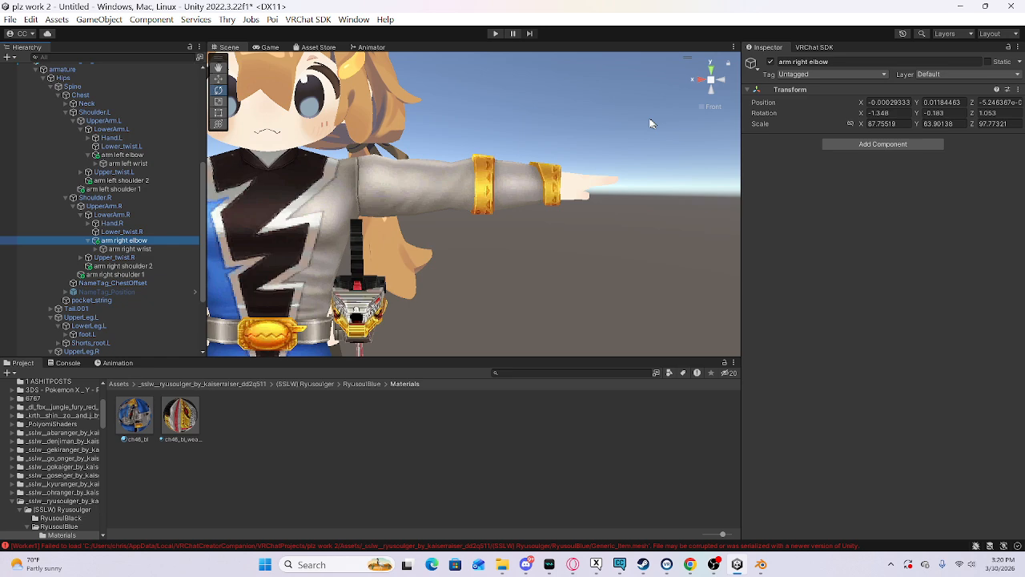
# Step: From the top view, rotate the arm left elbow bone to about 0.005 on Z to straighten the sleeve along the arm
pyautogui.click(711, 74)
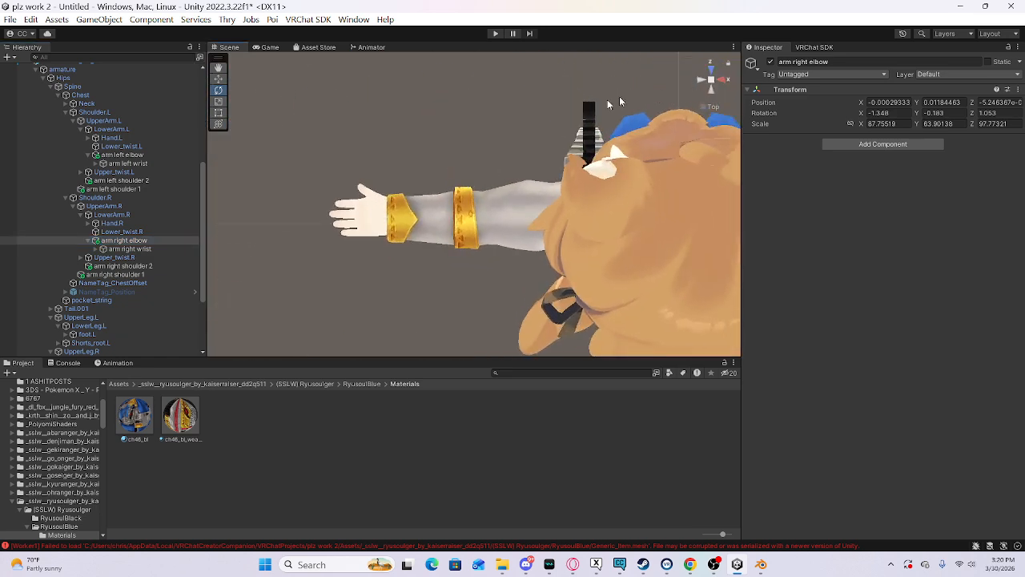
pyautogui.scroll(3, 300, 208)
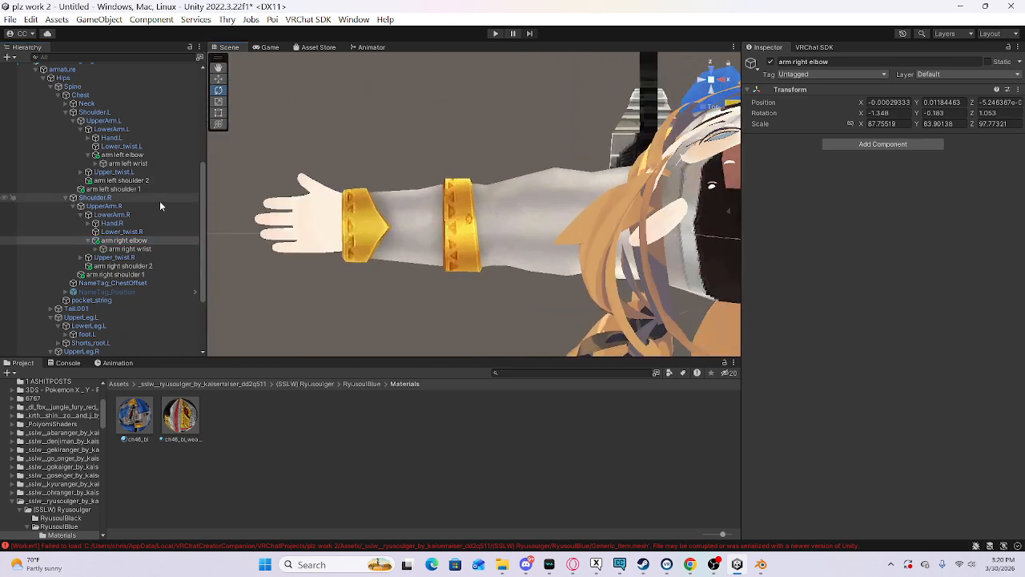
pyautogui.click(126, 156)
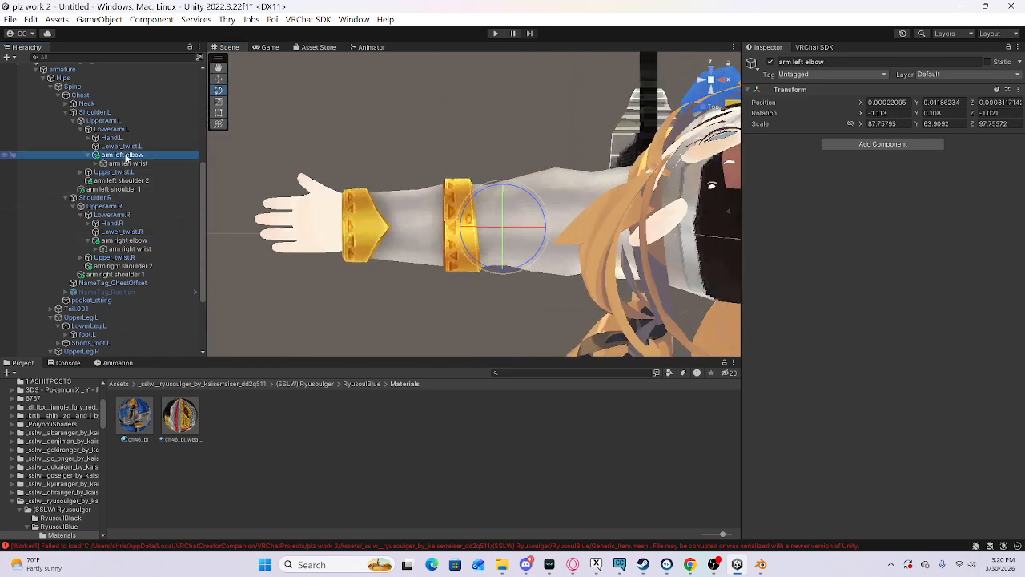
pyautogui.click(538, 249)
pyautogui.moveTo(538, 249); pyautogui.dragTo(559, 273)
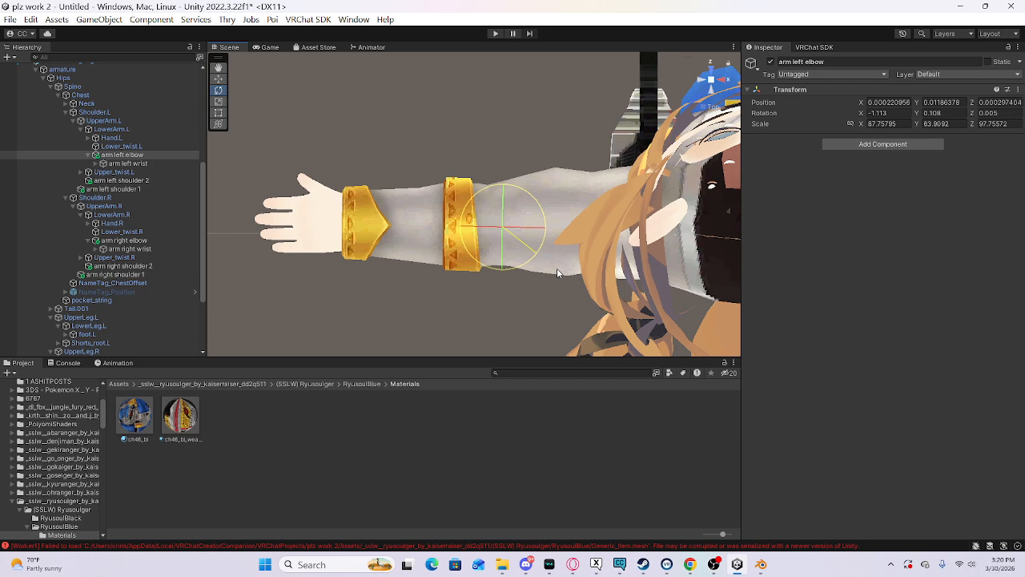
# Step: Compare the right and left sleeves and their elbow bones from the top view
pyautogui.moveTo(597, 273); pyautogui.dragTo(935, 259, button='middle')
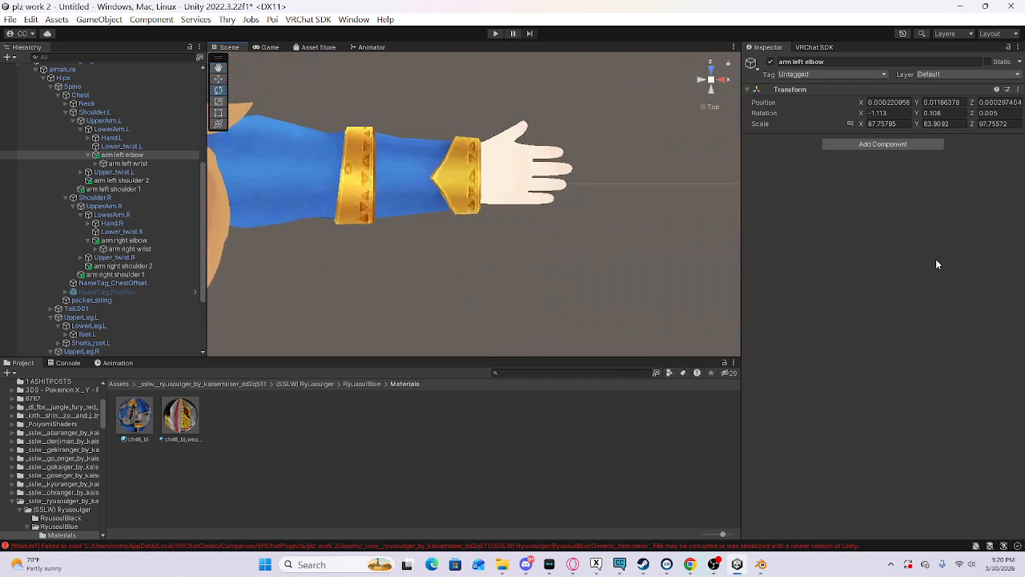
pyautogui.click(128, 241)
pyautogui.moveTo(338, 243); pyautogui.dragTo(389, 288, button='middle')
pyautogui.scroll(-2, 389, 289)
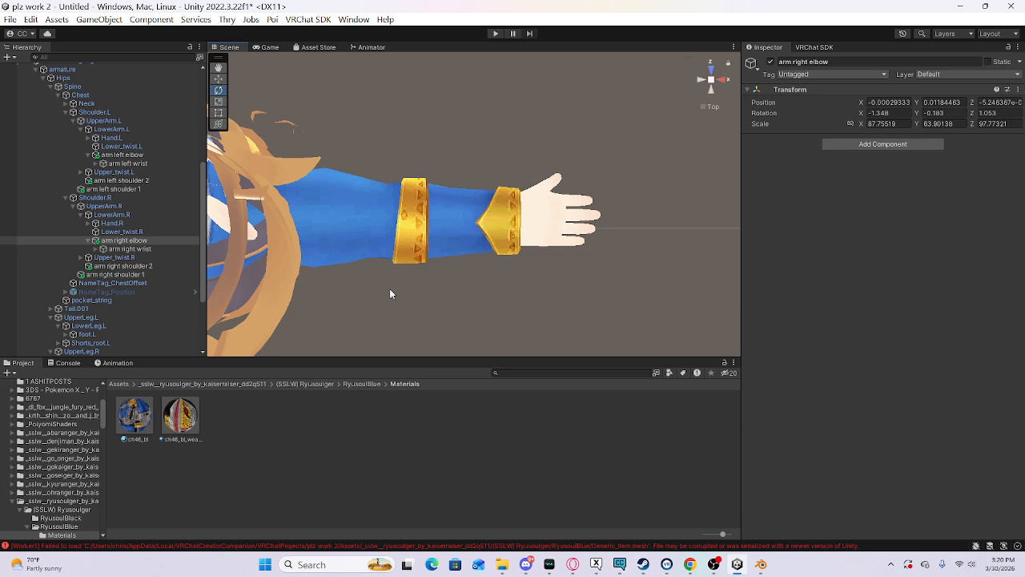
pyautogui.scroll(1, 134, 244)
pyautogui.click(134, 246)
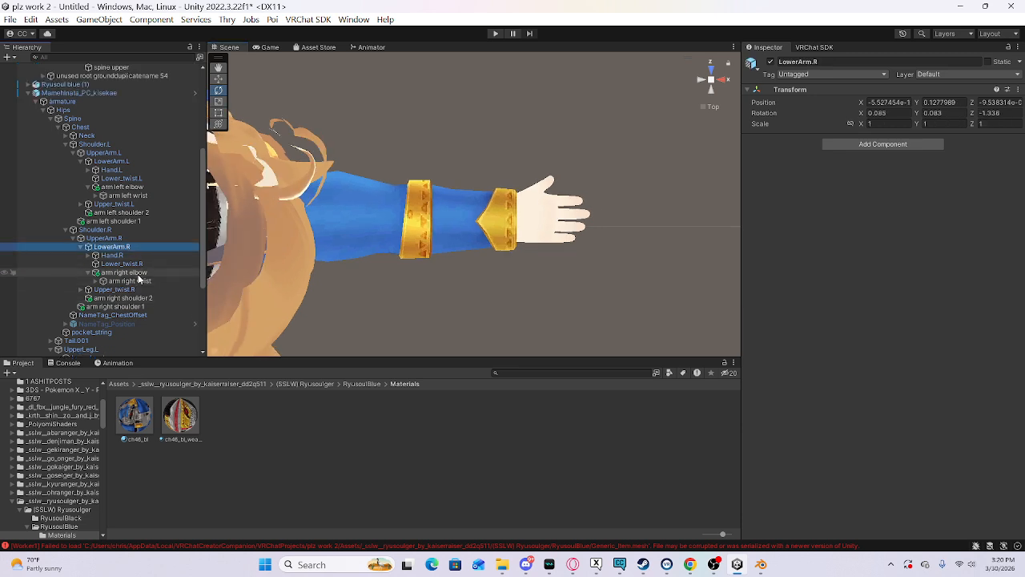
pyautogui.click(121, 272)
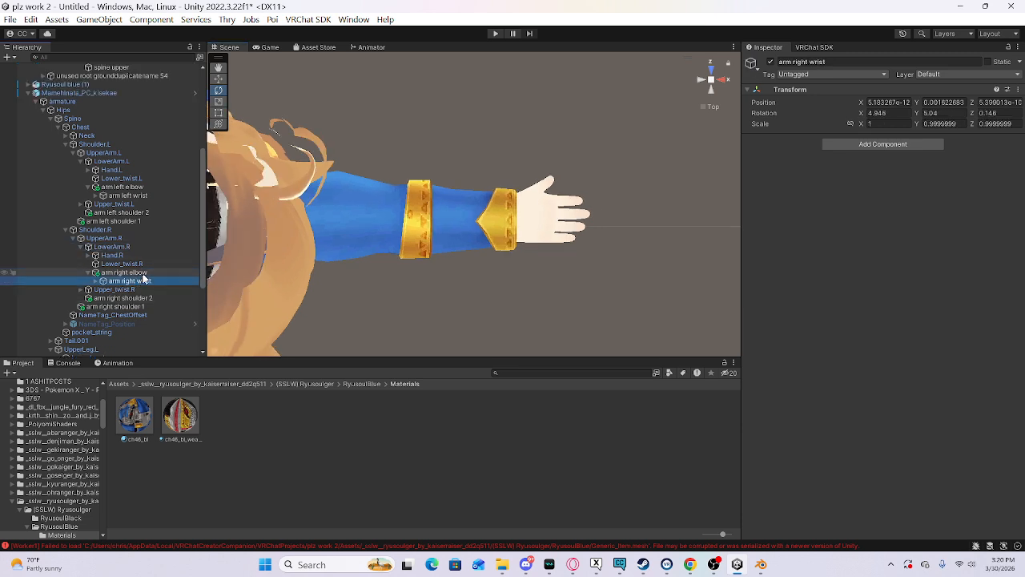
pyautogui.click(120, 186)
pyautogui.press('f')
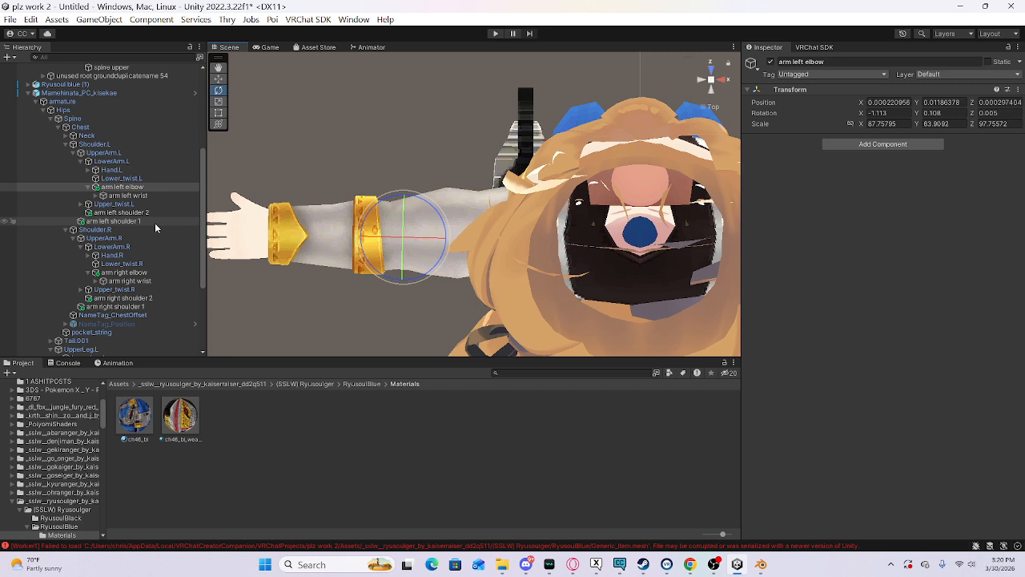
# Step: Try to rotate the arm right elbow bone about Z from the top view, and undo it
pyautogui.click(123, 275)
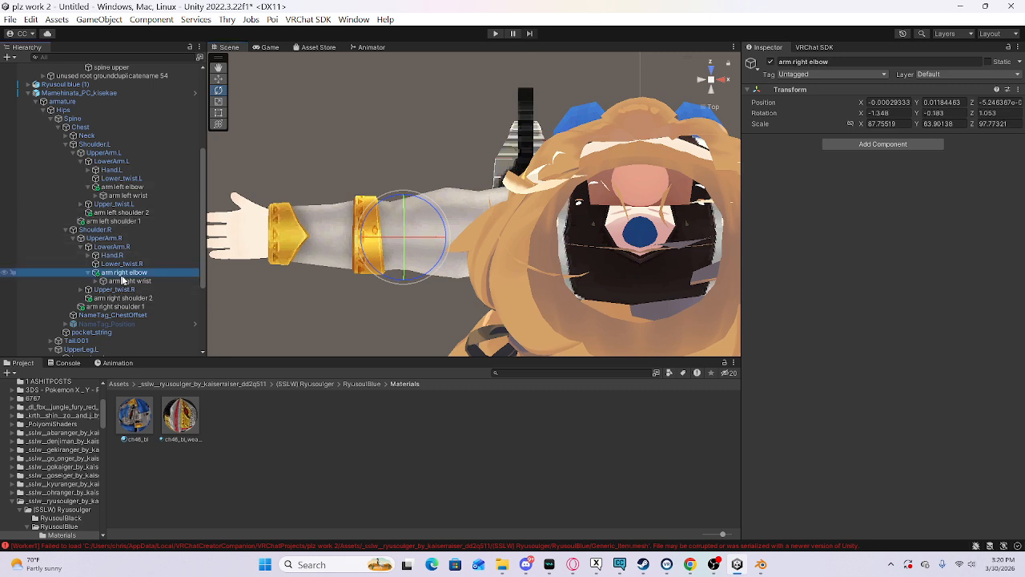
pyautogui.moveTo(425, 292); pyautogui.dragTo(417, 293, button='middle')
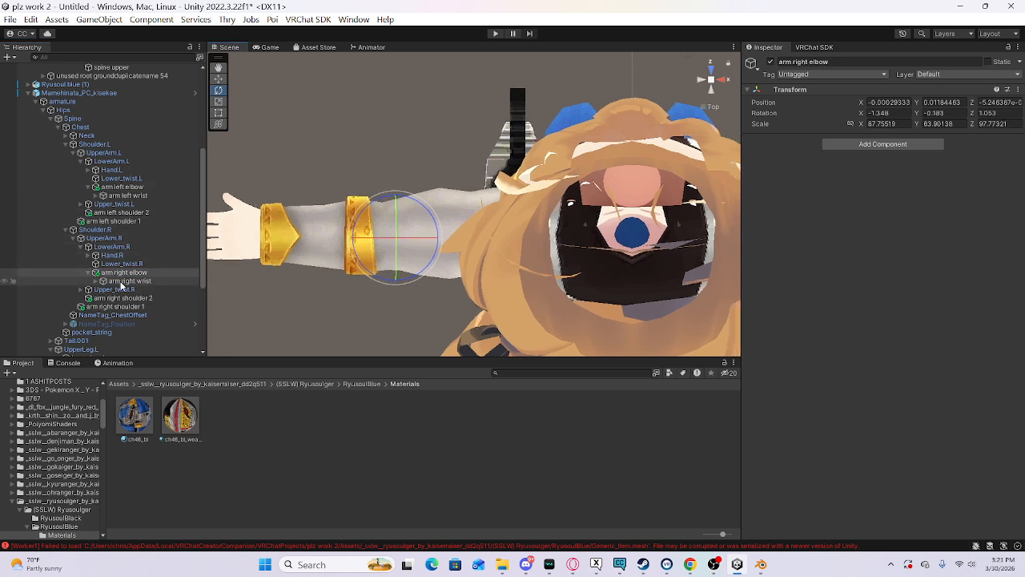
pyautogui.scroll(-1, 384, 257)
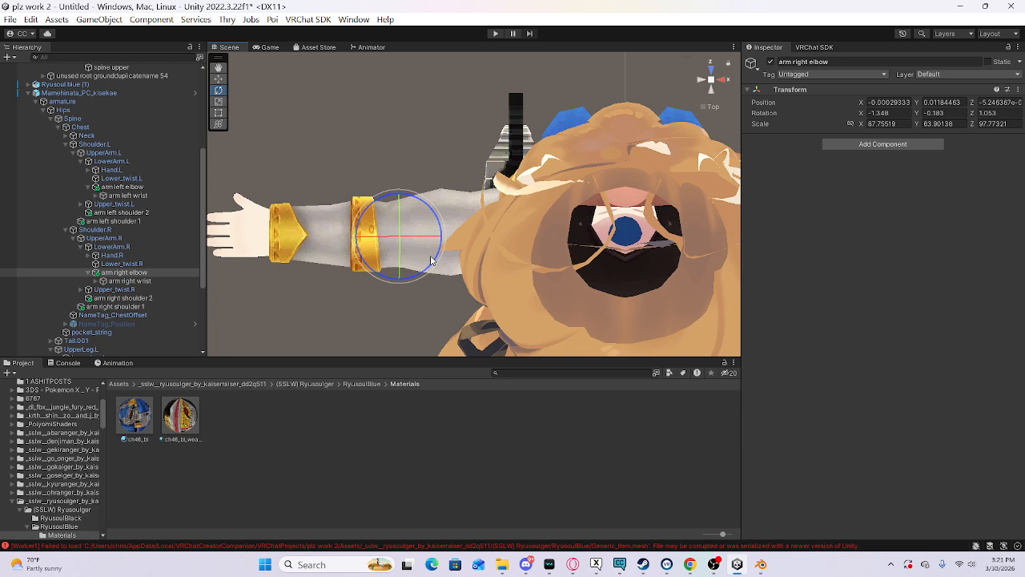
pyautogui.moveTo(434, 260); pyautogui.dragTo(404, 294)
pyautogui.moveTo(407, 285); pyautogui.dragTo(164, 268, button='middle')
pyautogui.hotkey('ctrl', 'z')
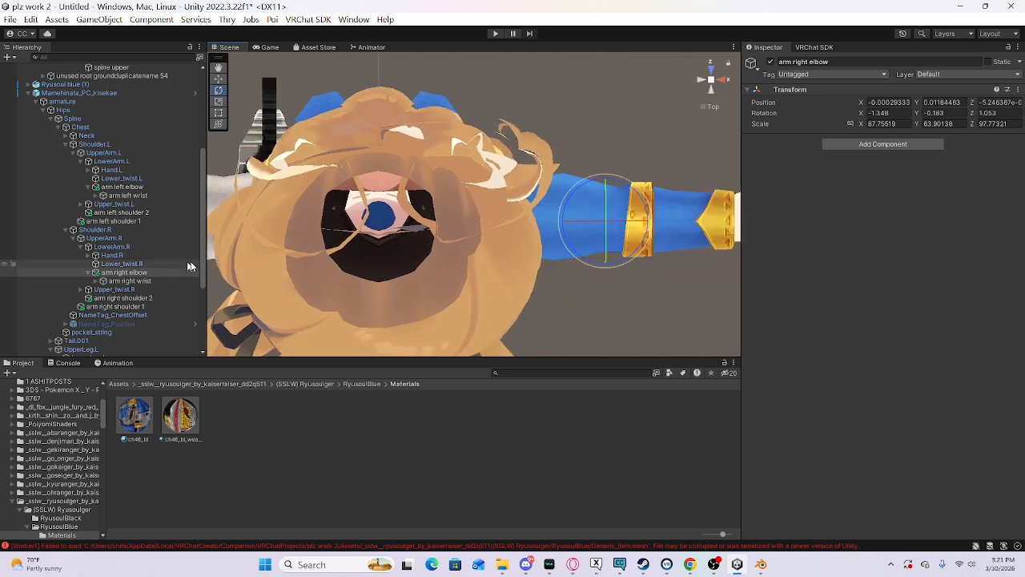
# Step: Rotate the arm right elbow bone to about 0.328 on Z to align the blue sleeve with the arm
pyautogui.scroll(2, 162, 259)
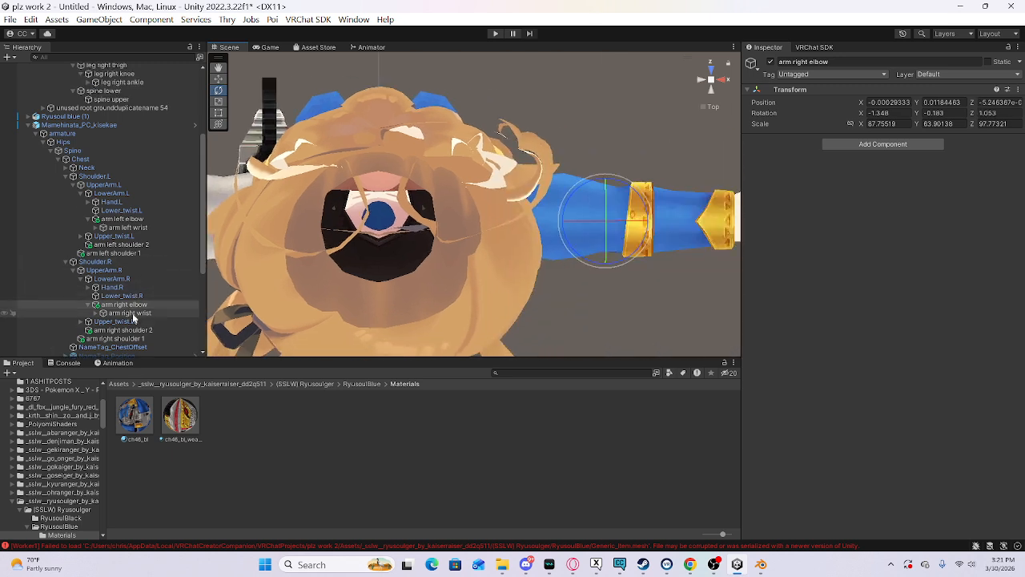
pyautogui.keyDown('alt'); pyautogui.moveTo(297, 282); pyautogui.dragTo(339, 272); pyautogui.keyUp('alt')
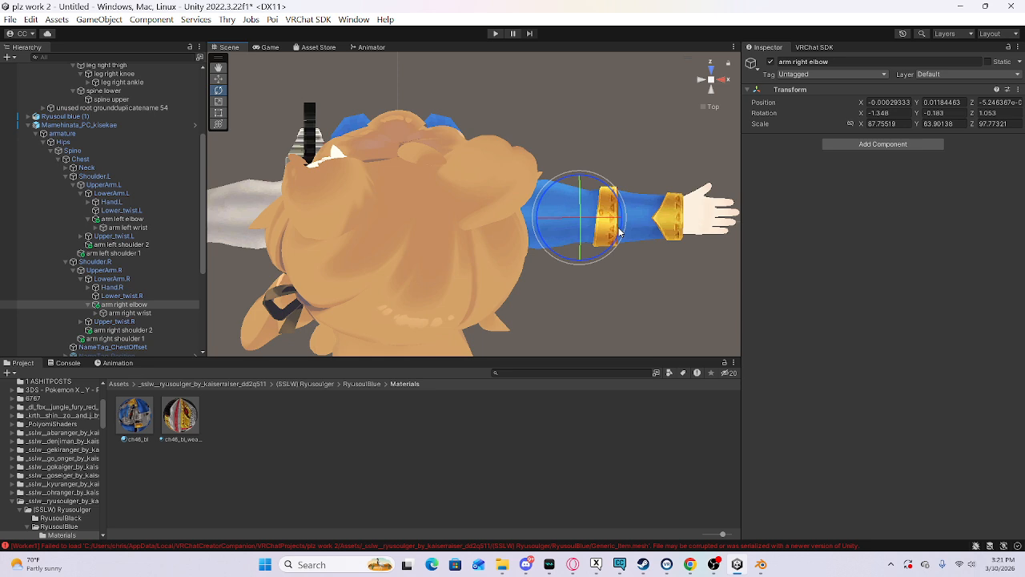
pyautogui.moveTo(619, 233); pyautogui.dragTo(481, 229, button='middle')
pyautogui.scroll(4, 478, 231)
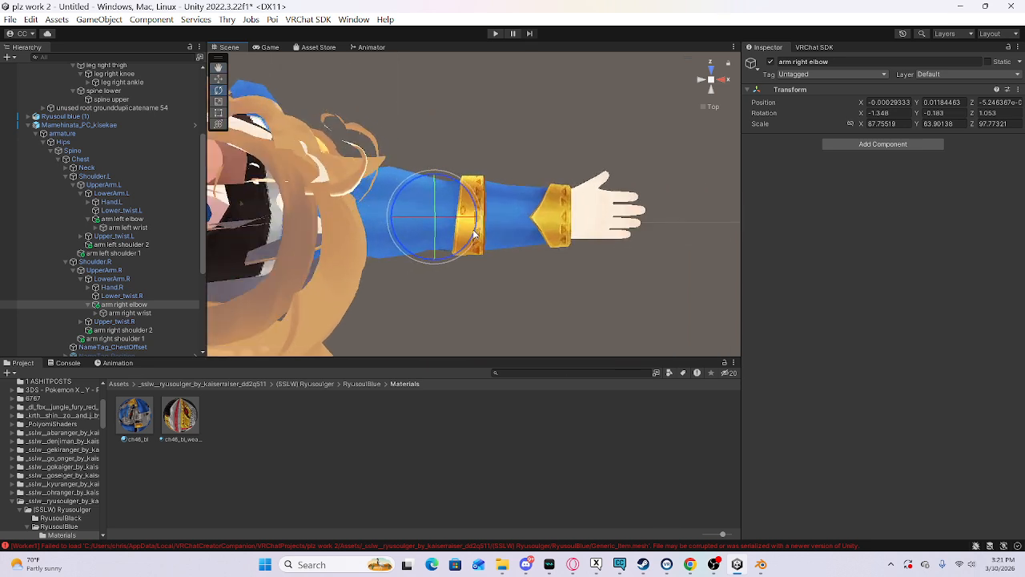
pyautogui.moveTo(474, 233); pyautogui.dragTo(495, 236)
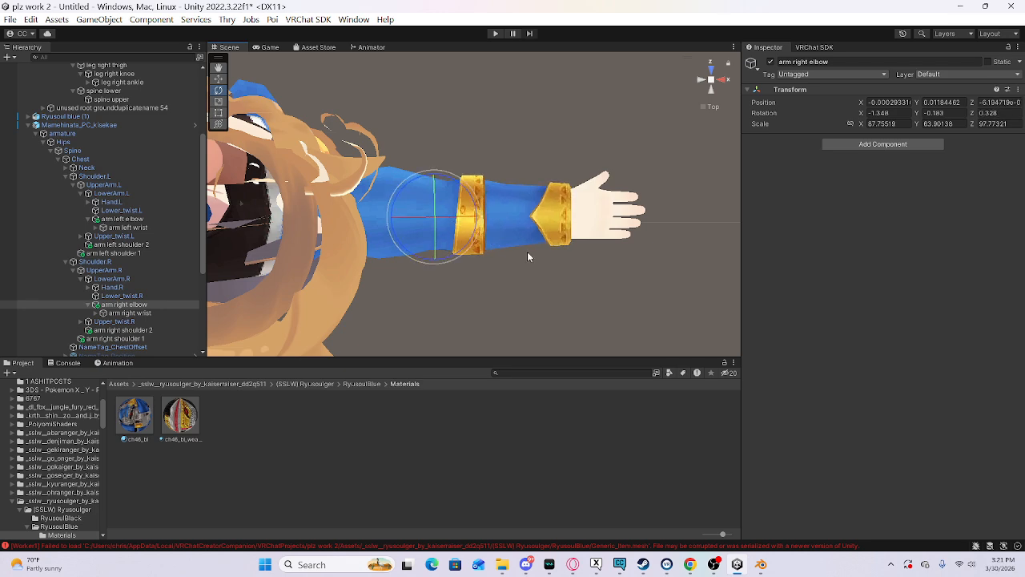
# Step: Examine the fit of the sleeves and cuffs on both arms from the front, checking the right lower-arm bones
pyautogui.moveTo(528, 252); pyautogui.dragTo(381, 204, button='right')
pyautogui.keyDown('alt'); pyautogui.moveTo(380, 204); pyautogui.dragTo(99, 574); pyautogui.keyUp('alt')
pyautogui.keyDown('alt'); pyautogui.moveTo(433, 228); pyautogui.dragTo(346, 193); pyautogui.keyUp('alt')
pyautogui.click(345, 193)
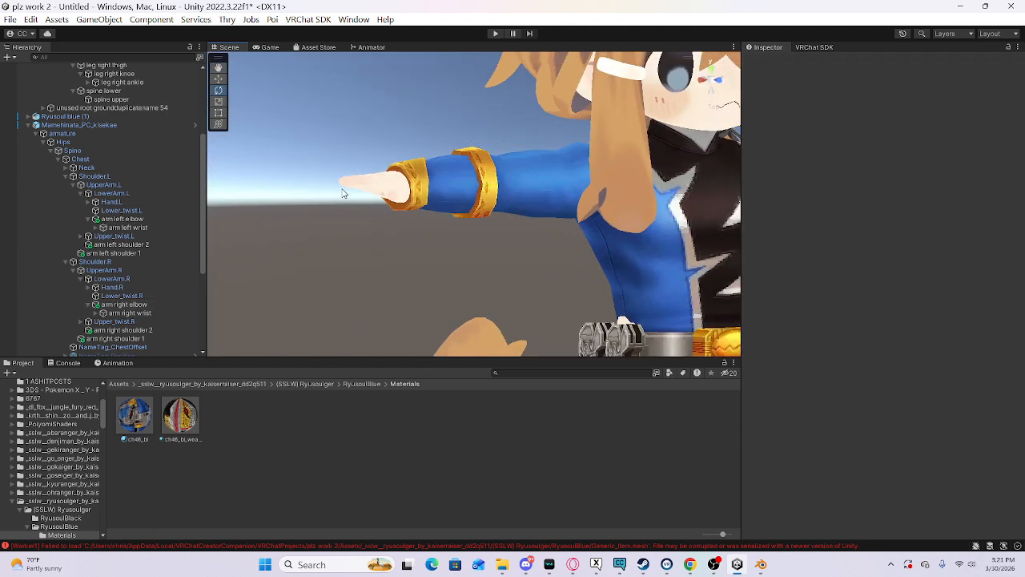
pyautogui.keyDown('alt'); pyautogui.moveTo(473, 214); pyautogui.dragTo(269, 224); pyautogui.keyUp('alt')
pyautogui.scroll(1, 155, 337)
pyautogui.click(155, 337)
pyautogui.click(160, 329)
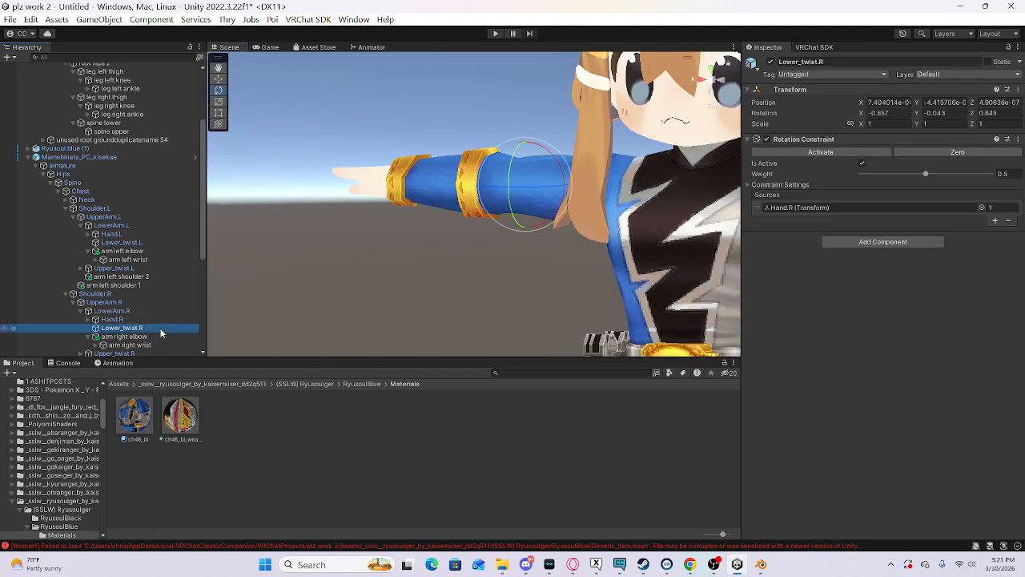
pyautogui.scroll(-1, 161, 329)
pyautogui.scroll(1, 100, 268)
pyautogui.scroll(-1, 138, 321)
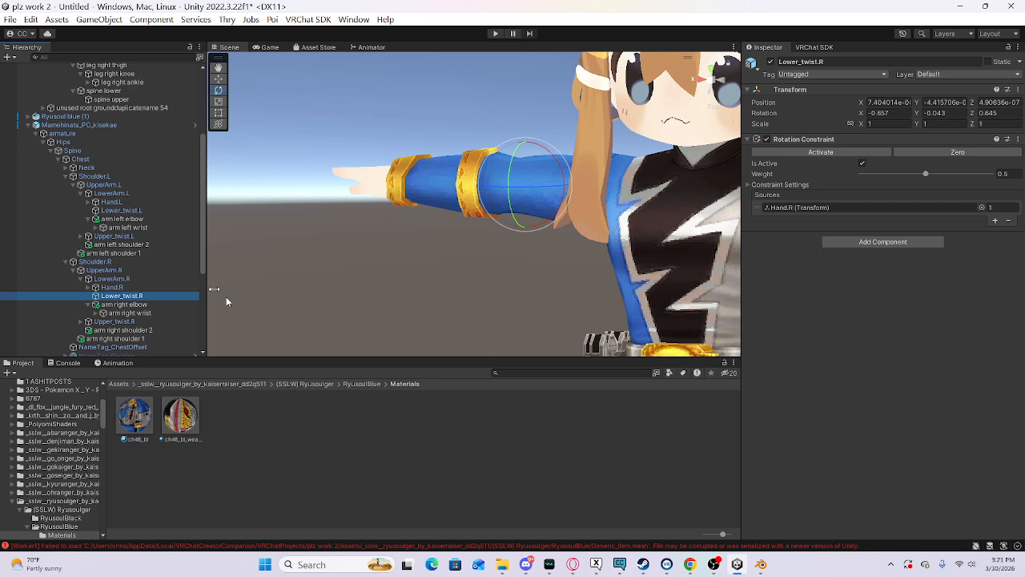
pyautogui.scroll(-3, 360, 219)
pyautogui.moveTo(404, 211); pyautogui.dragTo(575, 212, button='right')
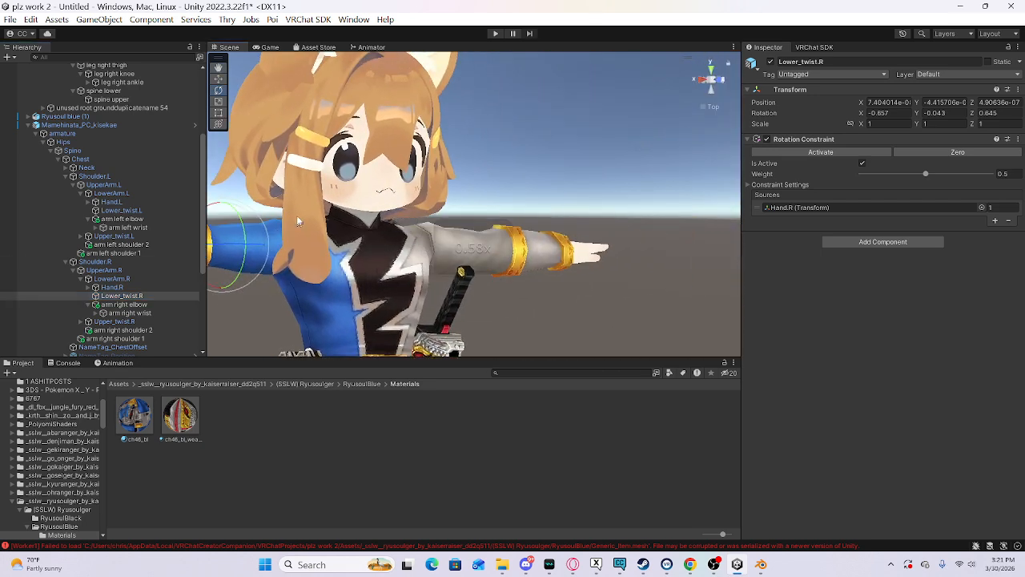
pyautogui.keyDown('alt'); pyautogui.moveTo(575, 214); pyautogui.dragTo(420, 208); pyautogui.keyUp('alt')
pyautogui.scroll(5, 129, 109)
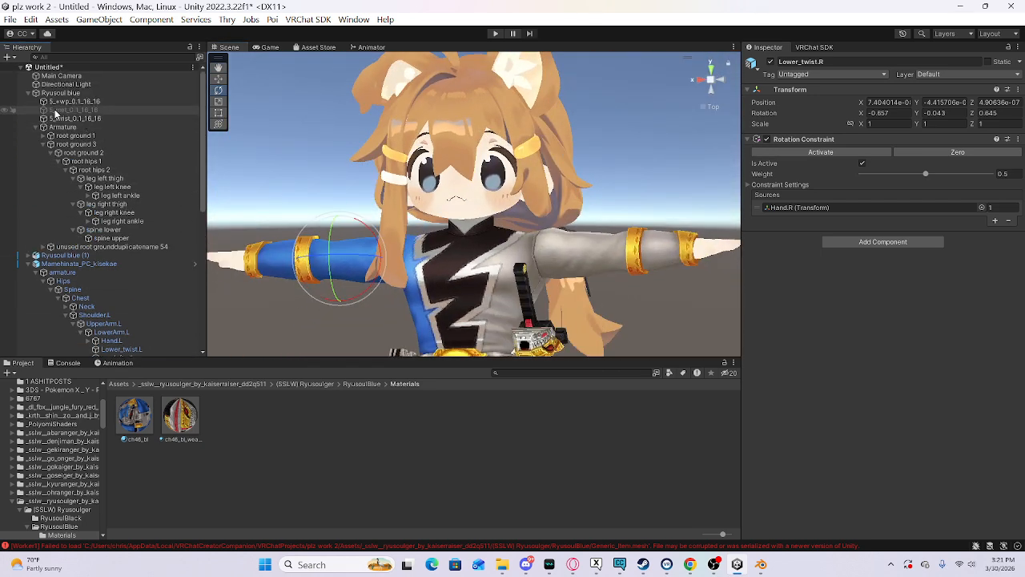
# Step: Move the Ryusoul blue (1) wrist device to X 0.124 and Y -0.28, next to the avatar's left hand
pyautogui.click(110, 256)
pyautogui.press('f')
pyautogui.scroll(-2, 433, 218)
pyautogui.moveTo(433, 219); pyautogui.dragTo(423, 187, button='right')
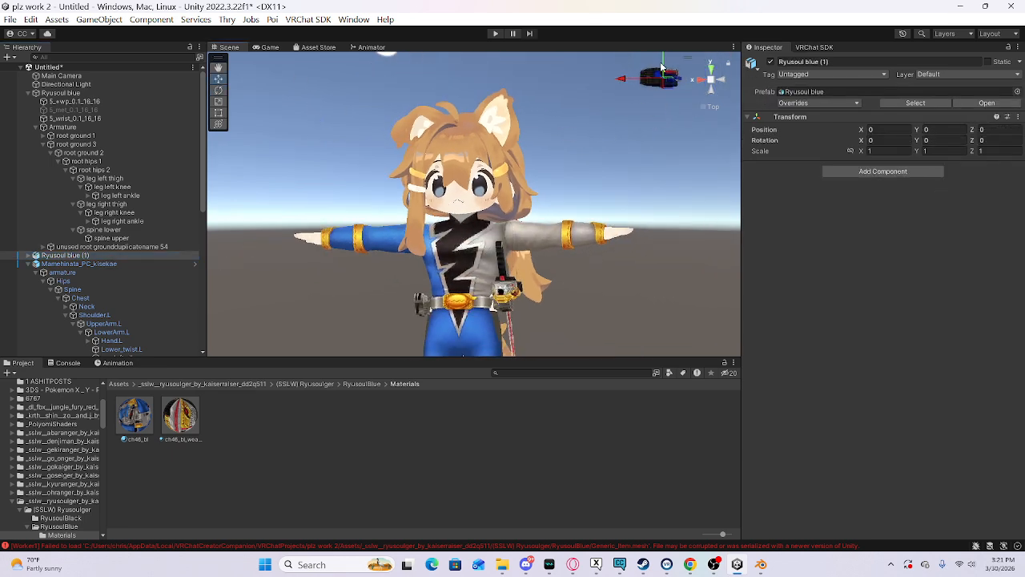
pyautogui.moveTo(665, 62); pyautogui.dragTo(644, 458)
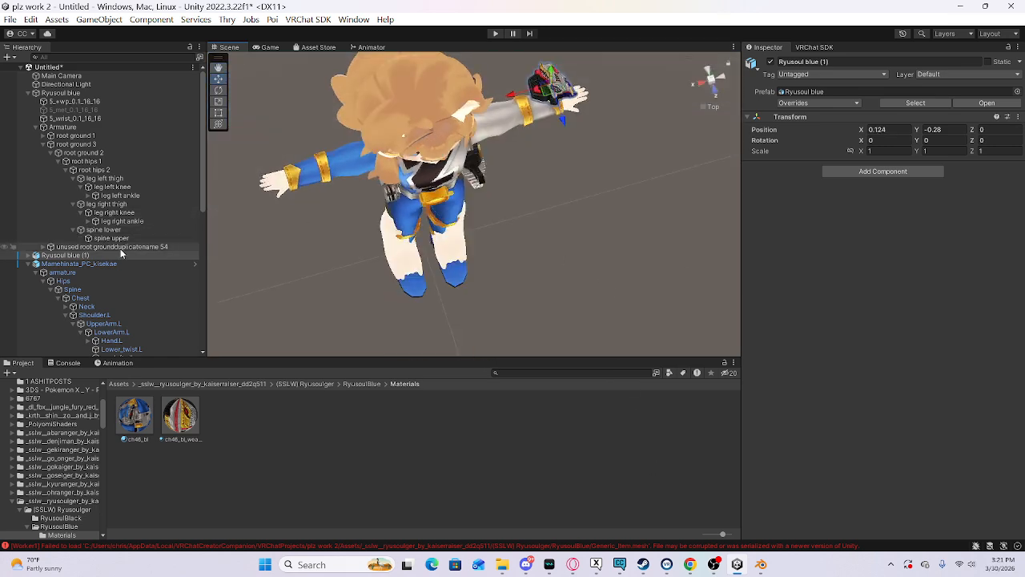
# Step: Move the Ryusoul blue (1) wrist device to Z 0.0234 so it sits over the avatar's left wrist
pyautogui.doubleClick(117, 256)
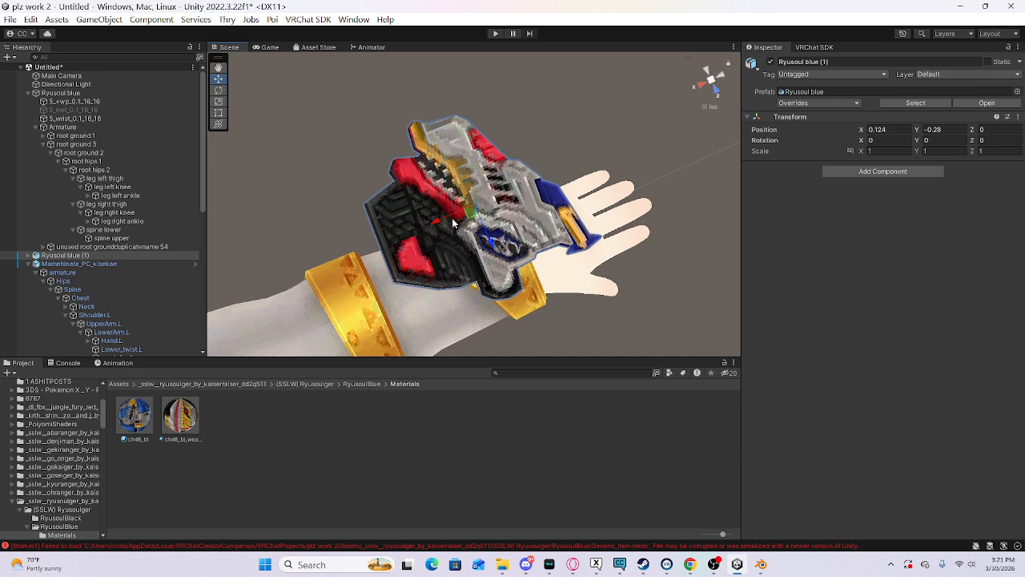
pyautogui.moveTo(493, 247); pyautogui.dragTo(507, 298)
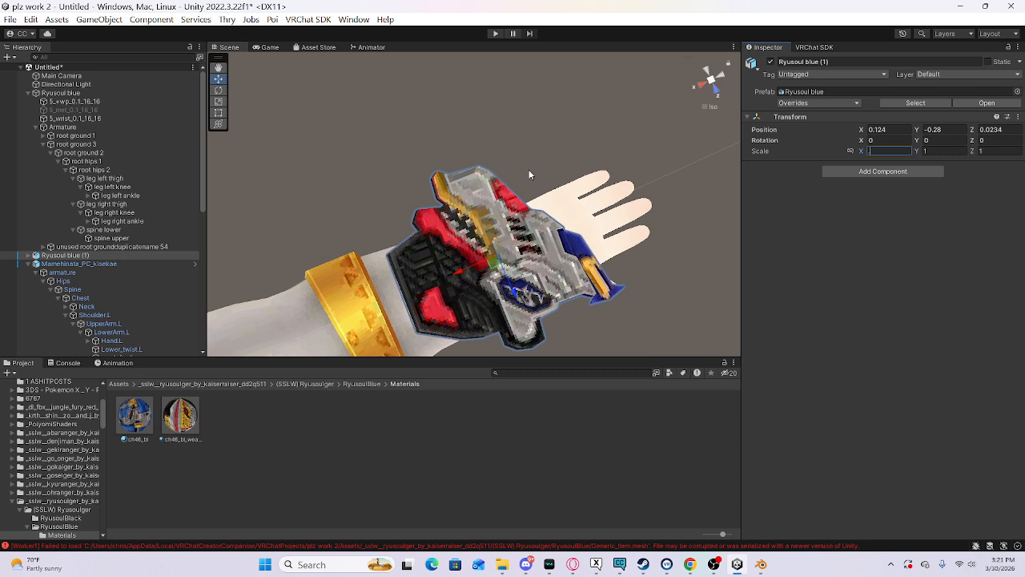
# Step: Try scaling the Ryusoul blue (1) wrist device to 0.8 on all axes, and restore its scale to 1
pyautogui.write('8')
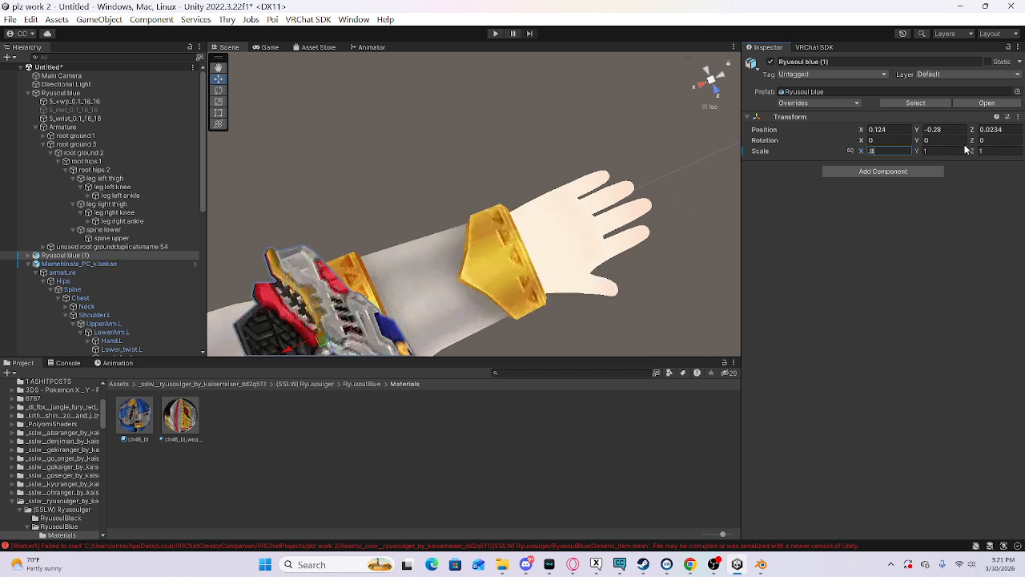
pyautogui.write('.8')
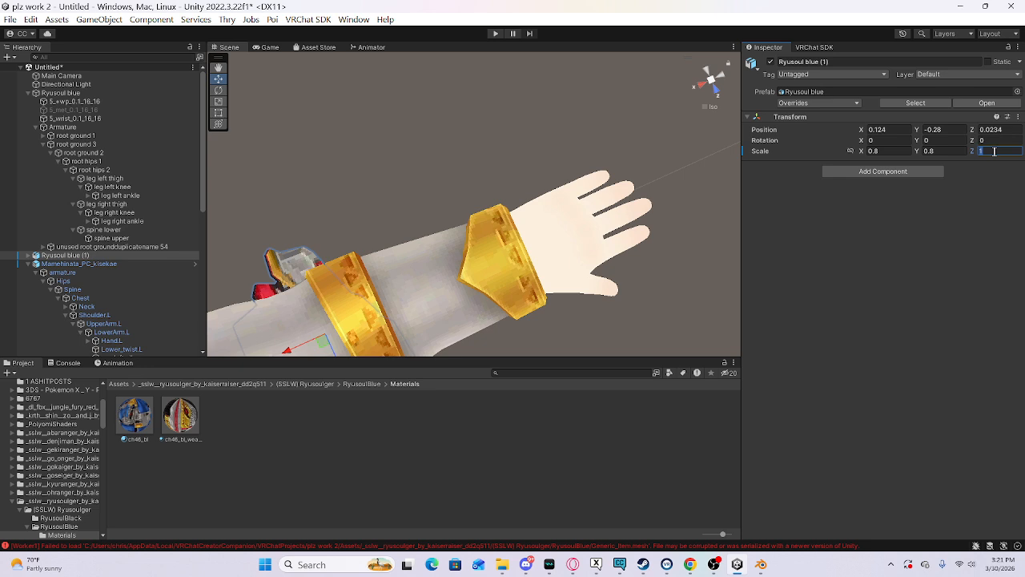
pyautogui.write('.8')
pyautogui.scroll(-4, 389, 343)
pyautogui.moveTo(390, 343); pyautogui.dragTo(355, 110, button='right')
pyautogui.scroll(-3, 355, 111)
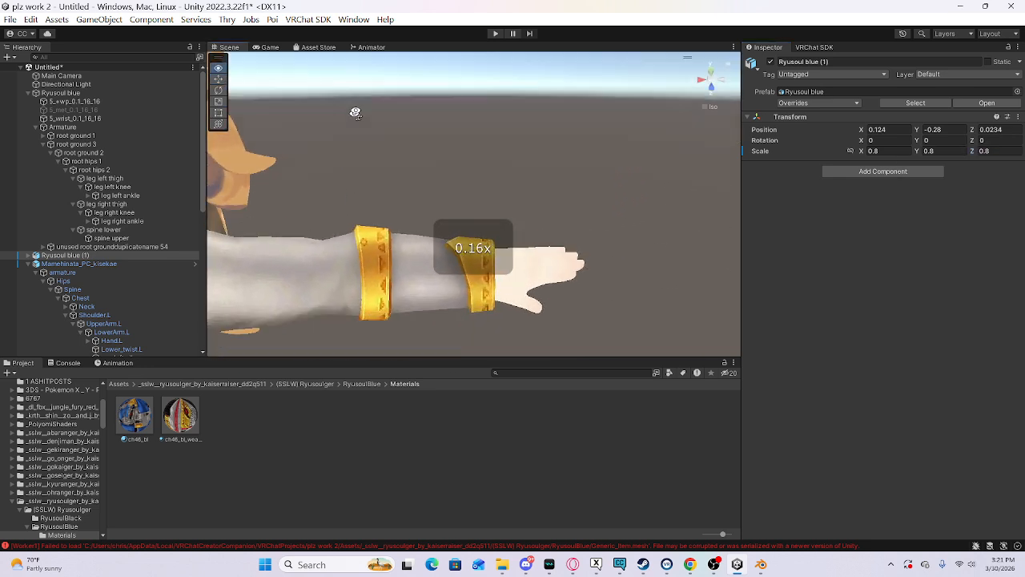
pyautogui.moveTo(355, 110); pyautogui.dragTo(402, 116, button='middle')
pyautogui.scroll(-3, 402, 116)
pyautogui.moveTo(464, 167); pyautogui.dragTo(472, 161, button='middle')
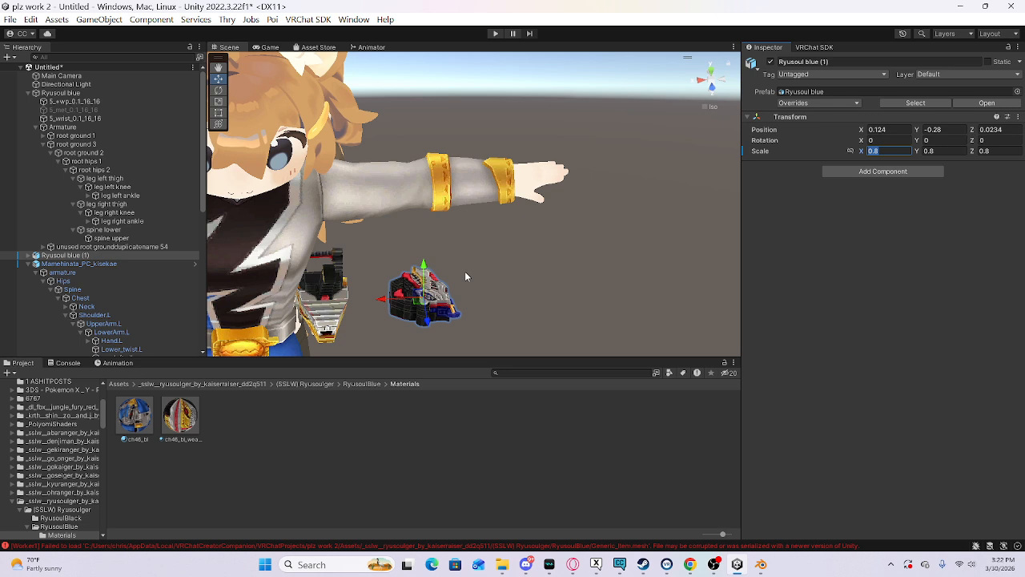
pyautogui.write('1')
pyautogui.press('Tab')
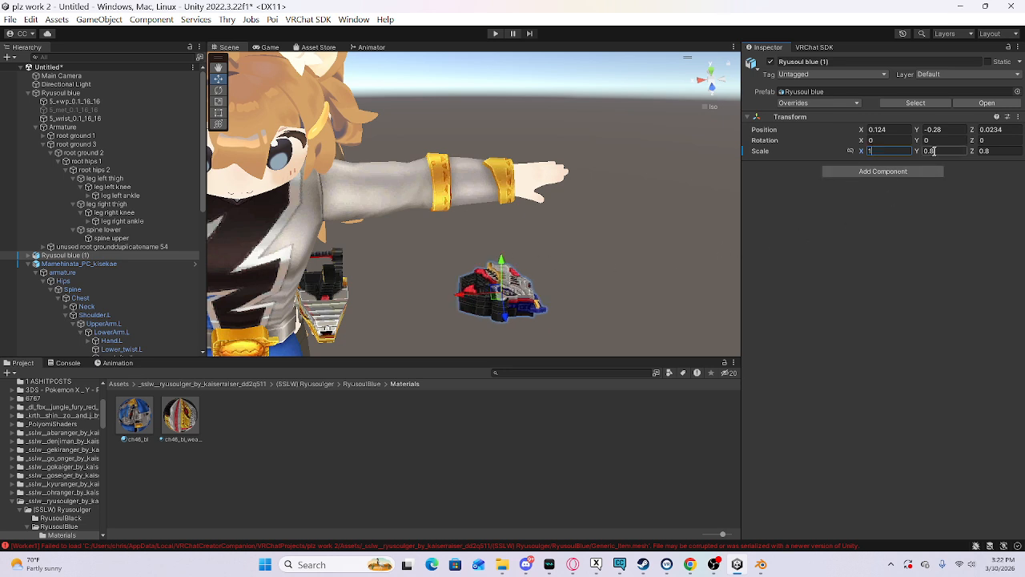
pyautogui.write('11')
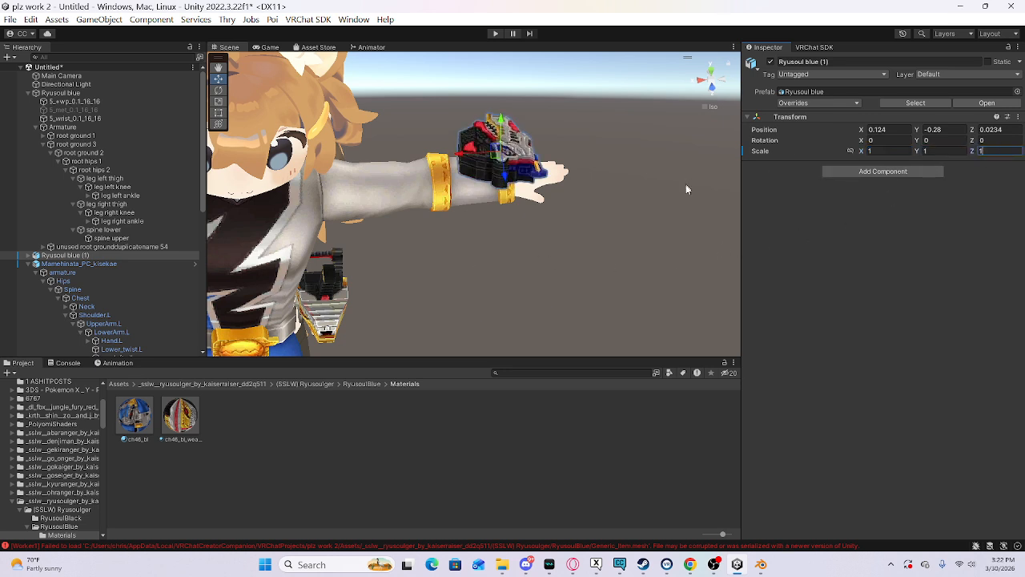
# Step: Examine the wrist device's placement on the left forearm from above and from both sides
pyautogui.scroll(3, 522, 192)
pyautogui.moveTo(520, 192); pyautogui.dragTo(476, 169, button='right')
pyautogui.scroll(-1, 77, 274)
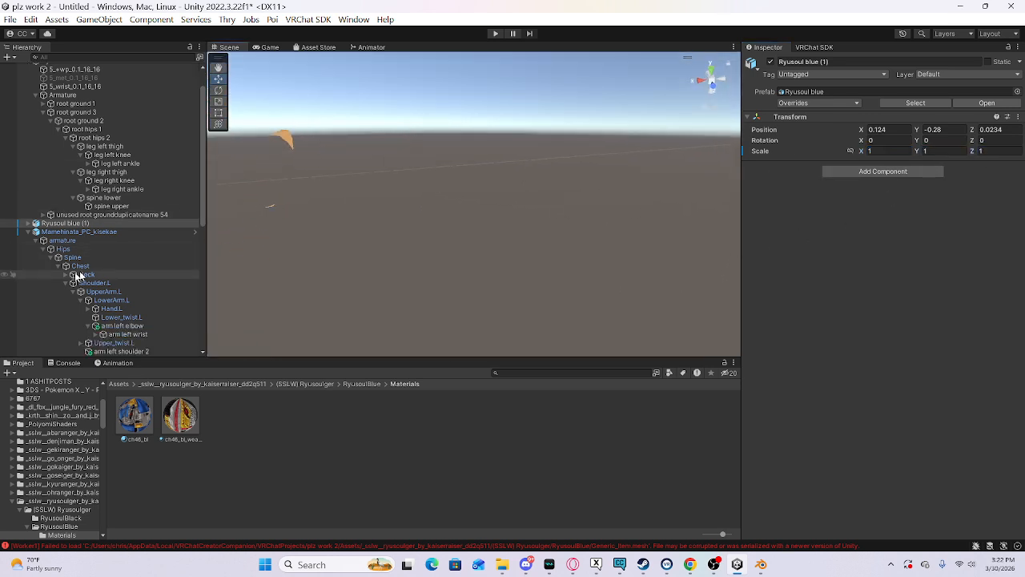
pyautogui.doubleClick(64, 224)
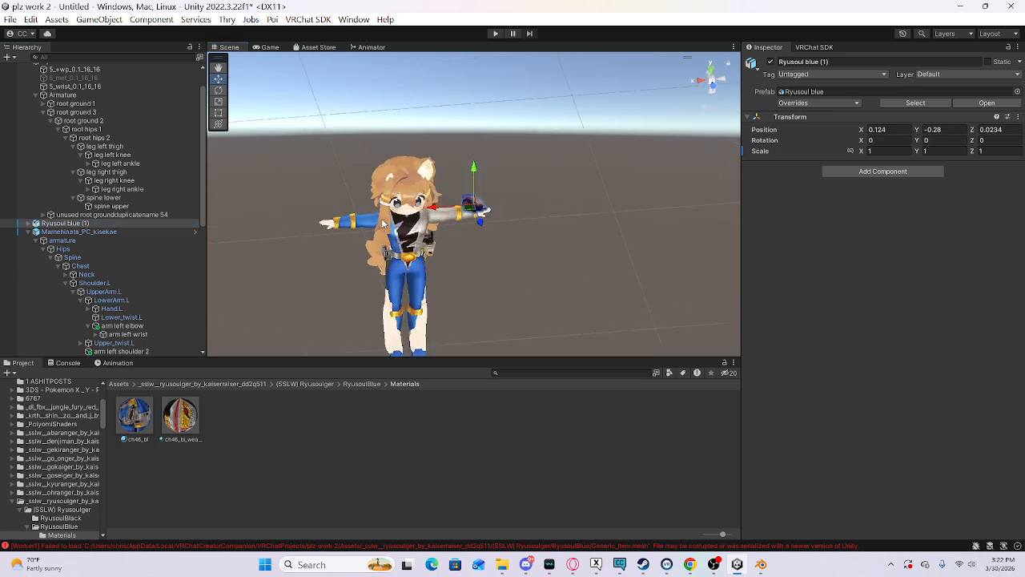
pyautogui.scroll(5, 383, 227)
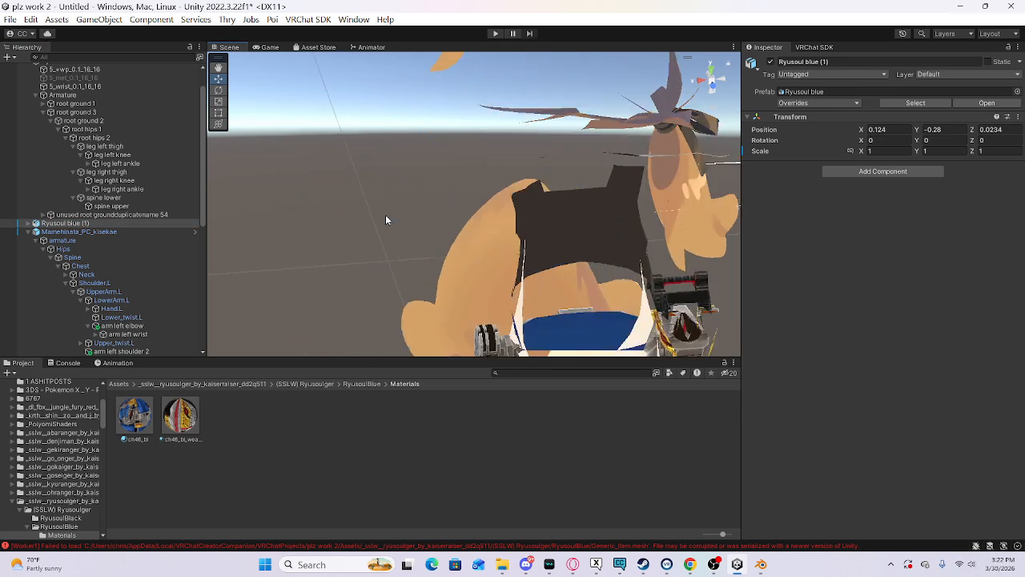
pyautogui.doubleClick(110, 225)
pyautogui.scroll(4, 355, 255)
pyautogui.moveTo(355, 256); pyautogui.dragTo(537, 411, button='right')
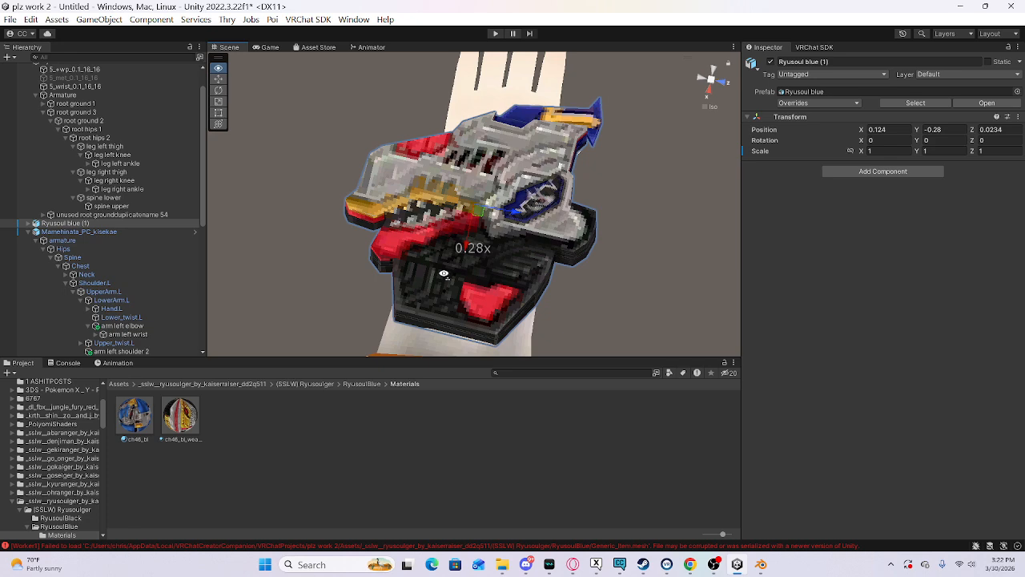
pyautogui.moveTo(444, 274); pyautogui.dragTo(633, 38, button='right')
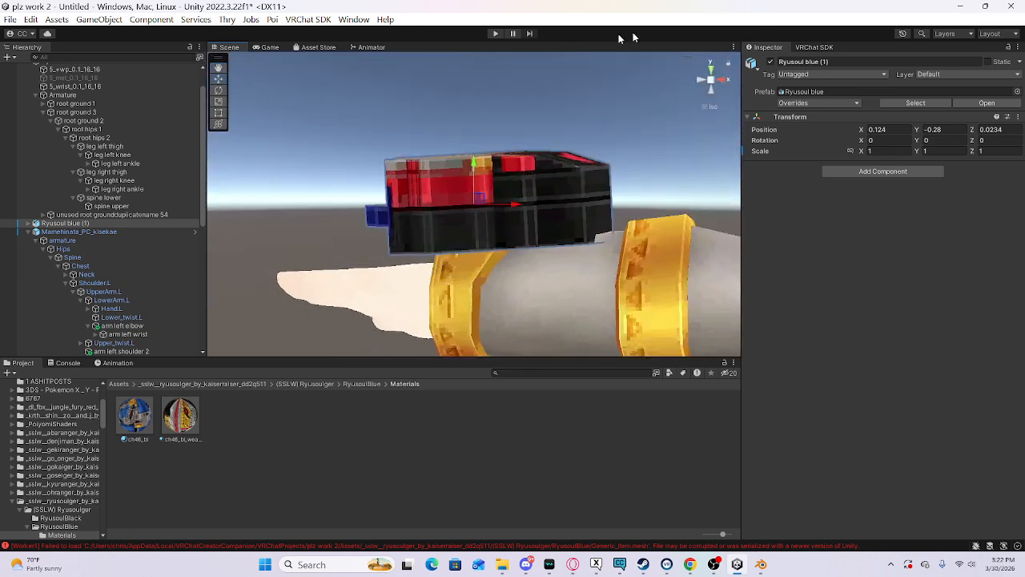
pyautogui.click(508, 215)
pyautogui.keyDown('alt'); pyautogui.moveTo(504, 216); pyautogui.dragTo(142, 272); pyautogui.keyUp('alt')
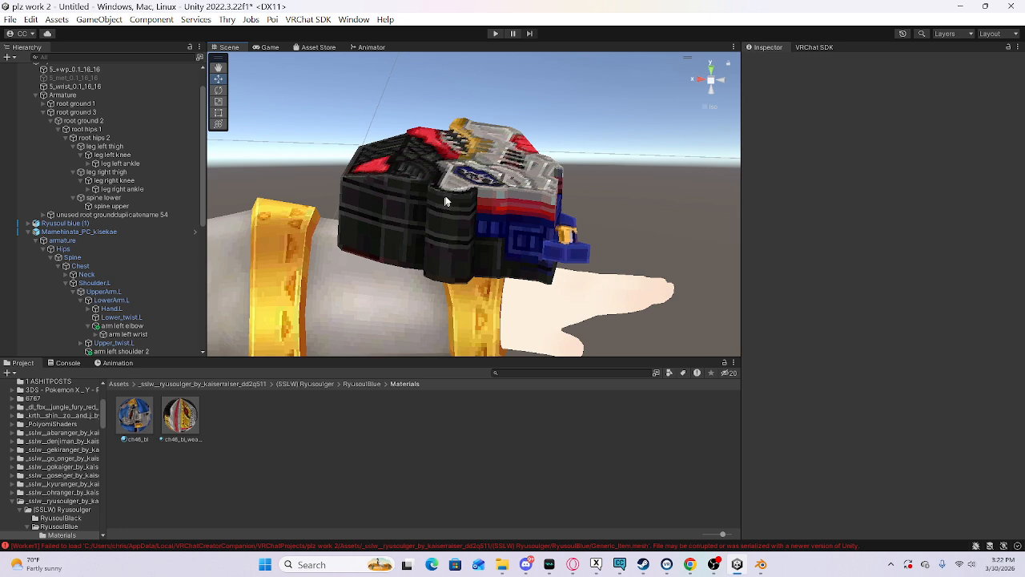
pyautogui.scroll(2, 107, 200)
# Step: Parent the Ryusoul blue (1) wrist device under the avatar's LowerArm.L bone
pyautogui.click(112, 246)
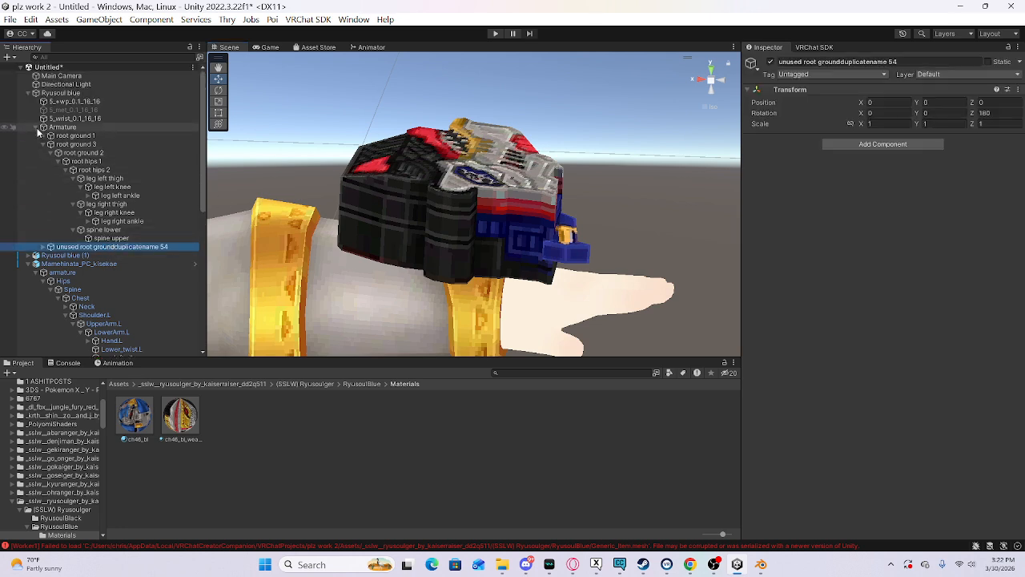
pyautogui.scroll(-4, 70, 193)
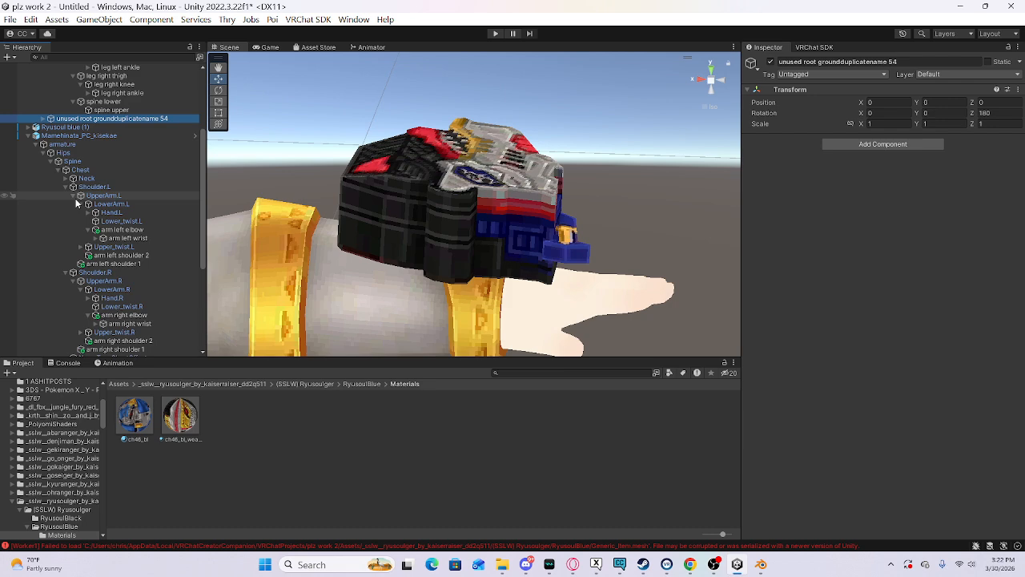
pyautogui.doubleClick(49, 127)
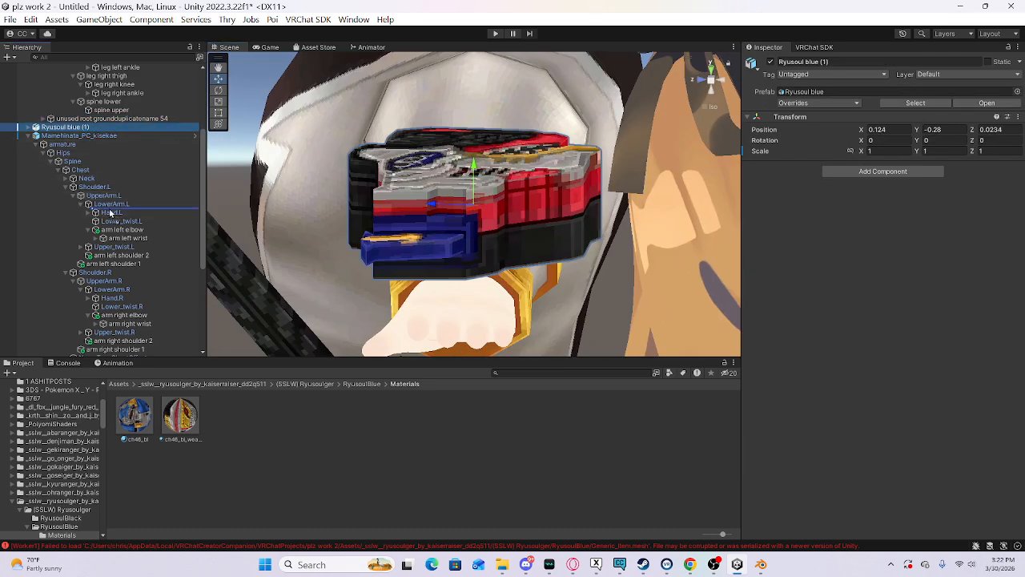
pyautogui.moveTo(113, 210); pyautogui.dragTo(120, 230)
pyautogui.press('f')
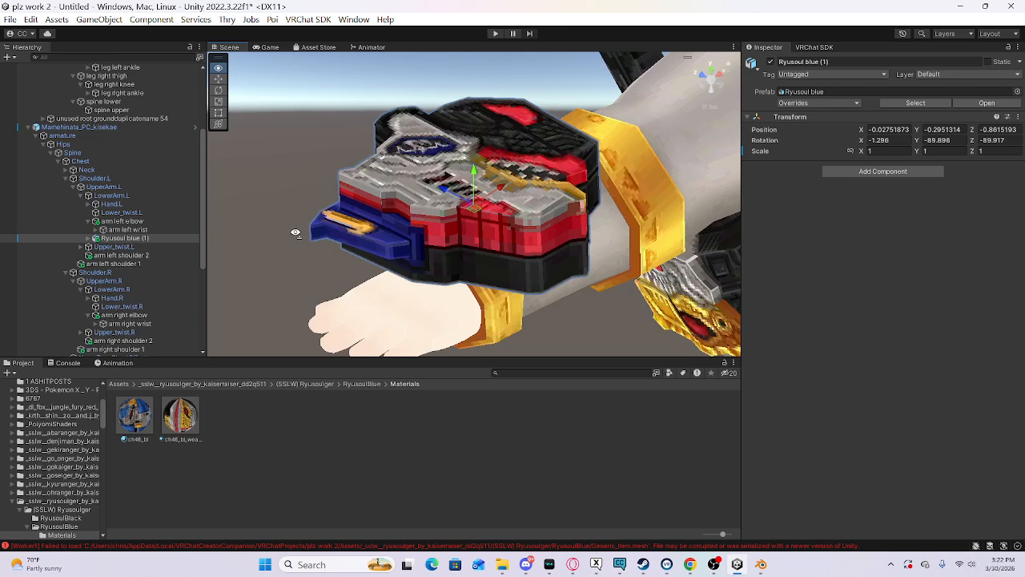
# Step: Examine the wrist device and the suit's upper body from the side and front, checking the Chest and UpperArm.L bones
pyautogui.scroll(3, 165, 189)
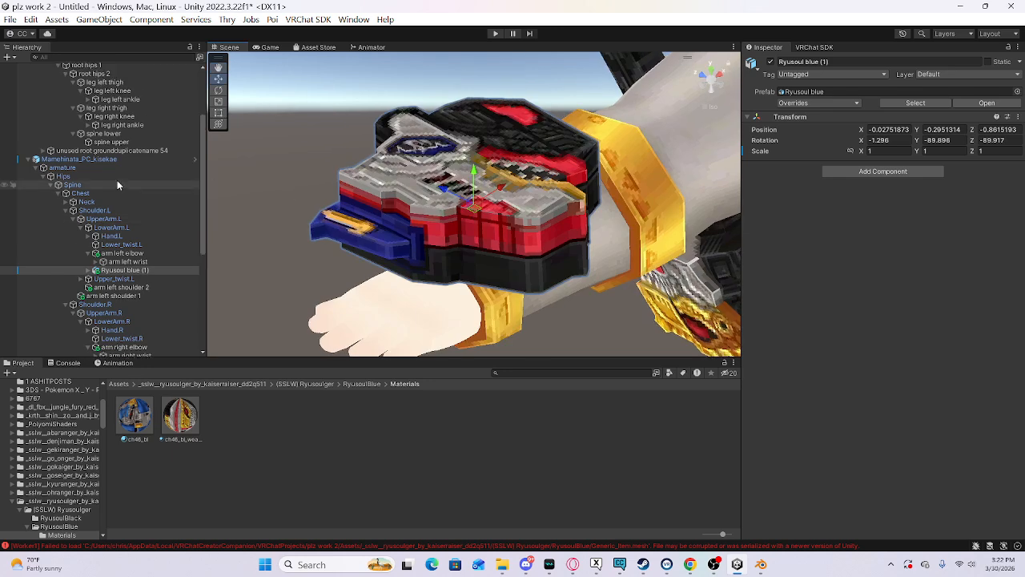
pyautogui.click(119, 225)
pyautogui.keyDown('alt'); pyautogui.moveTo(357, 210); pyautogui.dragTo(416, 186); pyautogui.keyUp('alt')
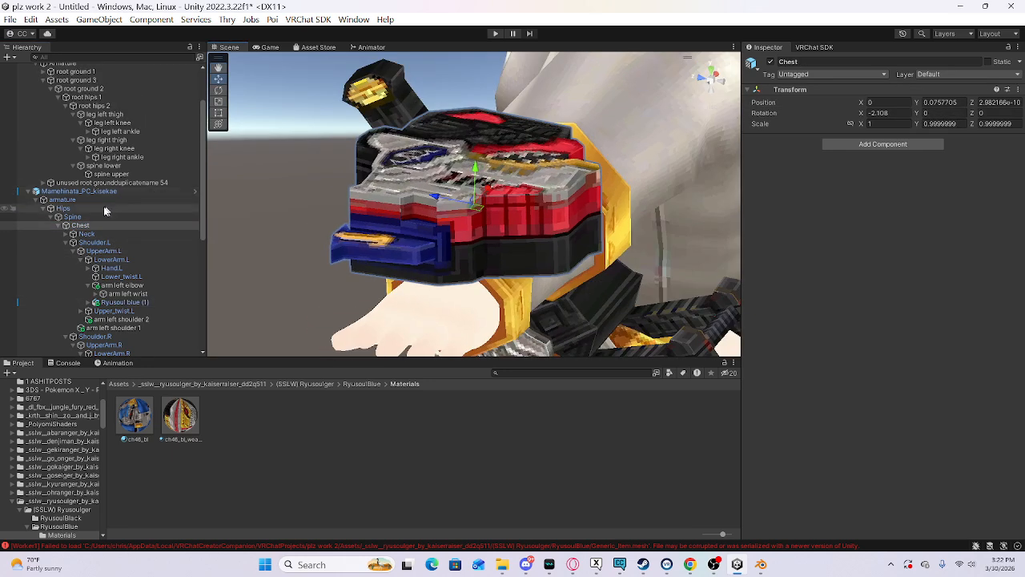
pyautogui.click(103, 251)
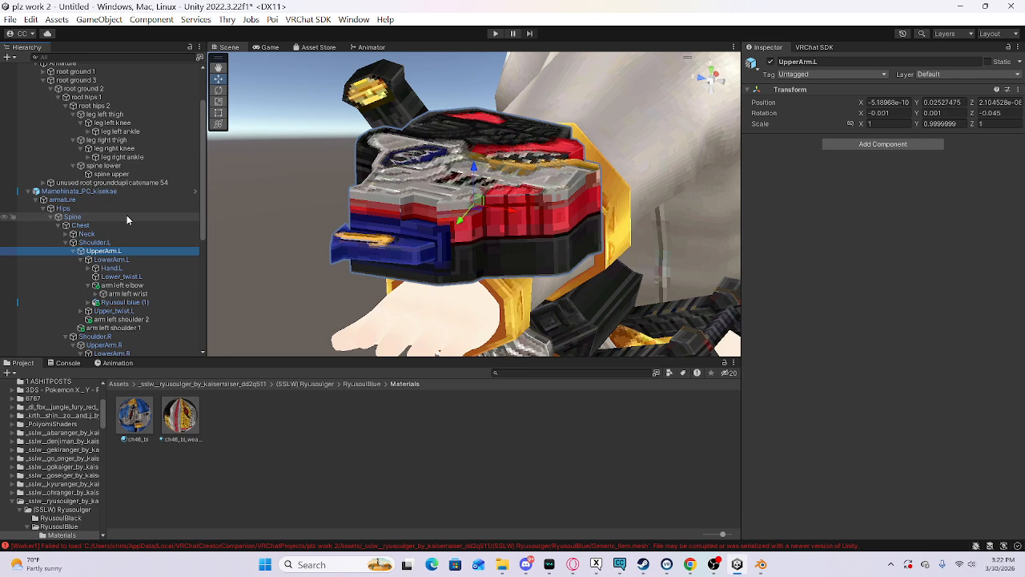
pyautogui.keyDown('alt'); pyautogui.moveTo(322, 232); pyautogui.dragTo(785, 182); pyautogui.keyUp('alt')
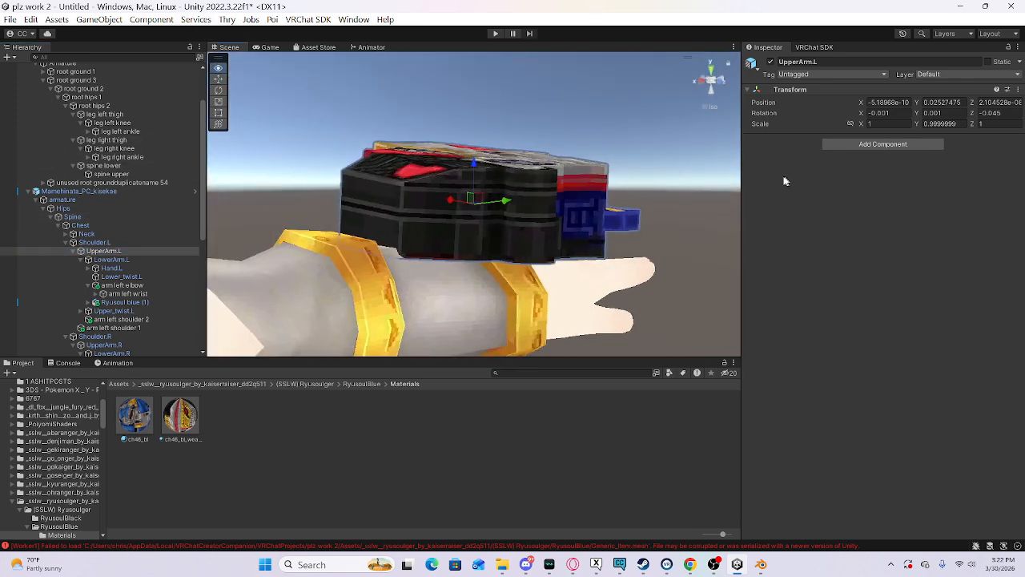
pyautogui.scroll(-10, 529, 177)
pyautogui.moveTo(529, 177); pyautogui.dragTo(428, 152, button='right')
pyautogui.scroll(-3, 430, 164)
pyautogui.moveTo(430, 170); pyautogui.dragTo(790, 217, button='middle')
pyautogui.scroll(2, 481, 273)
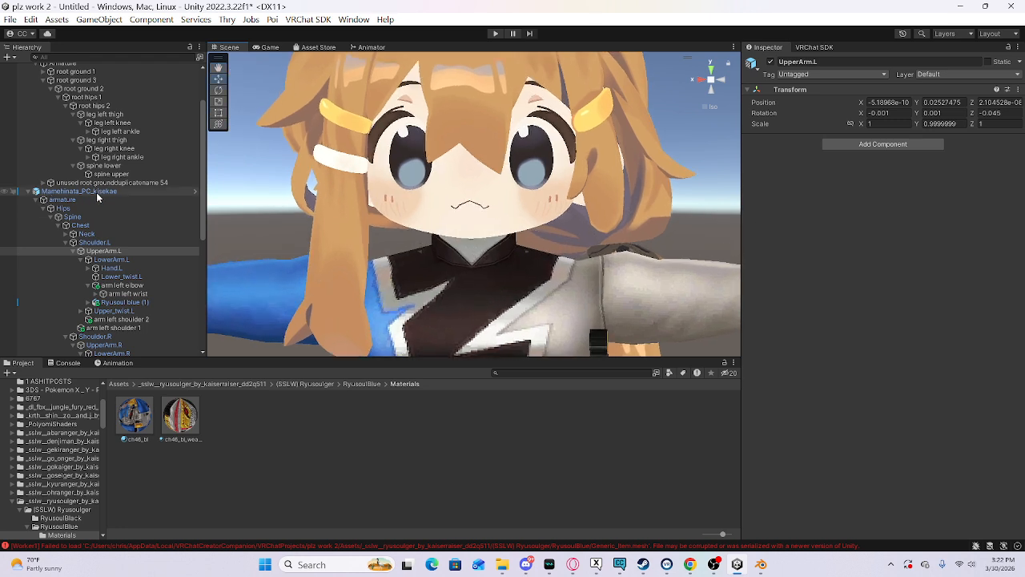
# Step: Parent the suit's spine upper bone under the avatar's Chest and the spine lower bone under Spine
pyautogui.click(66, 242)
pyautogui.click(65, 251)
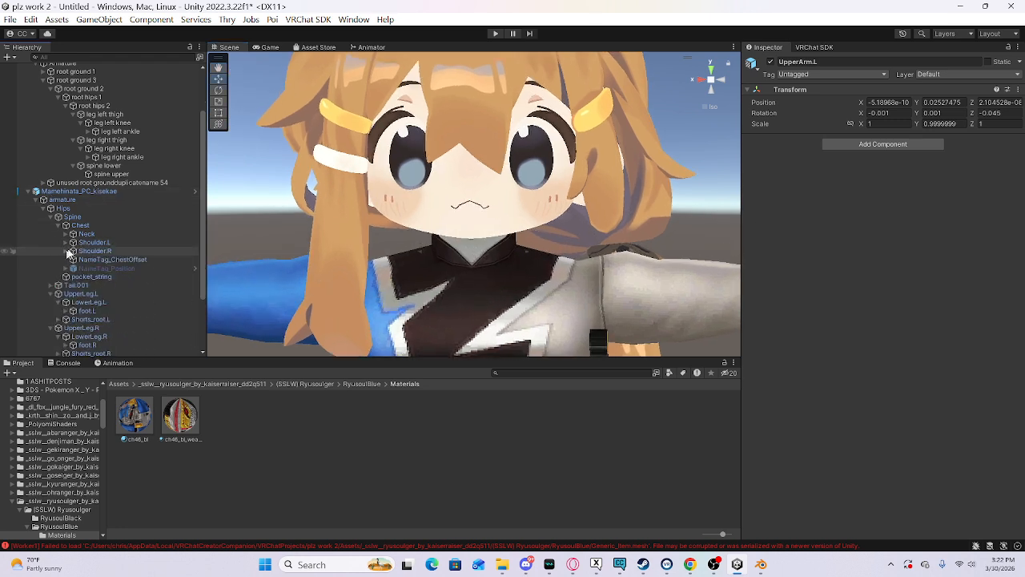
pyautogui.click(111, 174)
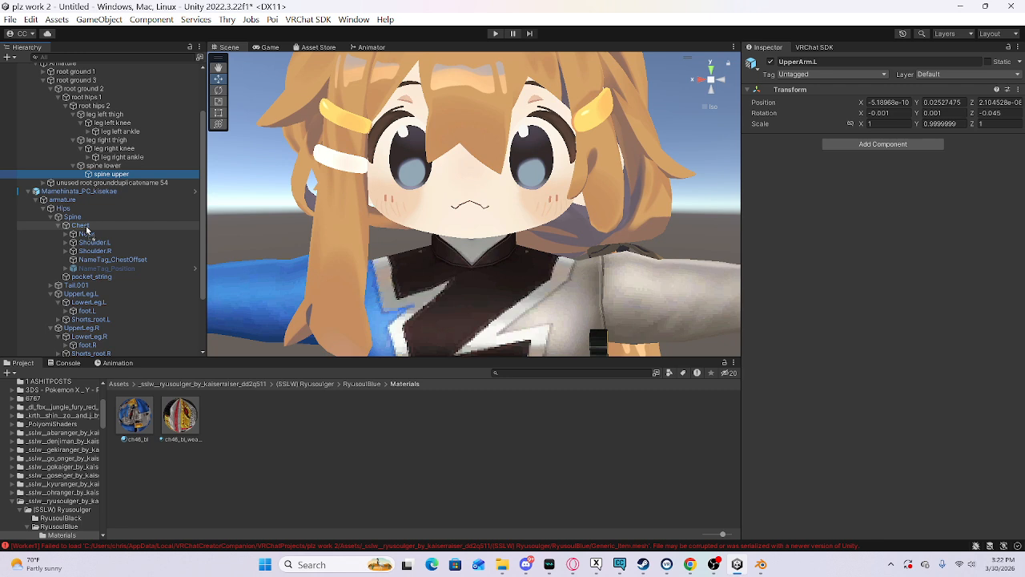
pyautogui.moveTo(86, 230); pyautogui.dragTo(86, 229)
pyautogui.moveTo(129, 167); pyautogui.dragTo(77, 210)
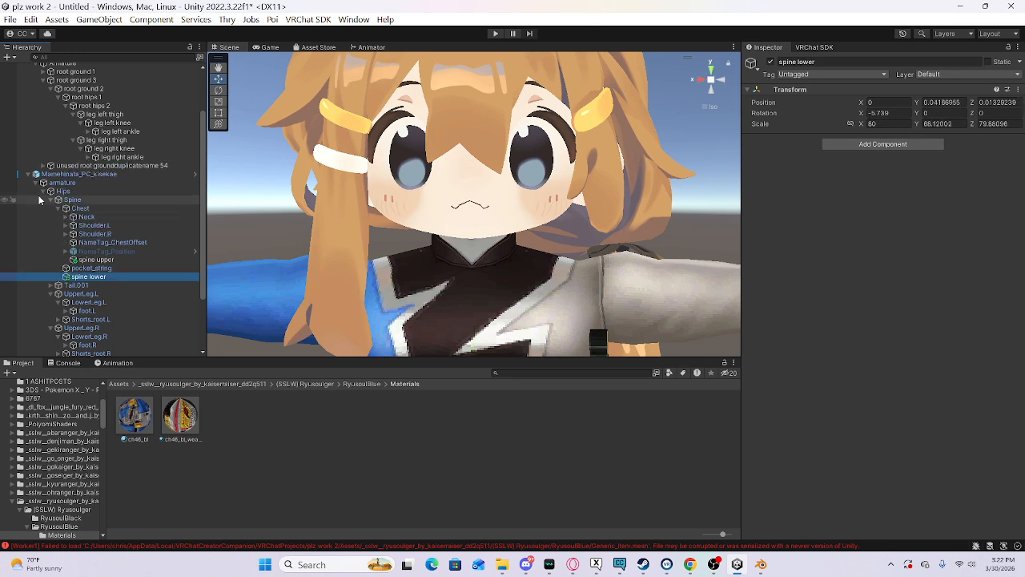
# Step: Parent the suit's leg right thigh bone under UpperLeg.R and the leg left thigh bone under UpperLeg.L
pyautogui.scroll(2, 46, 206)
pyautogui.click(44, 231)
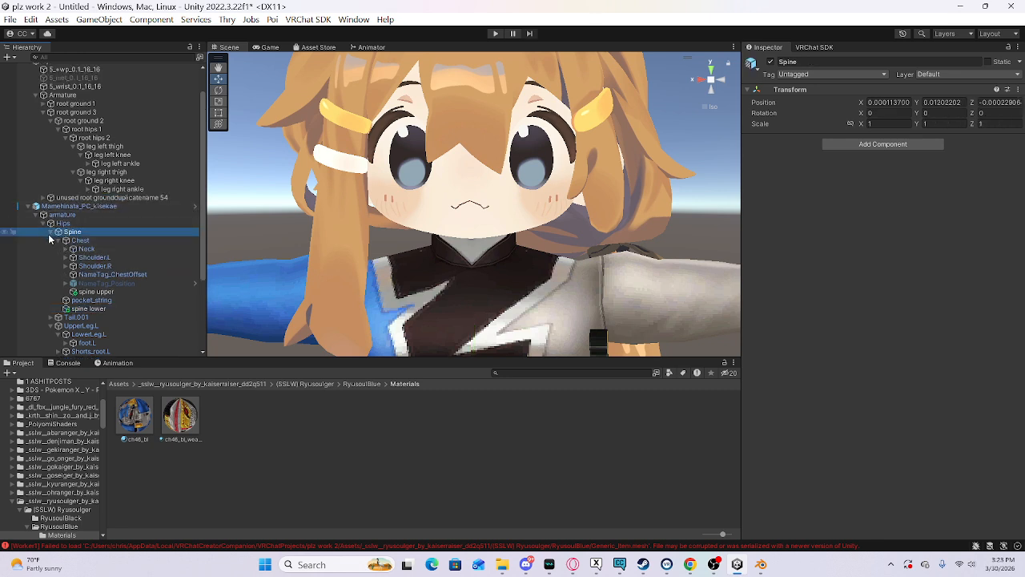
pyautogui.click(51, 231)
pyautogui.moveTo(109, 172); pyautogui.dragTo(72, 292)
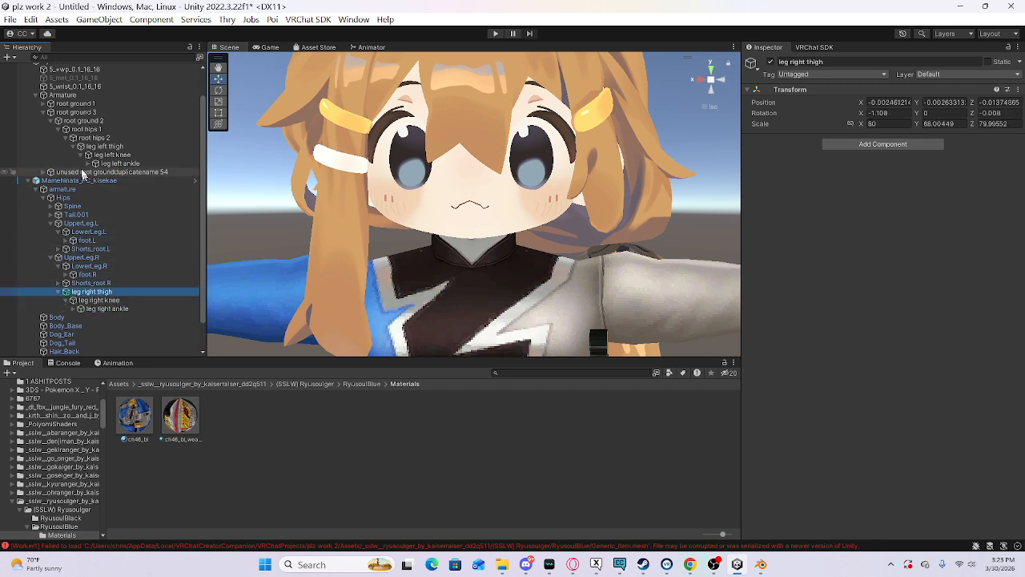
pyautogui.moveTo(102, 149); pyautogui.dragTo(72, 232)
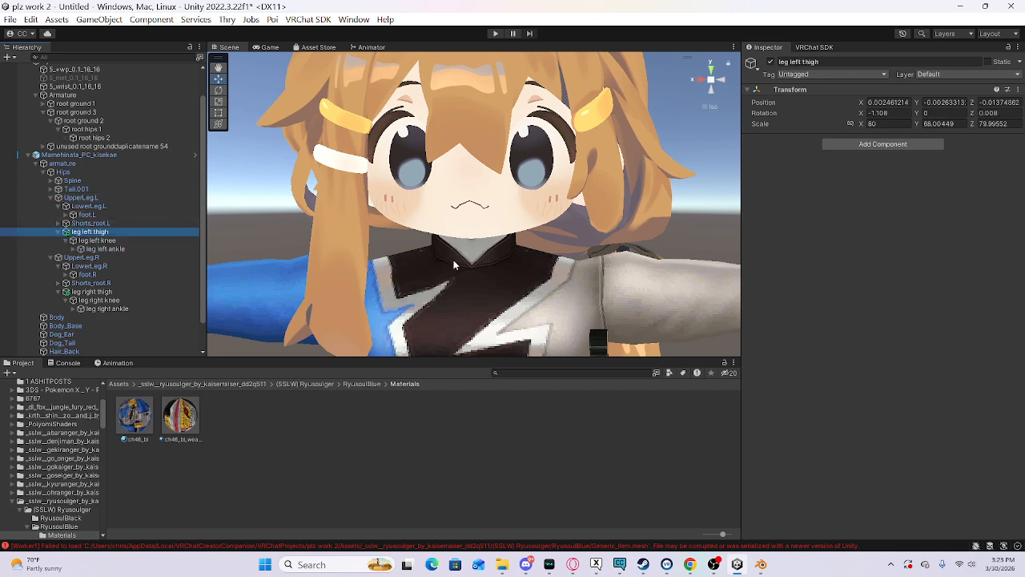
# Step: Scale the suit's leg left thigh and leg right thigh bones together along Y to about 65.45
pyautogui.moveTo(453, 259); pyautogui.dragTo(329, 213, button='middle')
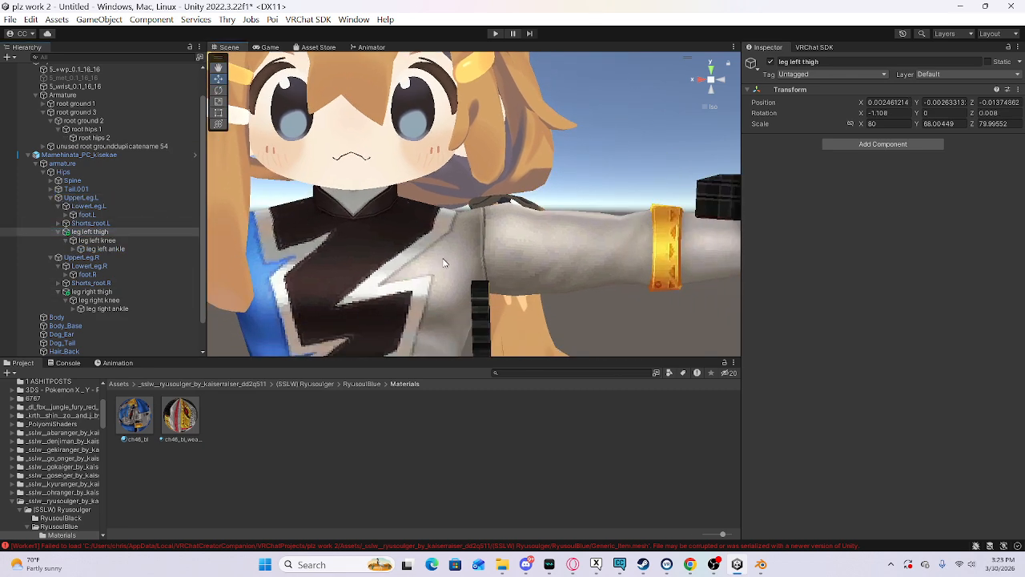
pyautogui.moveTo(443, 273); pyautogui.dragTo(419, 12, button='middle')
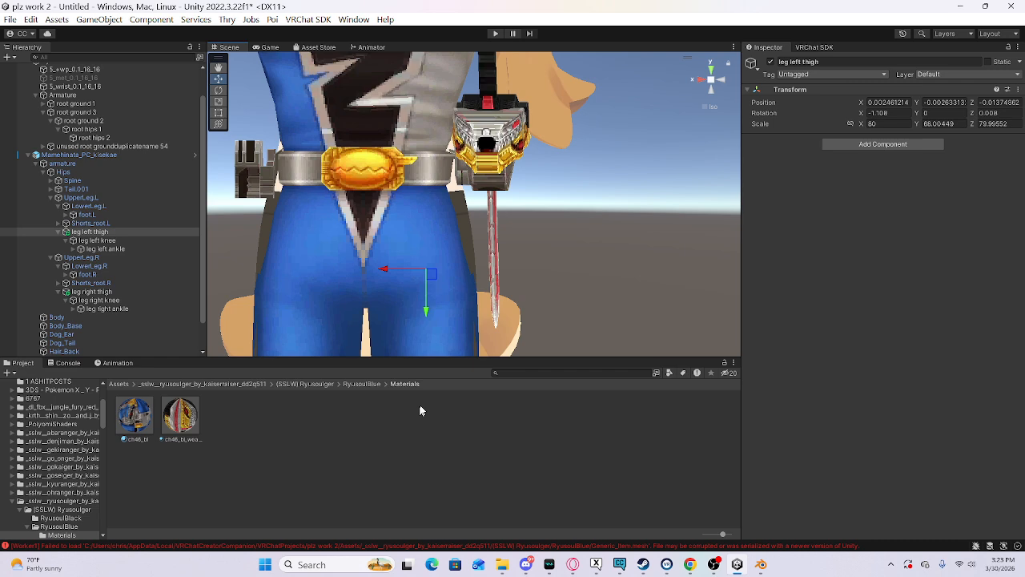
pyautogui.scroll(-6, 402, 293)
pyautogui.moveTo(400, 290); pyautogui.dragTo(381, 24, button='middle')
pyautogui.moveTo(381, 24); pyautogui.dragTo(378, 39)
pyautogui.scroll(-6, 353, 102)
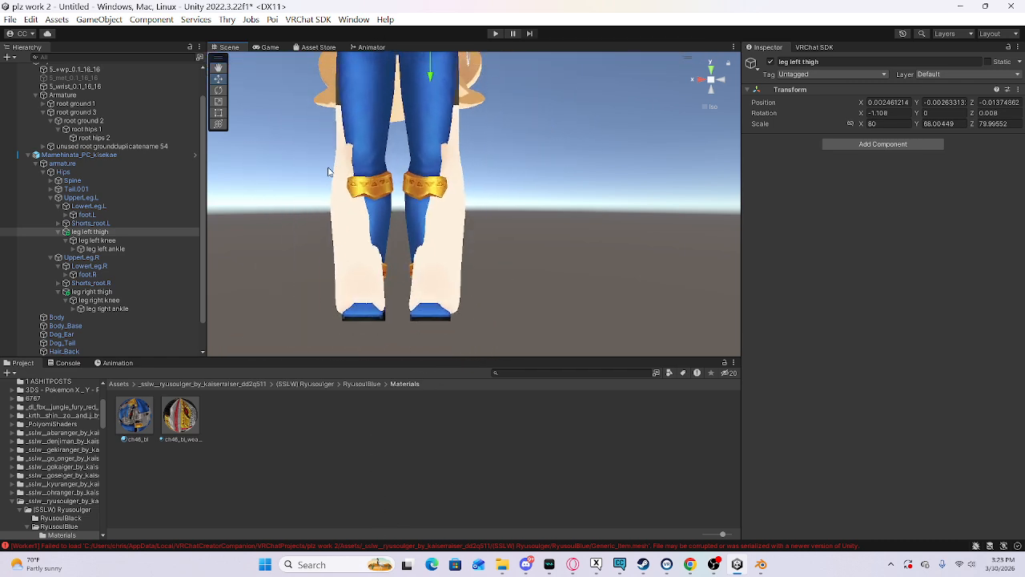
pyautogui.scroll(-2, 325, 206)
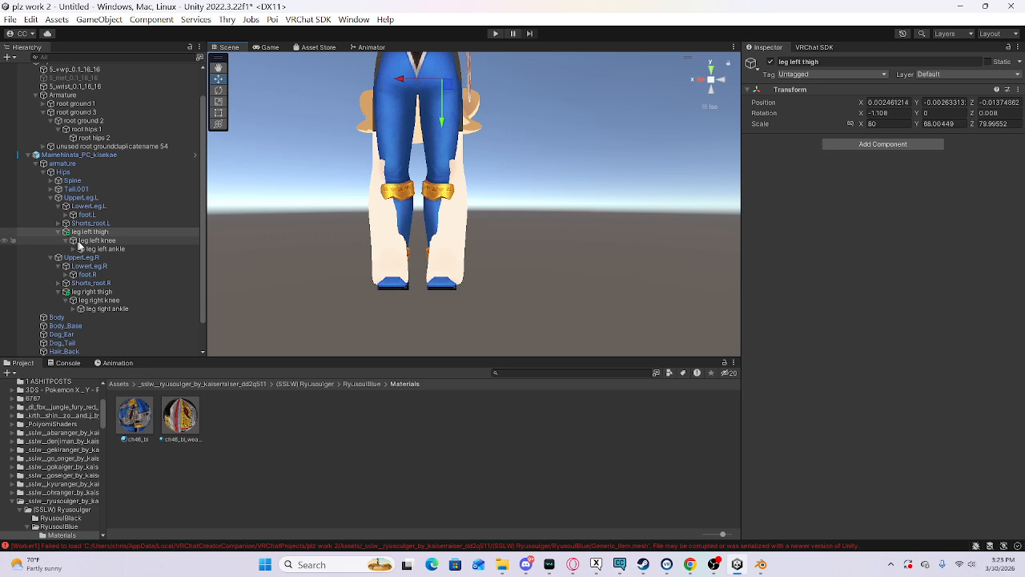
pyautogui.keyDown('ctrl'); pyautogui.click(91, 291); pyautogui.keyUp('ctrl')
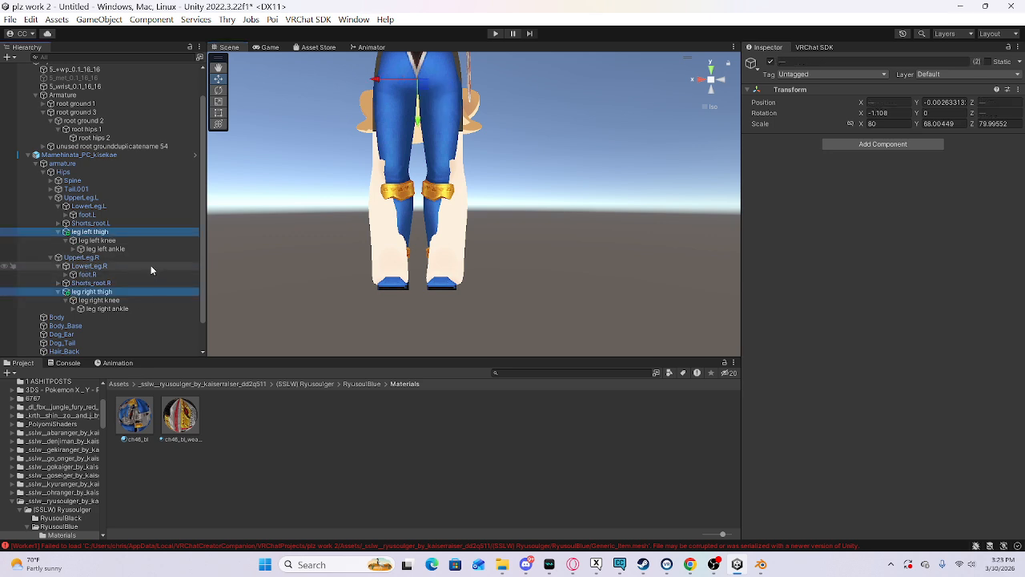
pyautogui.scroll(-1, 529, 205)
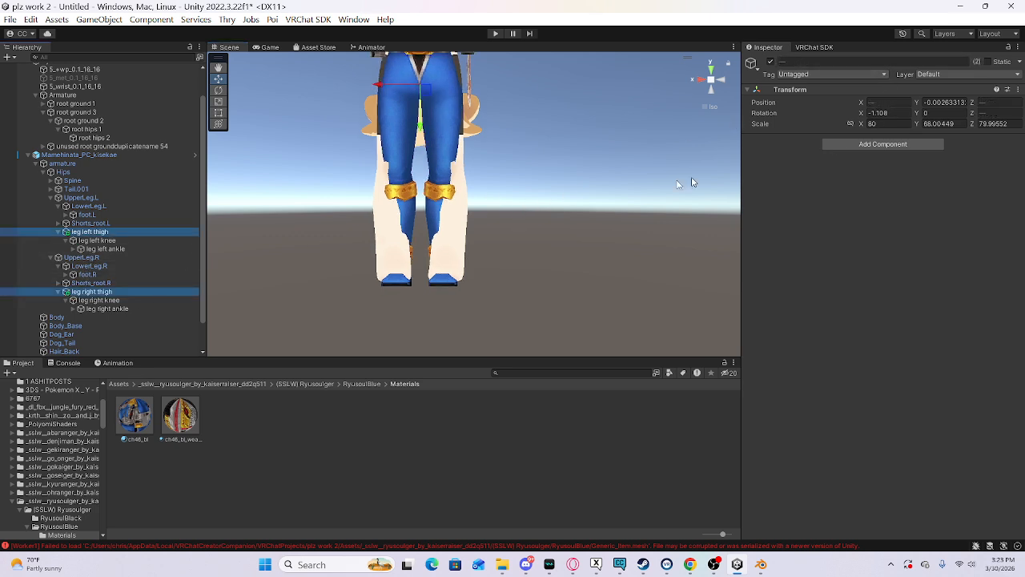
pyautogui.click(217, 101)
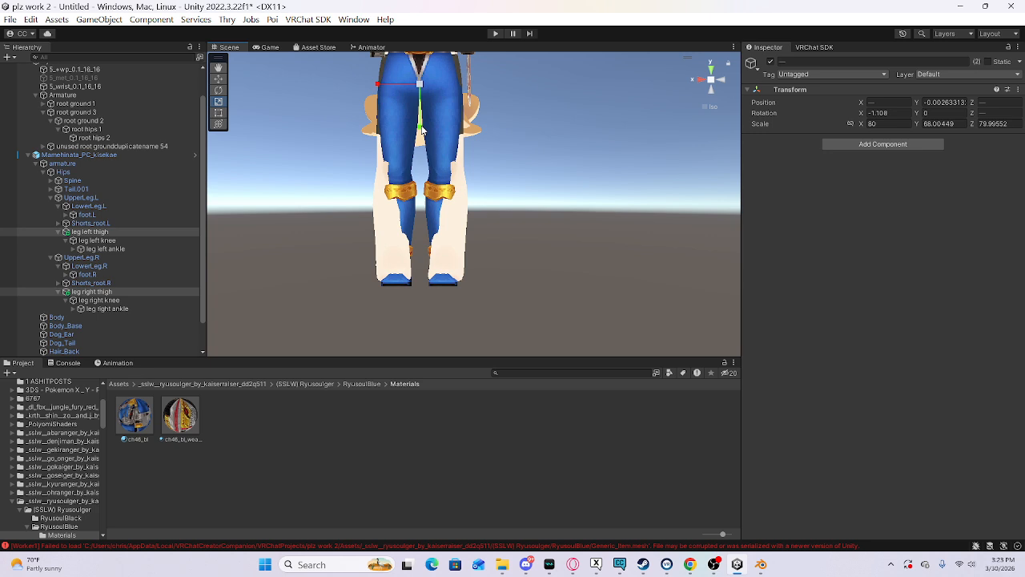
pyautogui.moveTo(421, 127); pyautogui.dragTo(425, 128)
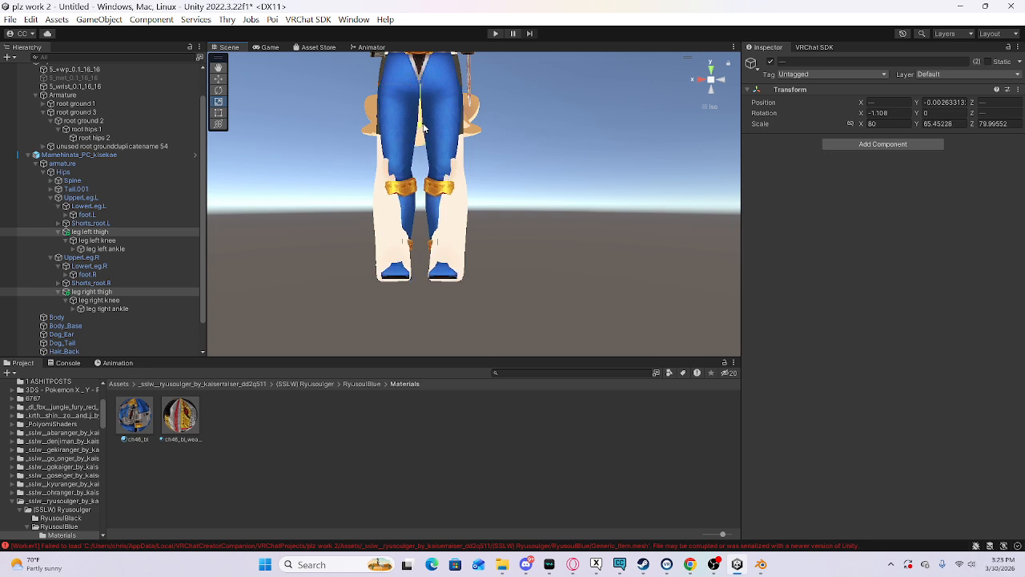
# Step: Parent the suit's leg knee bones under LowerLeg.R and LowerLeg.L, and the leg ankle bones under foot.R and foot.L
pyautogui.scroll(-2, 80, 333)
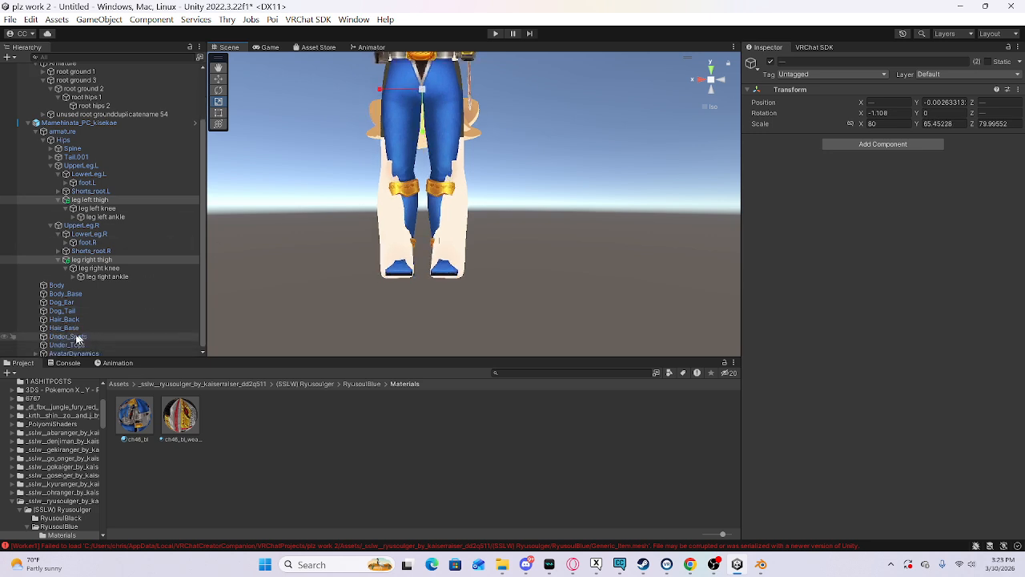
pyautogui.click(97, 268)
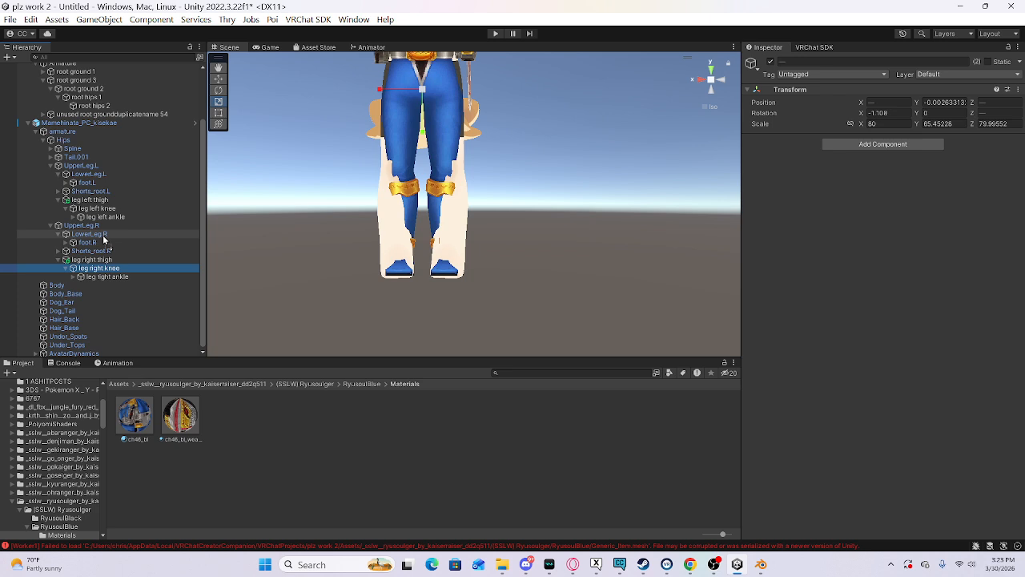
pyautogui.moveTo(103, 240); pyautogui.dragTo(102, 239)
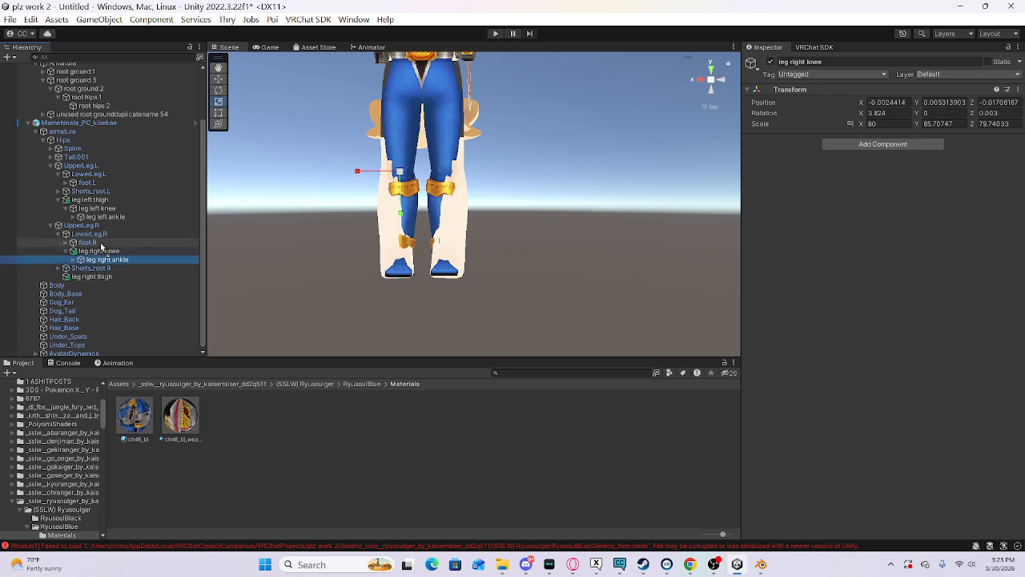
pyautogui.moveTo(98, 244); pyautogui.dragTo(97, 250)
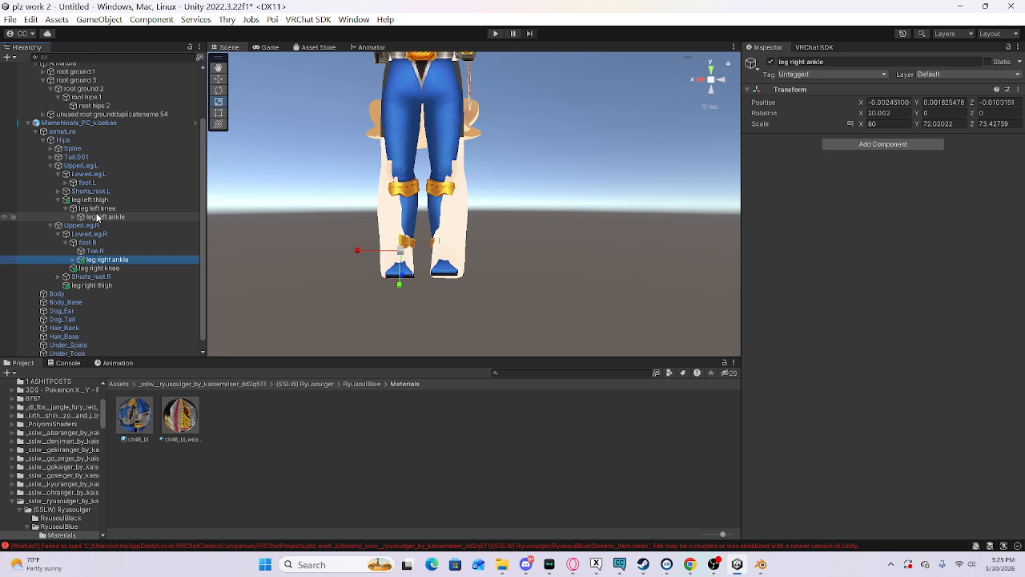
pyautogui.moveTo(101, 213); pyautogui.dragTo(94, 185)
pyautogui.scroll(4, 513, 258)
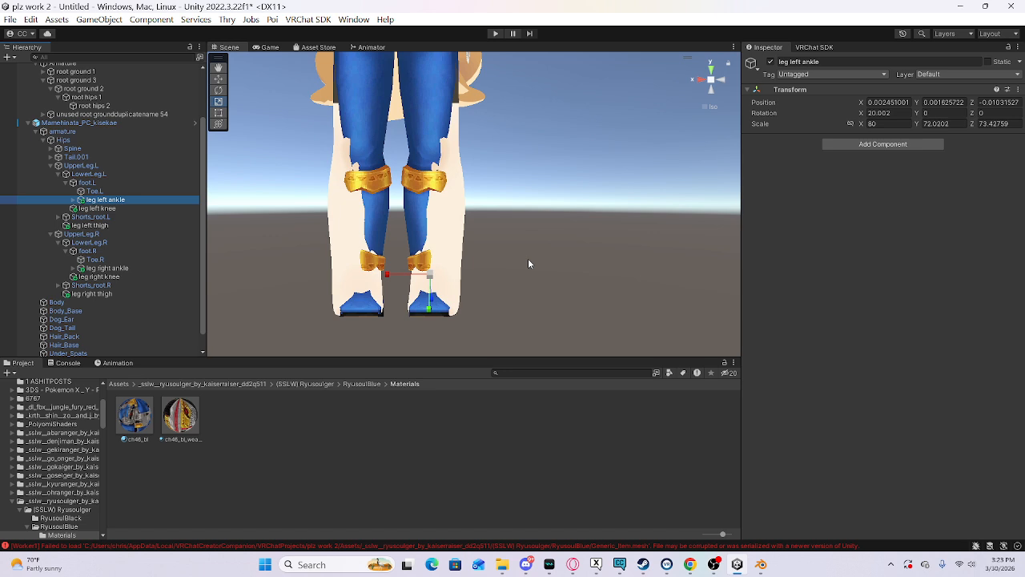
# Step: Parent the suit's root hips 1 and root hips 2 bones under the avatar's Hips bone
pyautogui.press('d')
pyautogui.moveTo(528, 259); pyautogui.dragTo(400, 227, button='right')
pyautogui.click(96, 98)
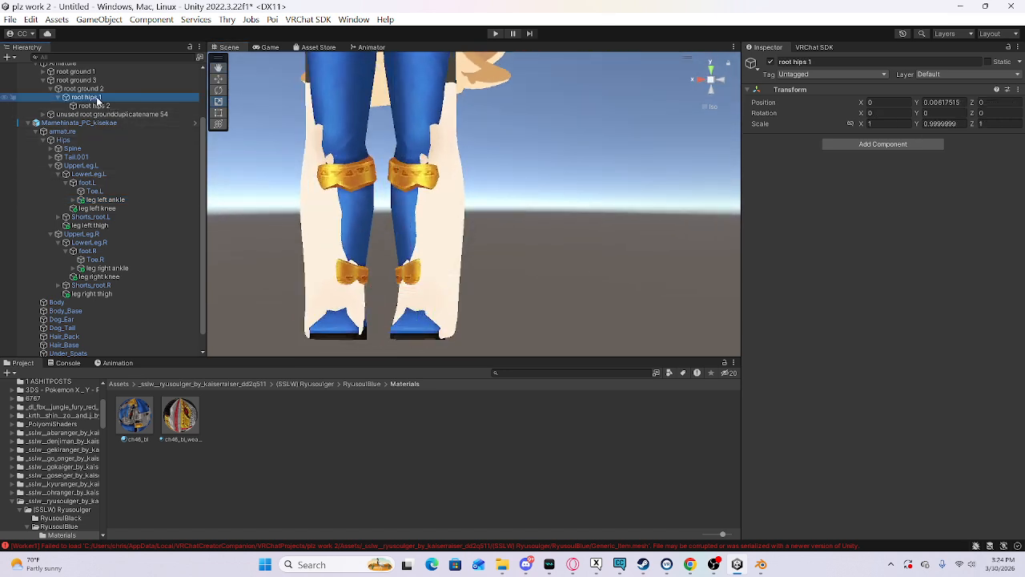
pyautogui.keyDown('ctrl'); pyautogui.click(94, 105); pyautogui.keyUp('ctrl')
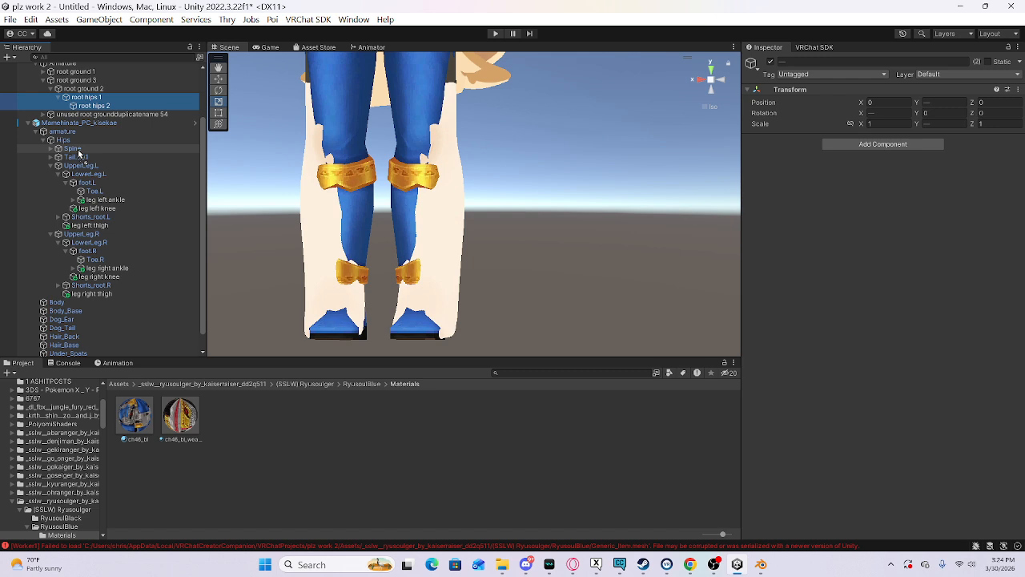
pyautogui.moveTo(80, 144); pyautogui.dragTo(80, 144)
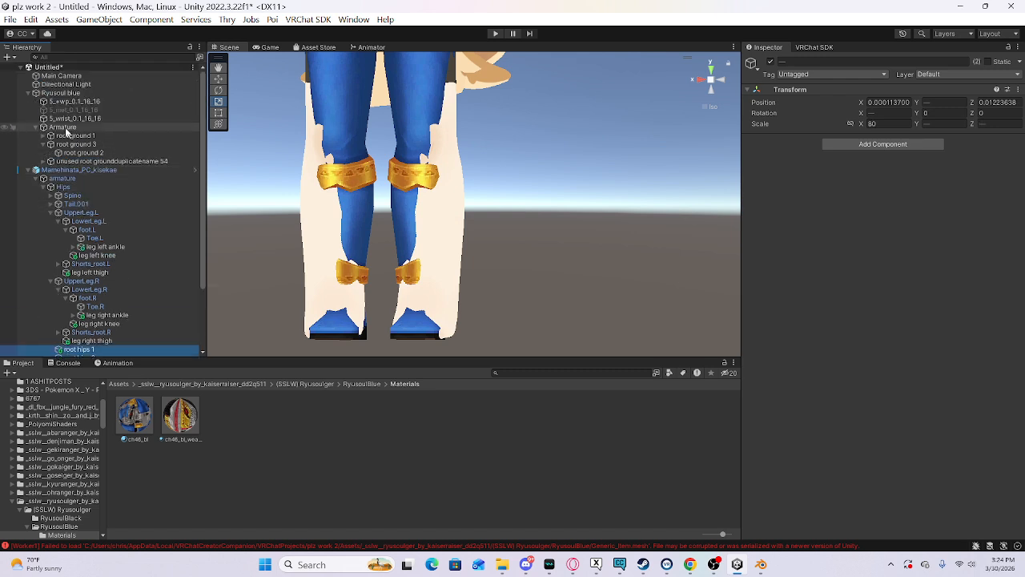
# Step: Parent the suit's remaining Armature under the avatar's armature and the Ryusoul blue object under Mamehinata_PC_kisekae
pyautogui.click(36, 128)
pyautogui.click(60, 128)
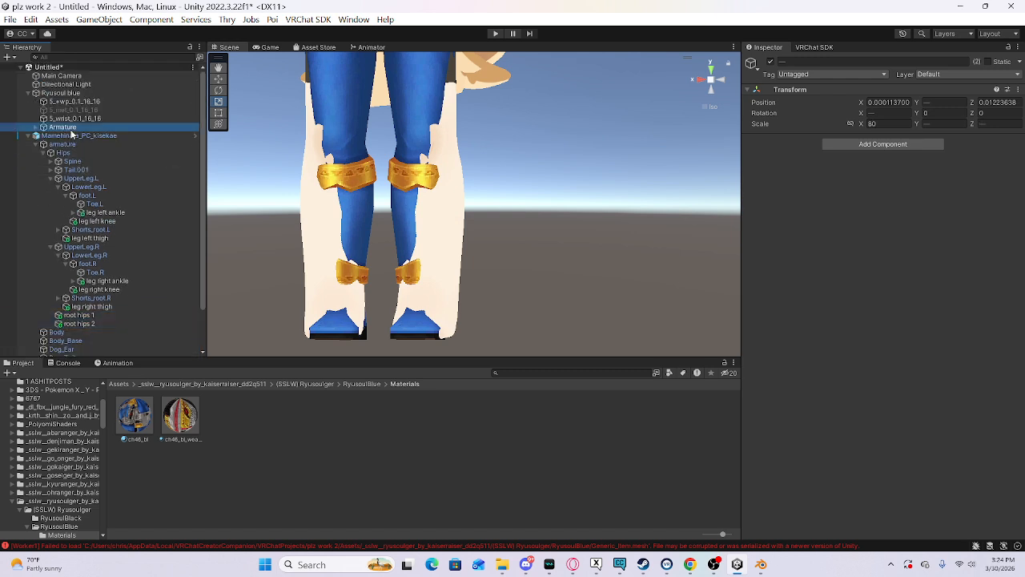
pyautogui.moveTo(62, 146)
pyautogui.mouseDown()
pyautogui.moveTo(59, 159)
pyautogui.moveTo(59, 145)
pyautogui.mouseUp()
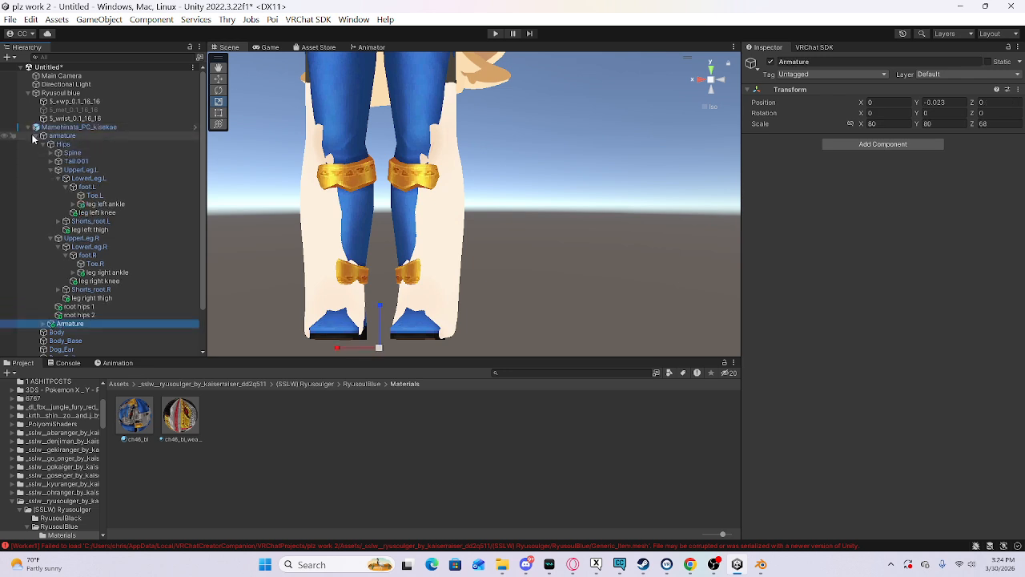
pyautogui.click(35, 136)
pyautogui.click(70, 100)
pyautogui.click(73, 94)
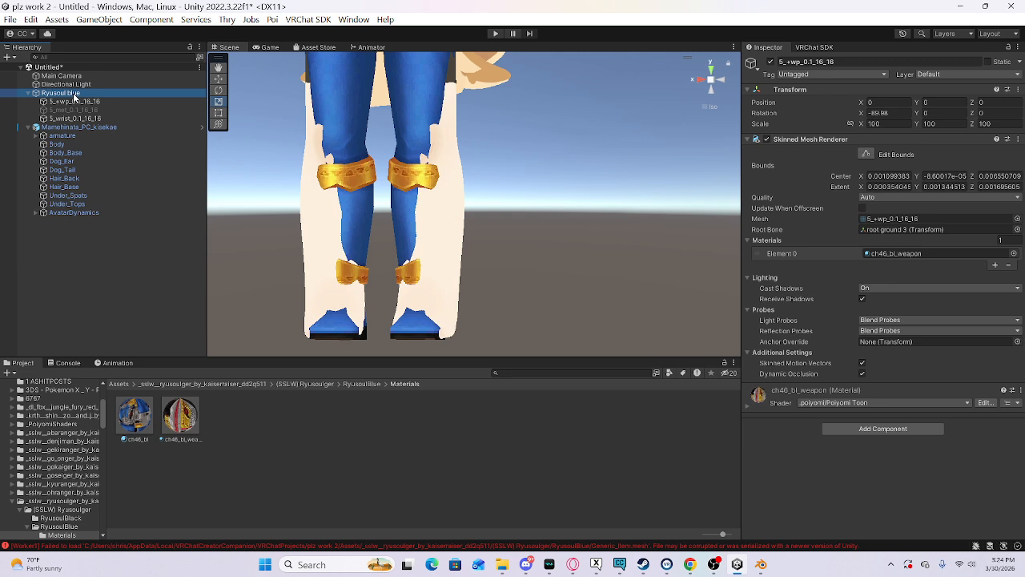
pyautogui.moveTo(74, 94); pyautogui.dragTo(72, 128)
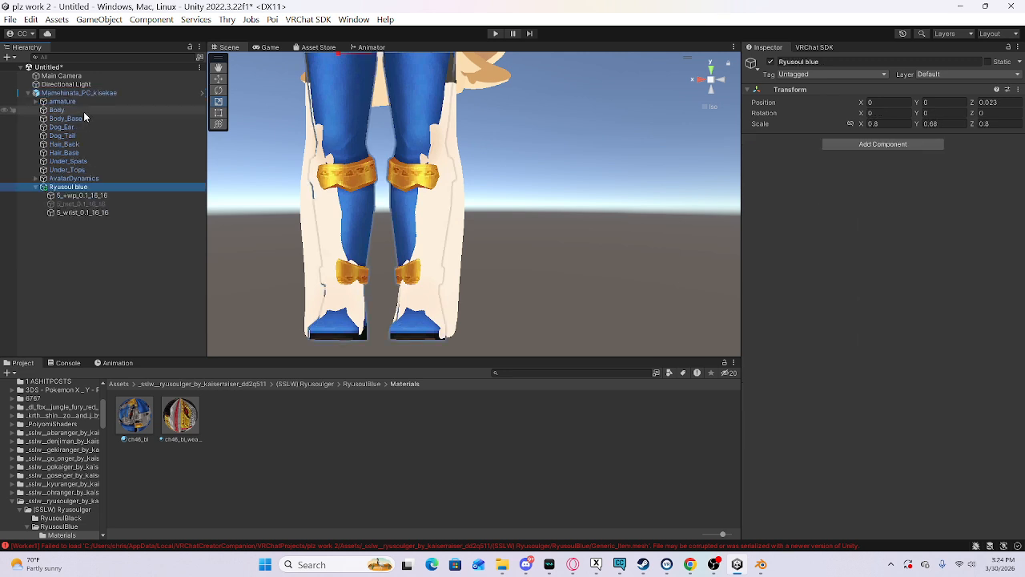
# Step: Expand the avatar's armature and collapse its UpperLeg.L and UpperLeg.R branches
pyautogui.click(76, 103)
pyautogui.hotkey('alt', 'Right')
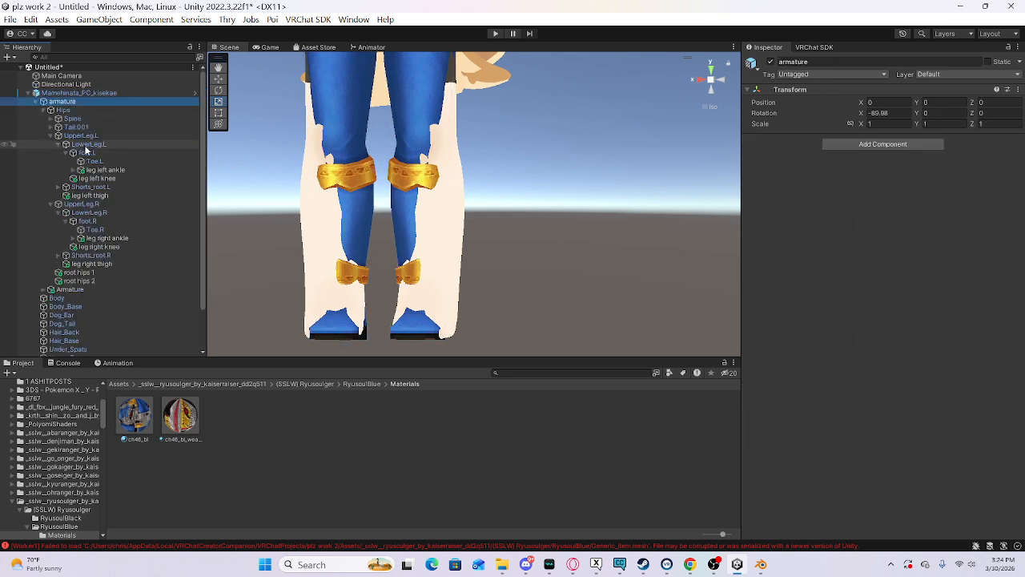
pyautogui.click(73, 136)
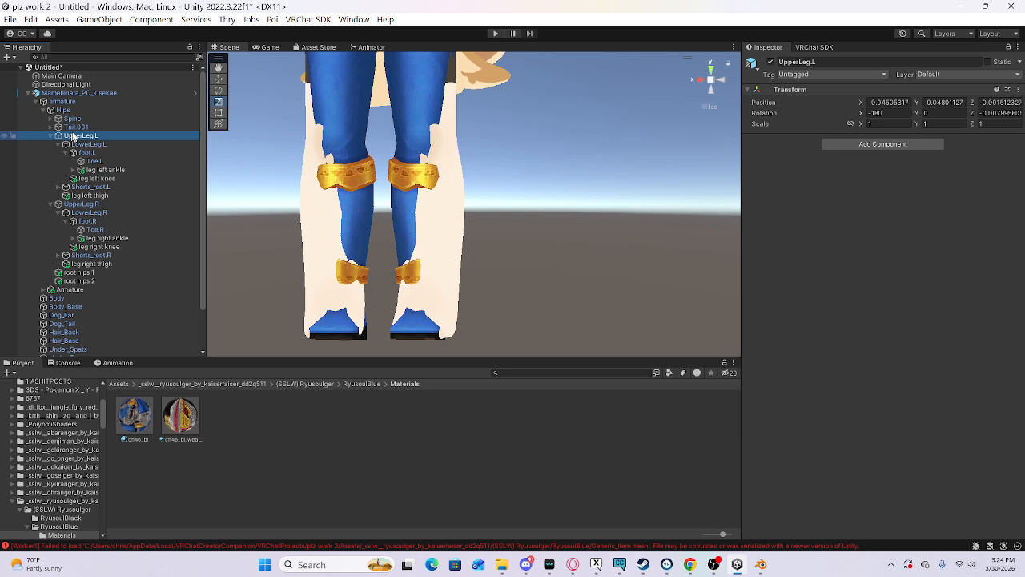
pyautogui.scroll(-1, 81, 130)
pyautogui.press('Left')
pyautogui.press('Down')
pyautogui.press('Left')
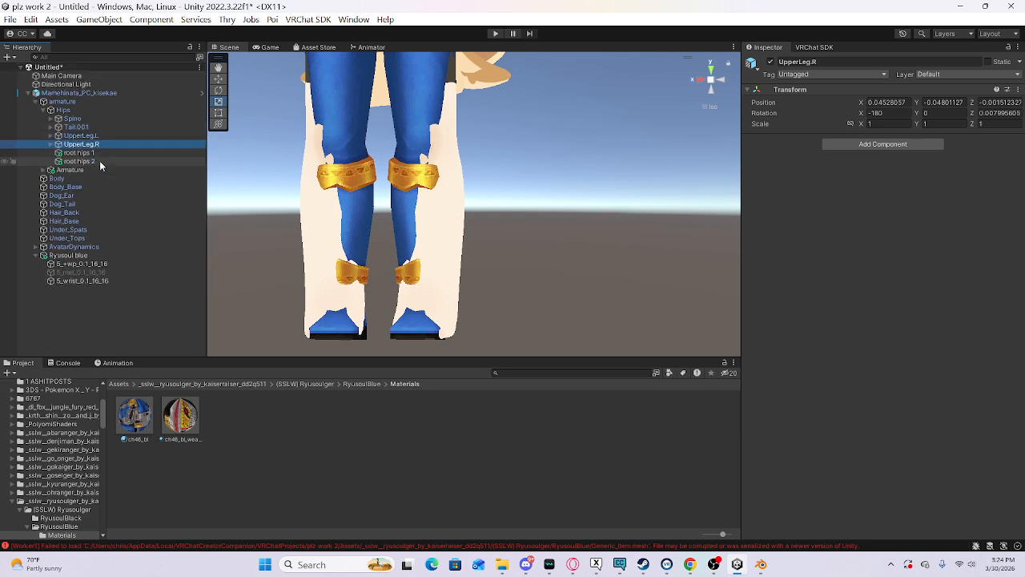
# Step: Expand the Spine and Chest bones down to the Shoulder.L arm branch and collapse the Shoulder.R branch
pyautogui.press('Up')
pyautogui.press('Up')
pyautogui.press('Up')
pyautogui.press('Right')
pyautogui.press('Right')
pyautogui.press('Right')
pyautogui.press('Right')
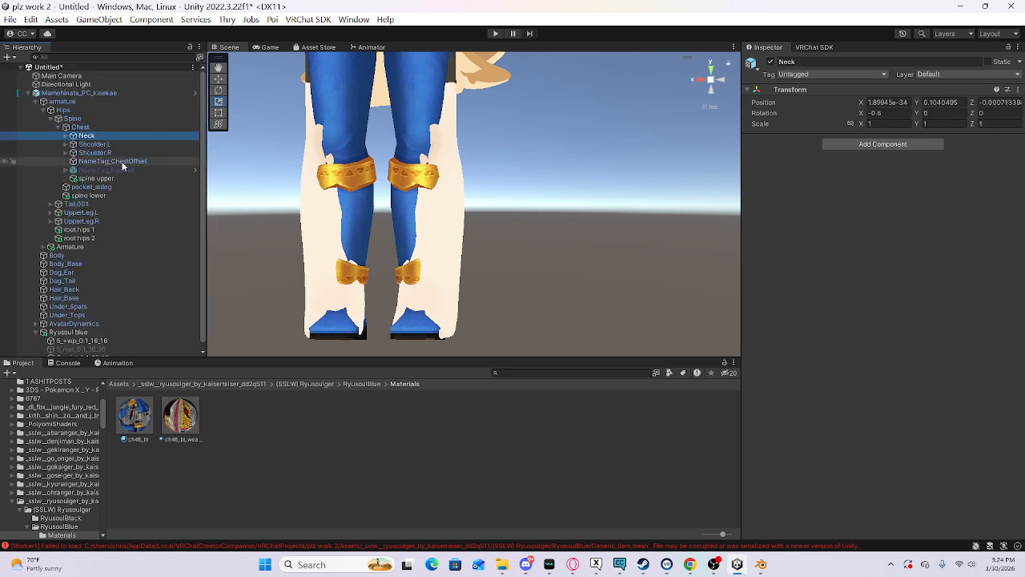
pyautogui.press('Down')
pyautogui.press('Down')
pyautogui.press('Right')
pyautogui.press('Down')
pyautogui.press('Up')
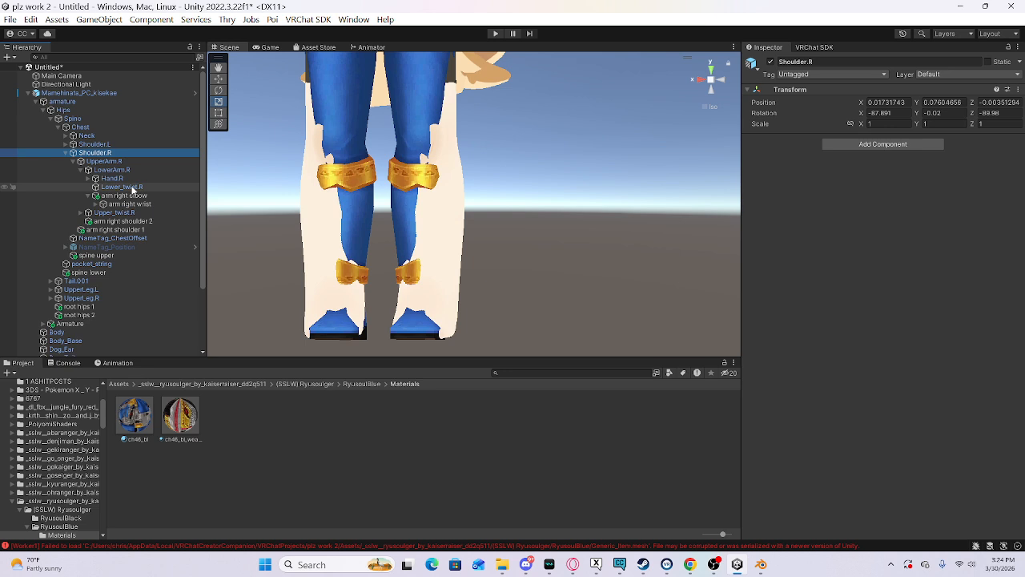
pyautogui.press('Up')
pyautogui.press('Right')
pyautogui.press('Down')
pyautogui.press('Down')
pyautogui.press('Down')
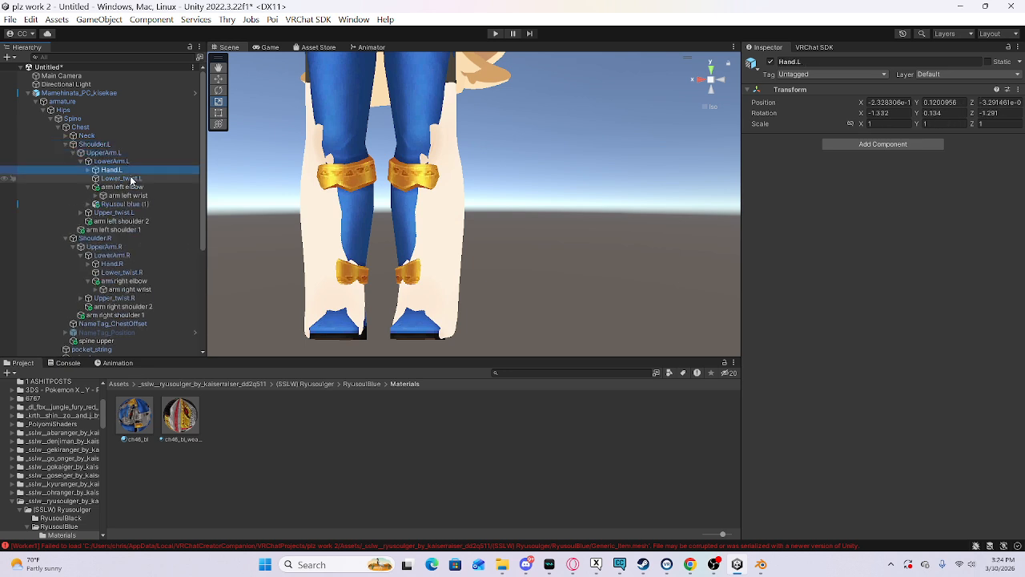
pyautogui.press('Down')
pyautogui.press('Down')
pyautogui.press('Down')
pyautogui.press('Down')
pyautogui.press('Down')
pyautogui.press('Down')
pyautogui.press('Down')
pyautogui.press('Down')
pyautogui.press('Down')
pyautogui.press('Down')
pyautogui.press('Up')
pyautogui.press('Left')
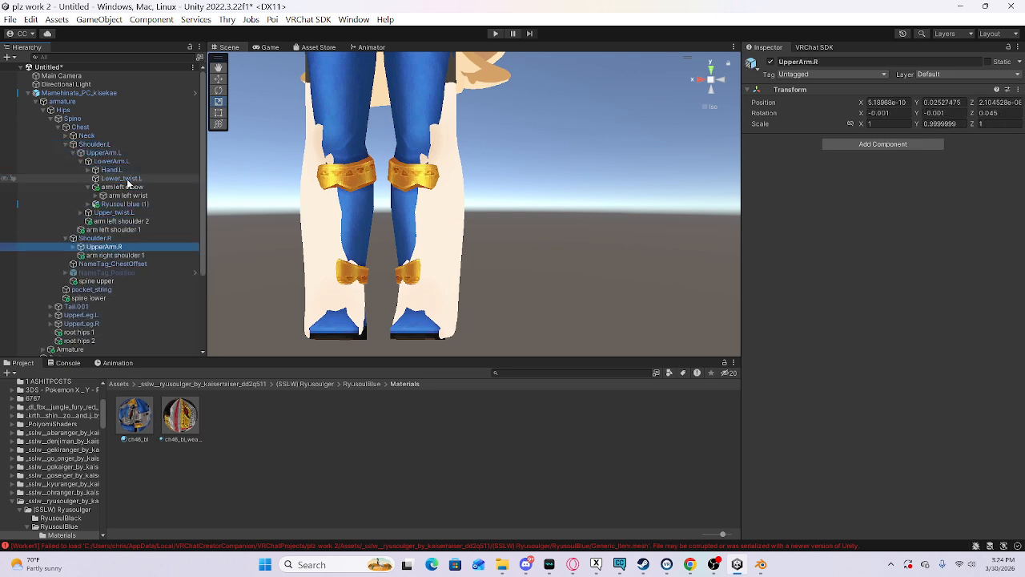
pyautogui.press('Left')
pyautogui.press('Left')
# Step: Select the wrist device's 5_wrist_0.1_16_16.001 mesh together with the three meshes under Ryusoul blue
pyautogui.click(104, 205)
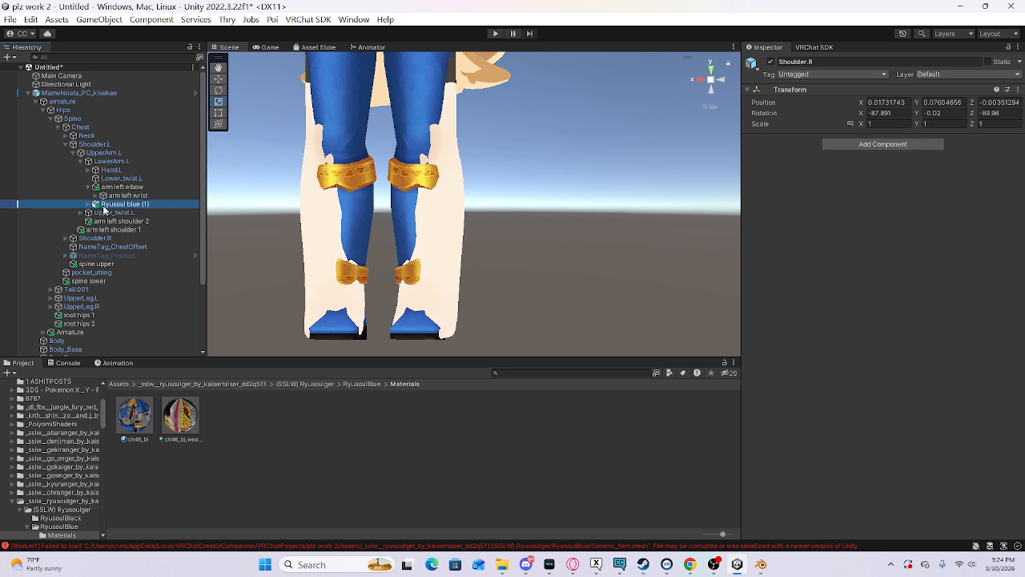
pyautogui.press('Right')
pyautogui.click(138, 221)
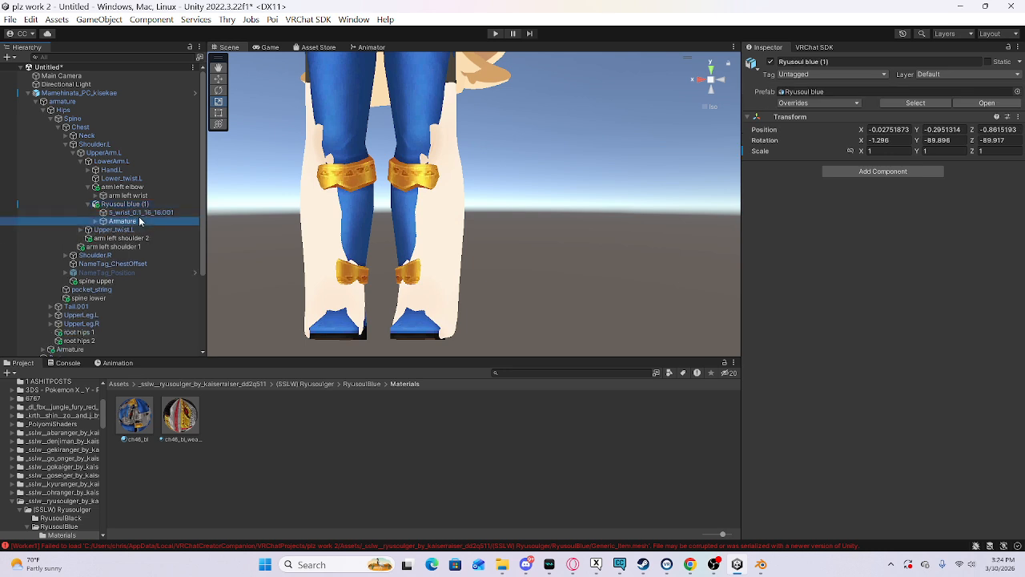
pyautogui.press('Up')
pyautogui.press('Up')
pyautogui.press('Down')
pyautogui.scroll(-3, 139, 214)
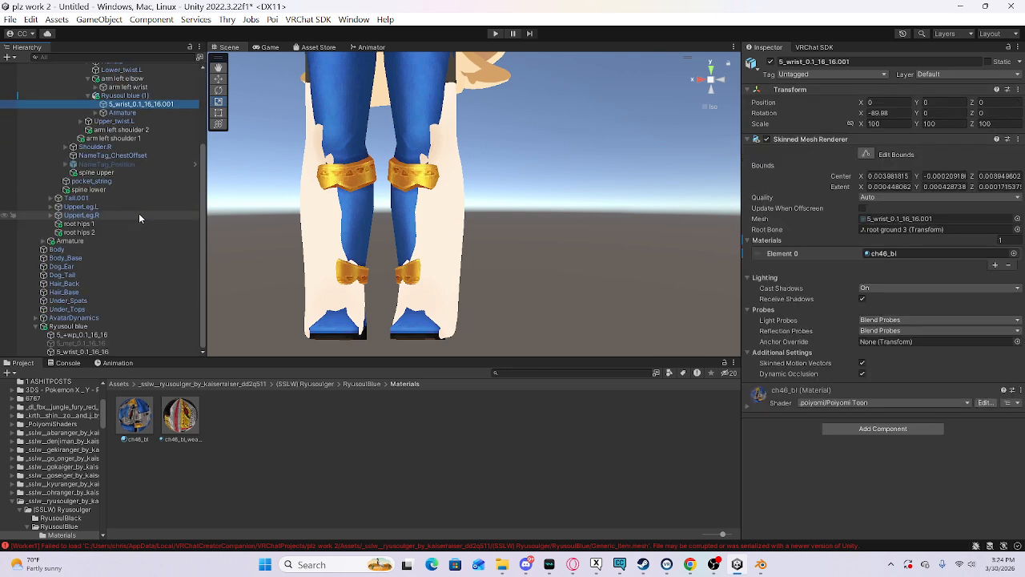
pyautogui.keyDown('ctrl'); pyautogui.click(102, 353); pyautogui.keyUp('ctrl')
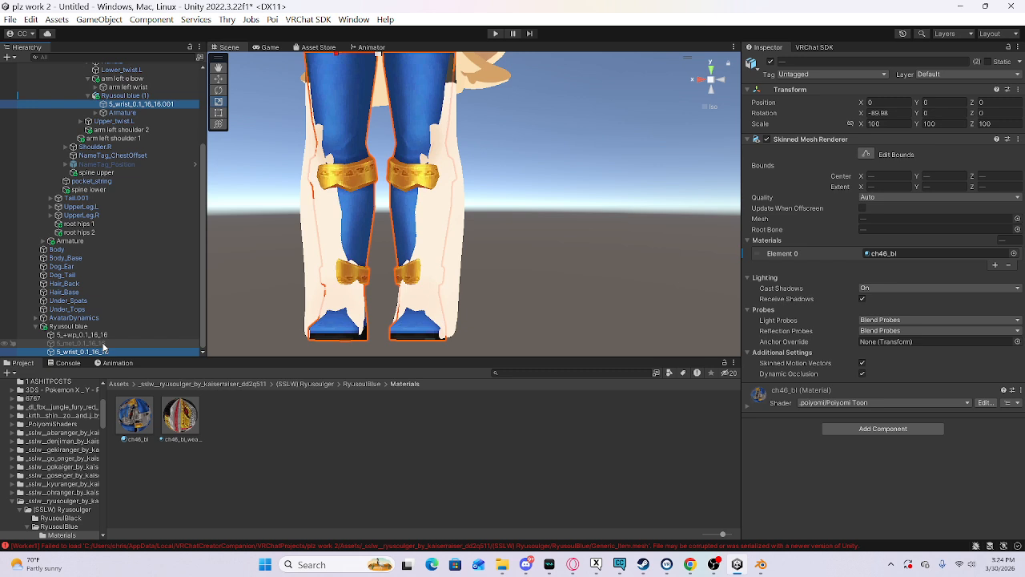
pyautogui.keyDown('ctrl'); pyautogui.click(105, 342); pyautogui.keyUp('ctrl')
pyautogui.keyDown('ctrl'); pyautogui.click(108, 335); pyautogui.keyUp('ctrl')
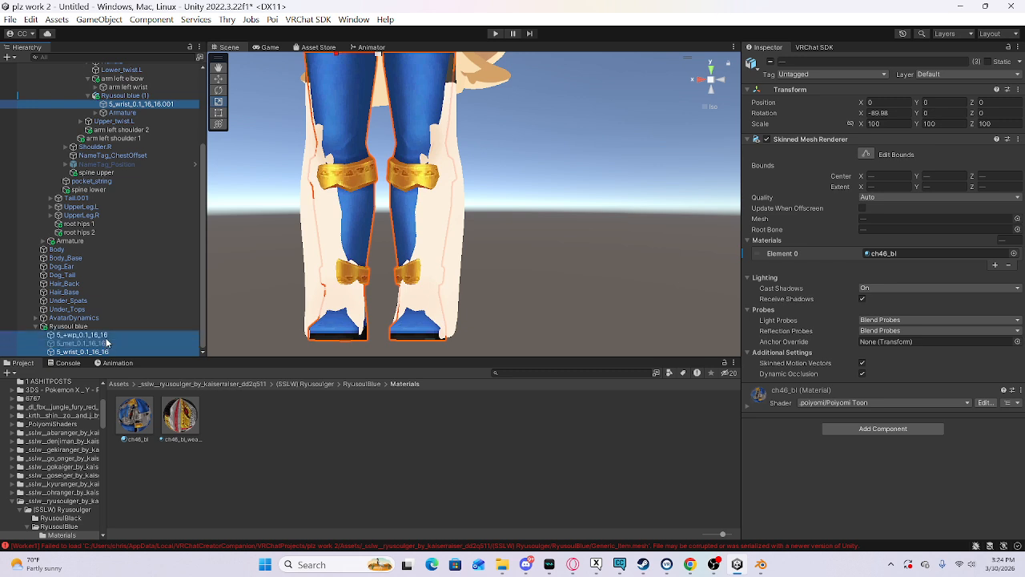
# Step: Set the bounds extents of the four selected suit and wrist meshes to 0.03 on X, Y and Z, then clear the selection
pyautogui.click(881, 186)
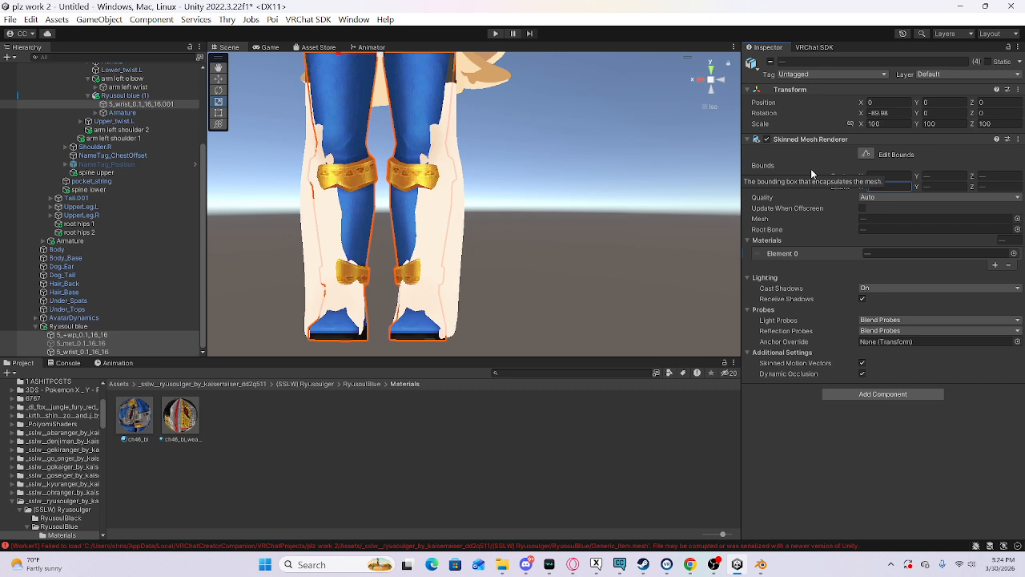
pyautogui.write('.03')
pyautogui.click(996, 186)
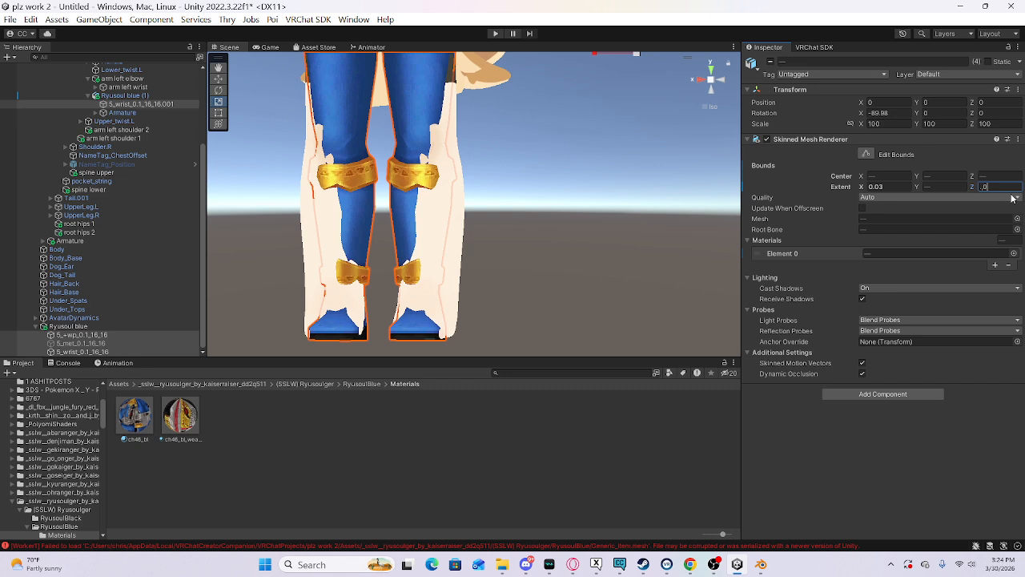
pyautogui.write('.03')
pyautogui.click(949, 186)
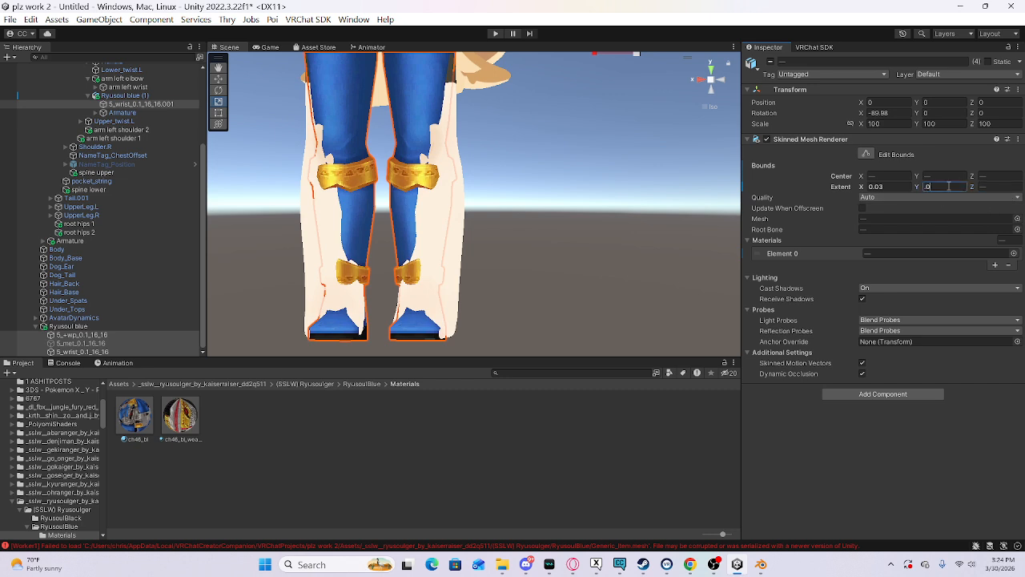
pyautogui.write('.03')
pyautogui.scroll(1, 505, 198)
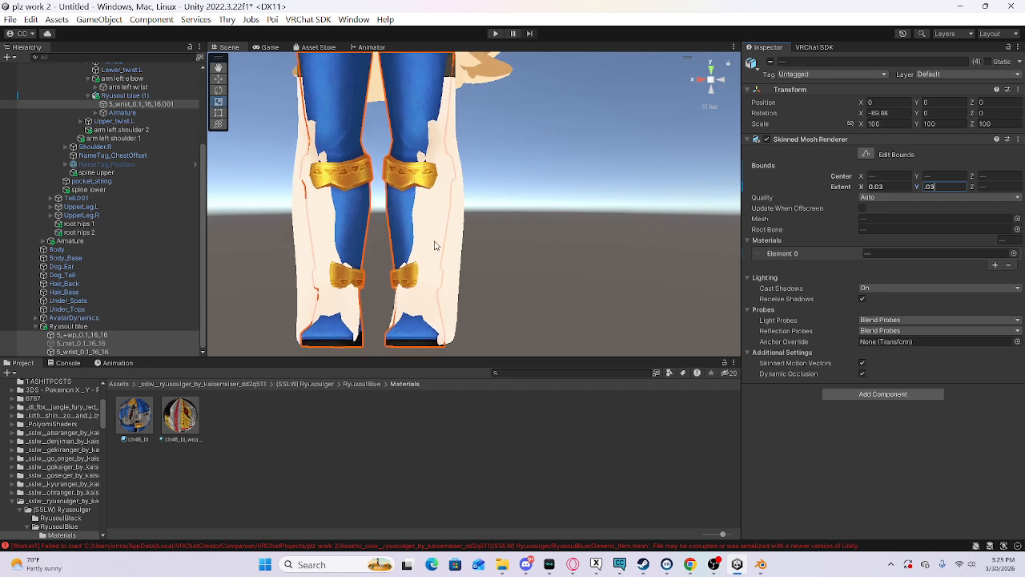
pyautogui.click(1000, 186)
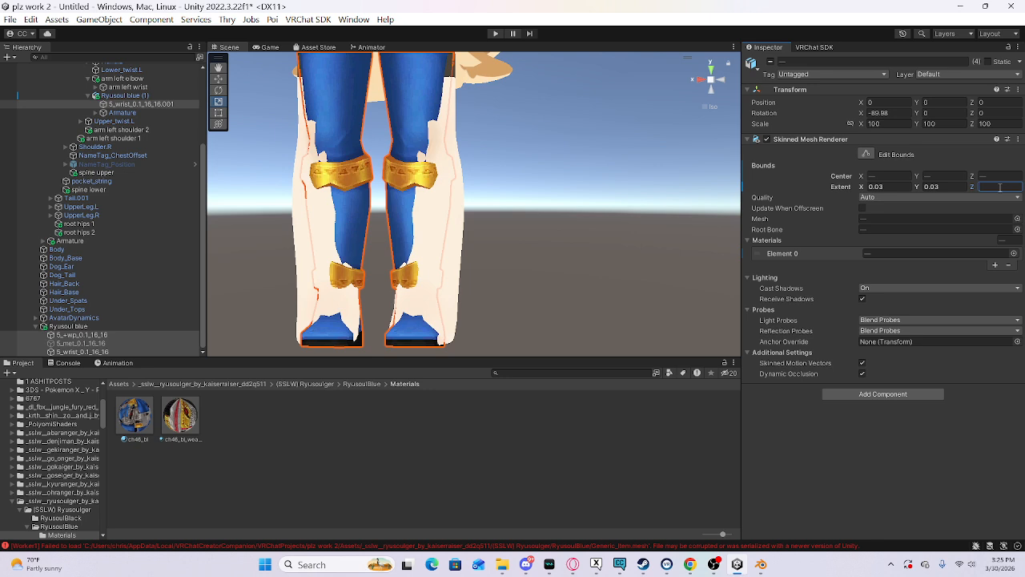
pyautogui.write('.03')
pyautogui.click(530, 257)
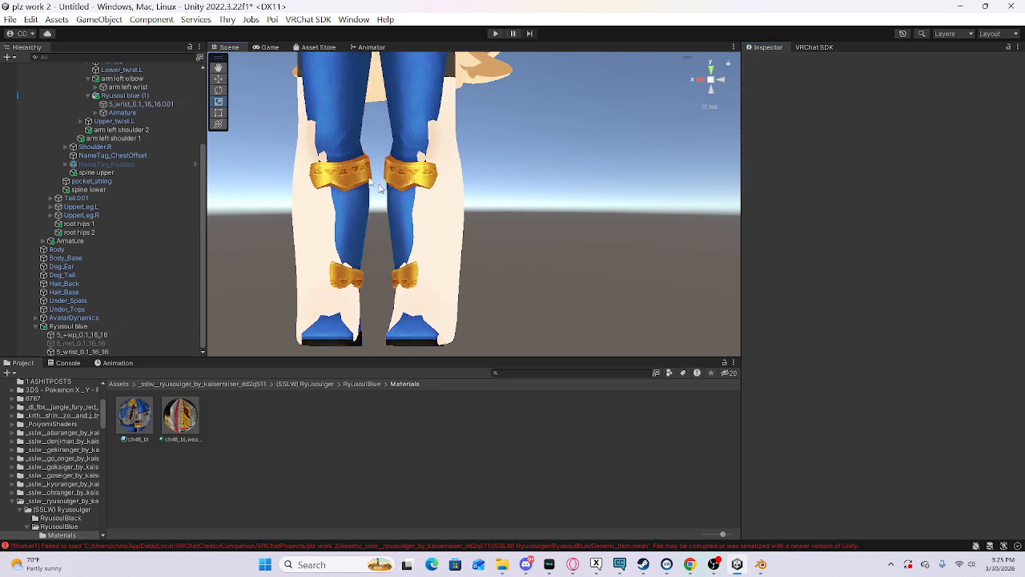
# Step: Collapse the avatar's armature branch under Mamehinata_PC_kisekae and bring the avatar's front torso into view
pyautogui.scroll(5, 153, 133)
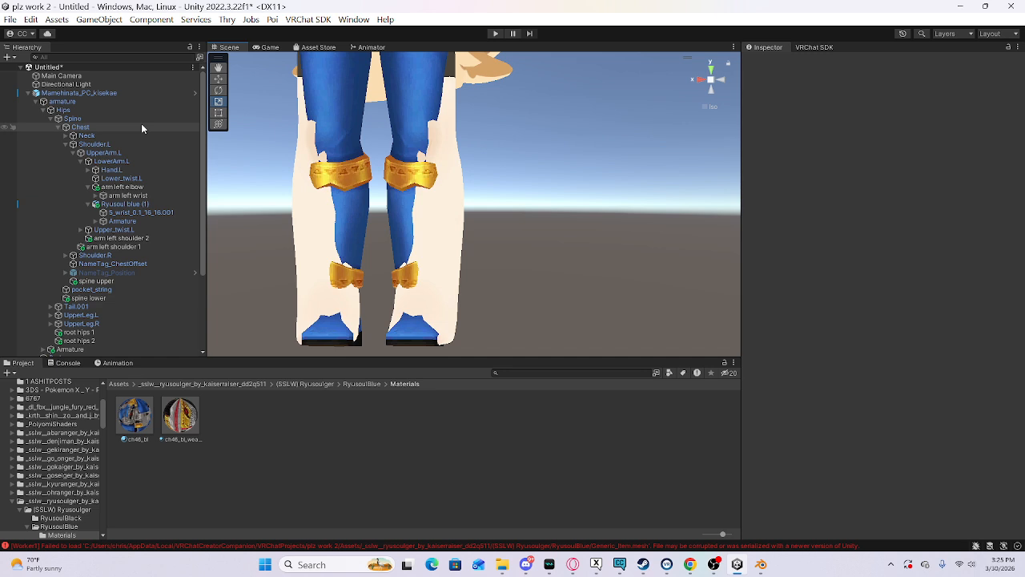
pyautogui.click(37, 101)
pyautogui.scroll(-3, 295, 165)
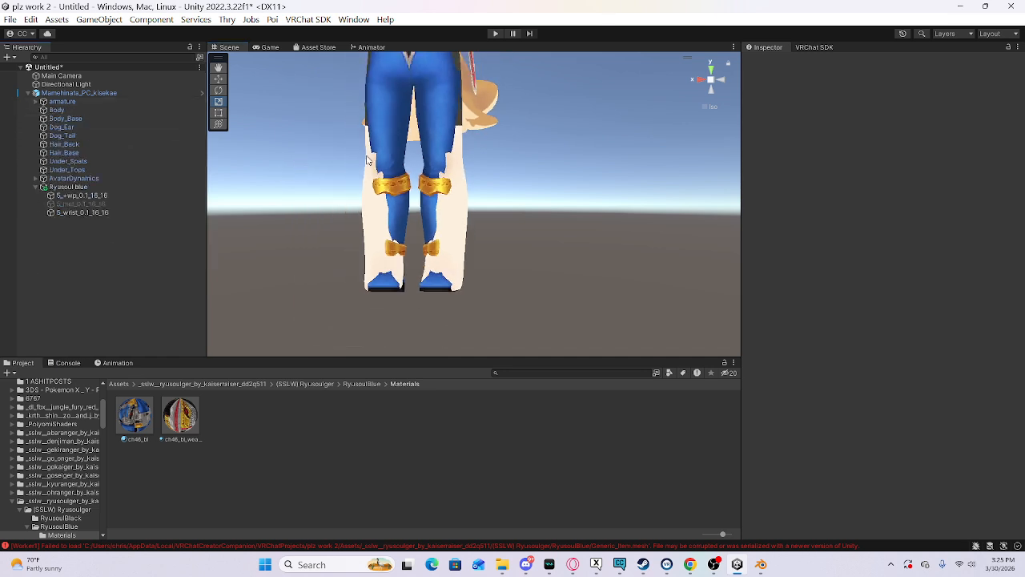
pyautogui.keyDown('alt'); pyautogui.moveTo(366, 155); pyautogui.dragTo(411, 158); pyautogui.keyUp('alt')
pyautogui.moveTo(405, 158); pyautogui.dragTo(447, 374, button='middle')
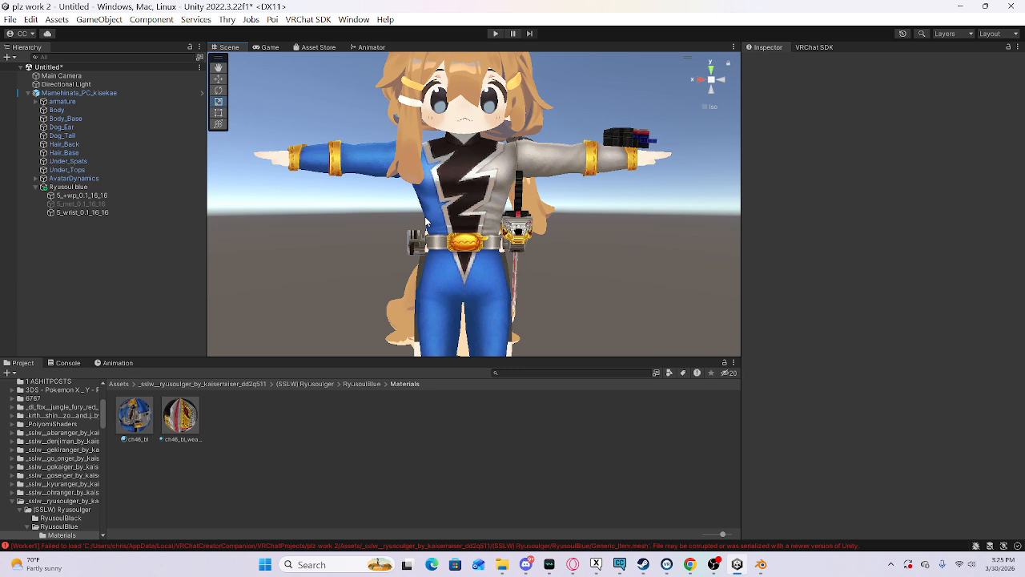
pyautogui.moveTo(373, 246); pyautogui.dragTo(361, 182, button='middle')
# Step: Delete the Under_Spats and Under_Tops objects from the Mamehinata avatar
pyautogui.click(105, 169)
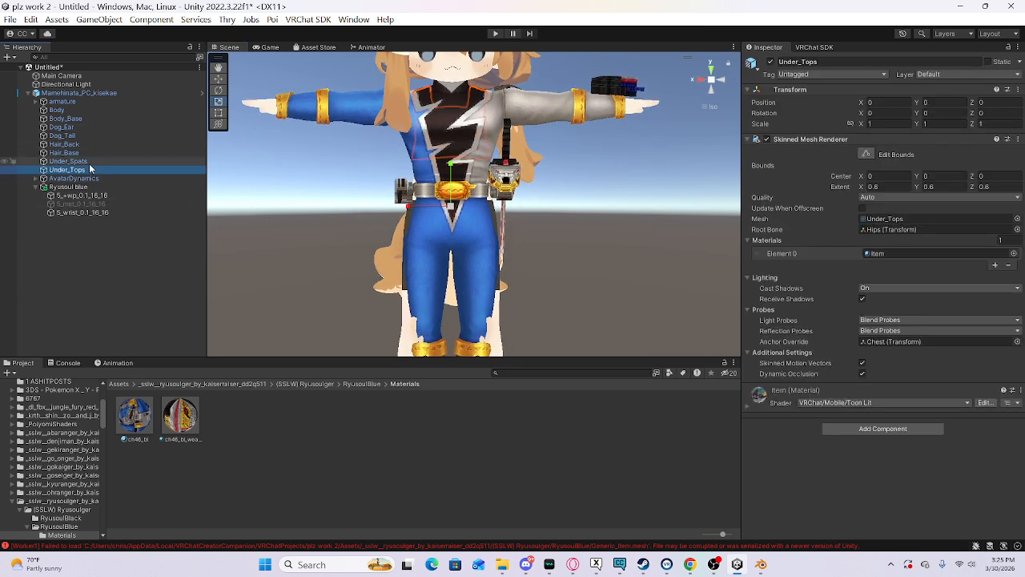
pyautogui.keyDown('ctrl'); pyautogui.click(88, 163); pyautogui.keyUp('ctrl')
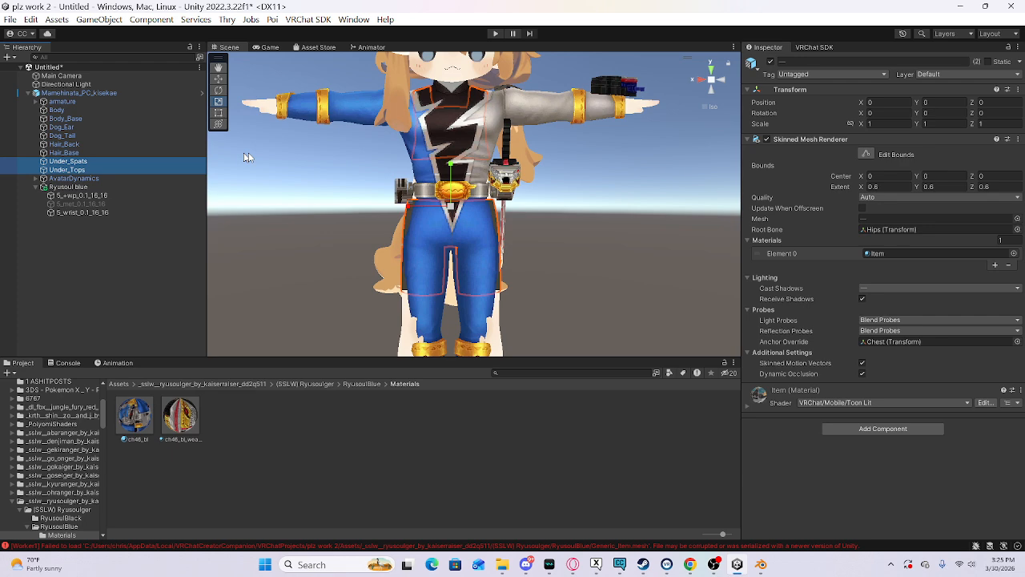
pyautogui.rightClick(117, 170)
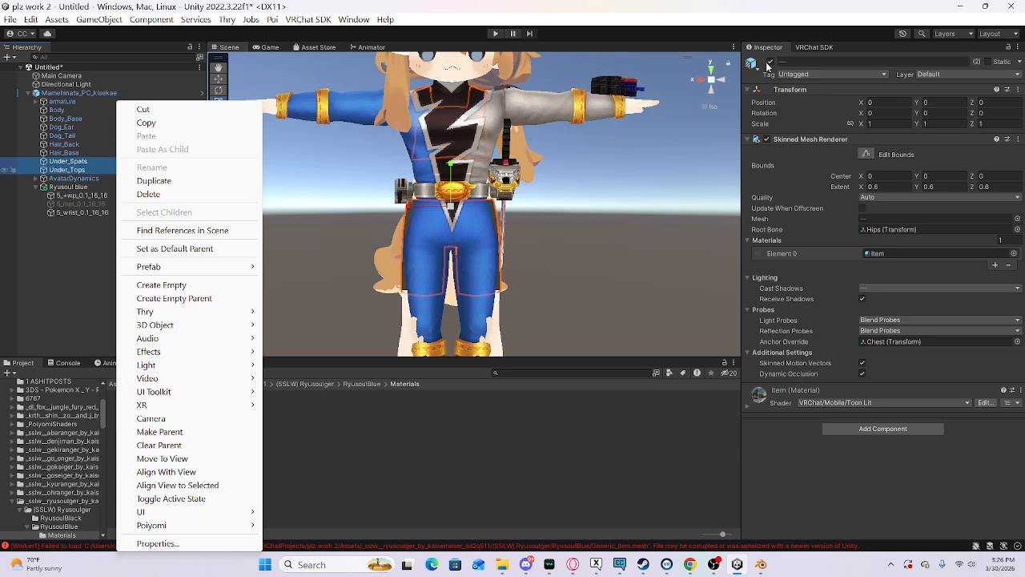
pyautogui.click(822, 79)
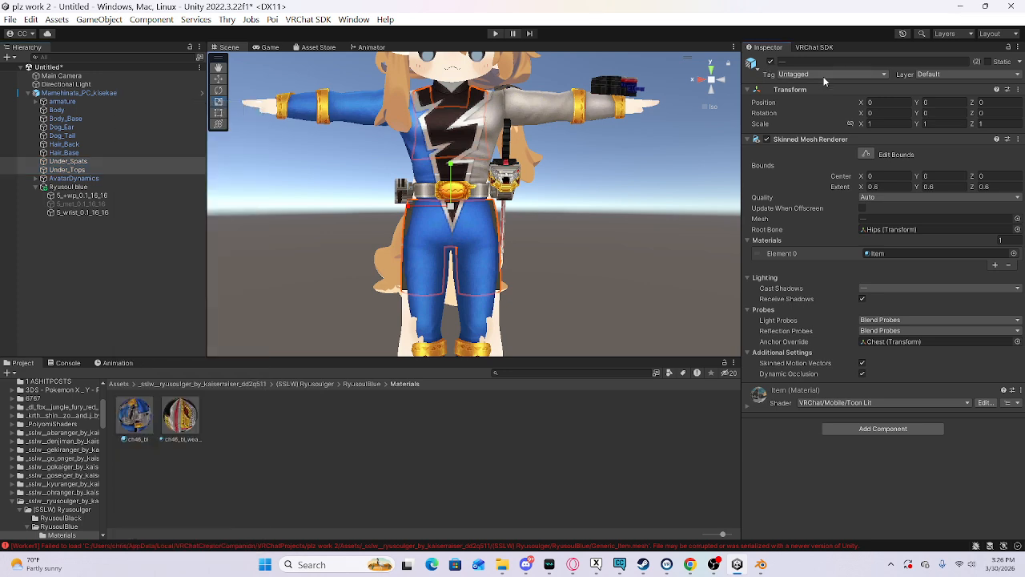
pyautogui.click(822, 75)
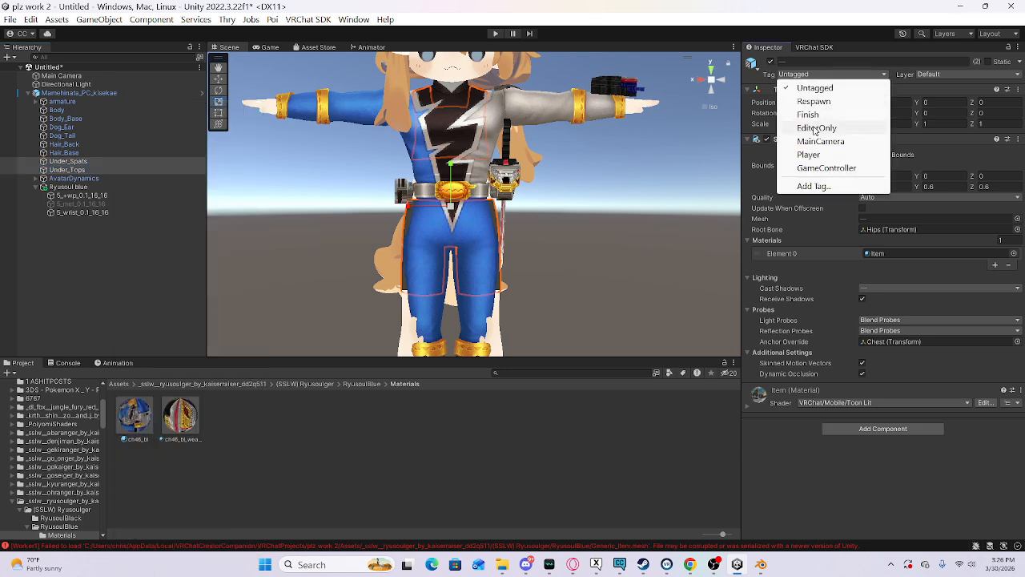
pyautogui.rightClick(80, 173)
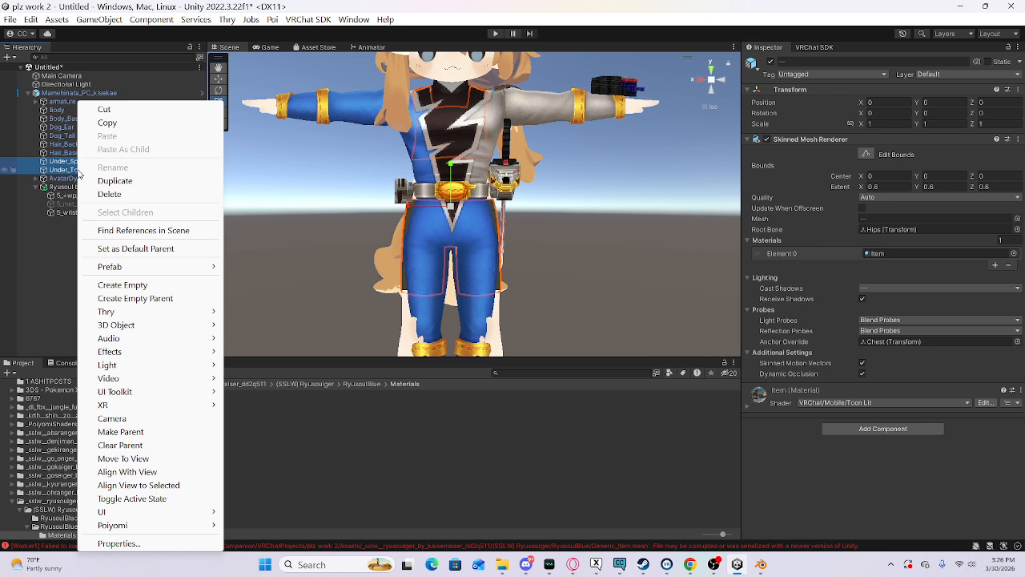
pyautogui.click(125, 195)
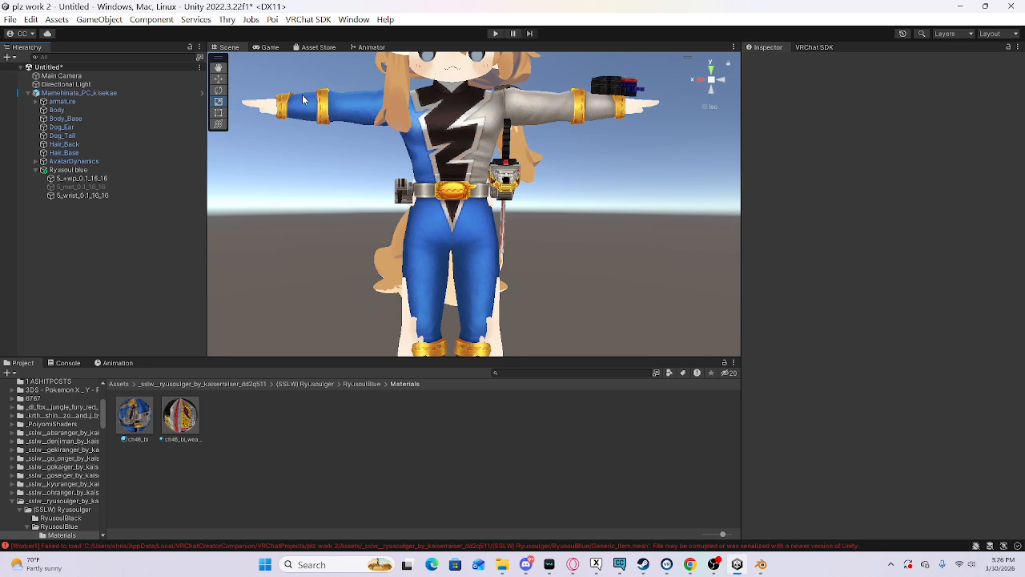
# Step: Set Body_Base's Shoulder_OFF, Upper_arm_OFF, Elbow_OFF and Lower_arm_OFF blend shapes to 100
pyautogui.click(262, 111)
pyautogui.click(261, 112)
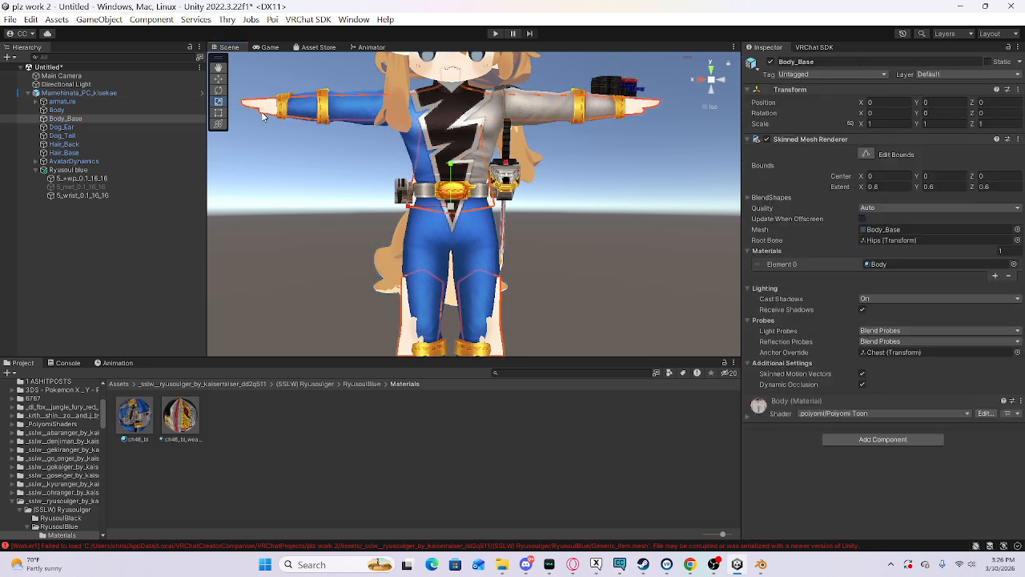
pyautogui.click(803, 195)
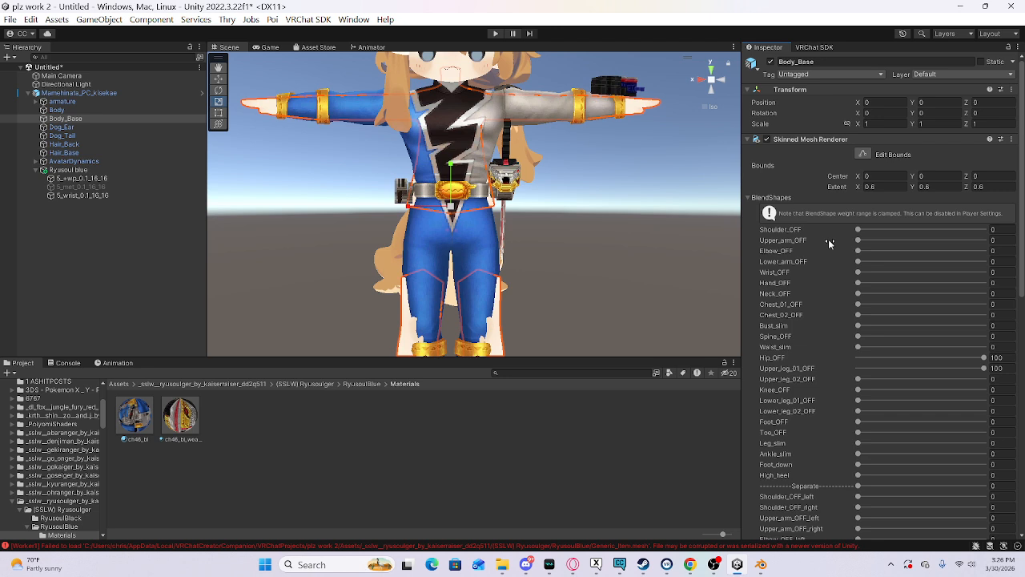
pyautogui.moveTo(858, 229); pyautogui.dragTo(984, 229)
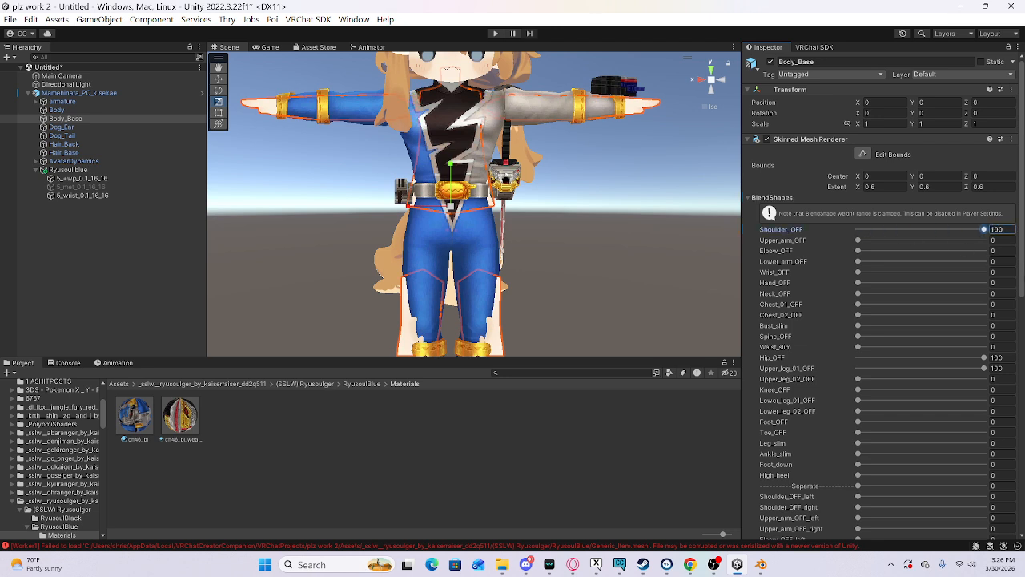
pyautogui.click(983, 240)
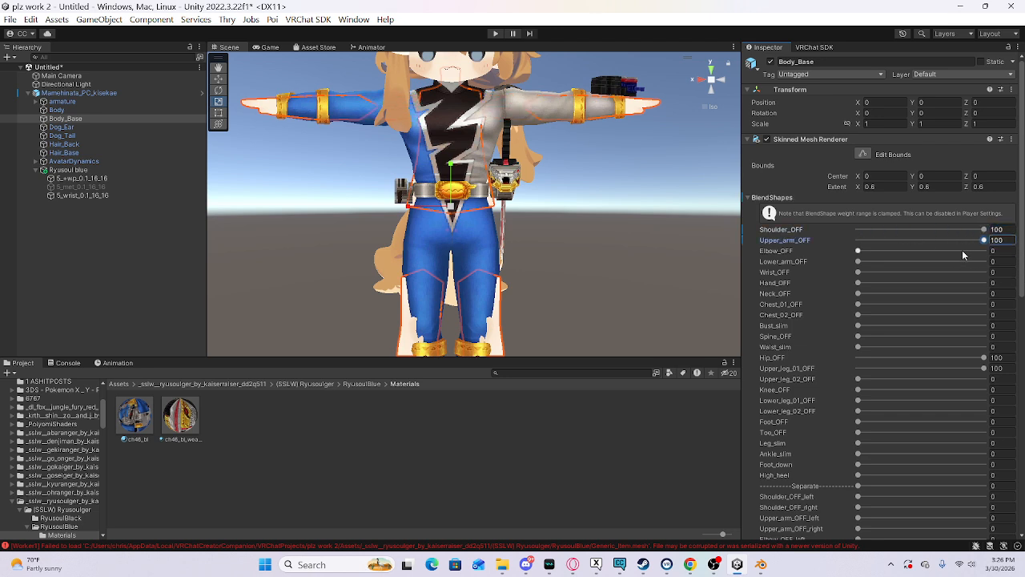
pyautogui.click(983, 250)
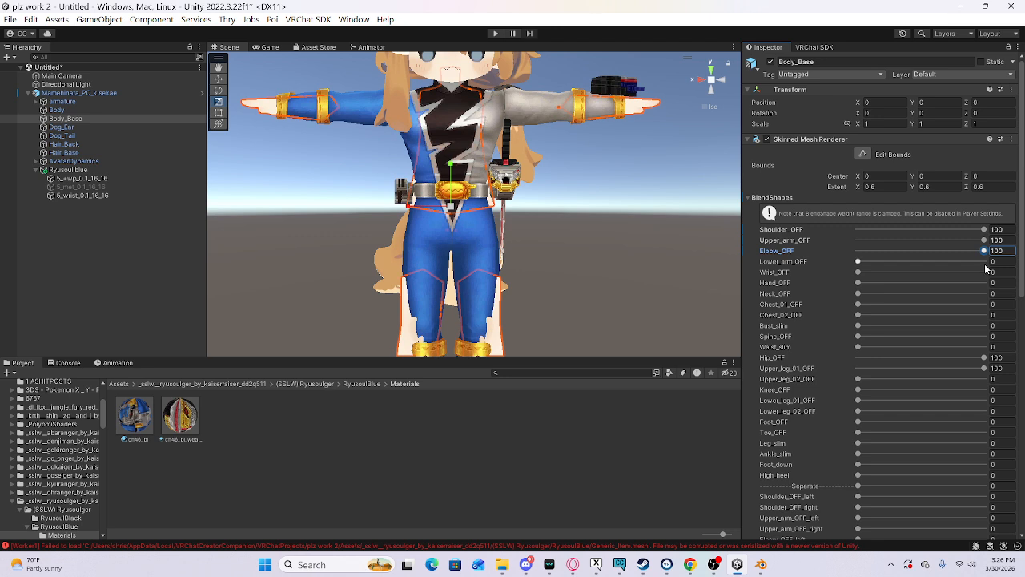
pyautogui.click(984, 261)
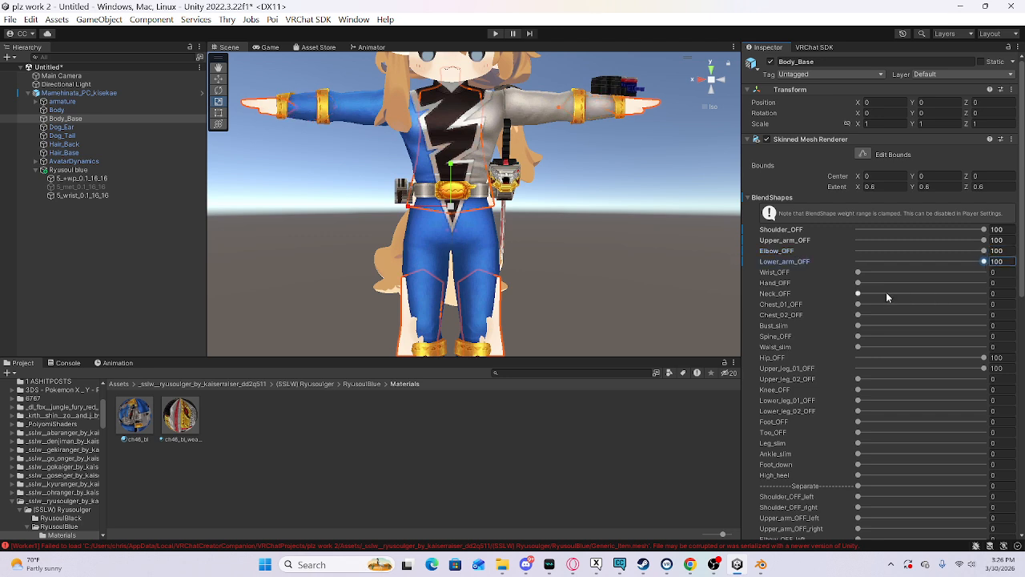
# Step: Set Body_Base's Neck_OFF, Chest_01_OFF, Chest_02_OFF and Spine_OFF blend shapes to 100
pyautogui.click(984, 293)
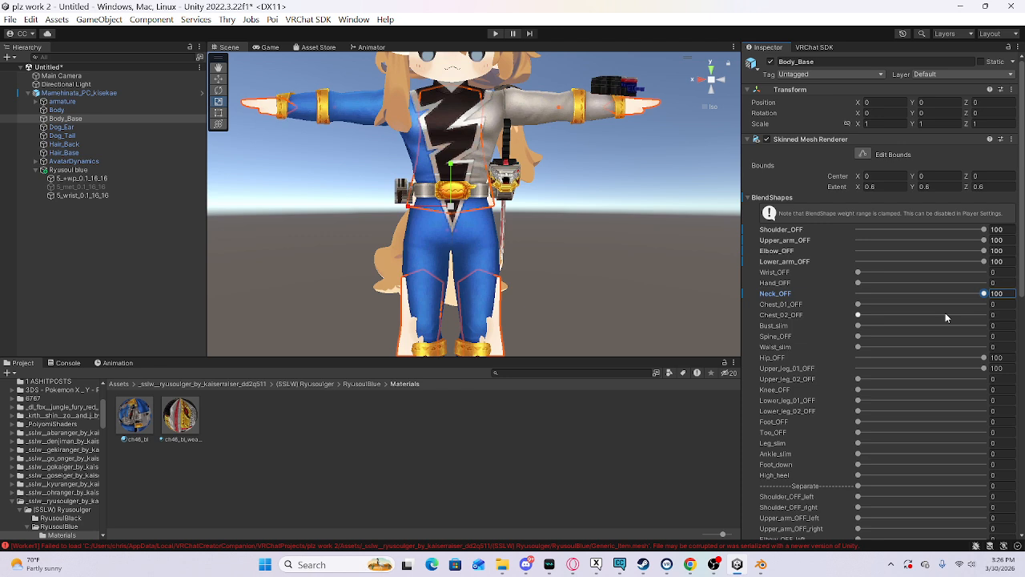
pyautogui.click(984, 315)
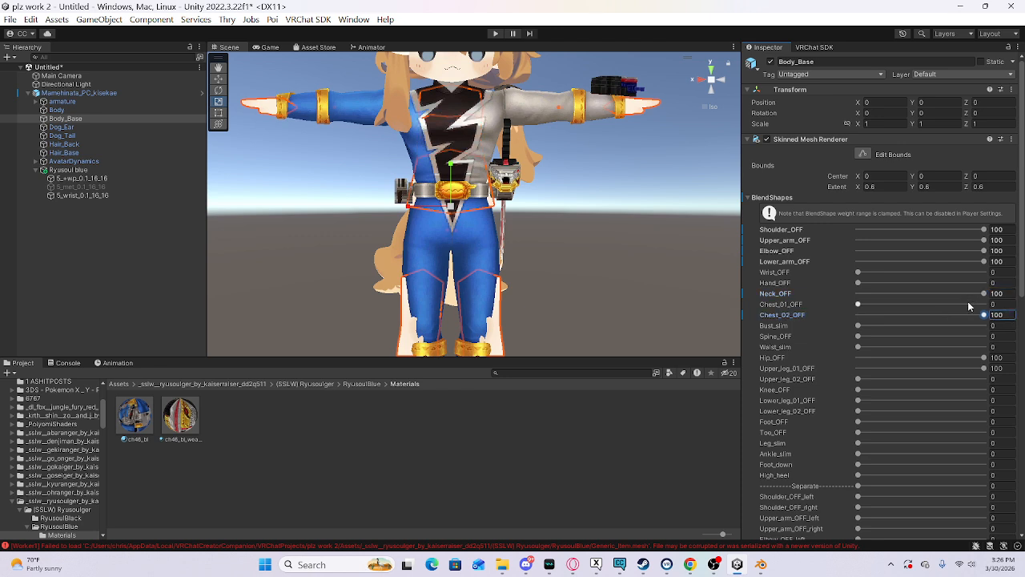
pyautogui.click(984, 304)
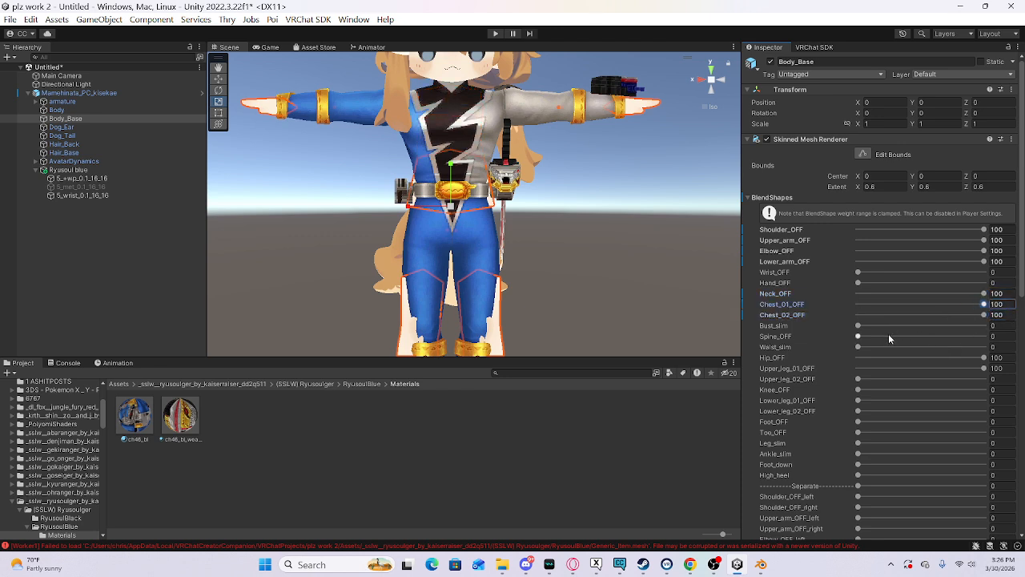
pyautogui.click(983, 337)
# Step: Set Body_Base's Upper_leg_02_OFF, Knee_OFF, Lower_leg_01_OFF, Lower_leg_02_OFF, Foot_OFF and Toe_OFF blend shapes to 100
pyautogui.scroll(-3, 994, 367)
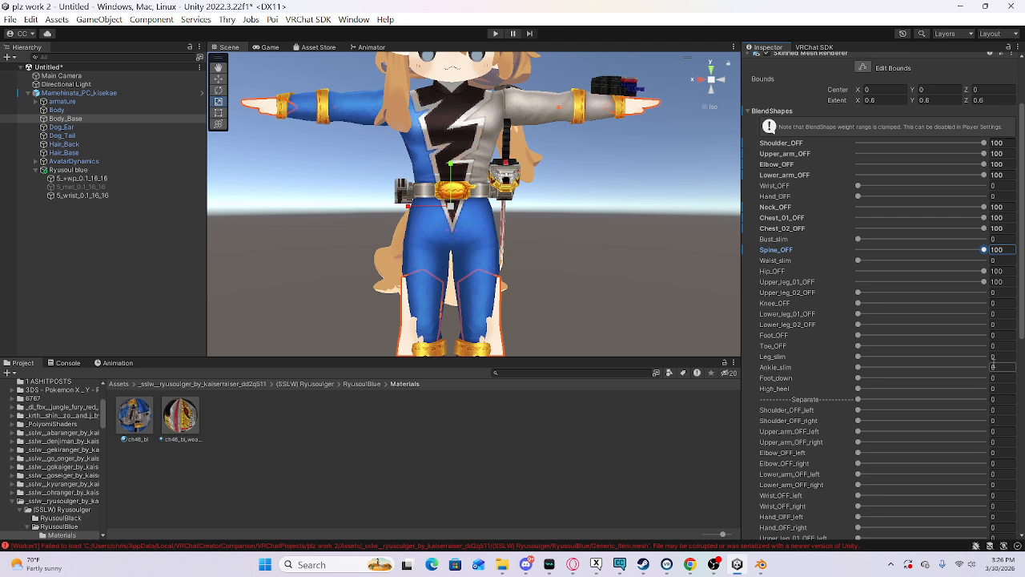
pyautogui.click(984, 293)
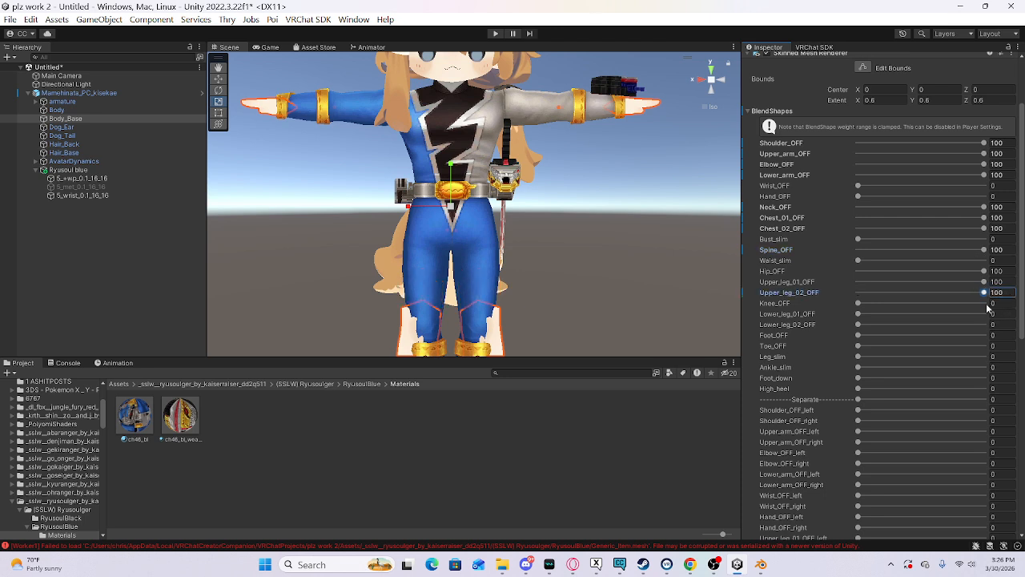
pyautogui.click(983, 303)
pyautogui.click(983, 313)
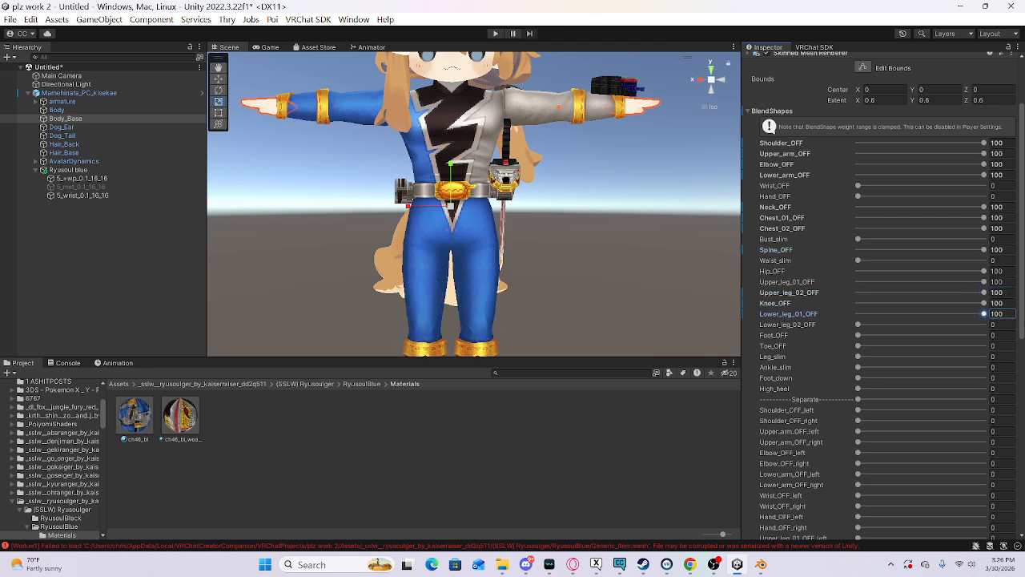
pyautogui.click(984, 325)
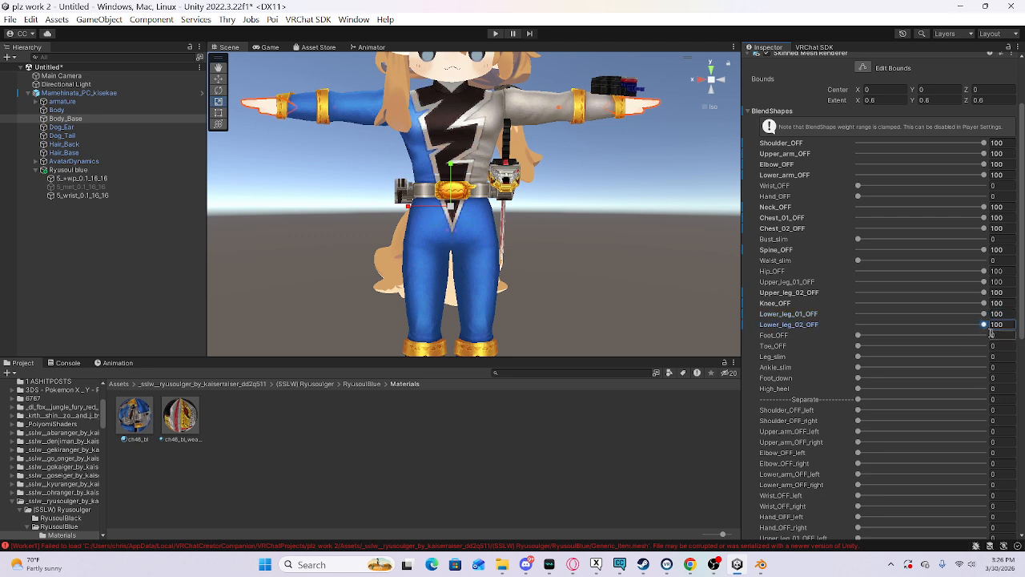
pyautogui.click(983, 335)
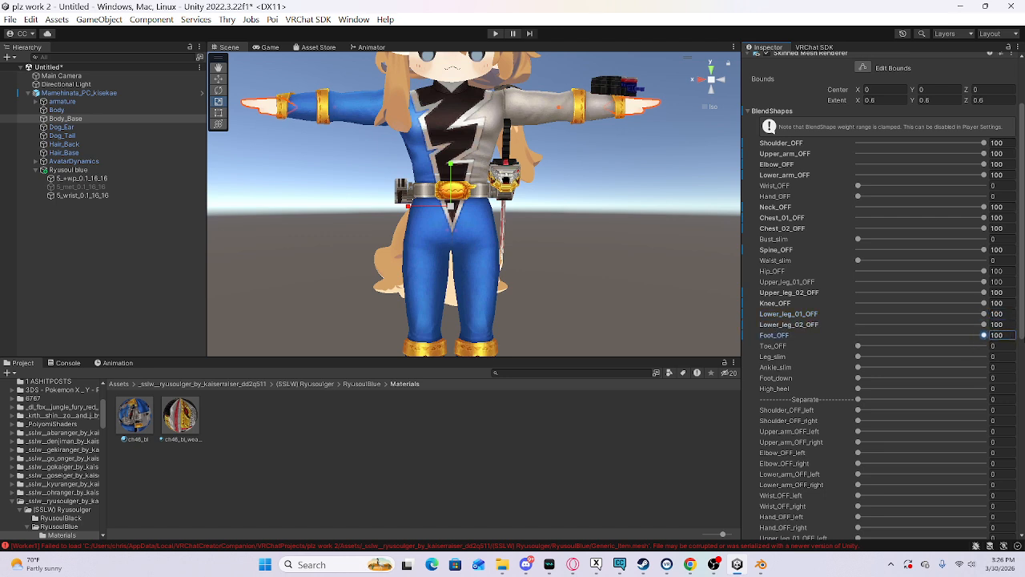
pyautogui.click(984, 347)
# Step: Examine the suited avatar from several angles for body parts poking through, from the feet up to the hands and head
pyautogui.scroll(-8, 542, 250)
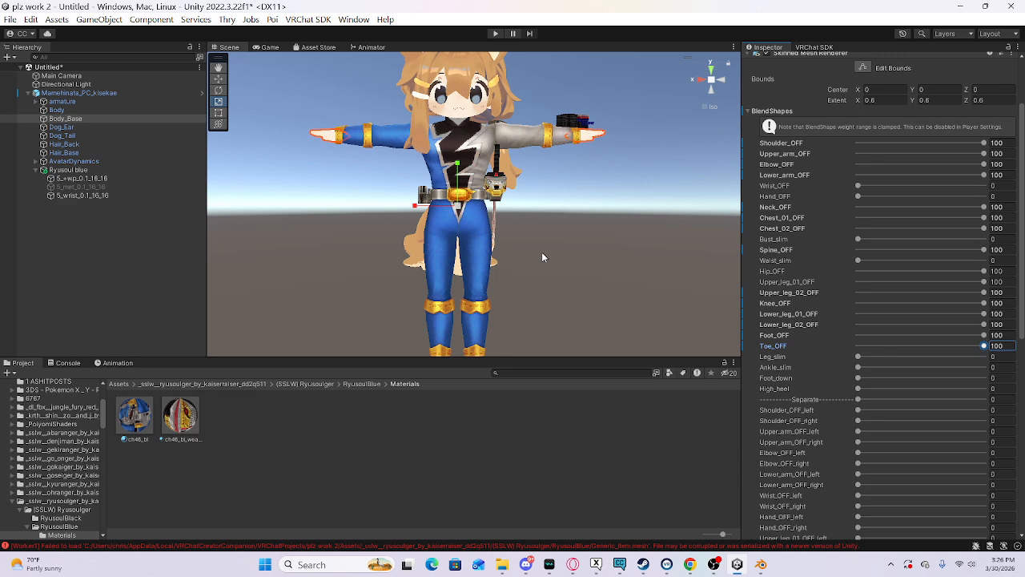
pyautogui.moveTo(541, 251); pyautogui.dragTo(544, 209, button='middle')
pyautogui.scroll(3, 546, 210)
pyautogui.keyDown('alt'); pyautogui.moveTo(551, 210); pyautogui.dragTo(591, 222); pyautogui.keyUp('alt')
pyautogui.scroll(5, 579, 210)
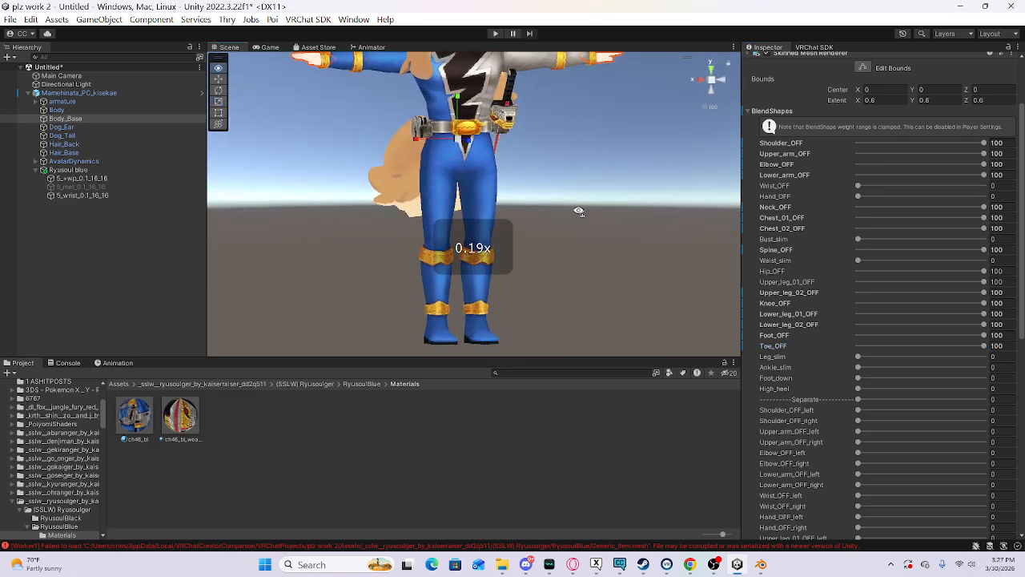
pyautogui.moveTo(554, 196); pyautogui.dragTo(566, 355, button='middle')
pyautogui.scroll(5, 567, 317)
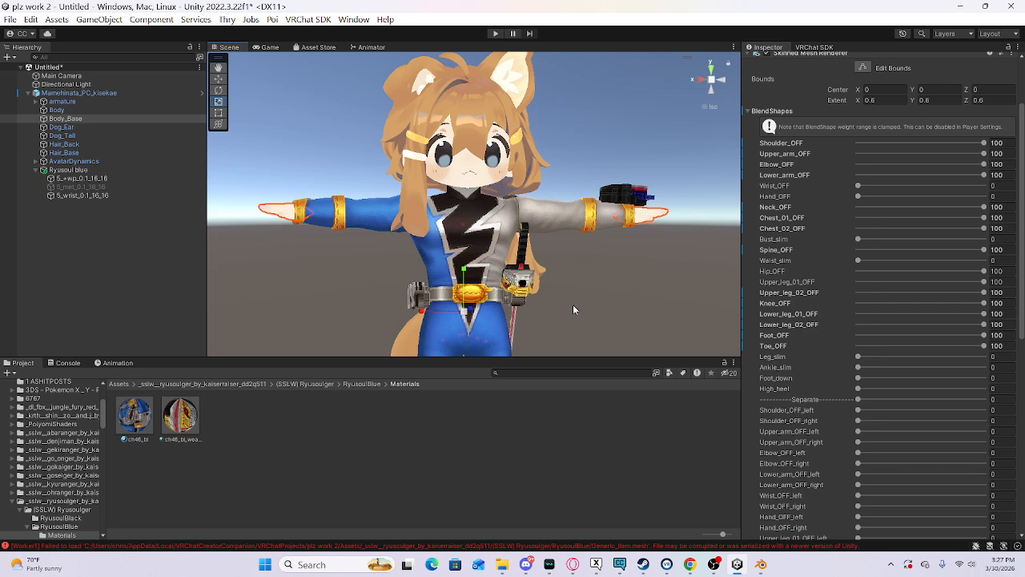
pyautogui.keyDown('alt'); pyautogui.moveTo(584, 284); pyautogui.dragTo(607, 242); pyautogui.keyUp('alt')
pyautogui.click(348, 260)
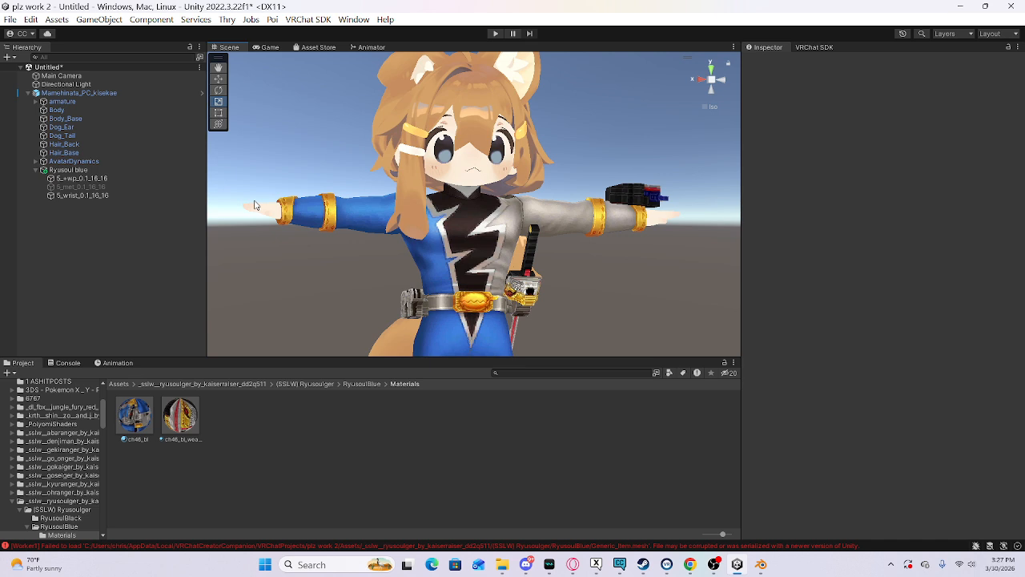
pyautogui.scroll(-3, 388, 232)
pyautogui.keyDown('alt'); pyautogui.moveTo(388, 232); pyautogui.dragTo(419, 278); pyautogui.keyUp('alt')
pyautogui.moveTo(418, 275); pyautogui.dragTo(404, 228, button='middle')
pyautogui.scroll(-4, 405, 228)
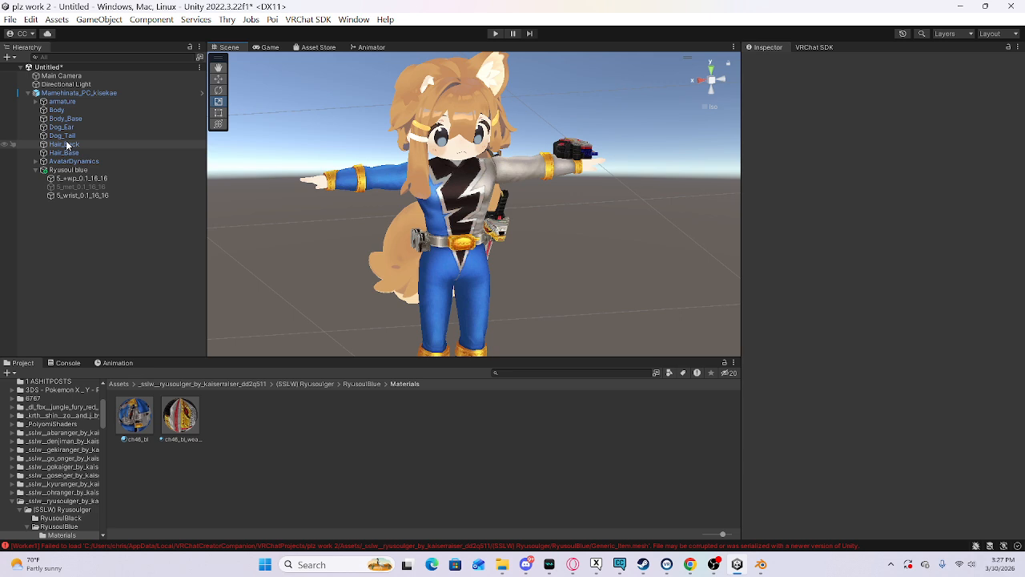
# Step: Select the suit mesh 5_wrist_0.1_16_16 and enable LTCGI in the Shading settings of its ch46_bl material
pyautogui.click(484, 209)
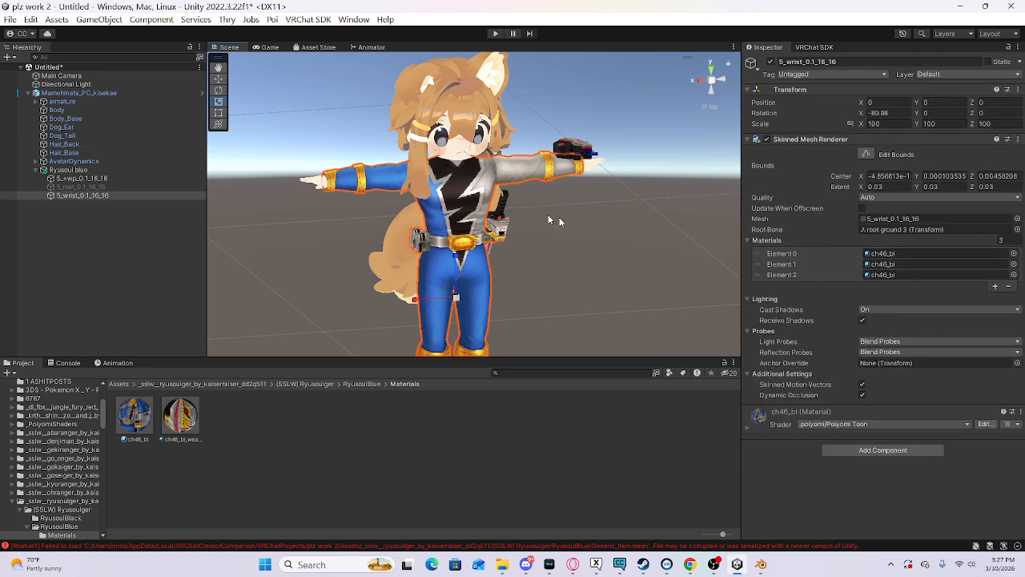
pyautogui.click(790, 426)
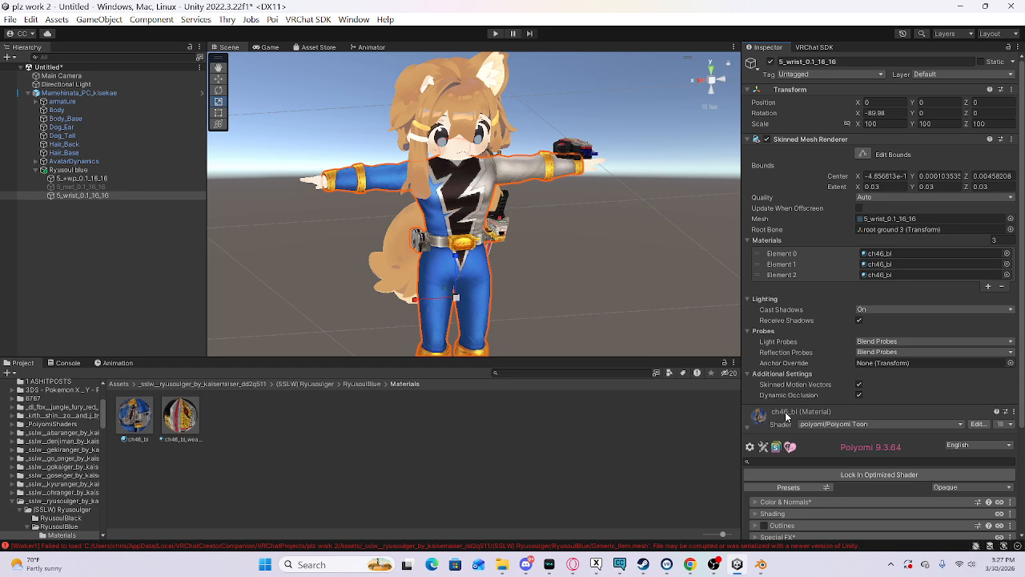
pyautogui.scroll(-3, 785, 412)
pyautogui.scroll(1, 785, 393)
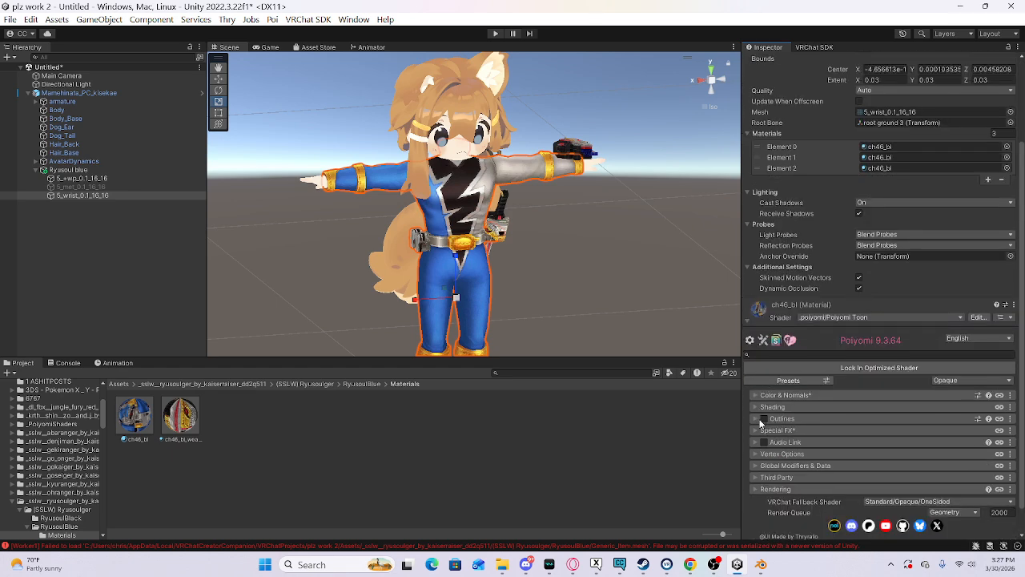
pyautogui.click(758, 417)
pyautogui.click(757, 417)
pyautogui.scroll(-1, 761, 413)
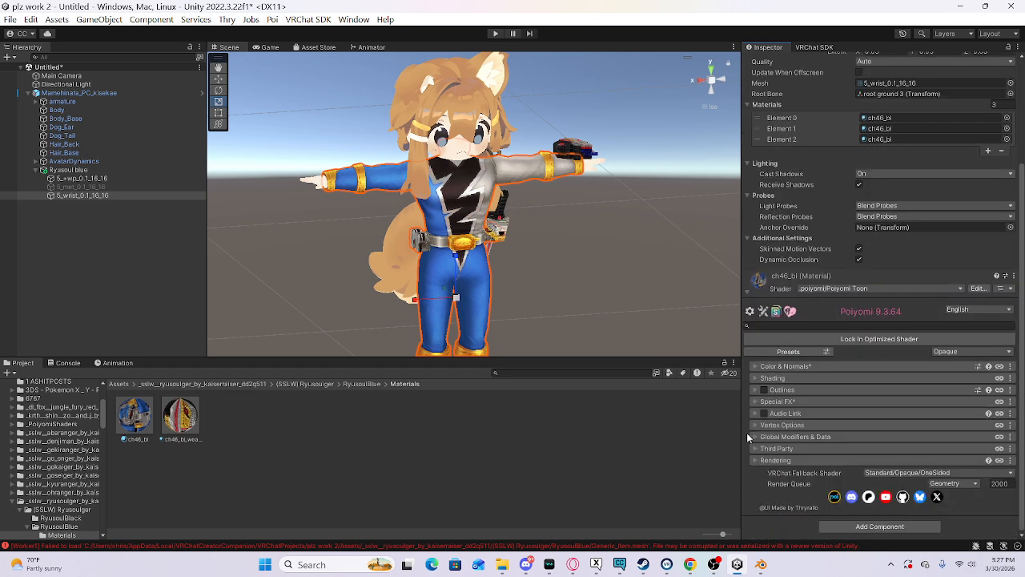
pyautogui.click(757, 378)
pyautogui.scroll(-6, 758, 393)
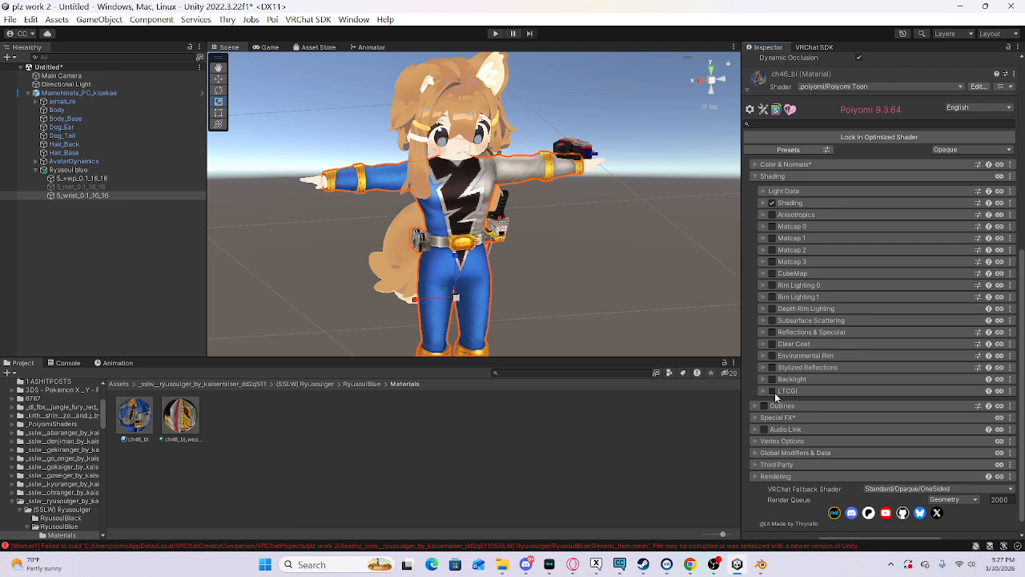
pyautogui.click(774, 392)
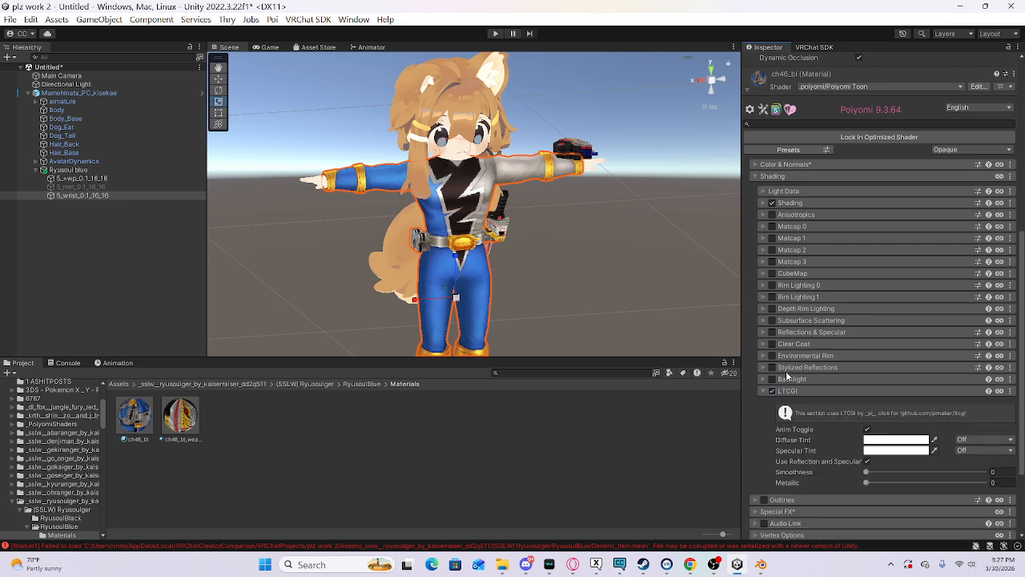
# Step: Try Reflections & Specular on the ch46_bl suit material with Metallic set to 1
pyautogui.click(786, 332)
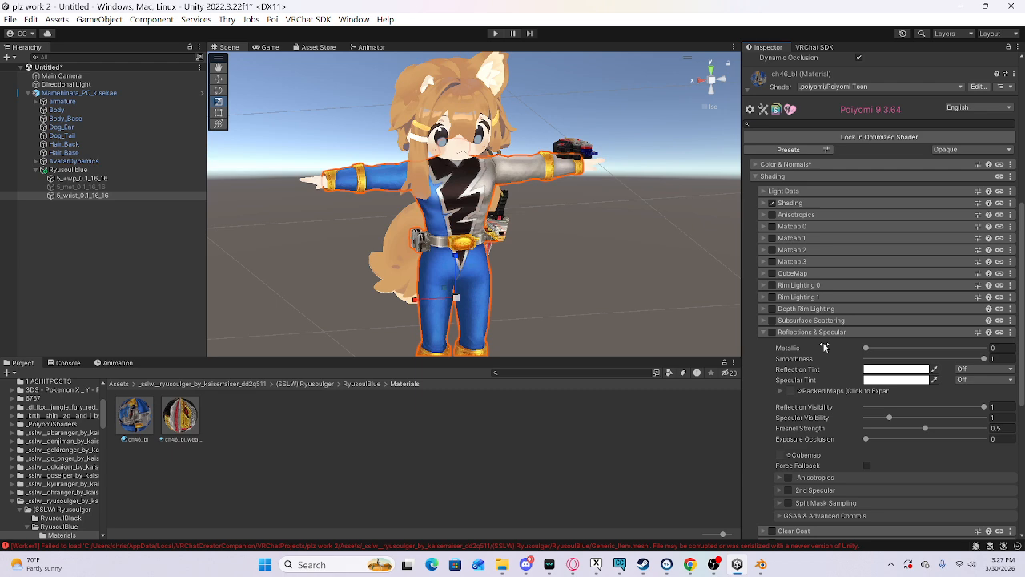
pyautogui.moveTo(621, 283); pyautogui.dragTo(677, 300, button='right')
pyautogui.scroll(4, 449, 243)
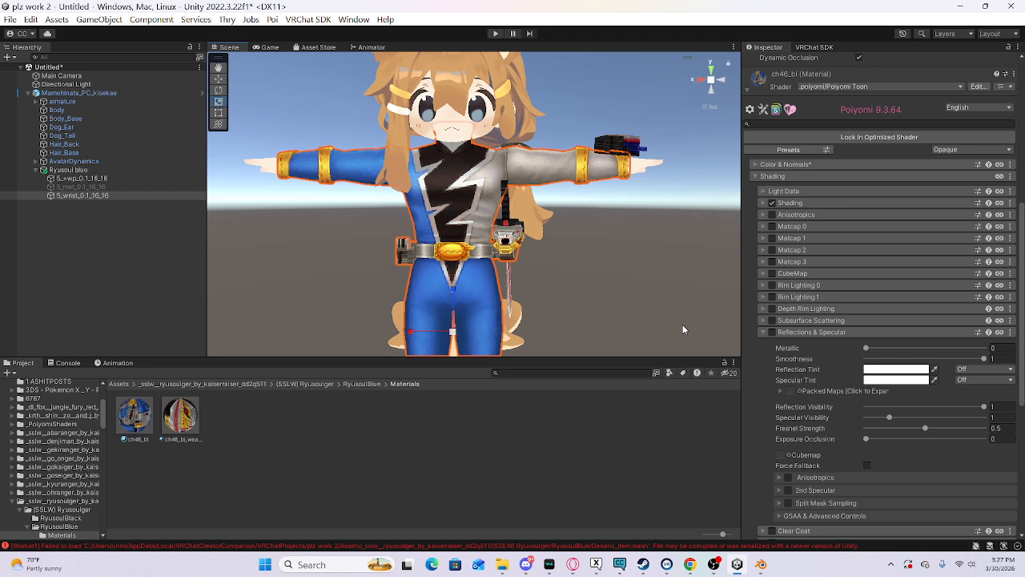
pyautogui.scroll(2, 792, 343)
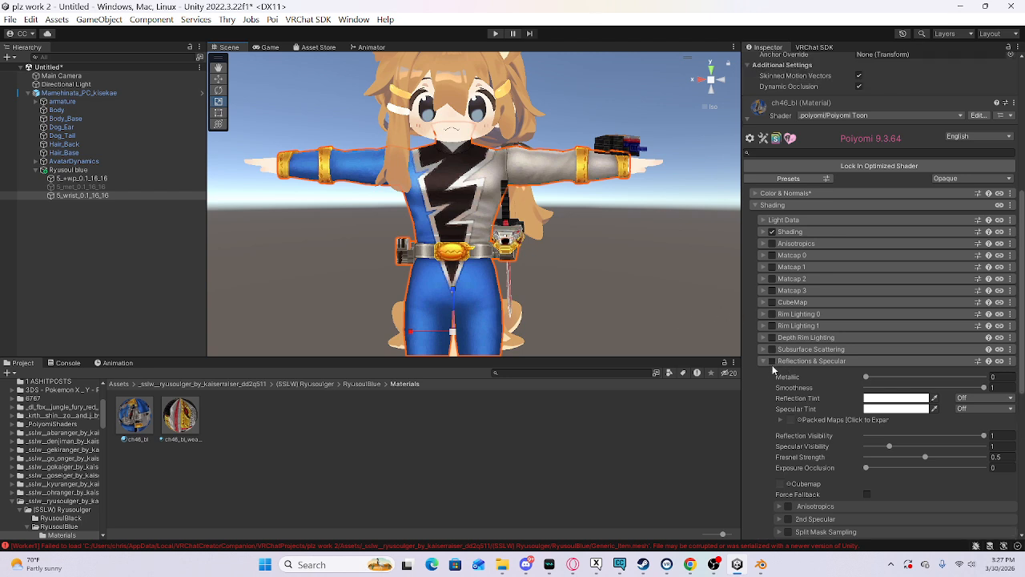
pyautogui.click(772, 360)
pyautogui.moveTo(965, 378); pyautogui.dragTo(985, 377)
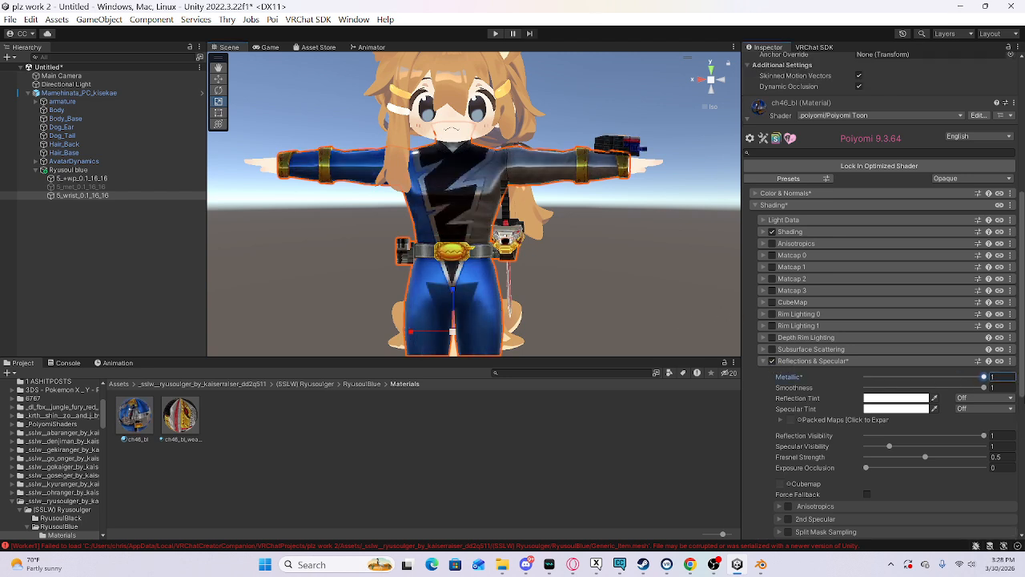
# Step: Turn off Reflections & Specular on the ch46_bl material and check the suit's look up close
pyautogui.scroll(2, 861, 345)
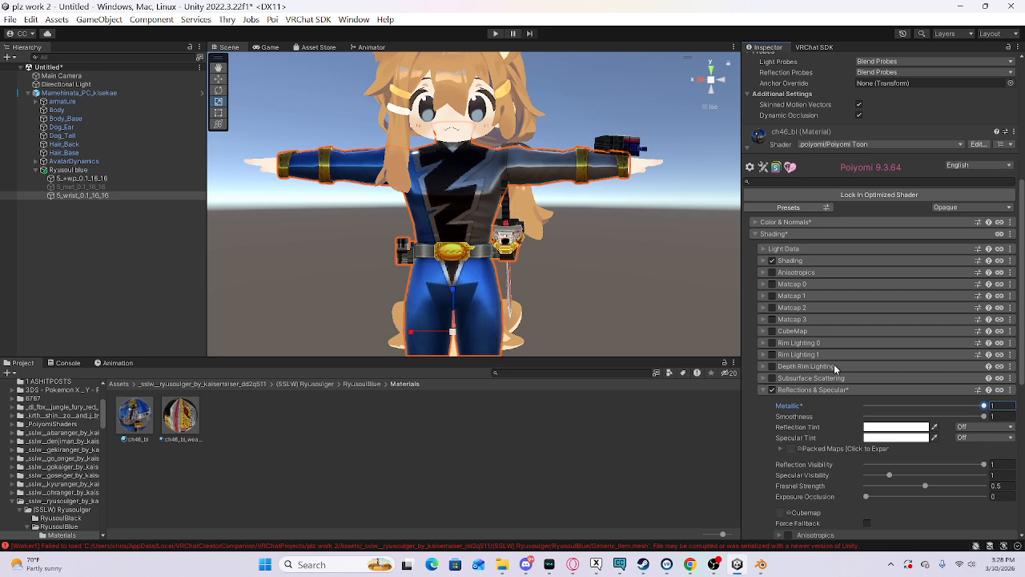
pyautogui.click(774, 391)
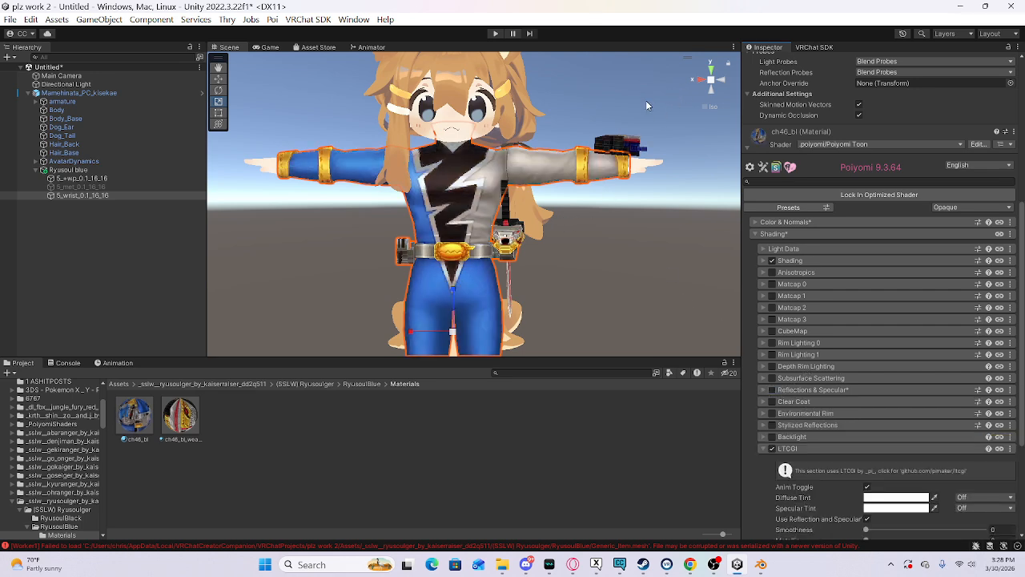
pyautogui.moveTo(523, 152)
pyautogui.keyDown('alt'); pyautogui.mouseDown()
pyautogui.moveTo(577, 160)
pyautogui.moveTo(434, 167)
pyautogui.moveTo(530, 145)
pyautogui.mouseUp(); pyautogui.keyUp('alt')
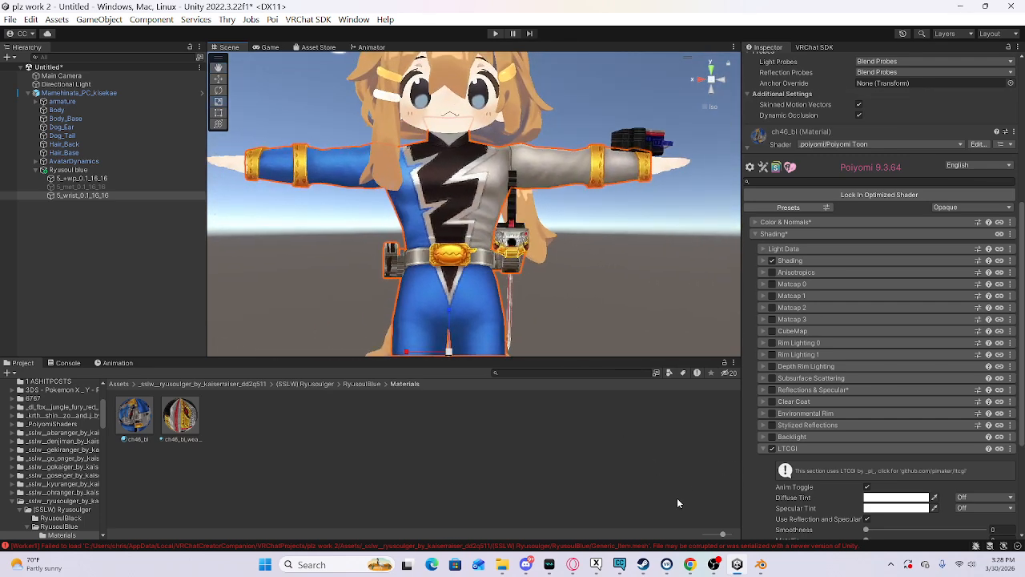